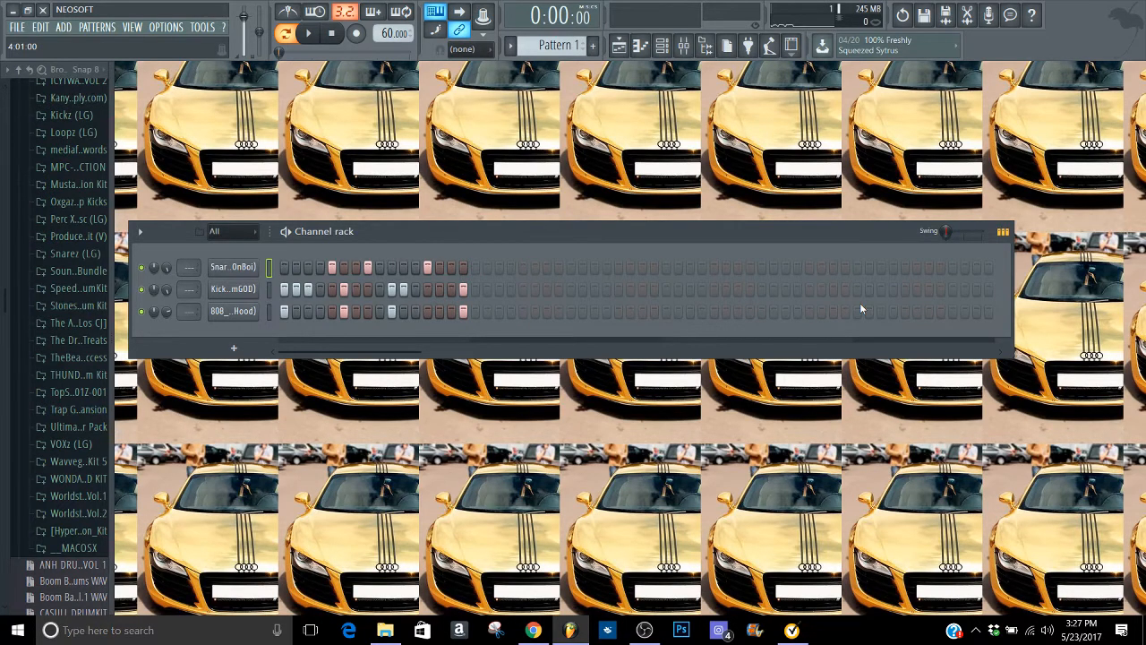
# Step: Play Pattern 1 twice to listen to the snare, kick and 808 together
pyautogui.press('space')
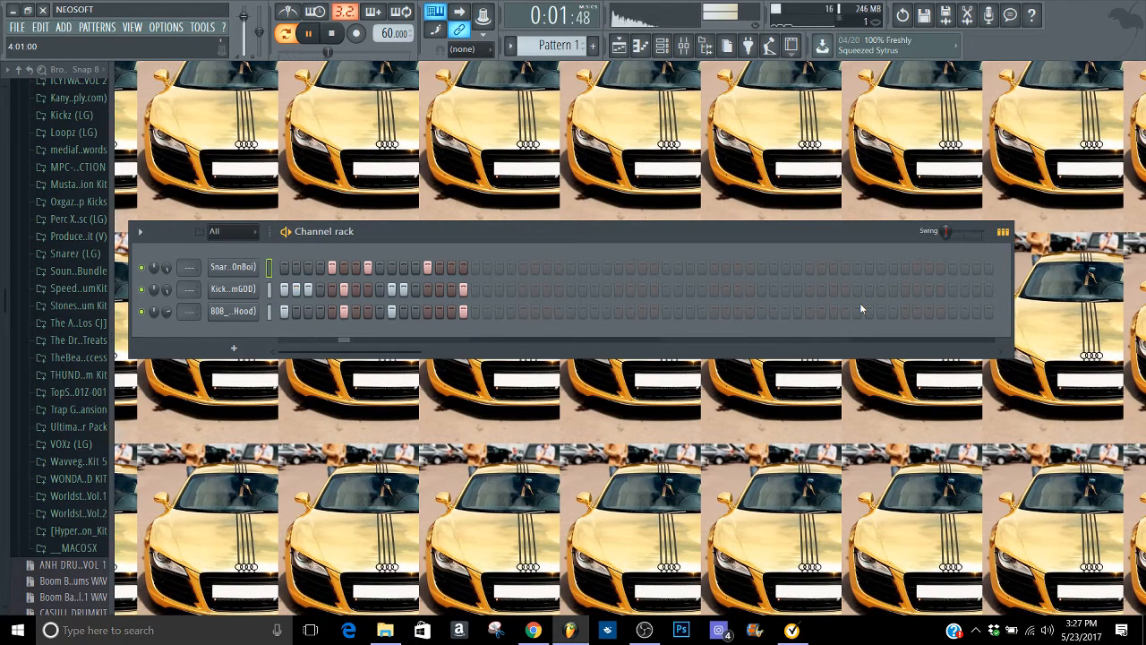
pyautogui.press('space')
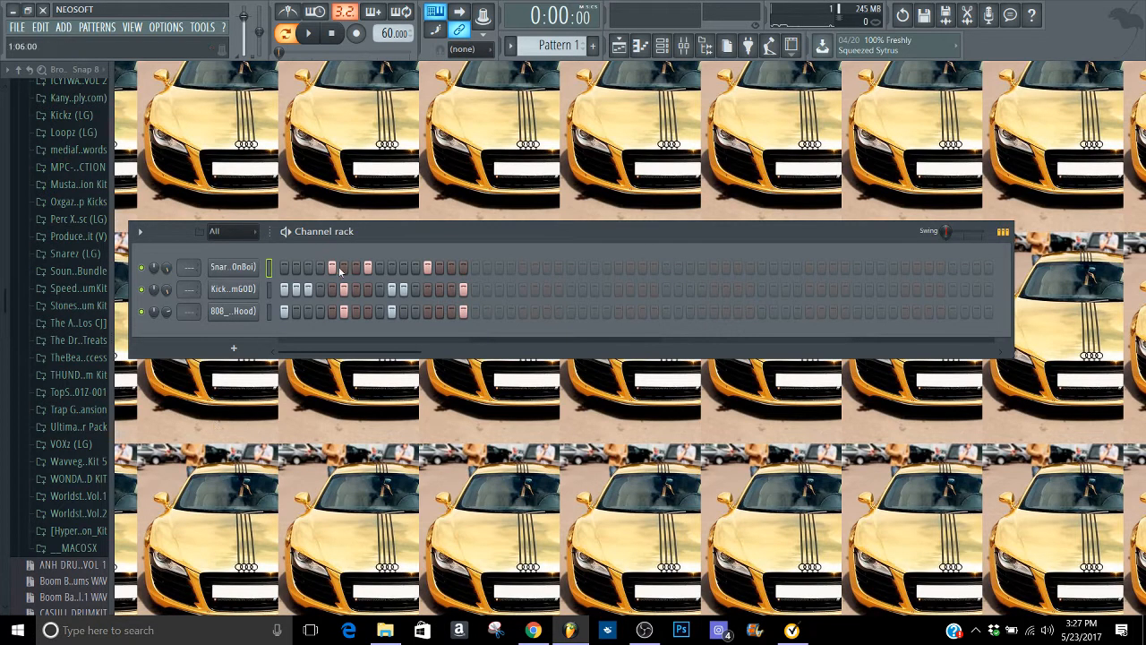
pyautogui.press('space')
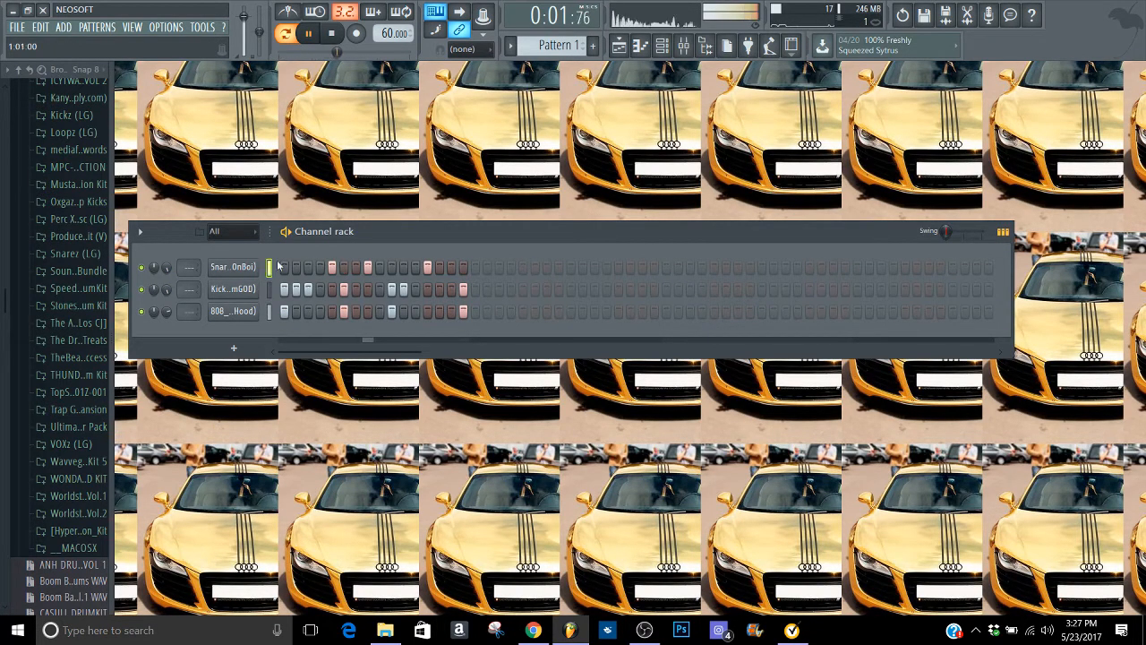
pyautogui.press('space')
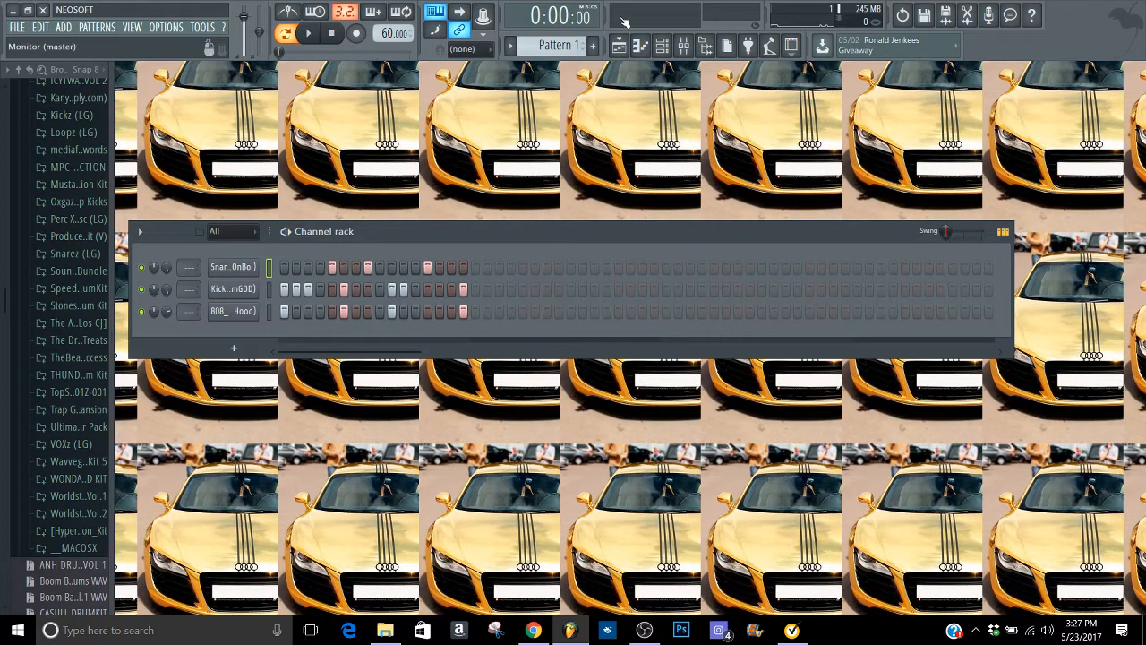
# Step: Open the mixer and lower the volume faders of Inserts 1, 2 and 3 to about 54%
pyautogui.click(682, 45)
pyautogui.moveTo(162, 308); pyautogui.dragTo(161, 374)
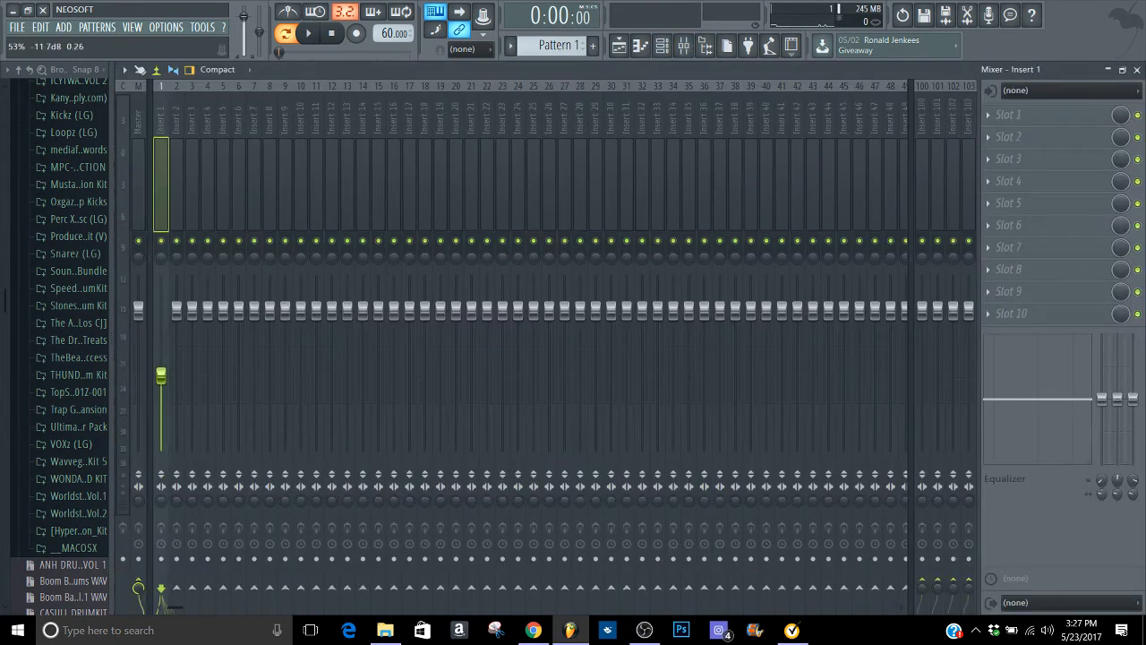
pyautogui.moveTo(176, 312); pyautogui.dragTo(192, 374)
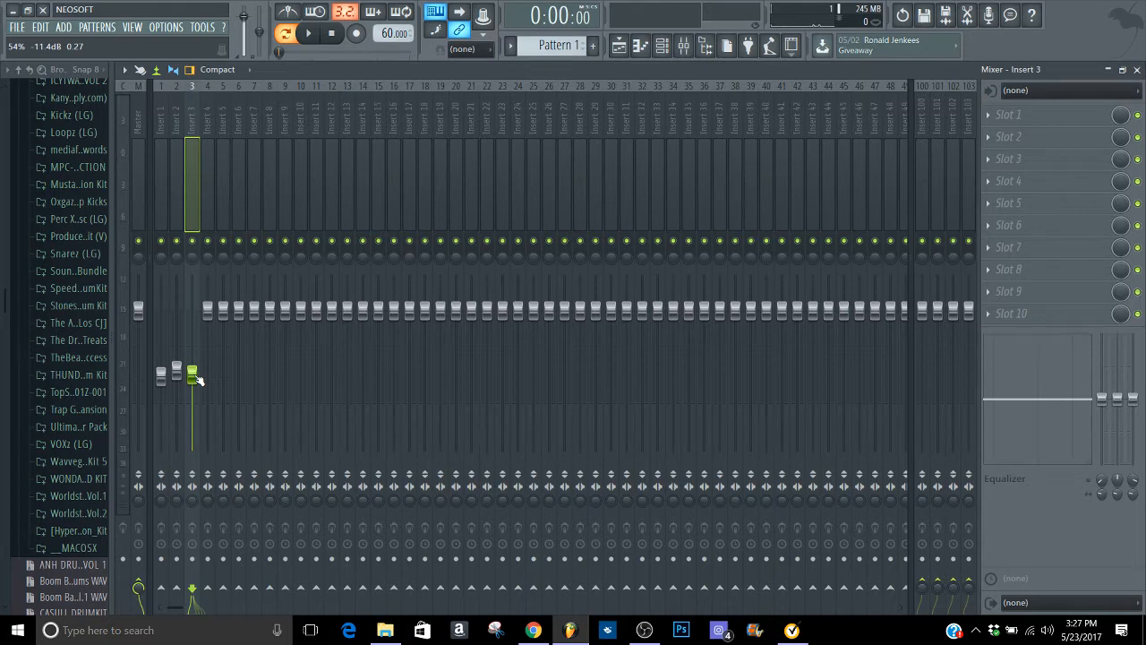
pyautogui.rightClick(193, 374)
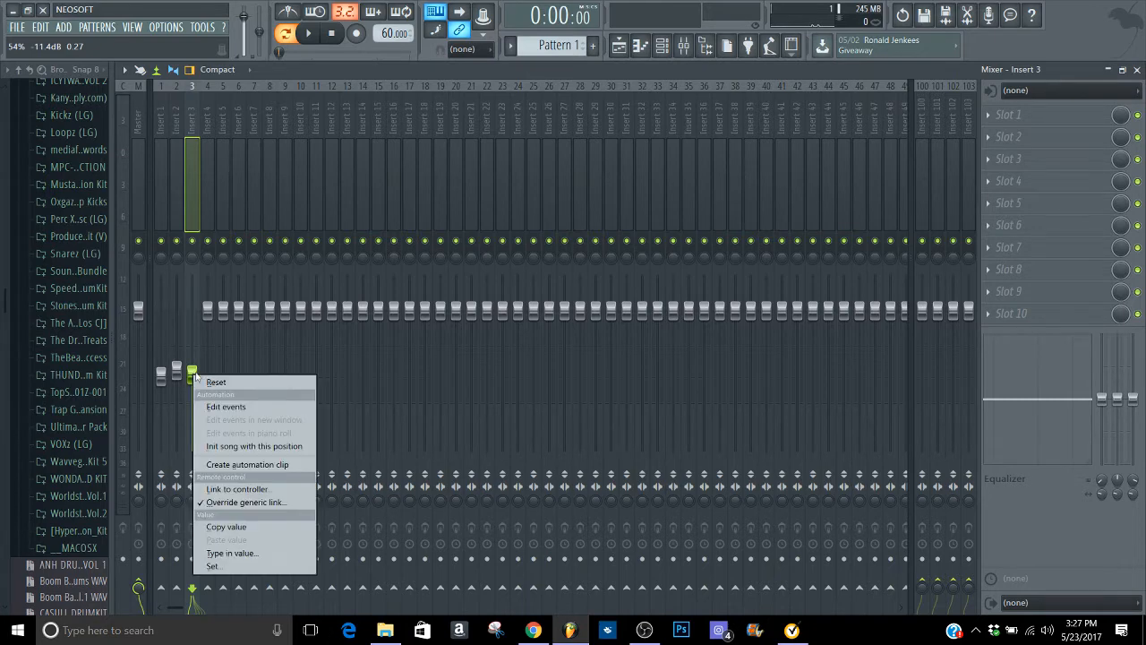
pyautogui.click(207, 310)
# Step: Reset the volume faders of mixer Inserts 2, 3 and 1 to their default level
pyautogui.rightClick(176, 369)
pyautogui.click(199, 377)
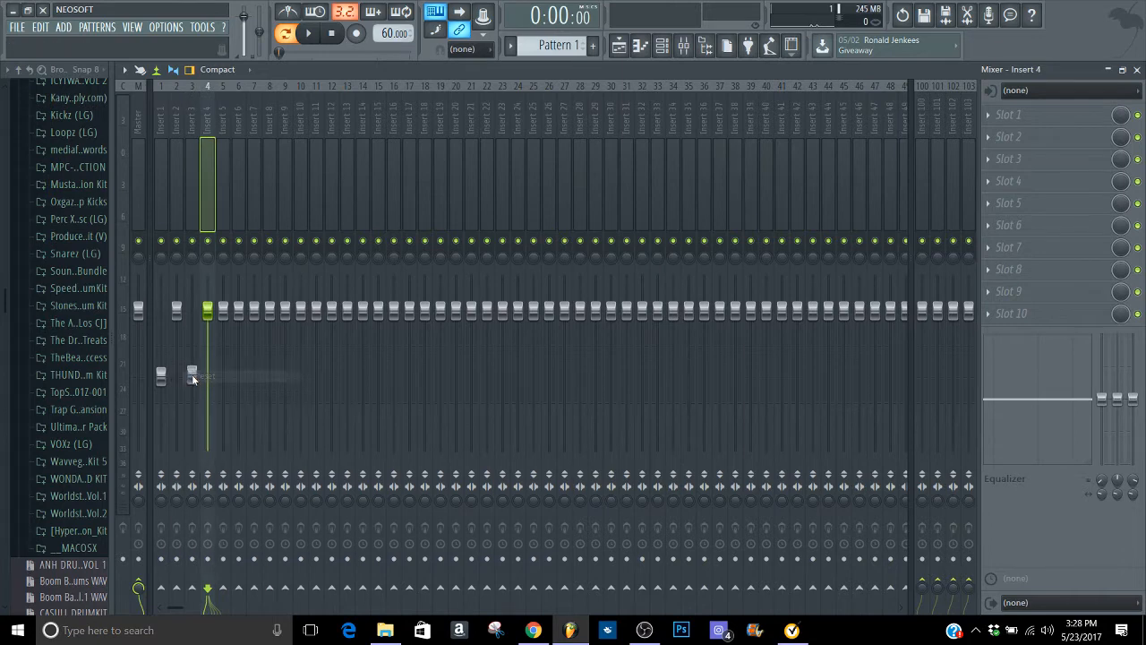
pyautogui.rightClick(192, 374)
pyautogui.click(201, 384)
pyautogui.rightClick(162, 375)
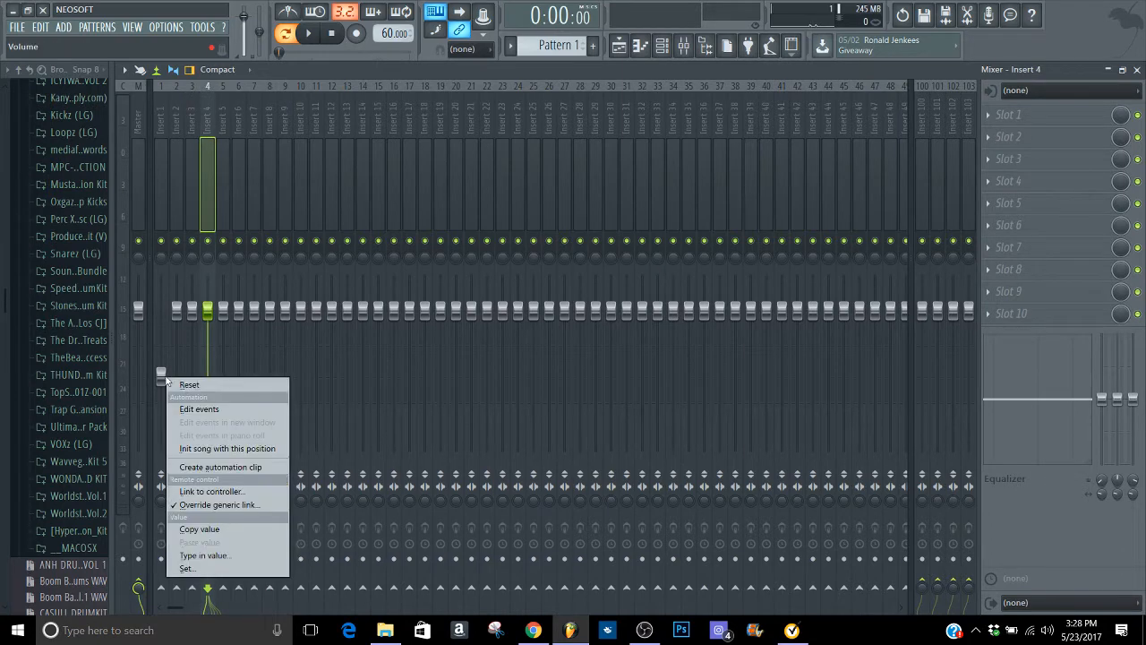
pyautogui.click(175, 383)
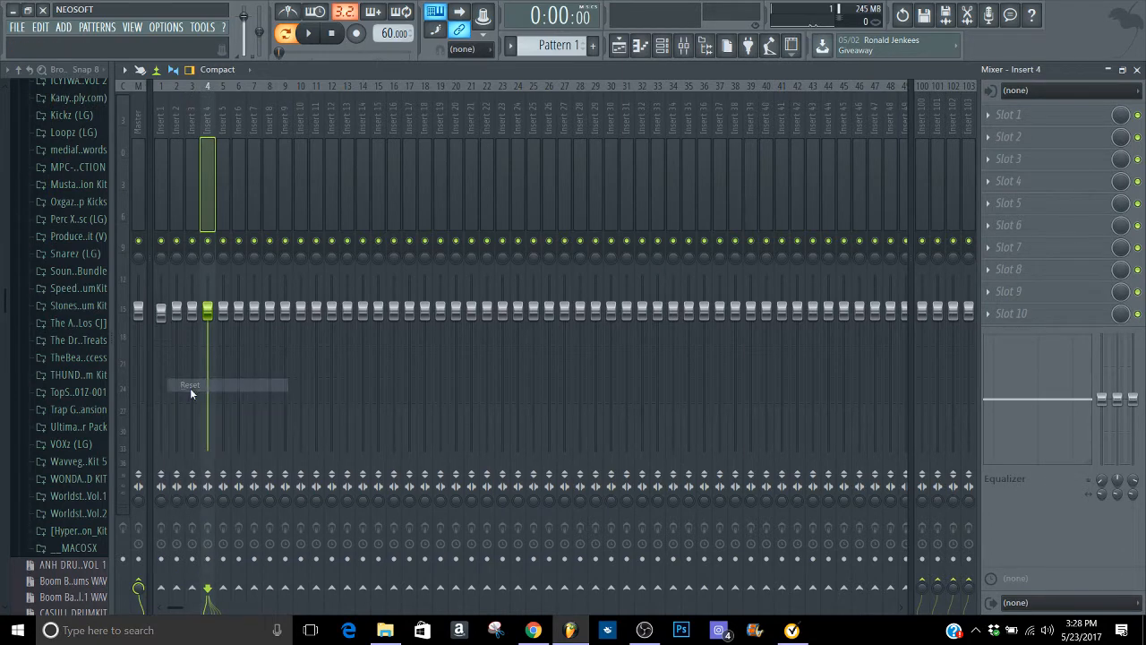
# Step: Check the computer's speaker volume level
pyautogui.click(1047, 631)
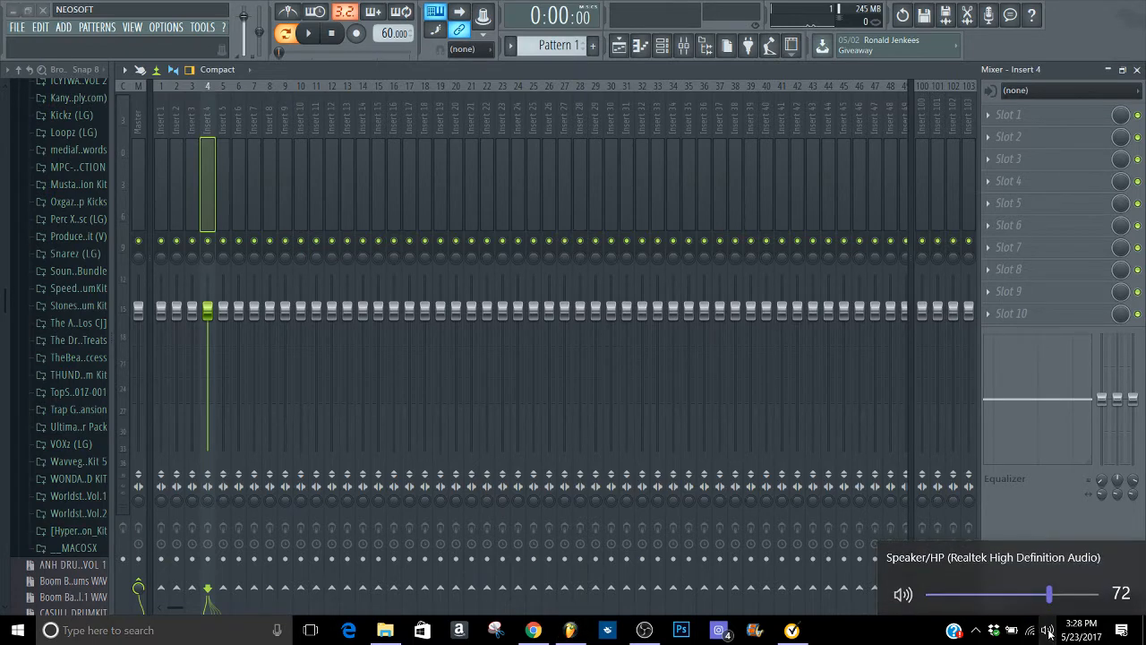
pyautogui.click(1048, 631)
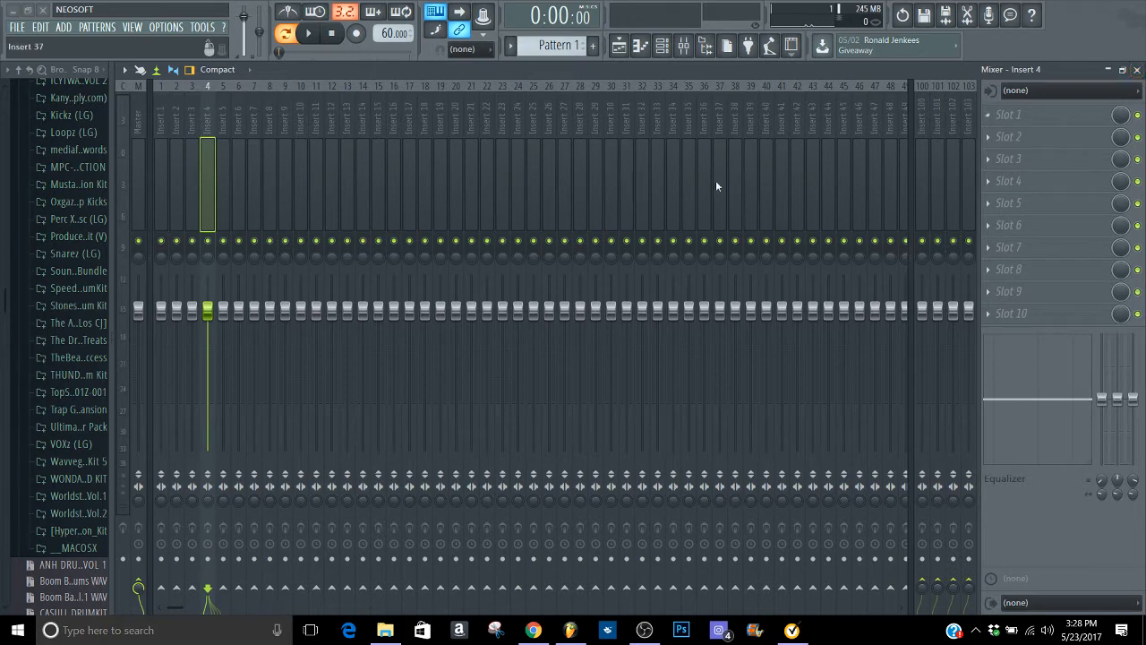
# Step: Load Fruity Soft Clipper into slot 10 of the Master track, and close the mixer and plugin windows
pyautogui.click(139, 149)
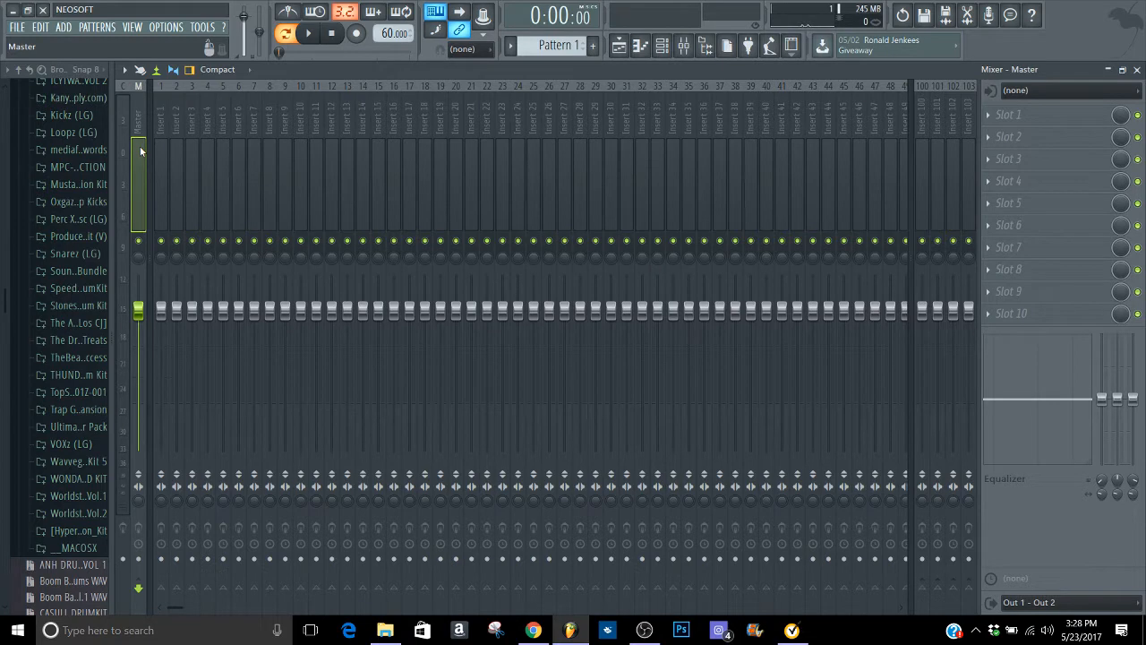
pyautogui.click(1032, 306)
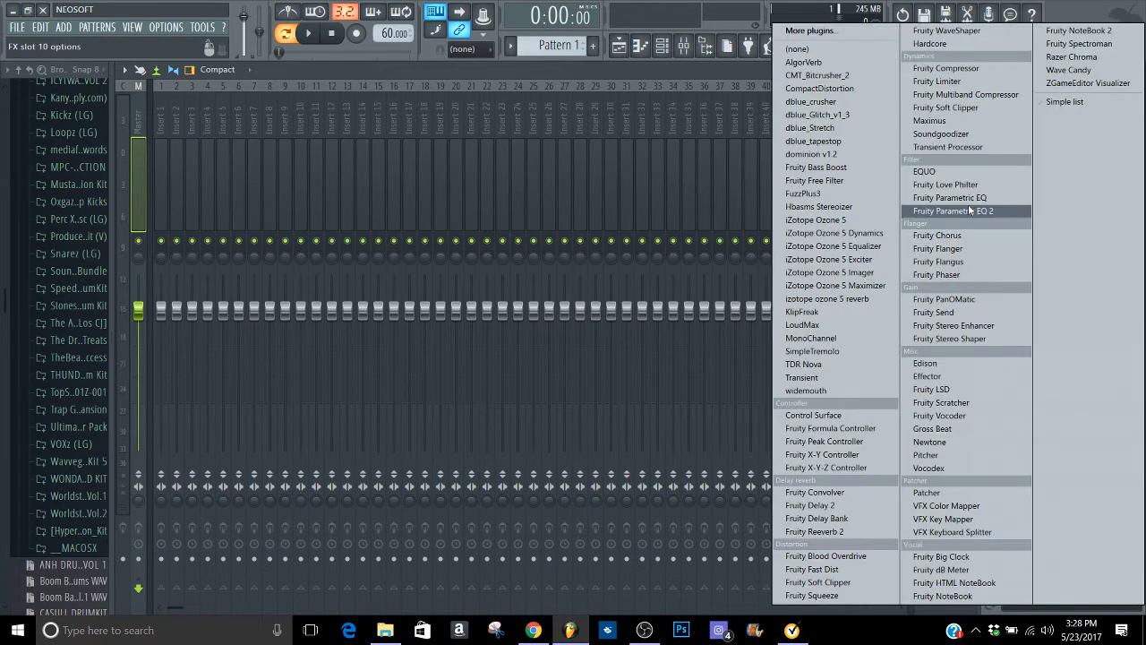
pyautogui.click(974, 108)
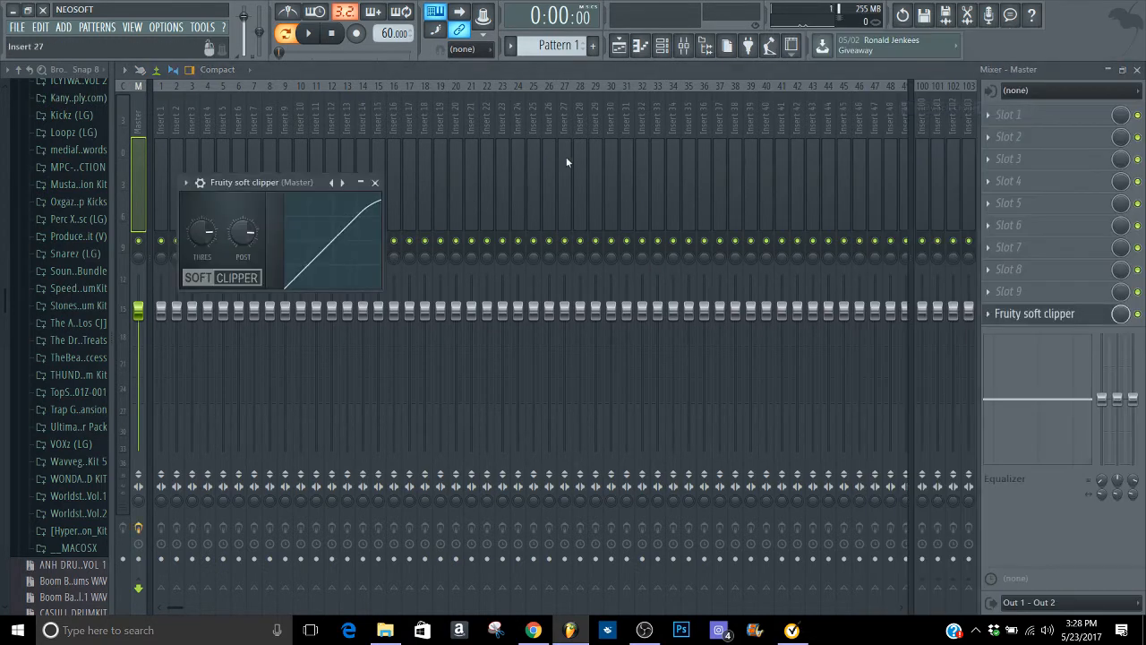
pyautogui.click(1137, 69)
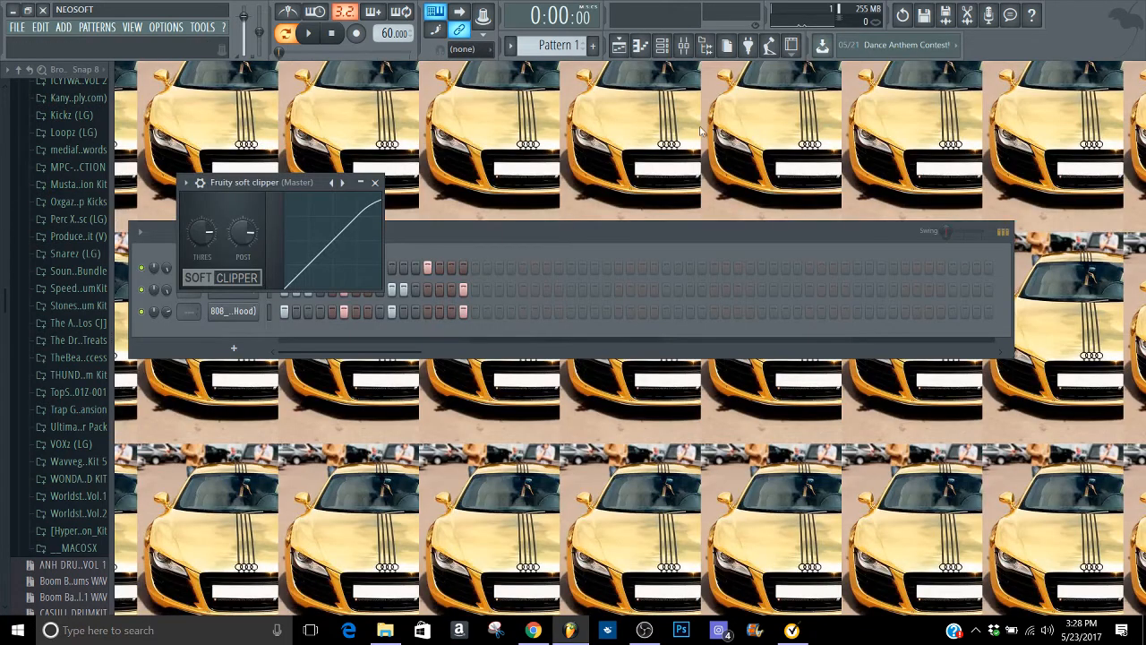
pyautogui.click(375, 183)
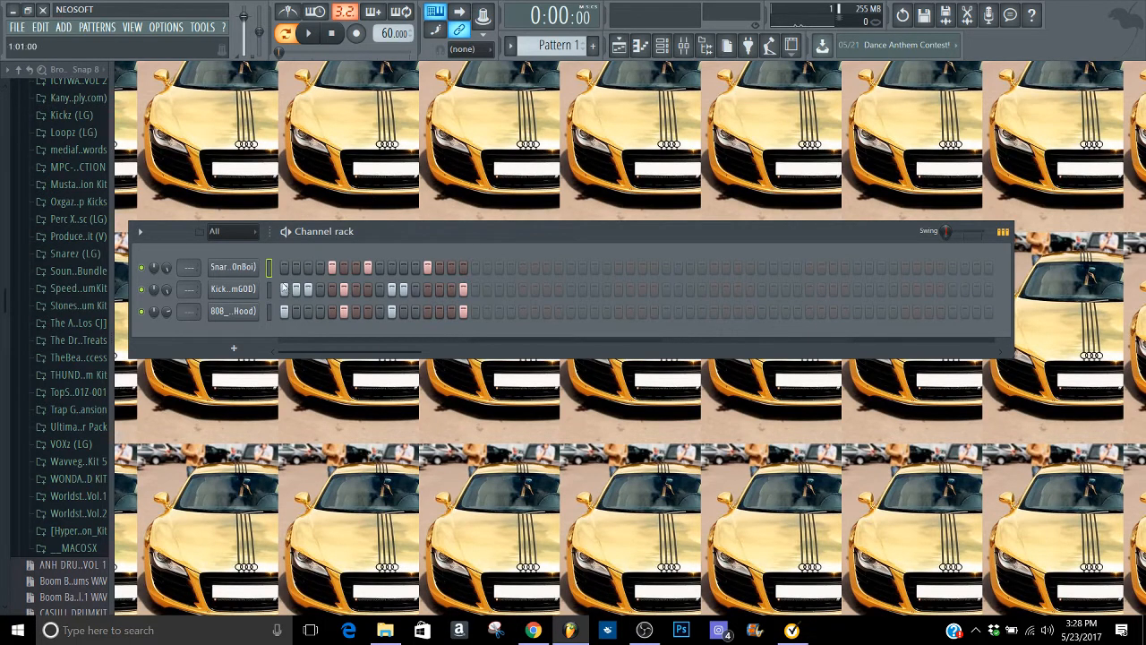
# Step: Try raising the kick channel's volume multiplier during playback, reset it, and close the channel settings
pyautogui.click(232, 289)
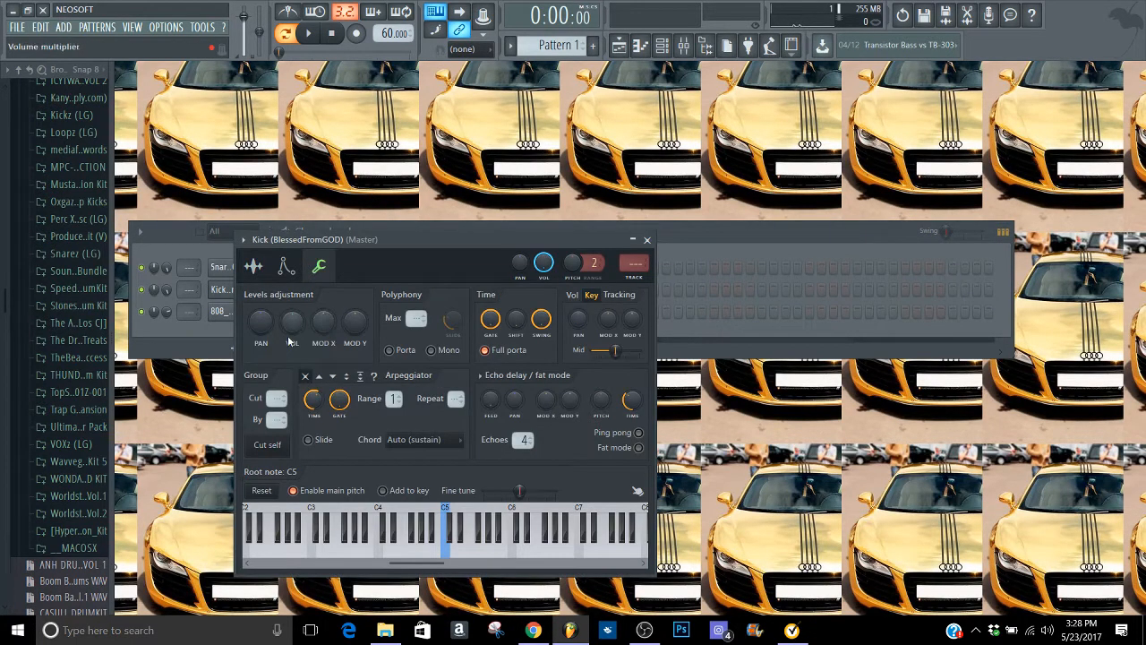
pyautogui.press('space')
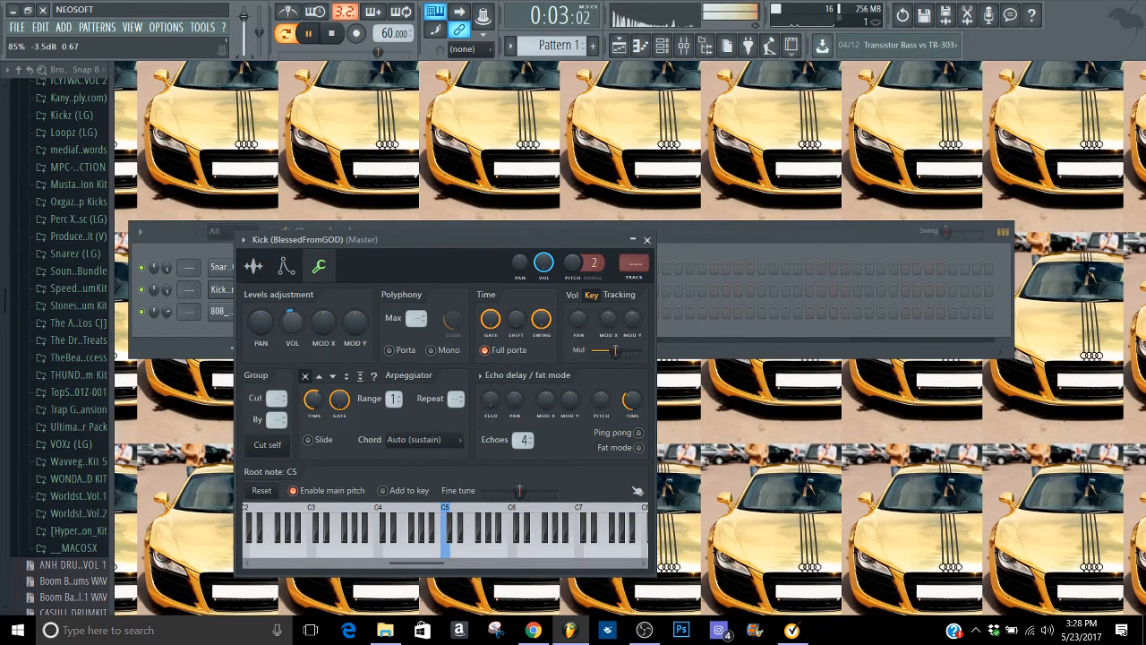
pyautogui.moveTo(292, 321); pyautogui.dragTo(292, 269)
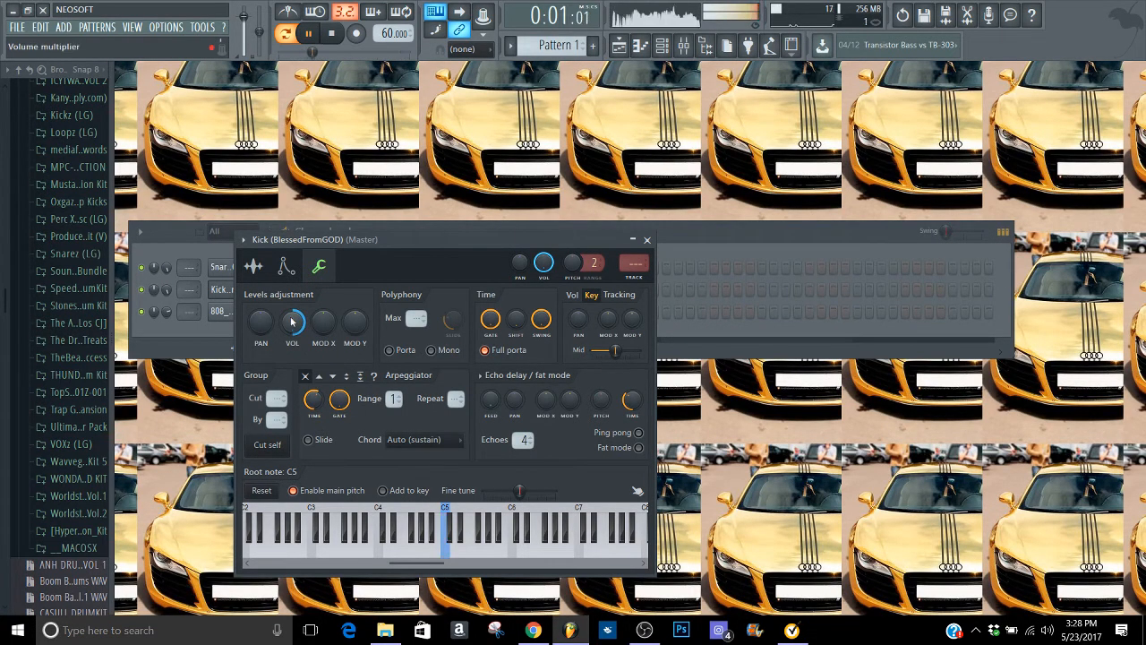
pyautogui.moveTo(292, 321); pyautogui.dragTo(292, 334)
pyautogui.rightClick(291, 318)
pyautogui.click(308, 326)
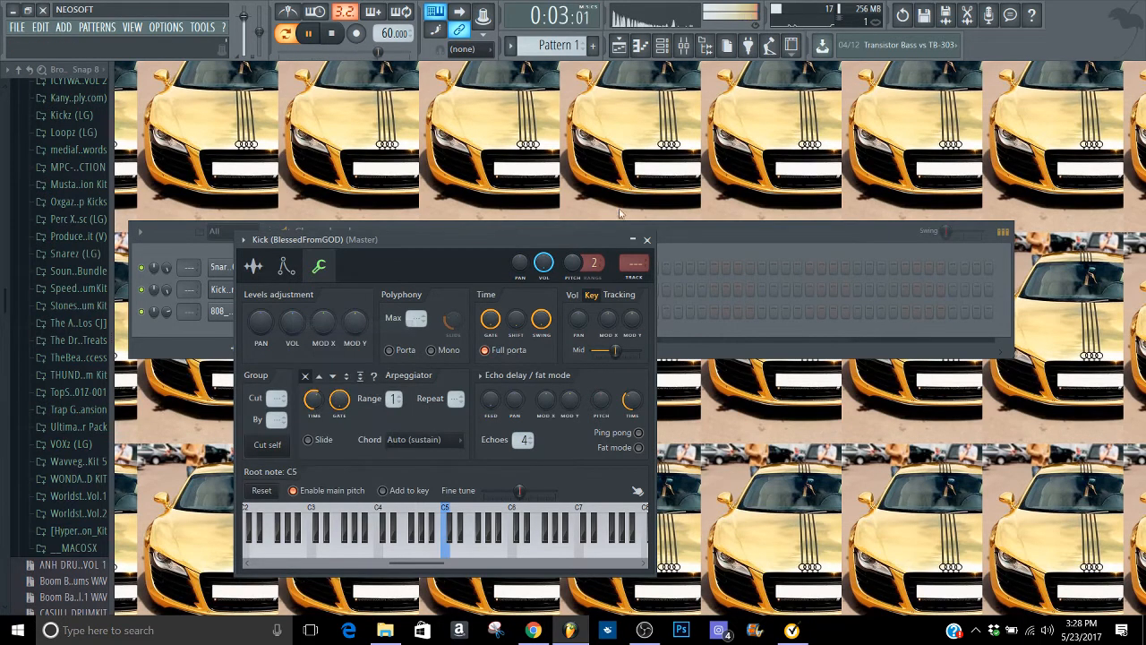
pyautogui.press('space')
pyautogui.click(646, 239)
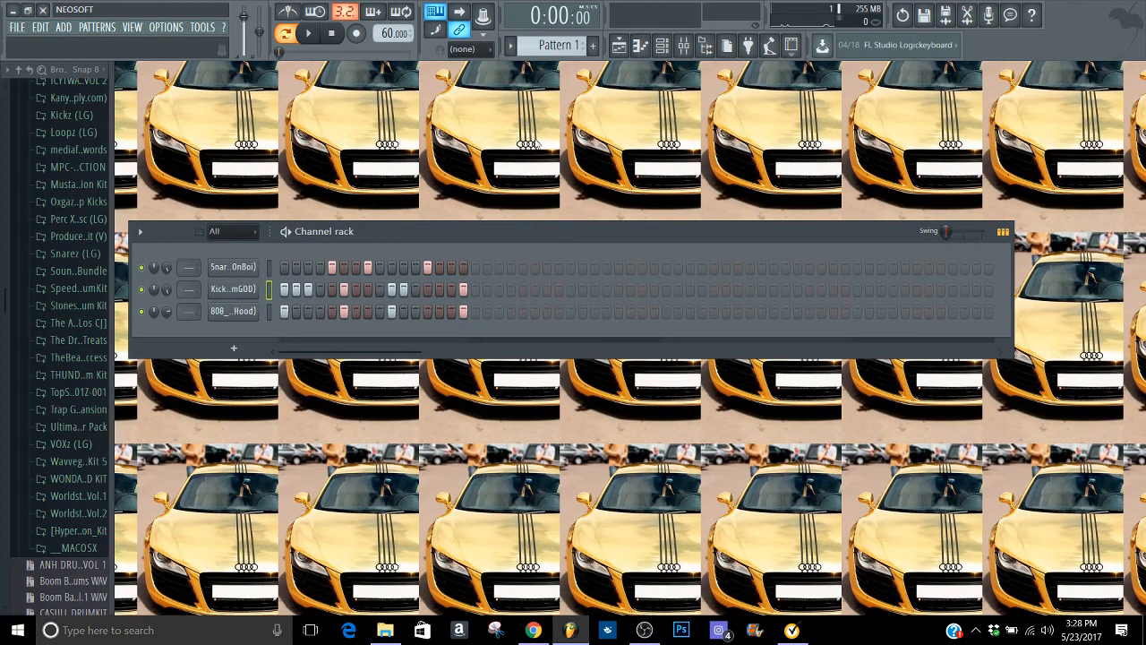
# Step: Select the snare, kick and 808 channels and route them to separate mixer tracks starting from Insert 1
pyautogui.moveTo(268, 267); pyautogui.dragTo(267, 324)
pyautogui.click(684, 46)
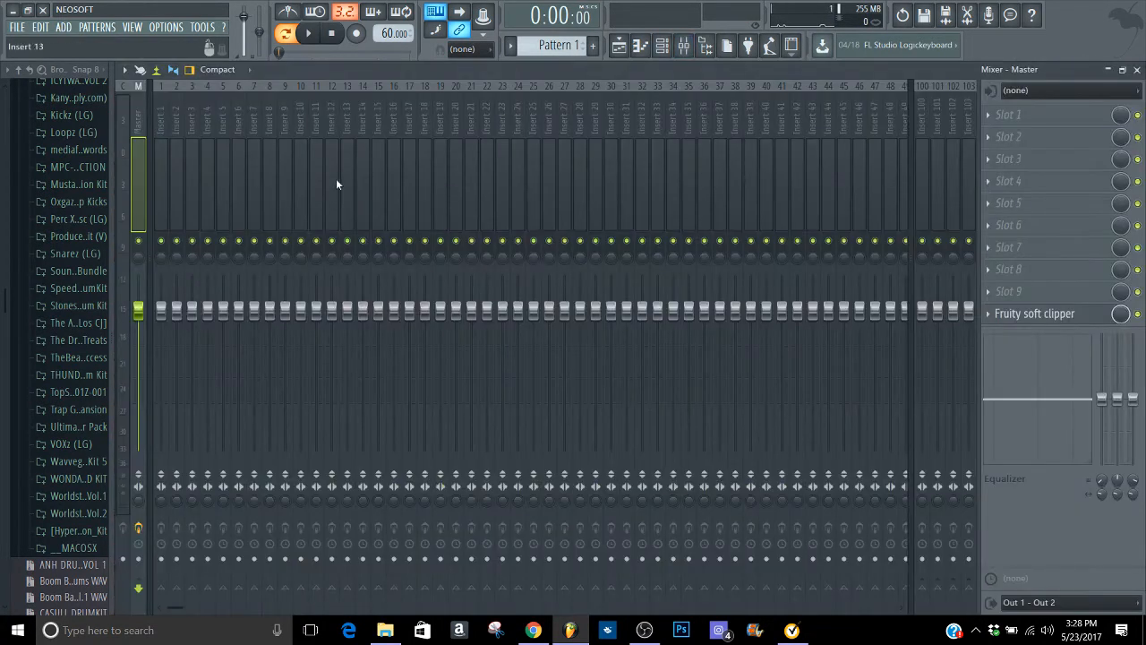
pyautogui.click(165, 177)
pyautogui.rightClick(164, 177)
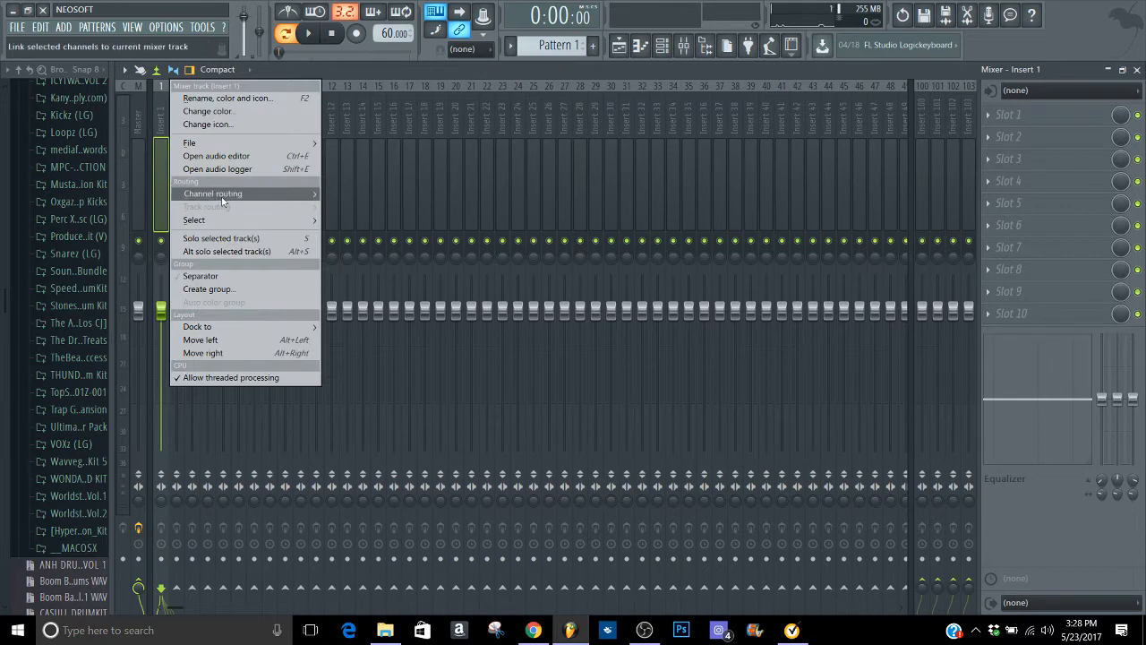
pyautogui.moveTo(314, 196)
pyautogui.click(420, 207)
# Step: Play the pattern to check the mixer levels, and solo and select the snare track
pyautogui.press('space')
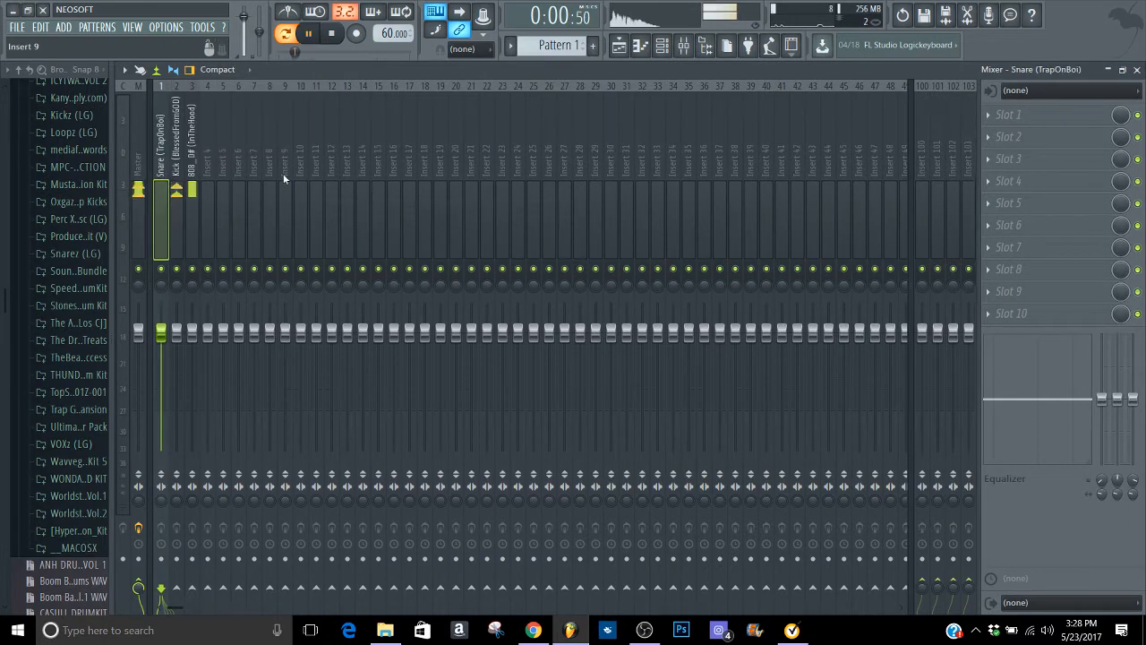
pyautogui.click(136, 197)
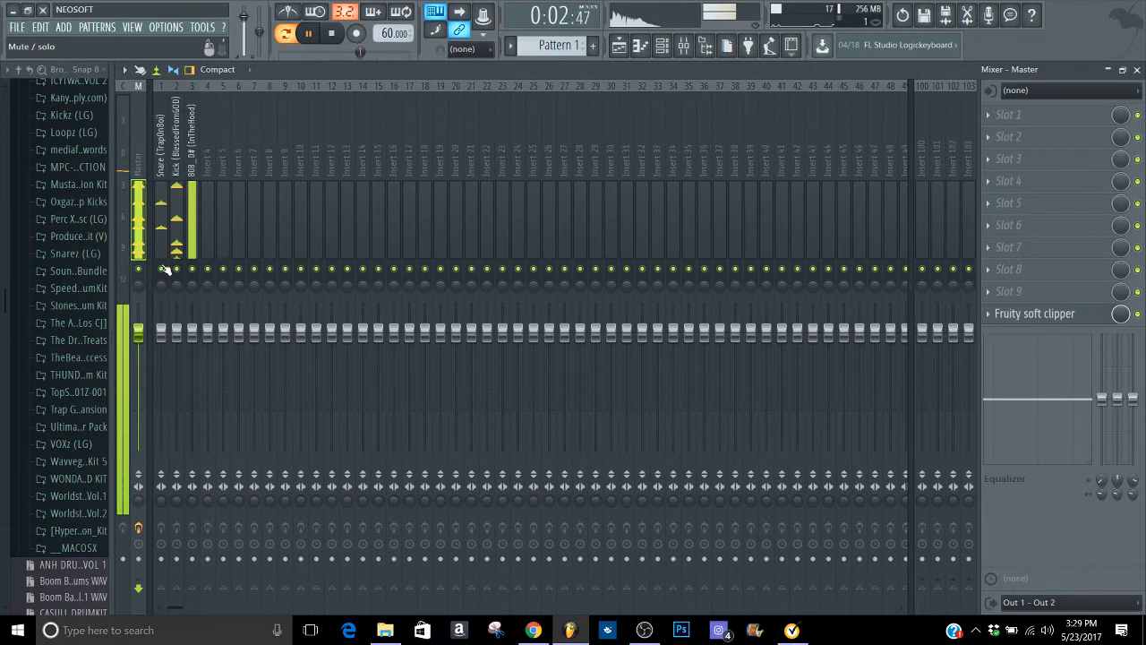
pyautogui.rightClick(160, 268)
pyautogui.click(155, 206)
pyautogui.press('space')
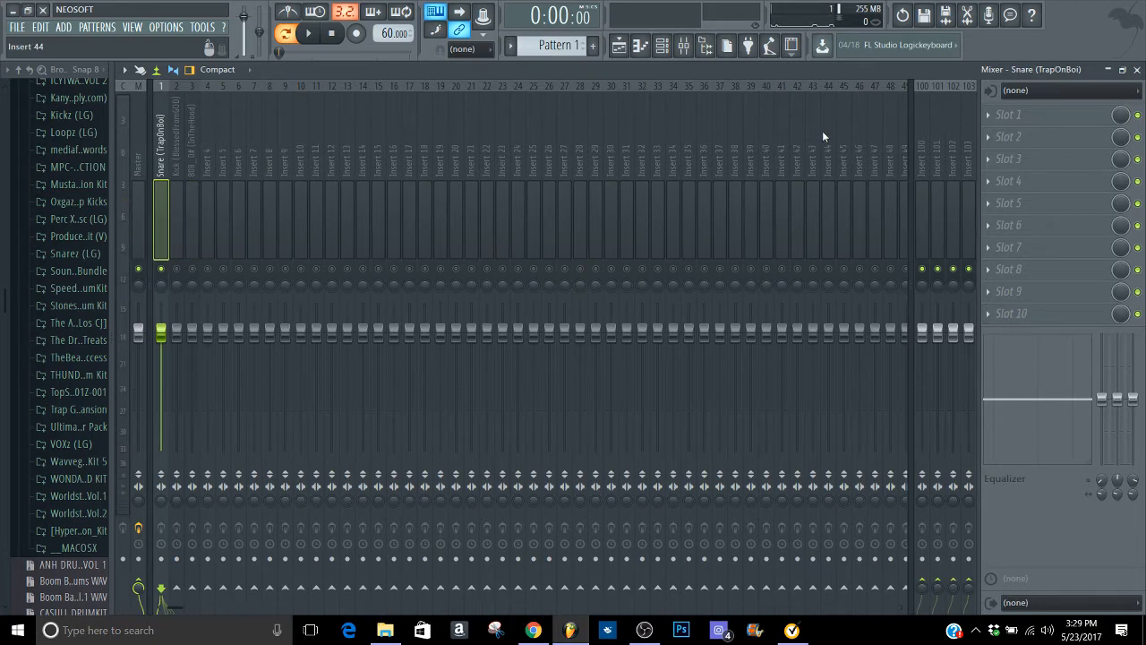
# Step: Load Fruity Parametric EQ 2 into slot 1 of the snare track and briefly audition the snare
pyautogui.click(1008, 115)
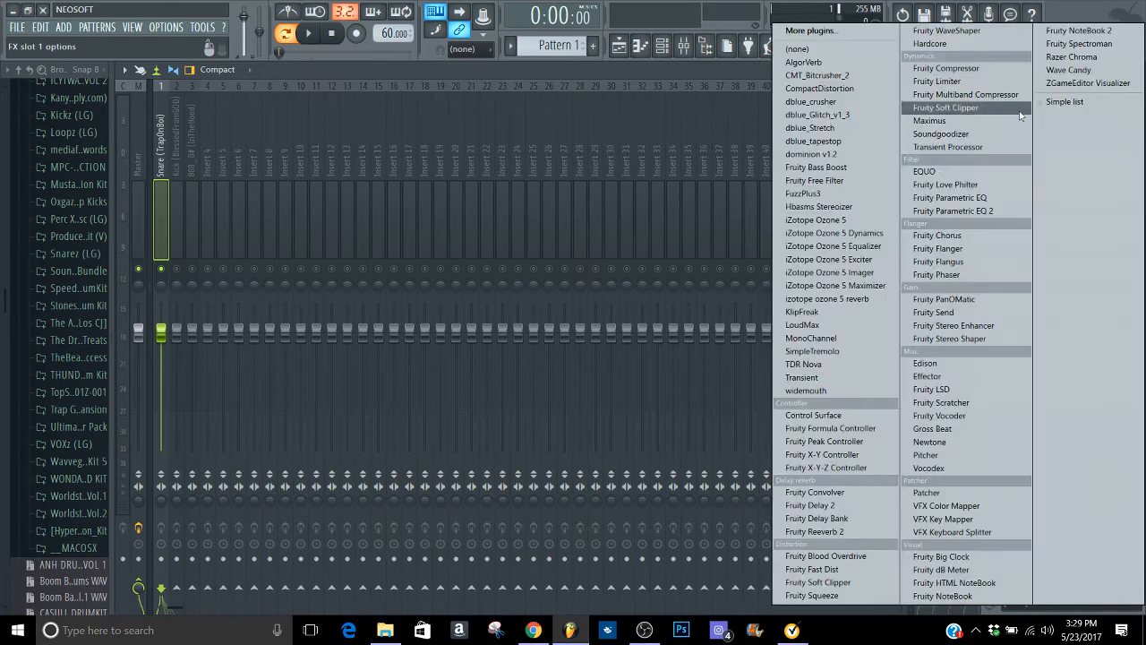
pyautogui.click(932, 211)
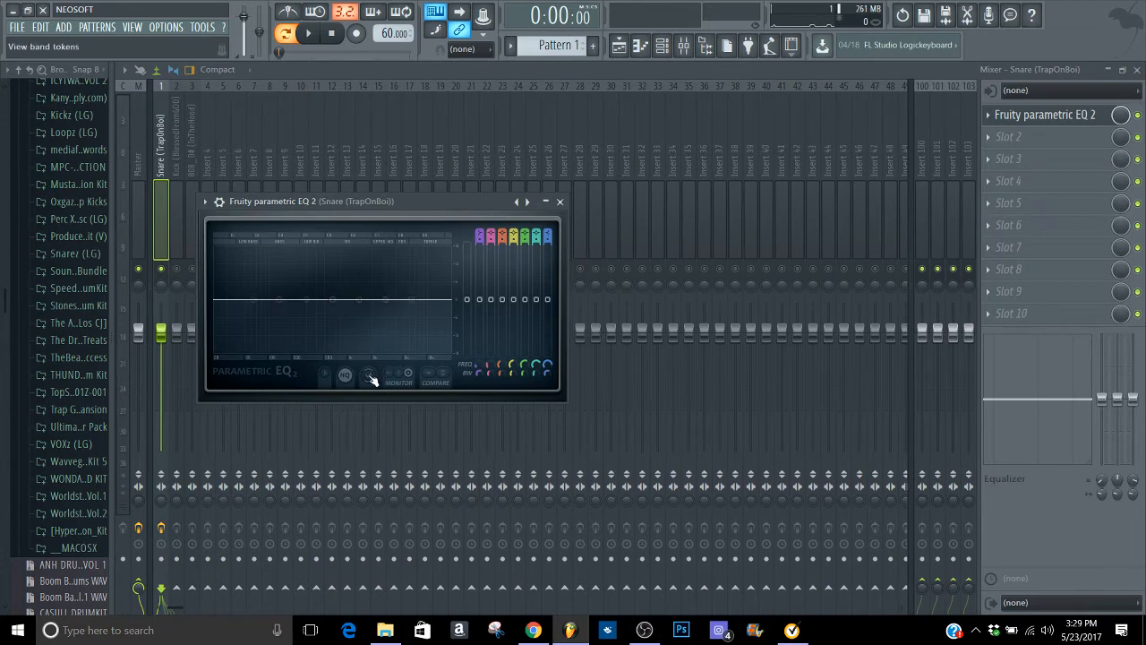
pyautogui.press('space')
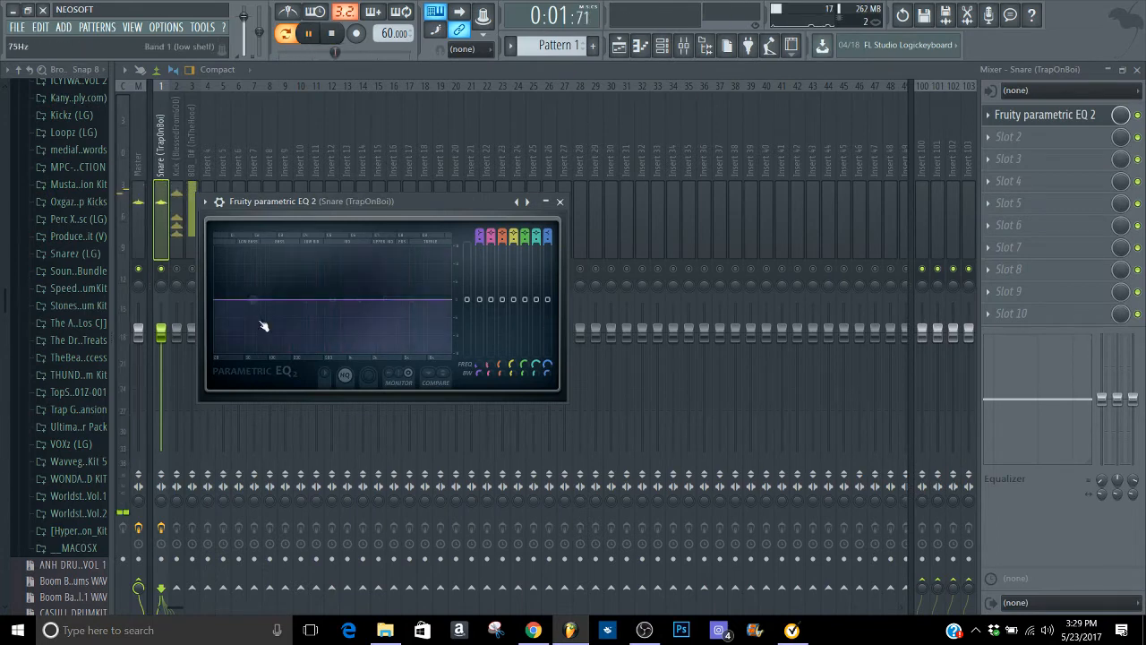
pyautogui.press('space')
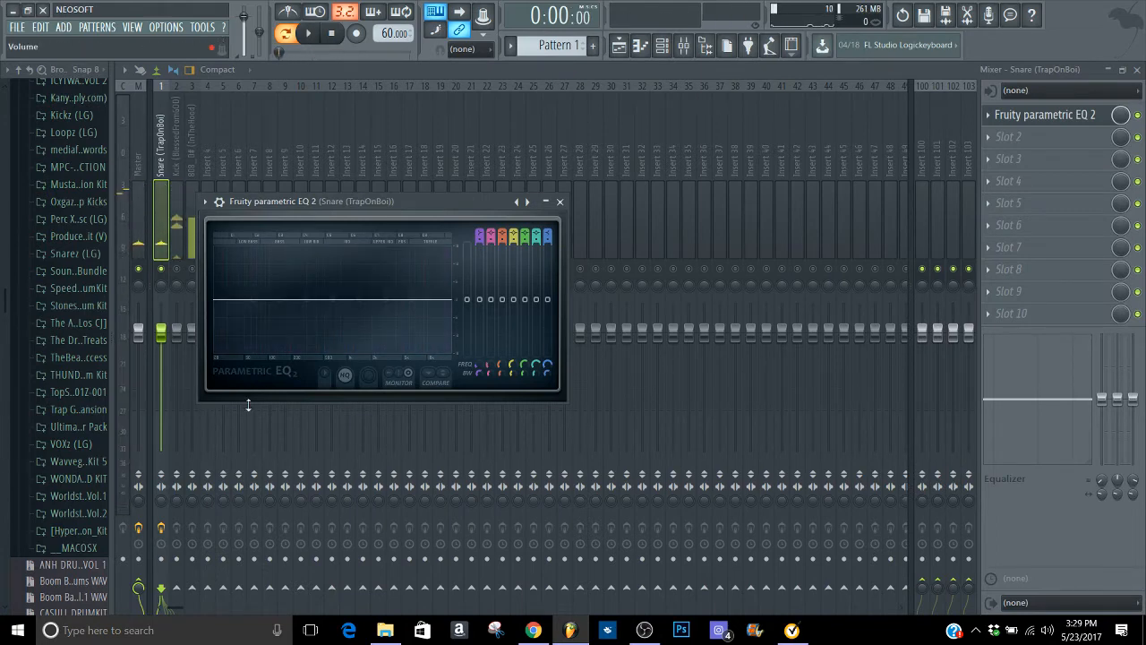
# Step: Pull the snare EQ's low-shelf band 1 fully down and move band 3 to about 342 Hz during playback
pyautogui.press('space')
pyautogui.moveTo(258, 298); pyautogui.dragTo(265, 358)
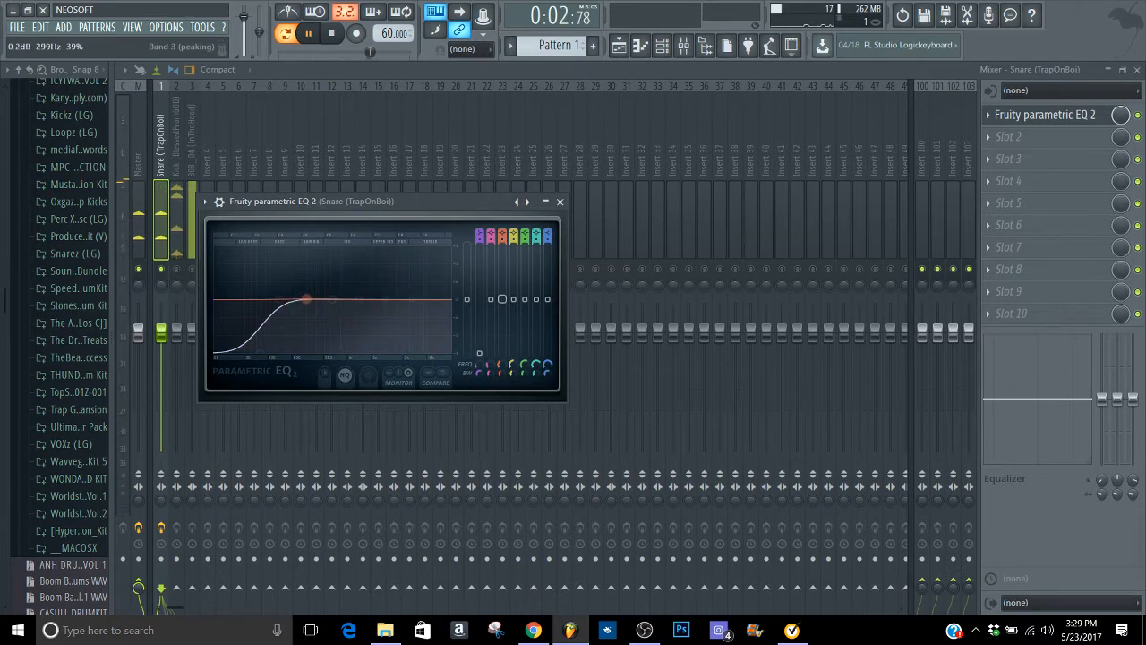
pyautogui.moveTo(306, 298); pyautogui.dragTo(312, 299)
pyautogui.press('space')
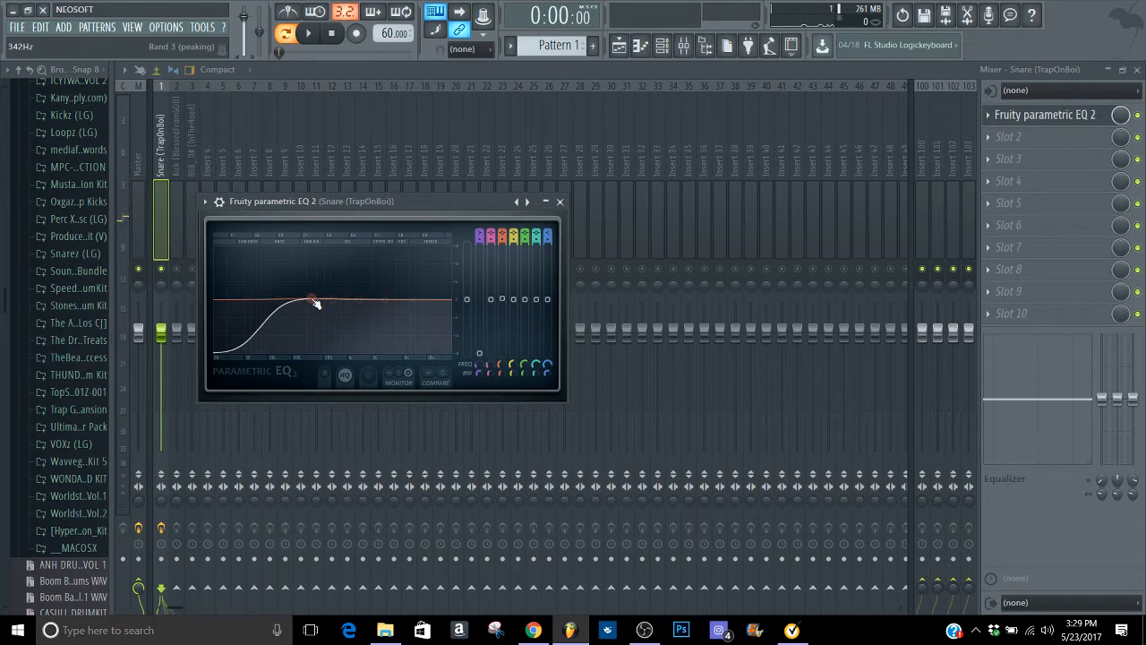
# Step: Boost band 3 of the snare EQ slightly while auditioning the pattern, and stop playback
pyautogui.press('space')
pyautogui.press('space')
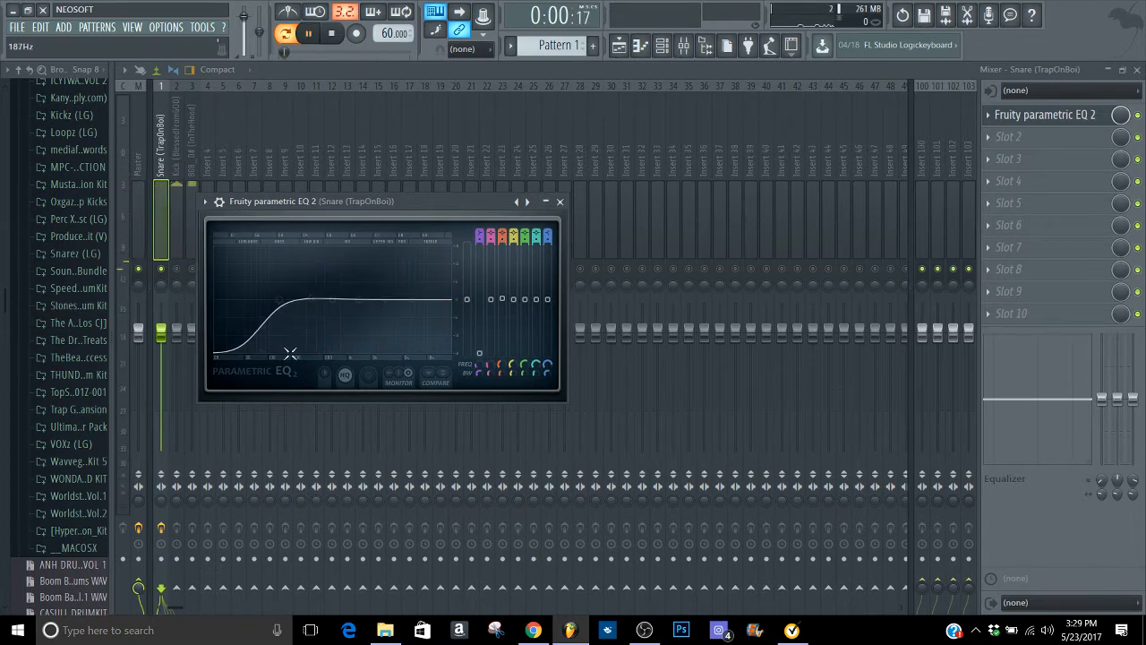
pyautogui.moveTo(312, 305); pyautogui.dragTo(315, 294)
pyautogui.press('space')
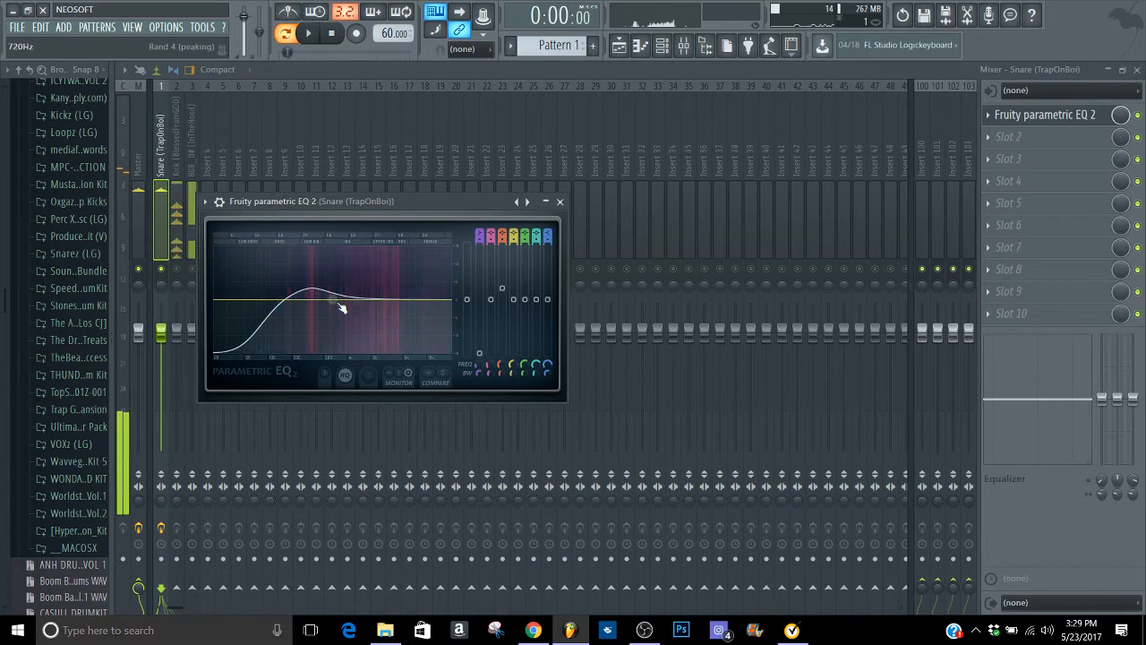
# Step: Lower the boost of band 3 slightly and narrow its width at about 342 Hz while auditioning the snare
pyautogui.press('space')
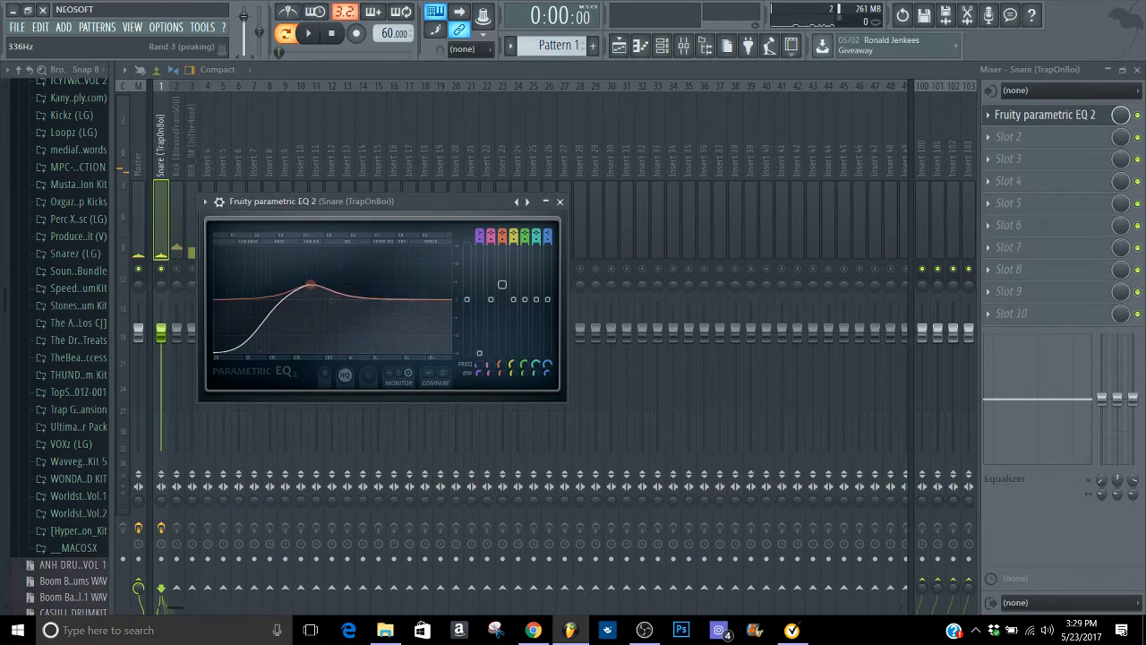
pyautogui.moveTo(312, 282); pyautogui.dragTo(312, 288)
pyautogui.press('space')
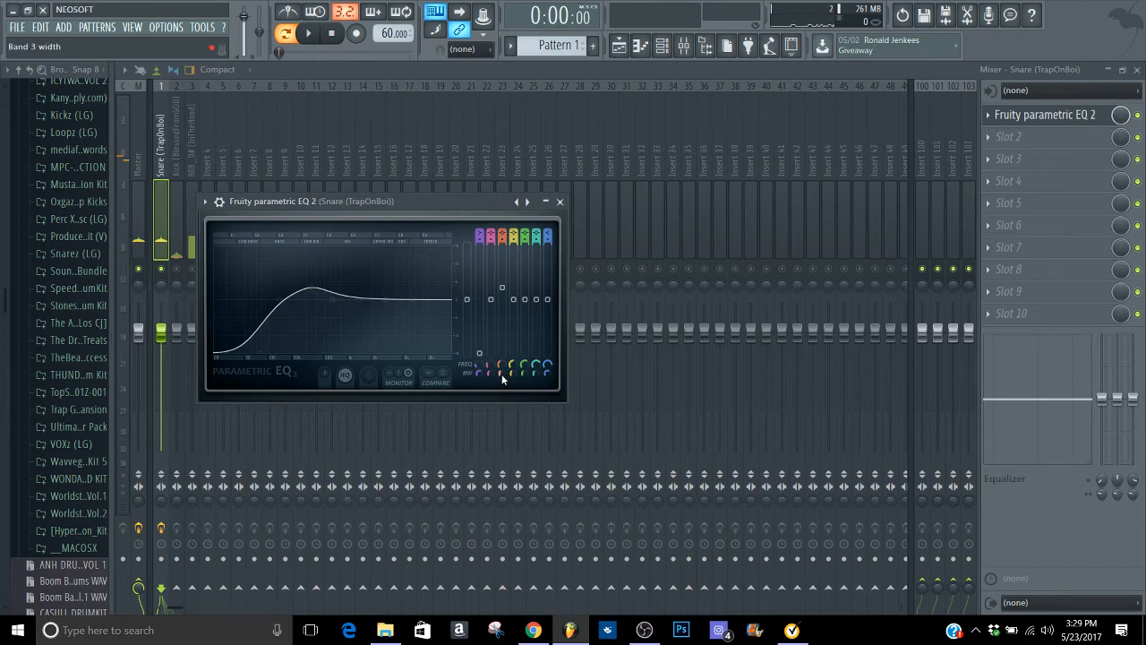
pyautogui.moveTo(502, 374); pyautogui.dragTo(503, 397)
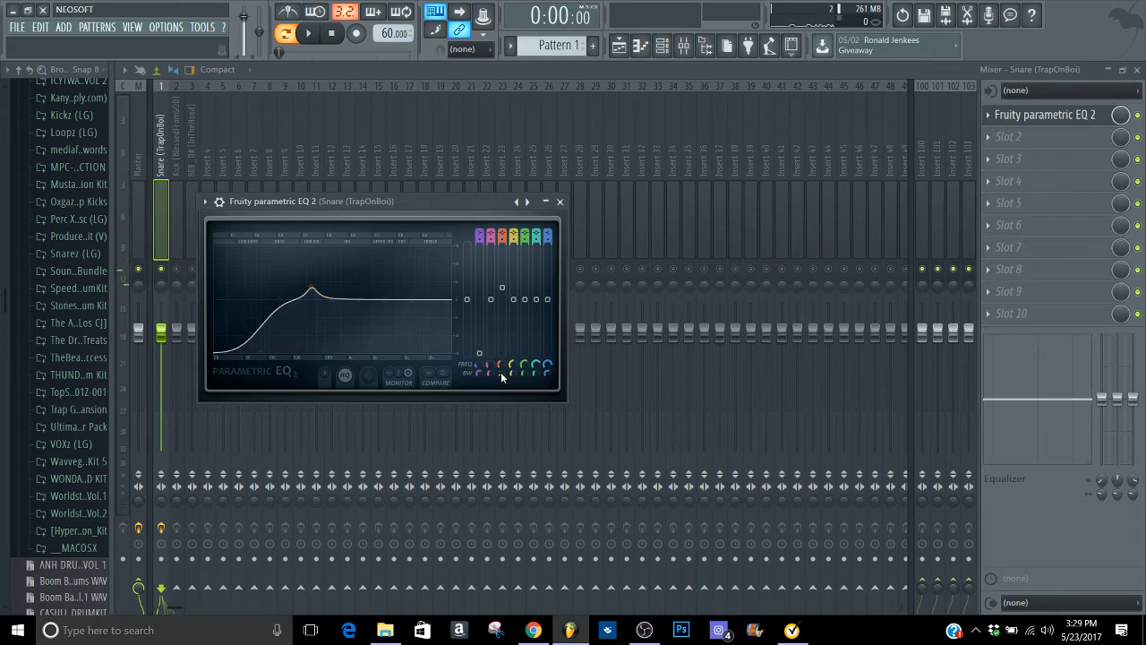
pyautogui.press('space')
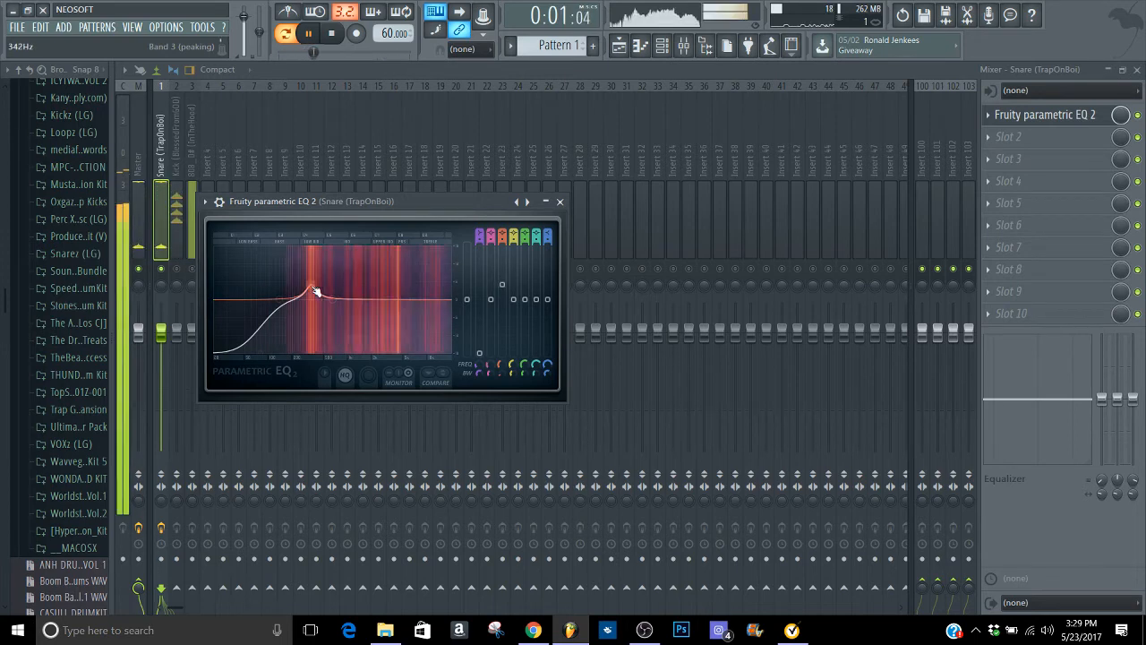
pyautogui.press('space')
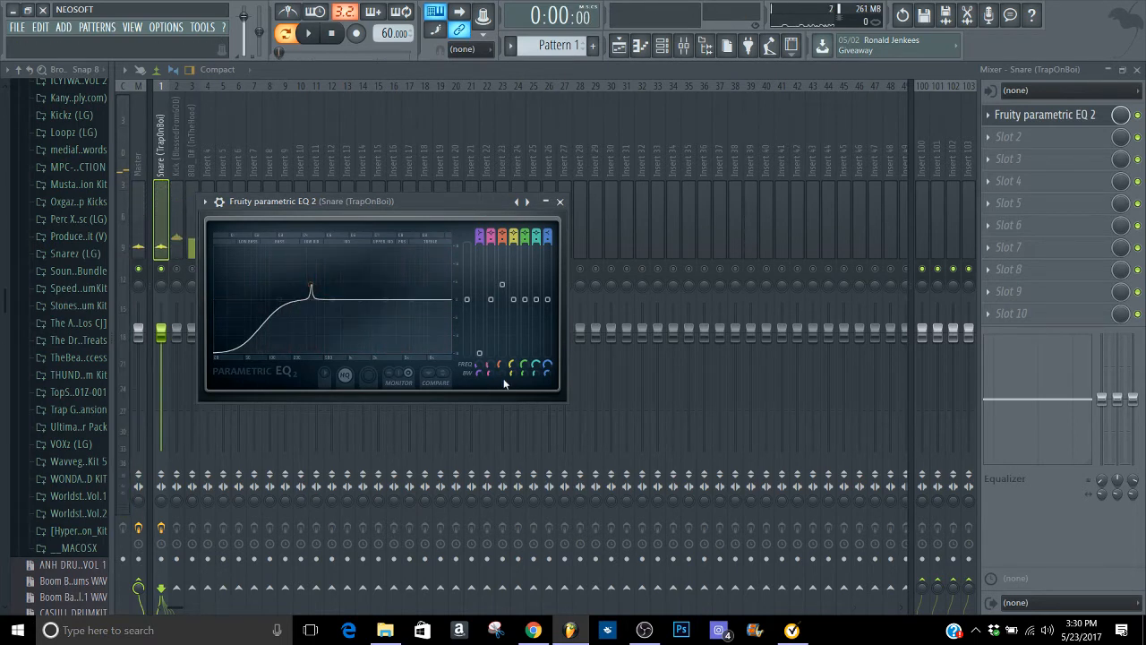
# Step: Test a strong narrow boost on band 3 during playback, ease it back to about 4 dB near 353 Hz, and widen it slightly
pyautogui.press('space')
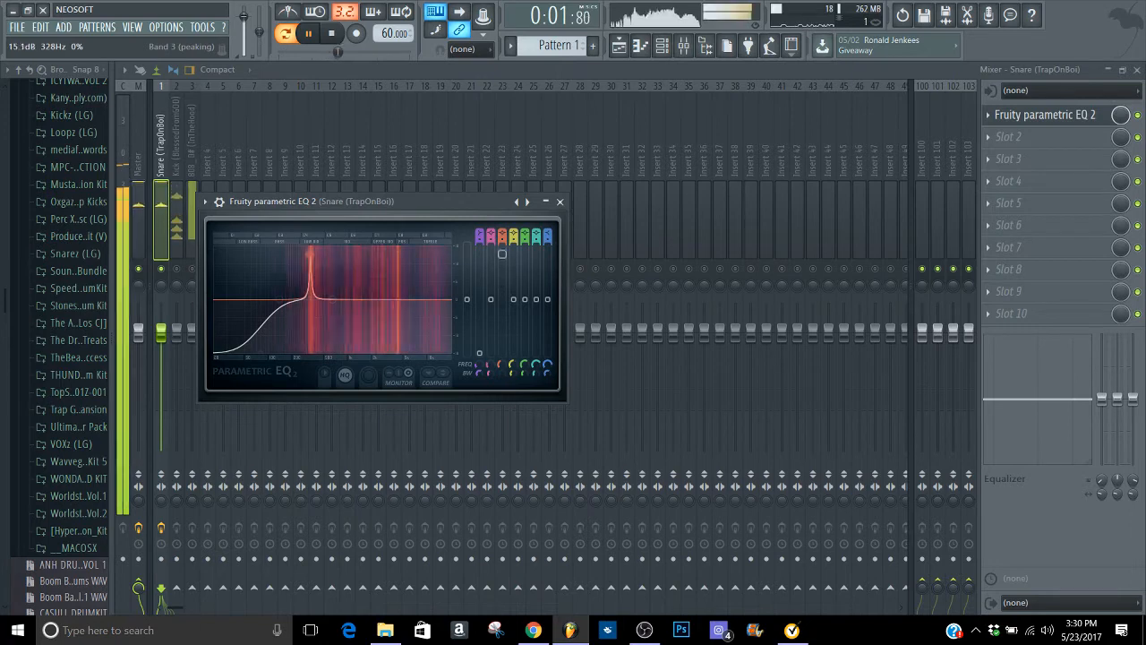
pyautogui.moveTo(313, 293); pyautogui.dragTo(314, 247)
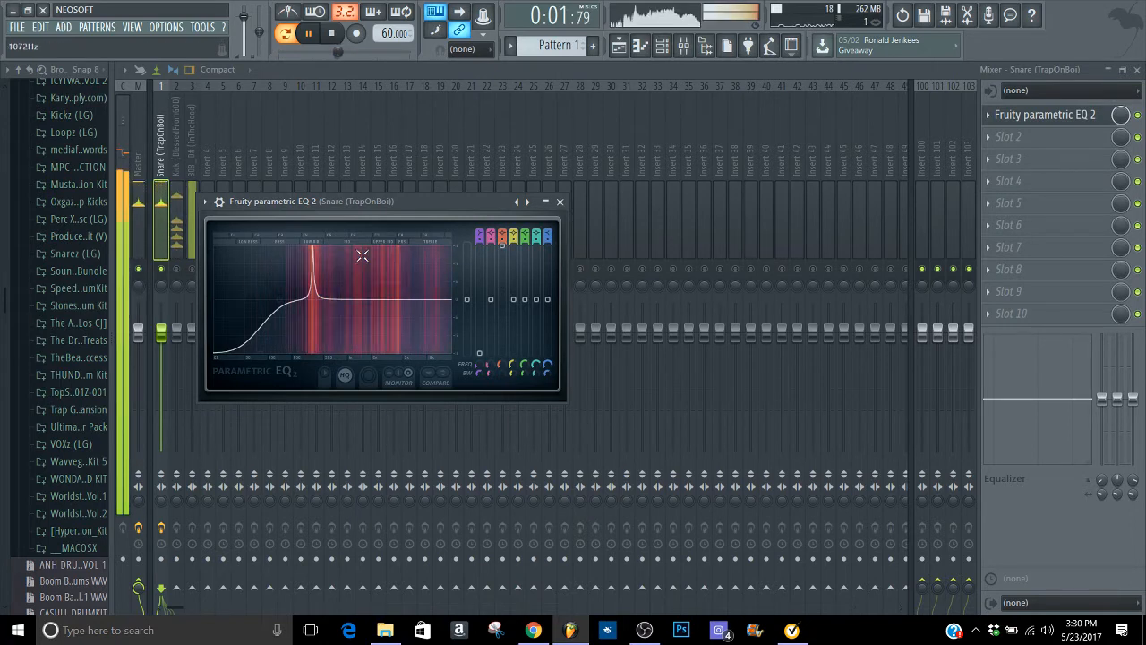
pyautogui.moveTo(501, 371); pyautogui.dragTo(501, 364)
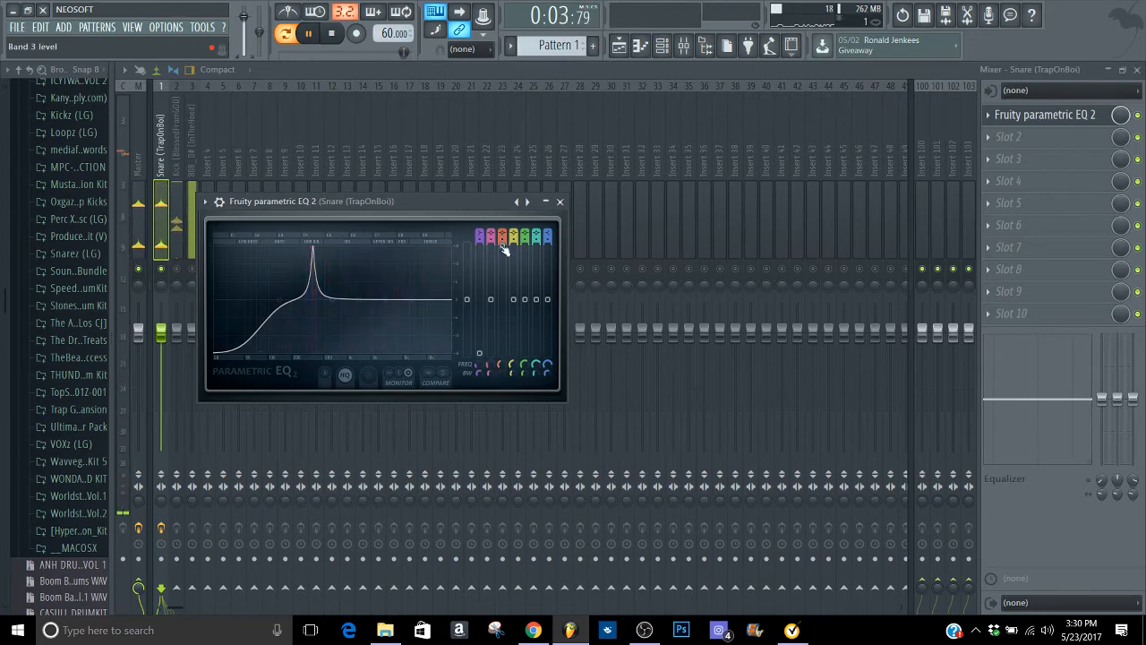
pyautogui.moveTo(502, 245); pyautogui.dragTo(501, 286)
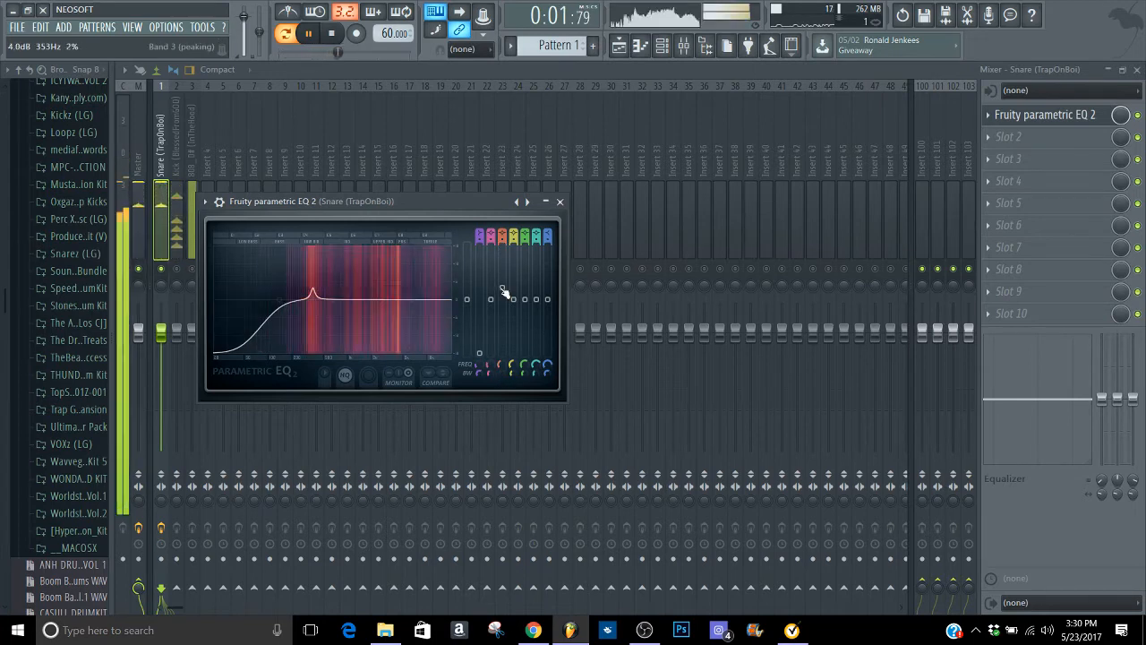
pyautogui.moveTo(502, 365); pyautogui.dragTo(503, 363)
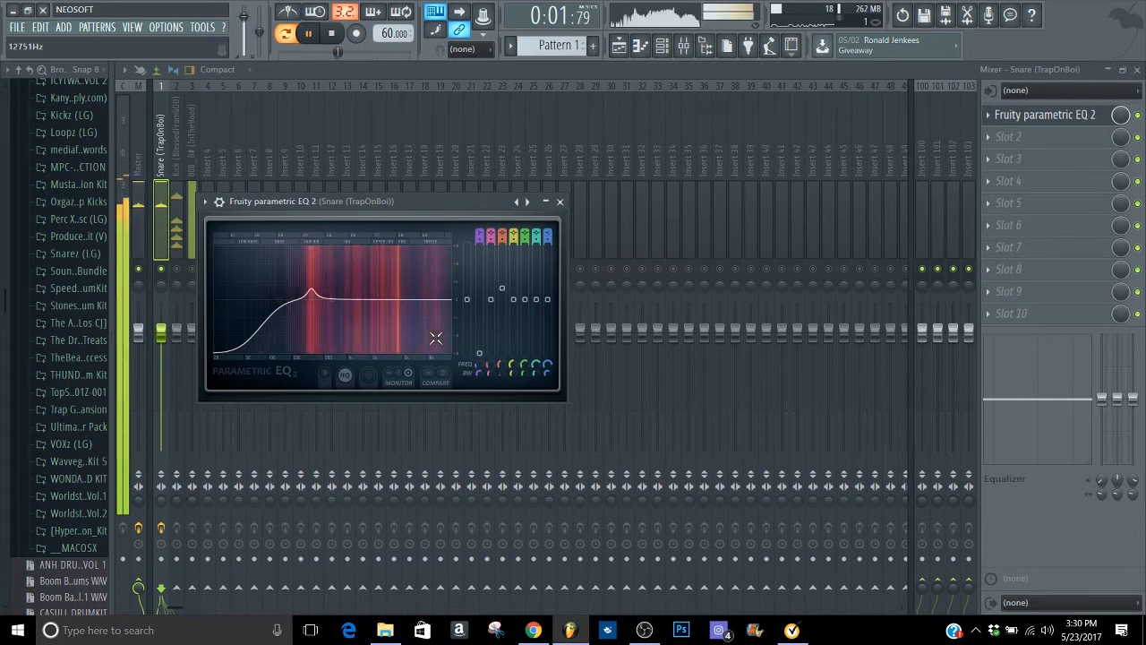
pyautogui.press('space')
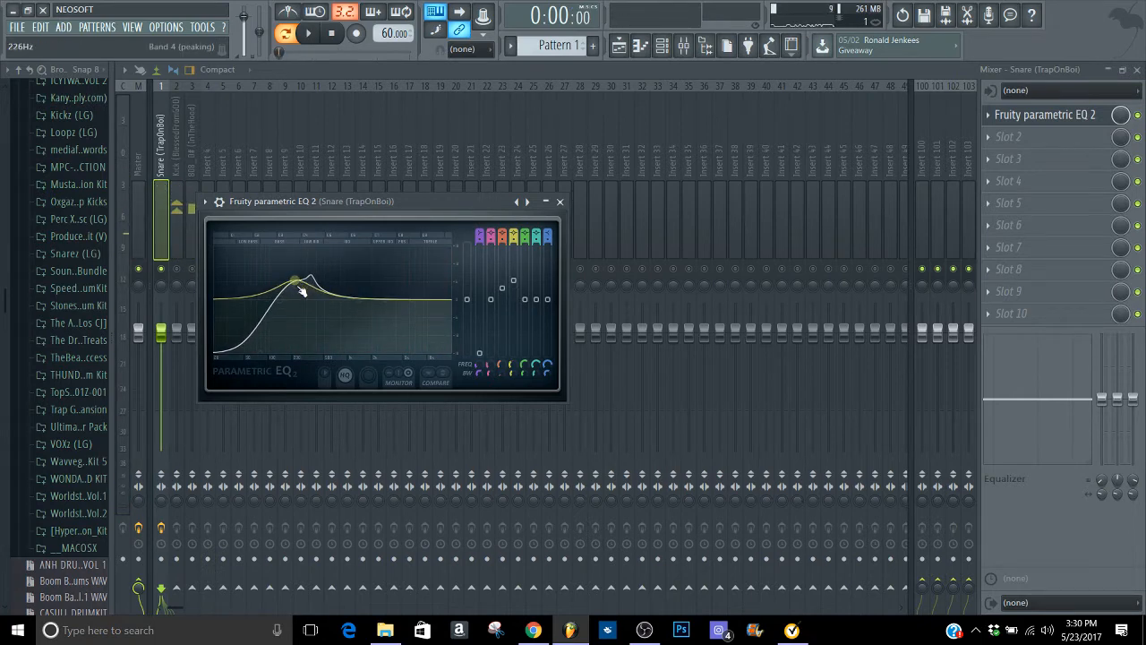
# Step: Narrow band 4 of the snare EQ to about 6% width and set it to a 3.0 dB boost at 176 Hz during playback
pyautogui.moveTo(514, 374); pyautogui.dragTo(514, 401)
pyautogui.press('space')
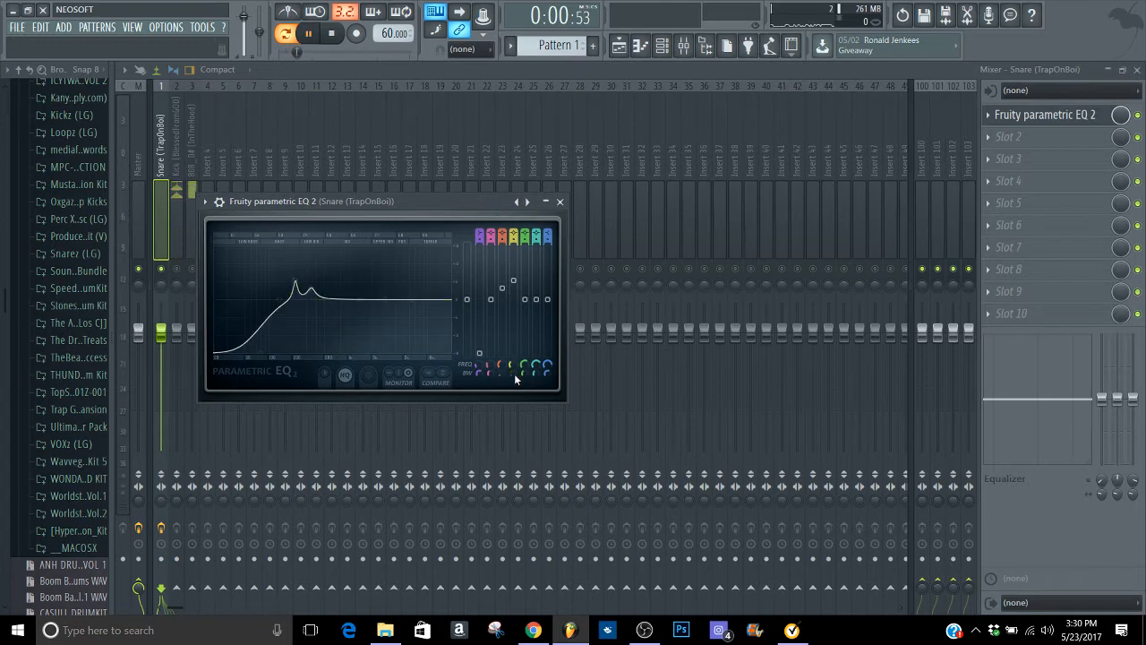
pyautogui.moveTo(294, 283); pyautogui.dragTo(288, 252)
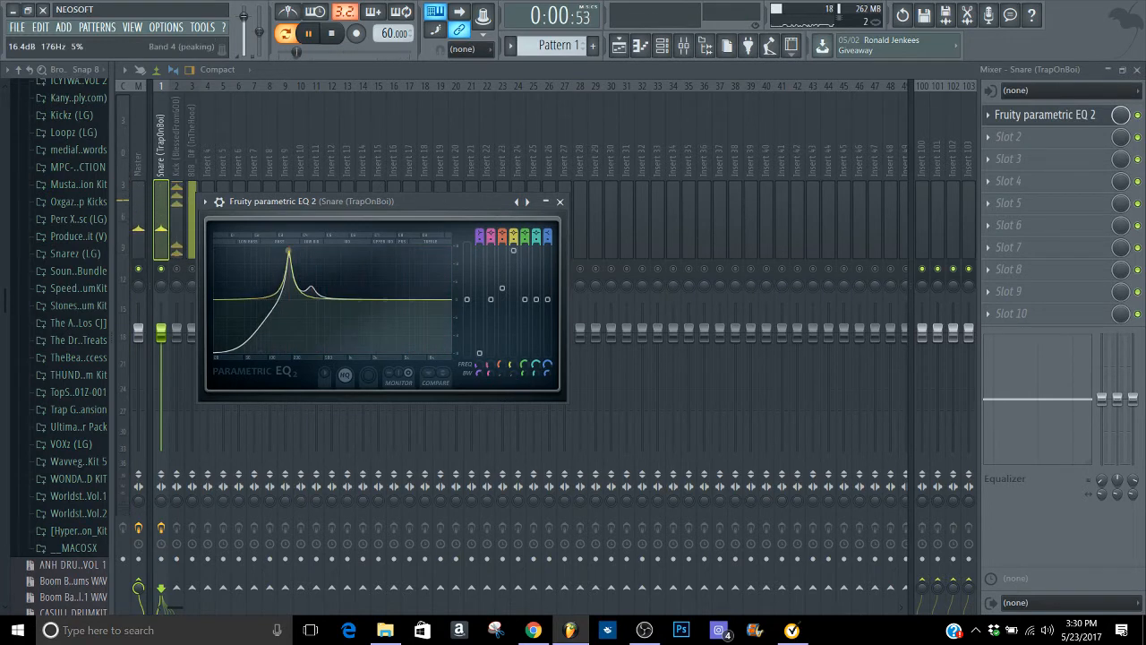
pyautogui.moveTo(517, 249); pyautogui.dragTo(513, 288)
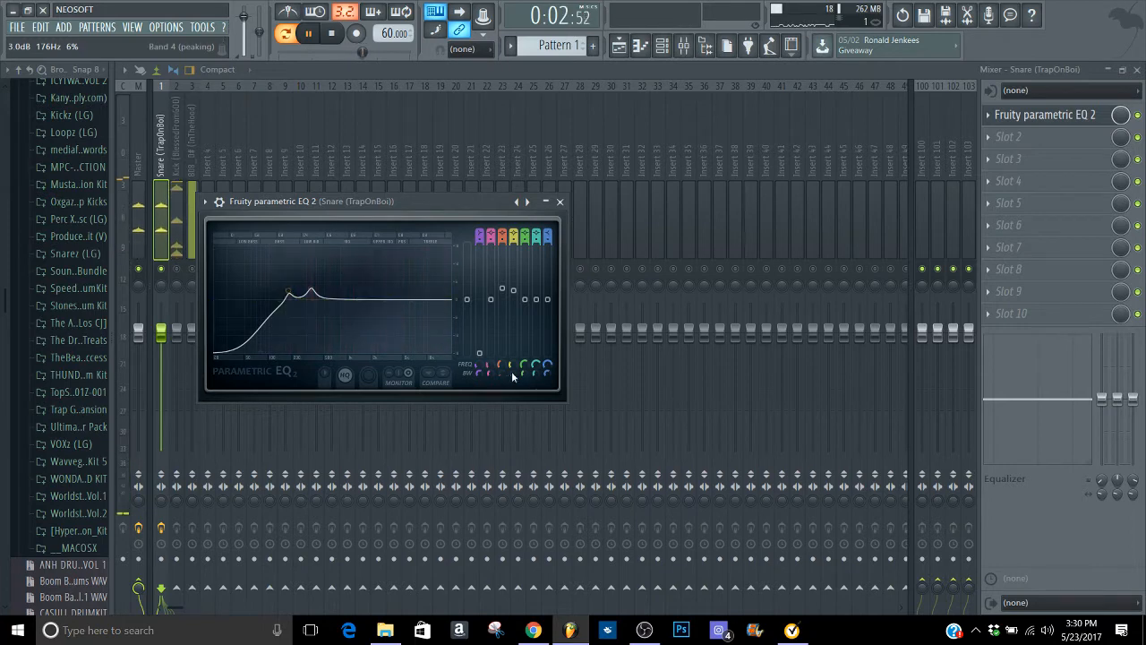
pyautogui.press('space')
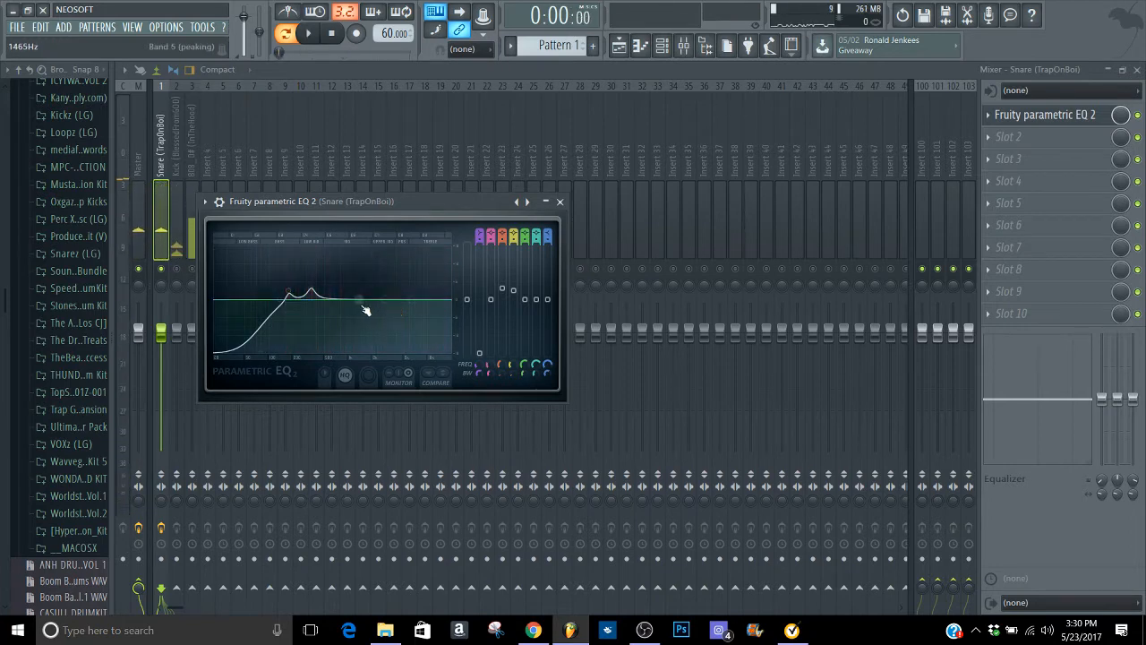
# Step: Add a narrowed boost with band 5 near 3.7 kHz and raise band 6 slightly just below it on the snare EQ
pyautogui.moveTo(365, 310); pyautogui.dragTo(396, 290)
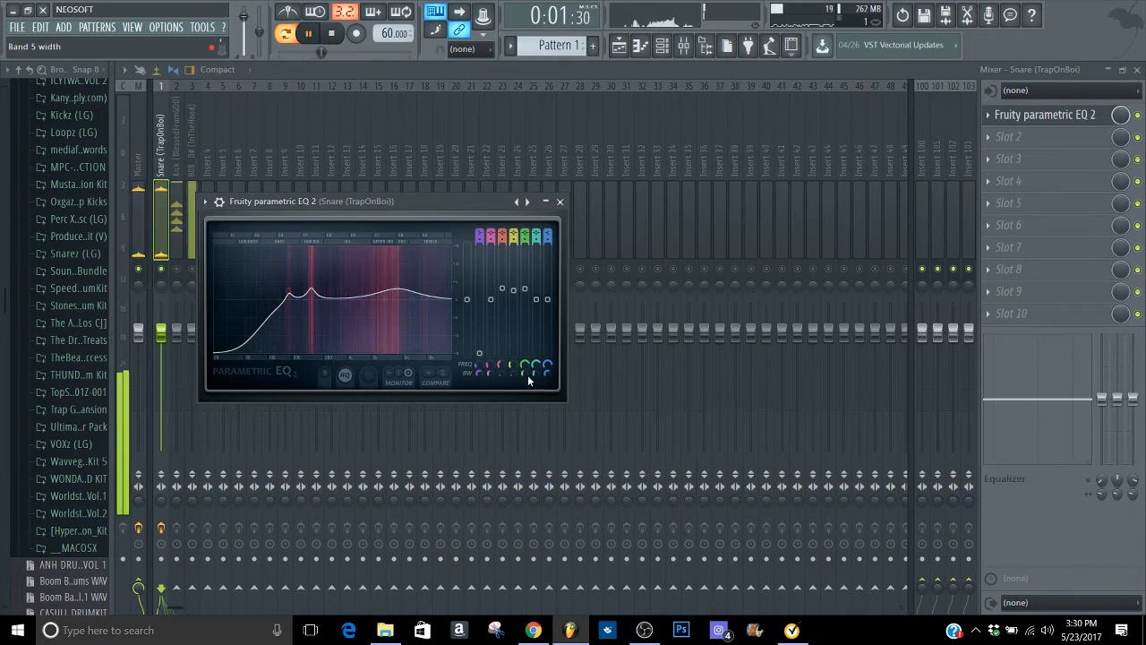
pyautogui.moveTo(525, 374); pyautogui.dragTo(525, 396)
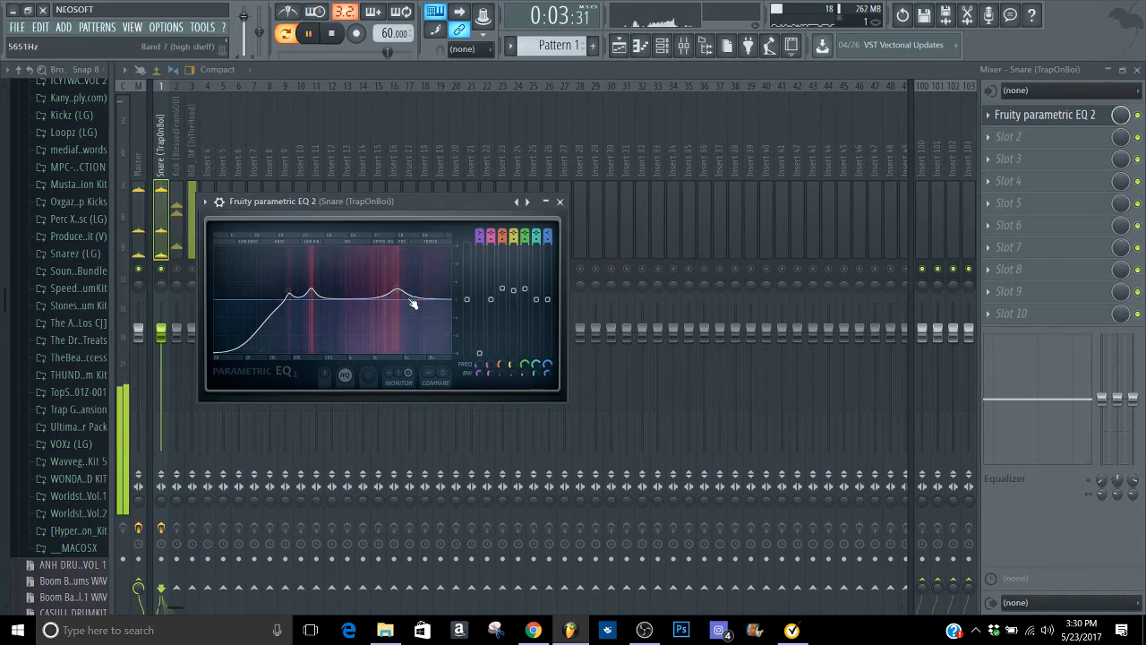
pyautogui.moveTo(385, 300); pyautogui.dragTo(399, 294)
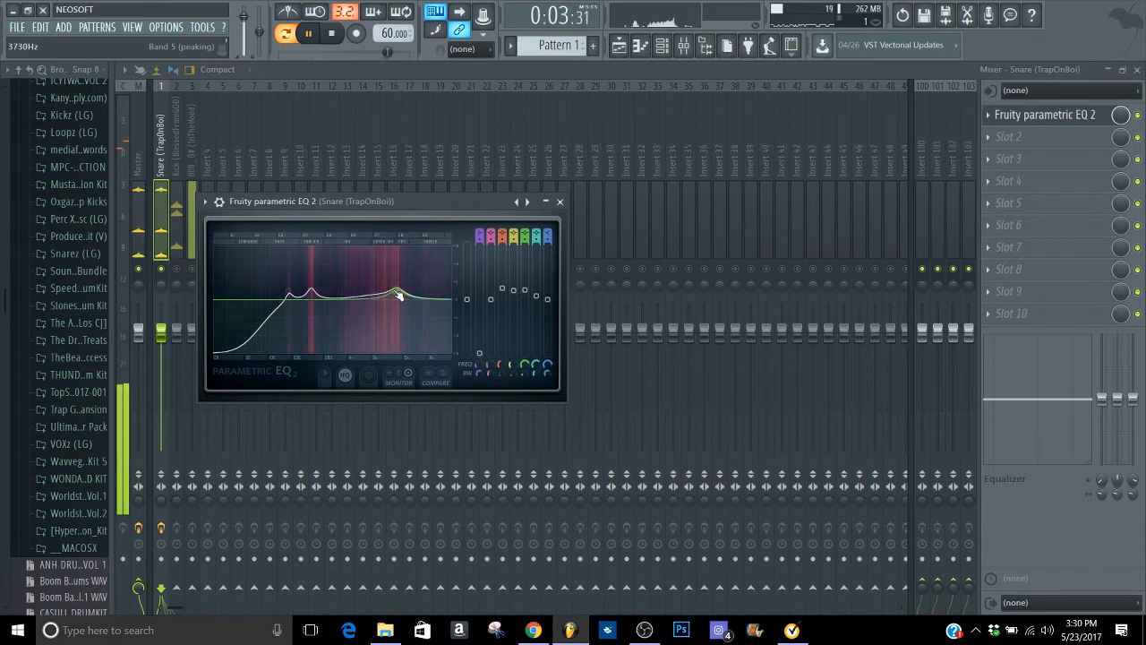
pyautogui.press('space')
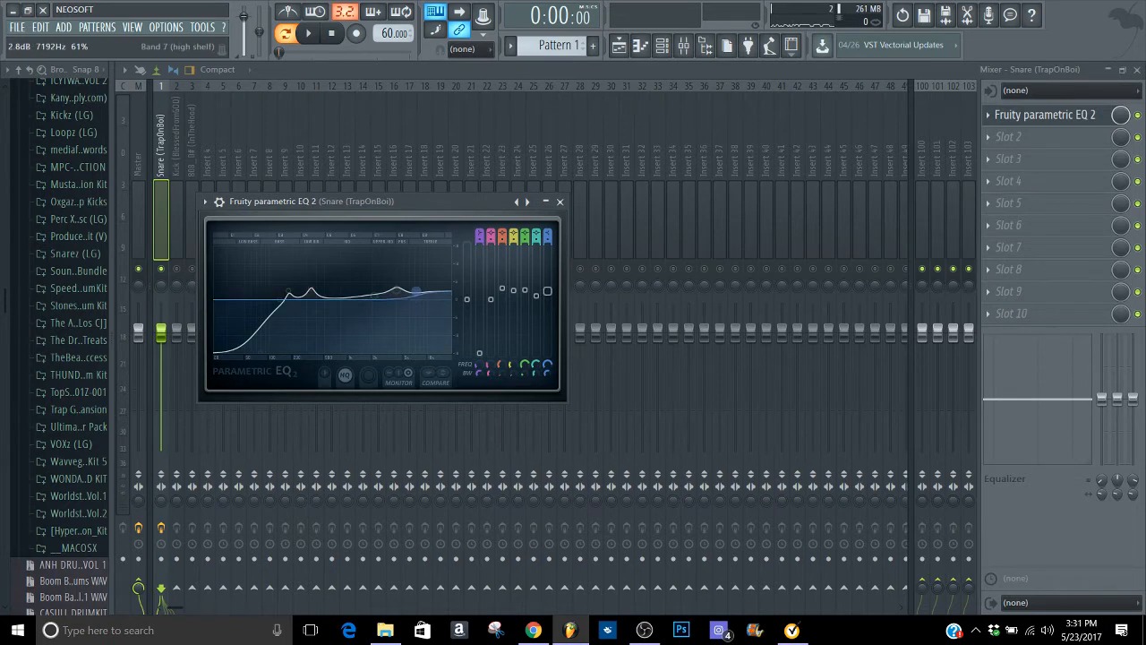
# Step: Raise the band 7 high shelf to about 17 dB at 12828 Hz with 70% width, auditioning the snare between adjustments
pyautogui.moveTo(418, 285); pyautogui.dragTo(433, 282)
pyautogui.press('space')
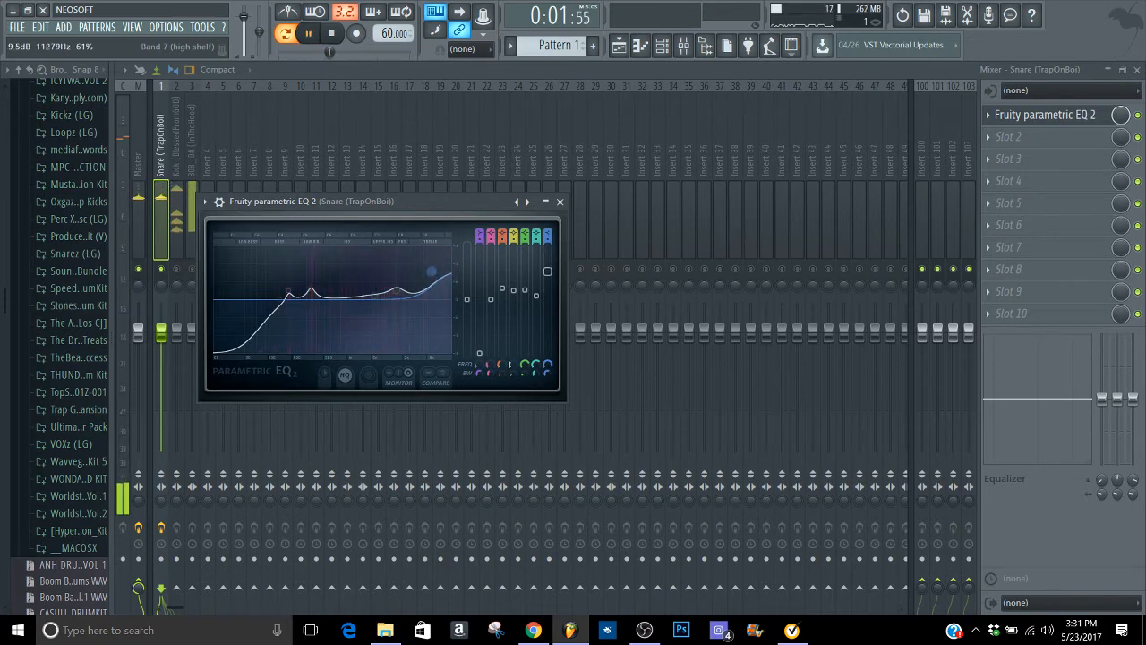
pyautogui.press('space')
pyautogui.moveTo(547, 372); pyautogui.dragTo(547, 395)
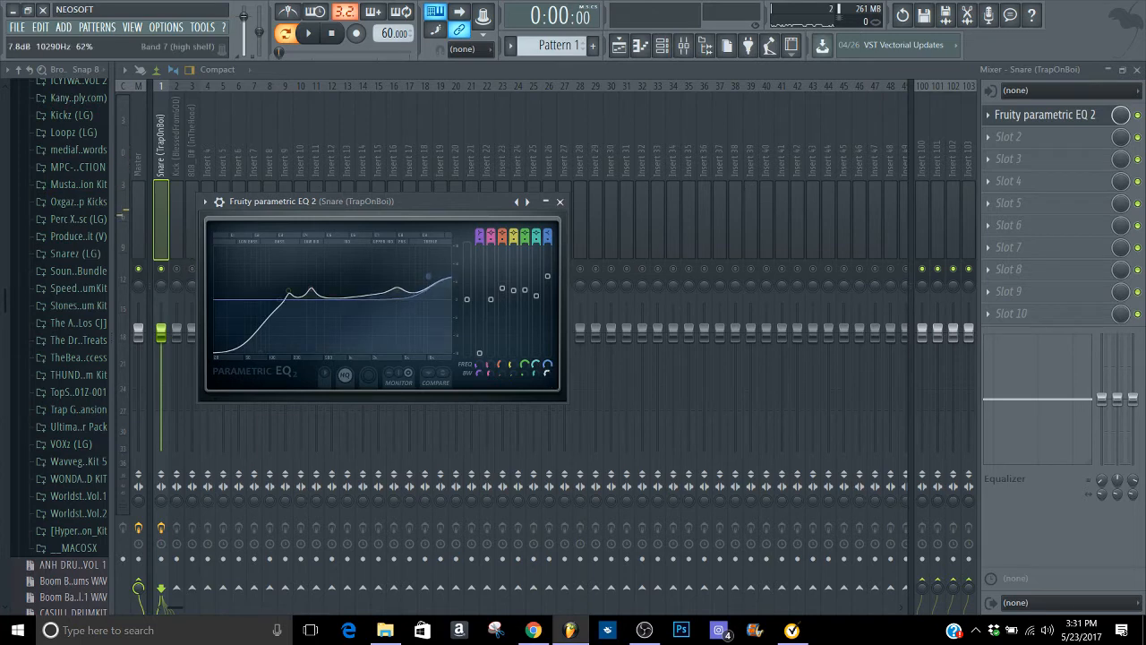
pyautogui.moveTo(428, 276); pyautogui.dragTo(436, 249)
pyautogui.press('space')
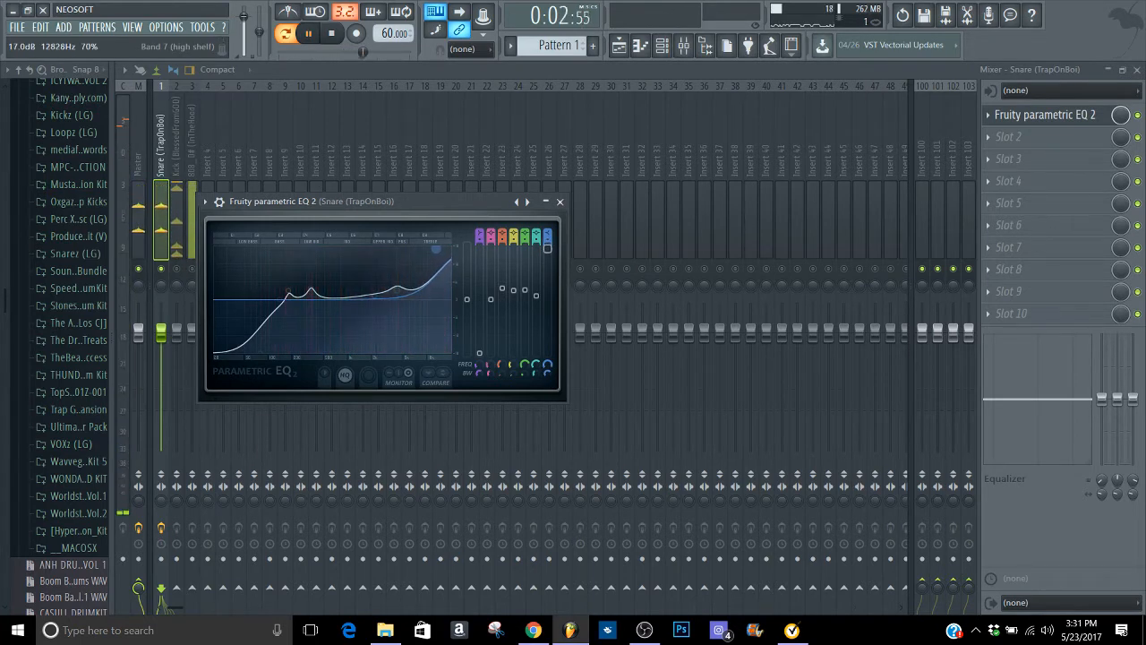
pyautogui.press('space')
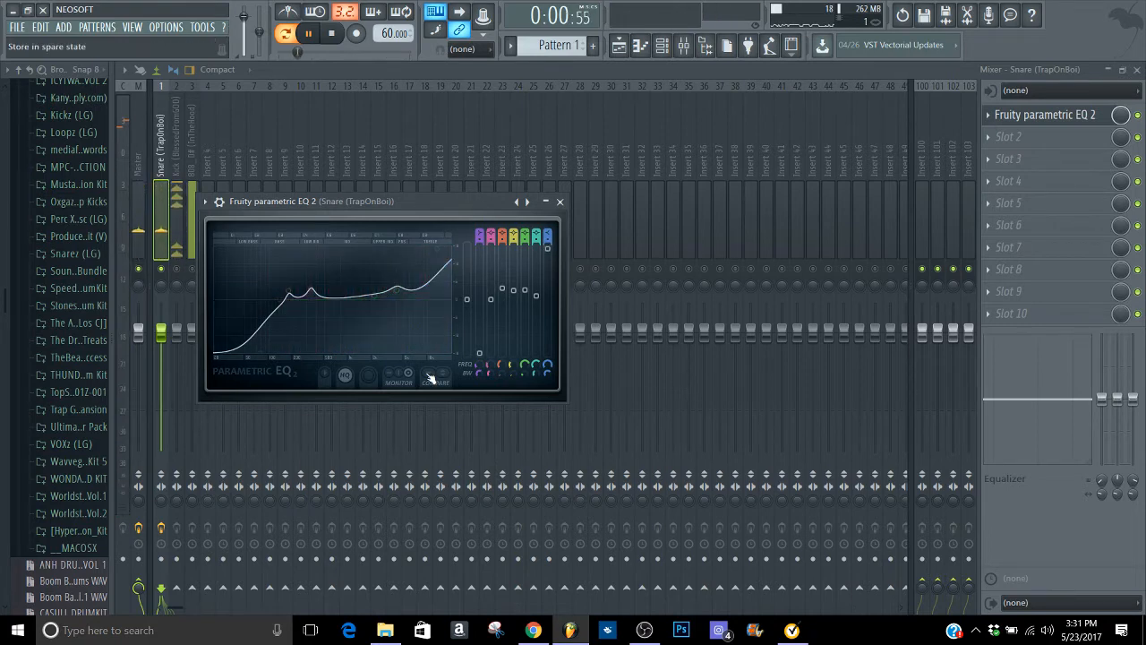
pyautogui.press('space')
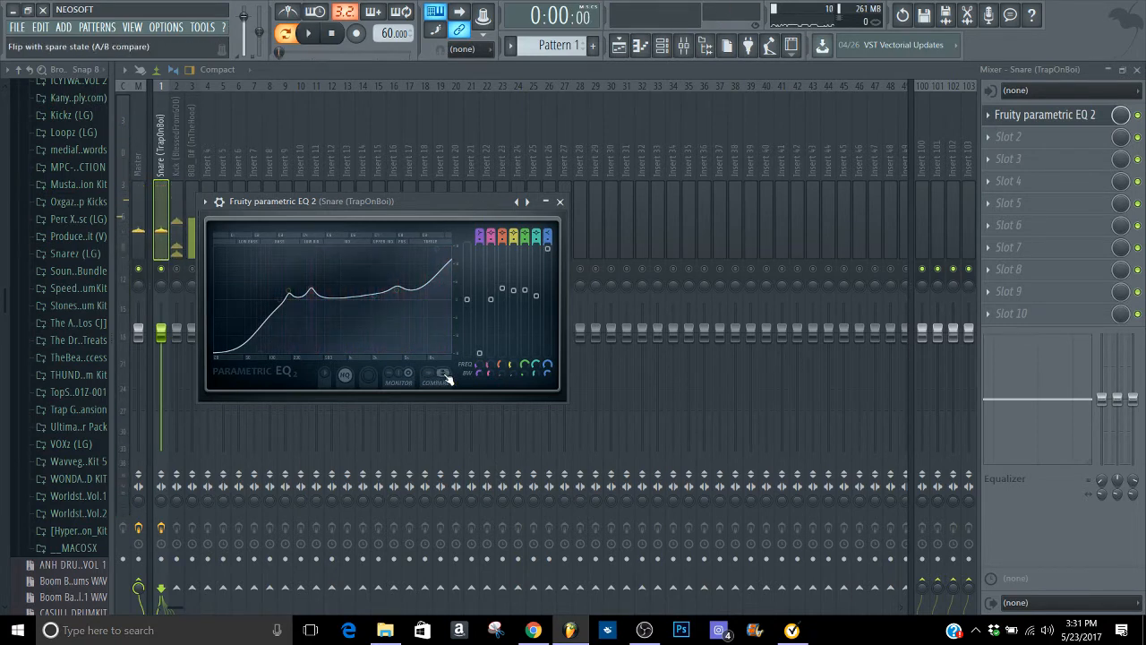
# Step: Compare the snare EQ against its flat spare state during playback, restore the edited curve, and close the EQ
pyautogui.click(446, 379)
pyautogui.press('space')
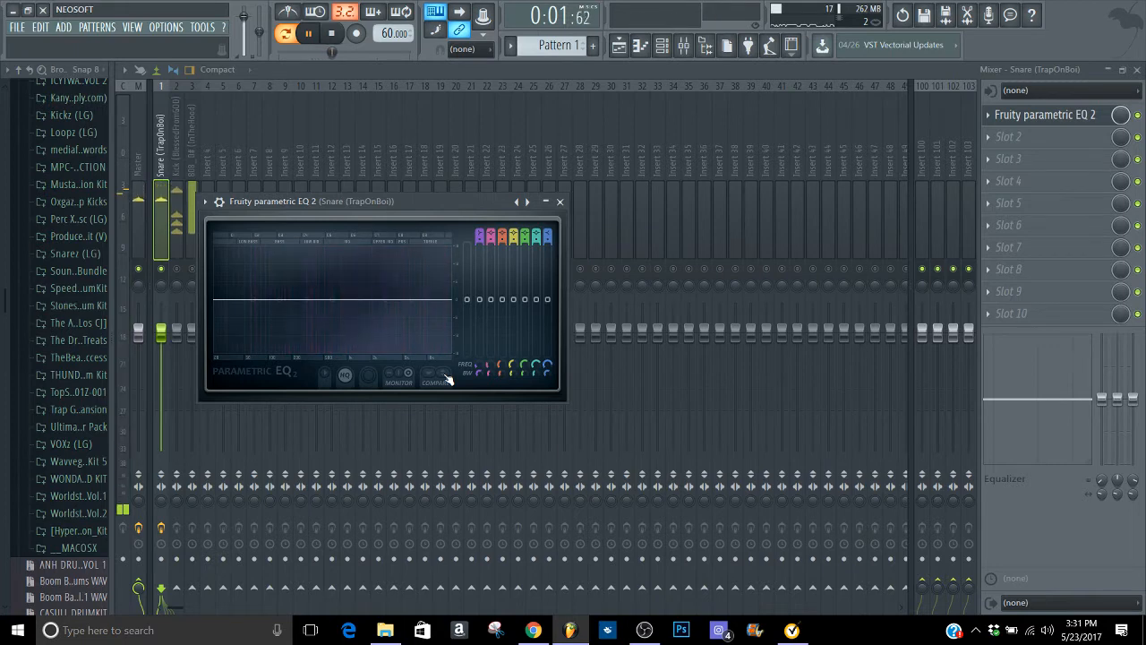
pyautogui.click(446, 378)
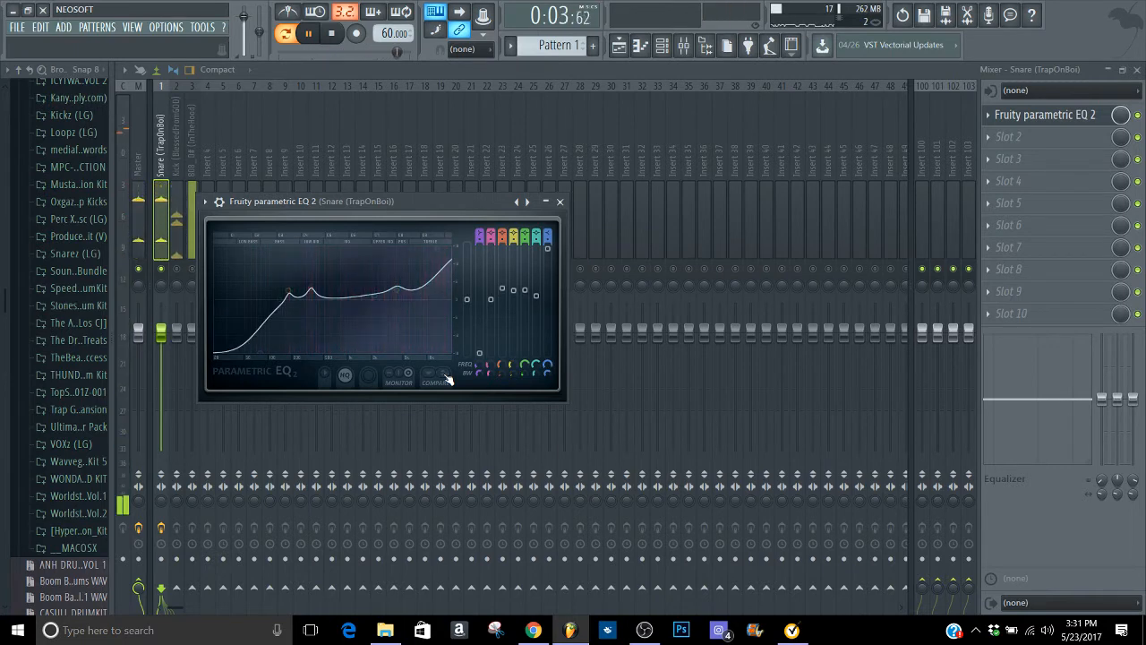
pyautogui.press('space')
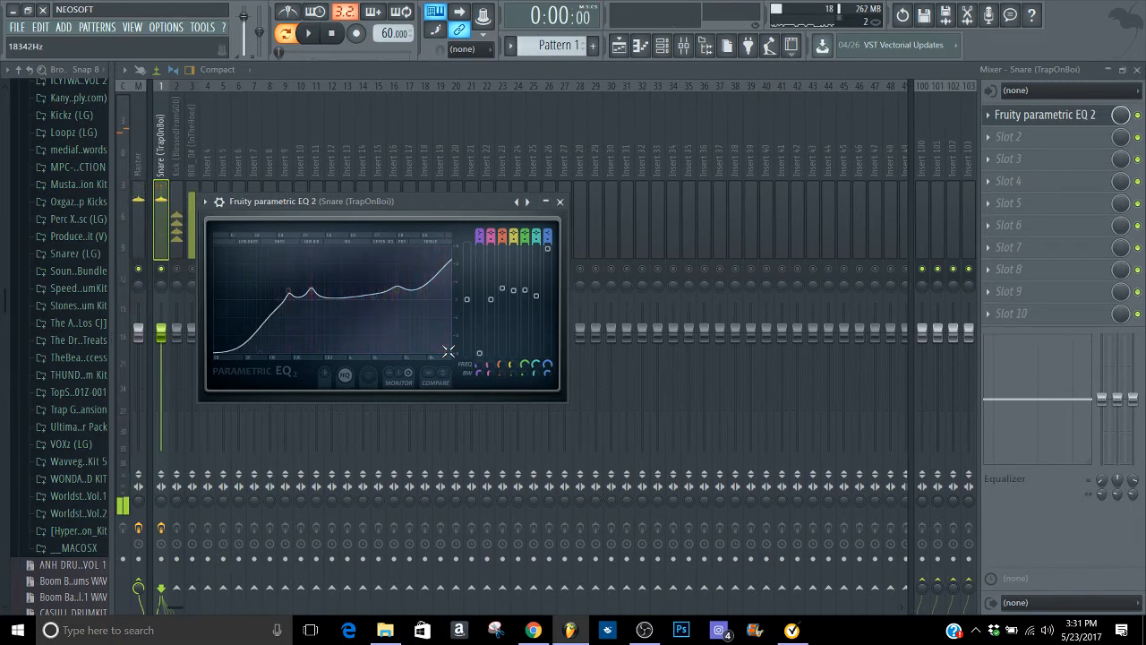
pyautogui.click(560, 202)
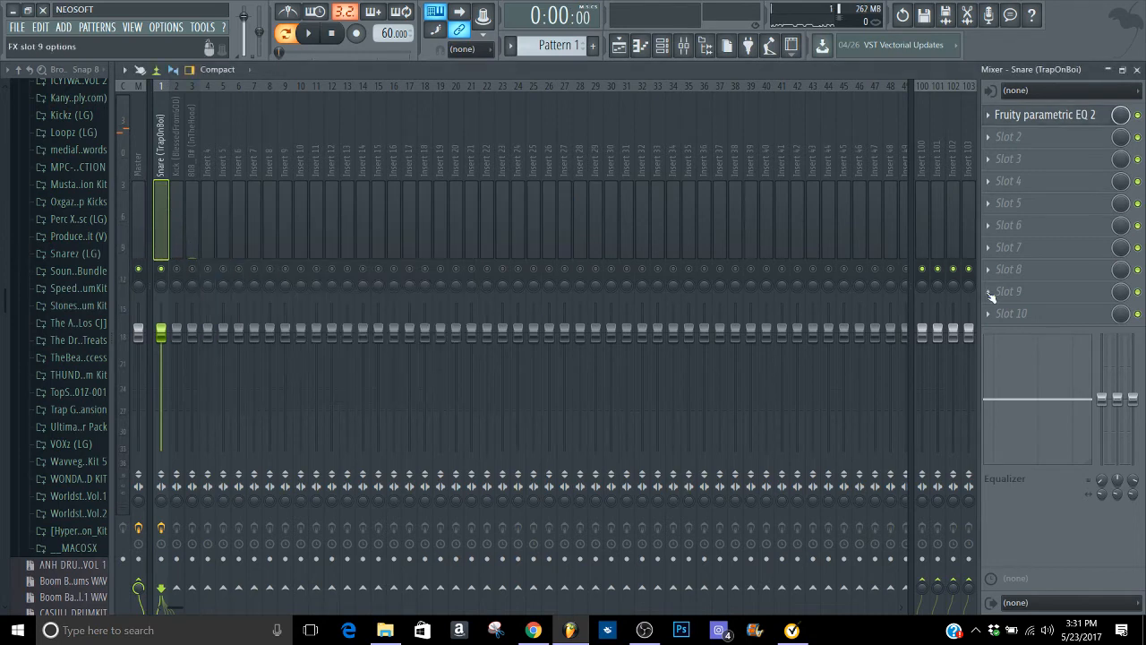
# Step: Load Fruity Soft Clipper into slot 10 of the snare track
pyautogui.click(1012, 314)
pyautogui.click(953, 76)
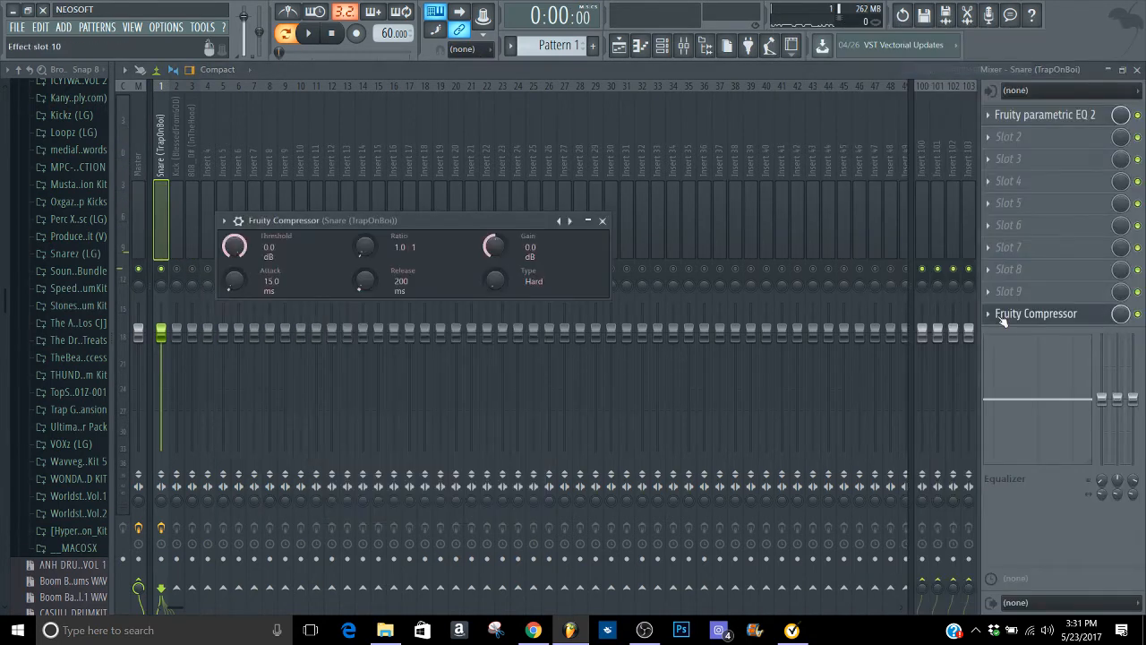
pyautogui.click(988, 313)
pyautogui.click(1004, 331)
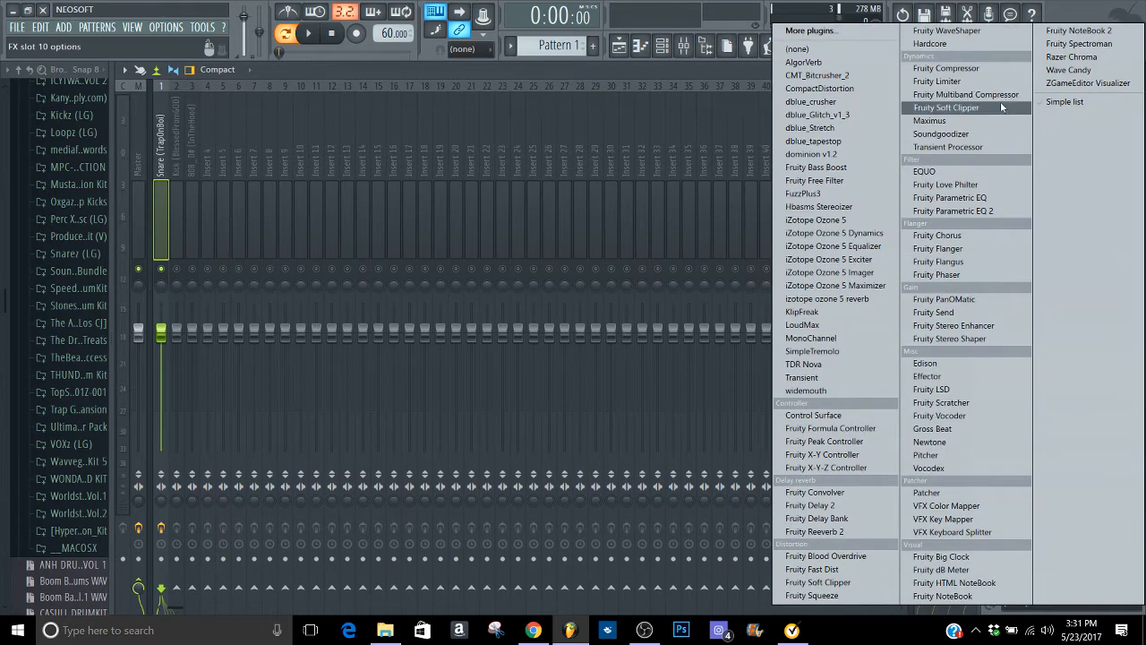
pyautogui.click(1000, 107)
# Step: Play the pattern to check the master level and lower the snare track's volume fader to -4.5 dB
pyautogui.click(135, 210)
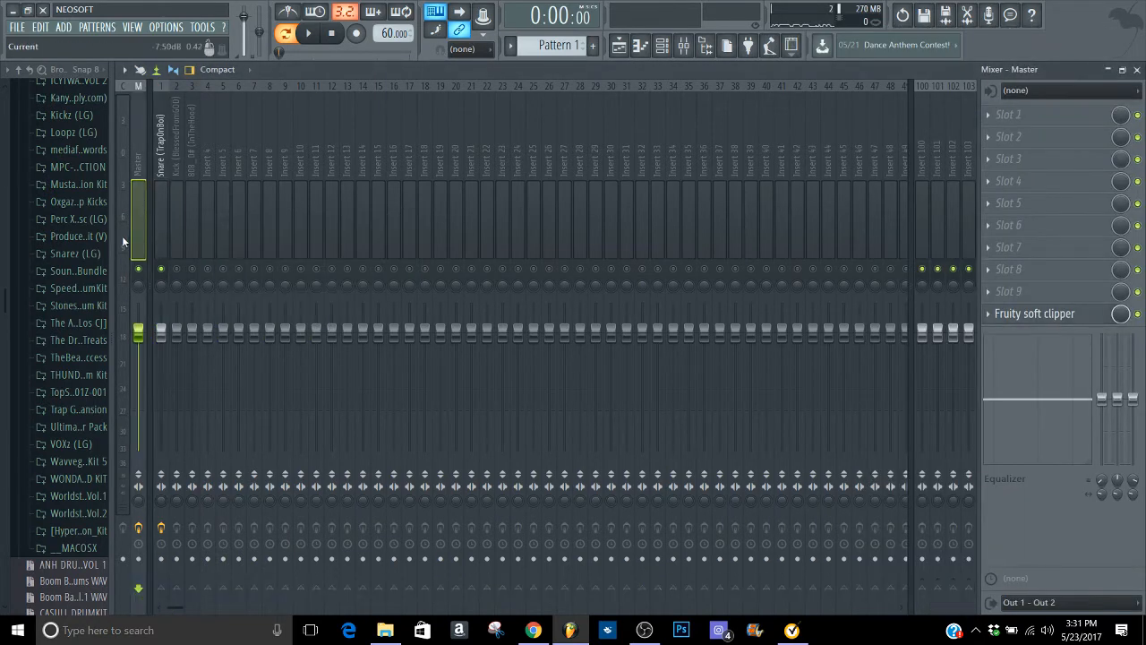
pyautogui.press('space')
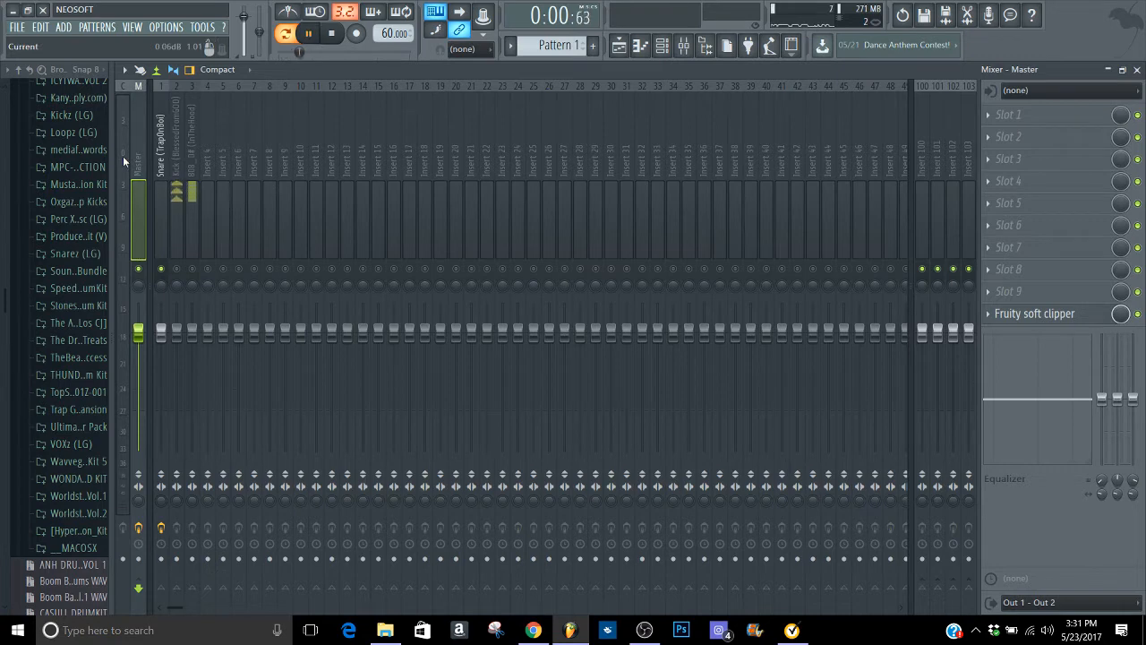
pyautogui.click(195, 172)
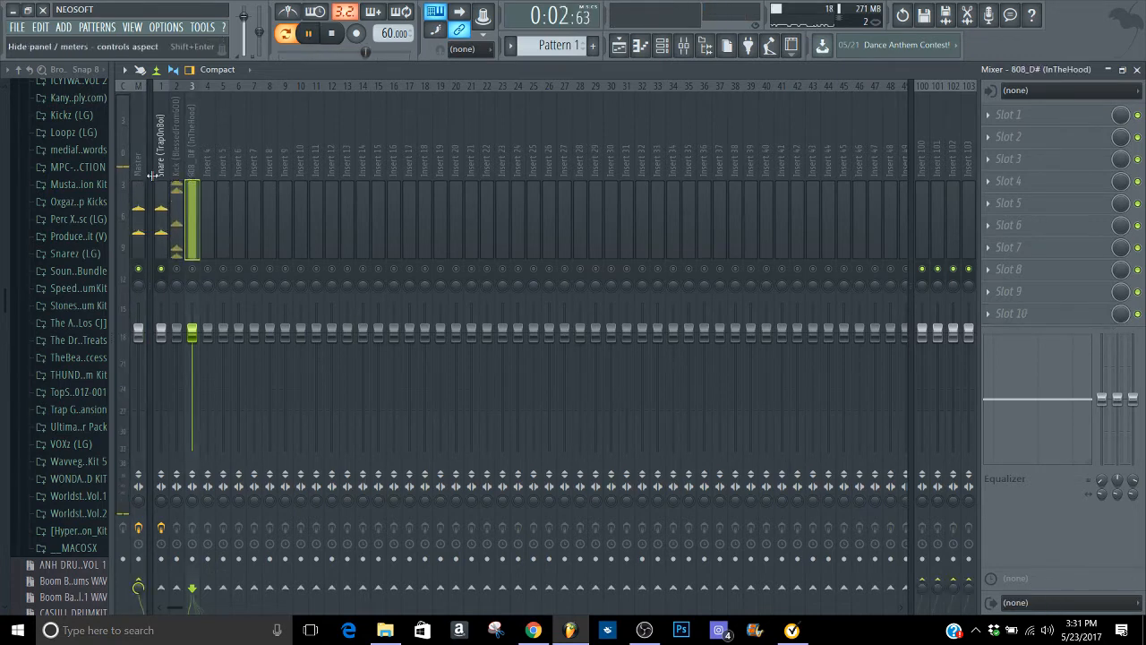
pyautogui.click(161, 175)
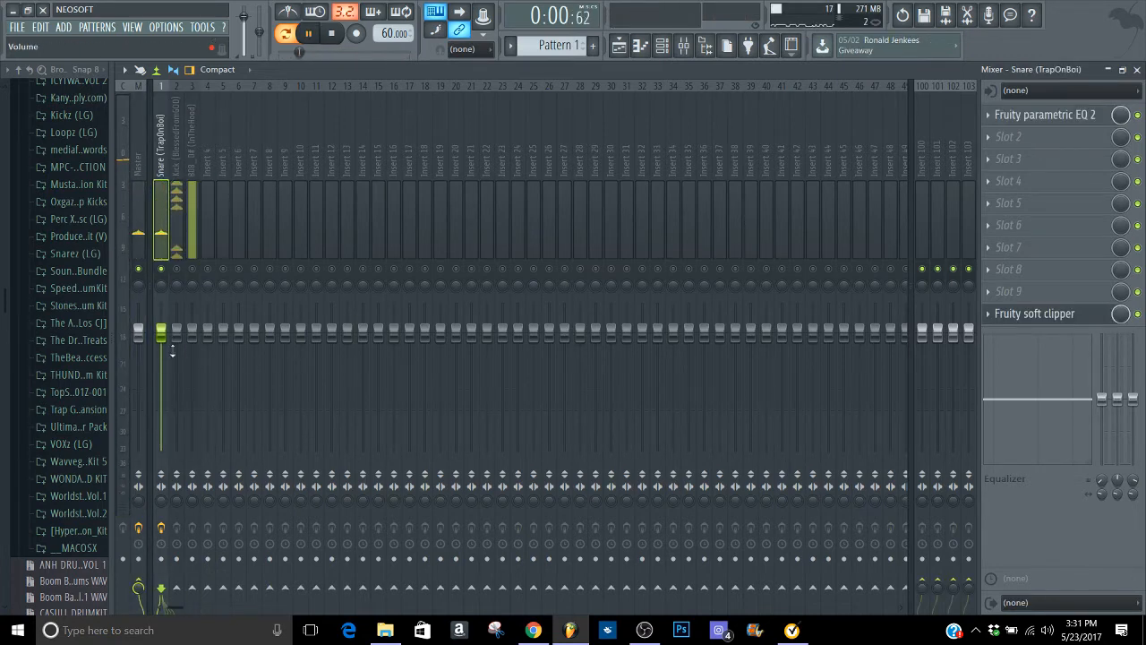
pyautogui.moveTo(161, 331); pyautogui.dragTo(163, 357)
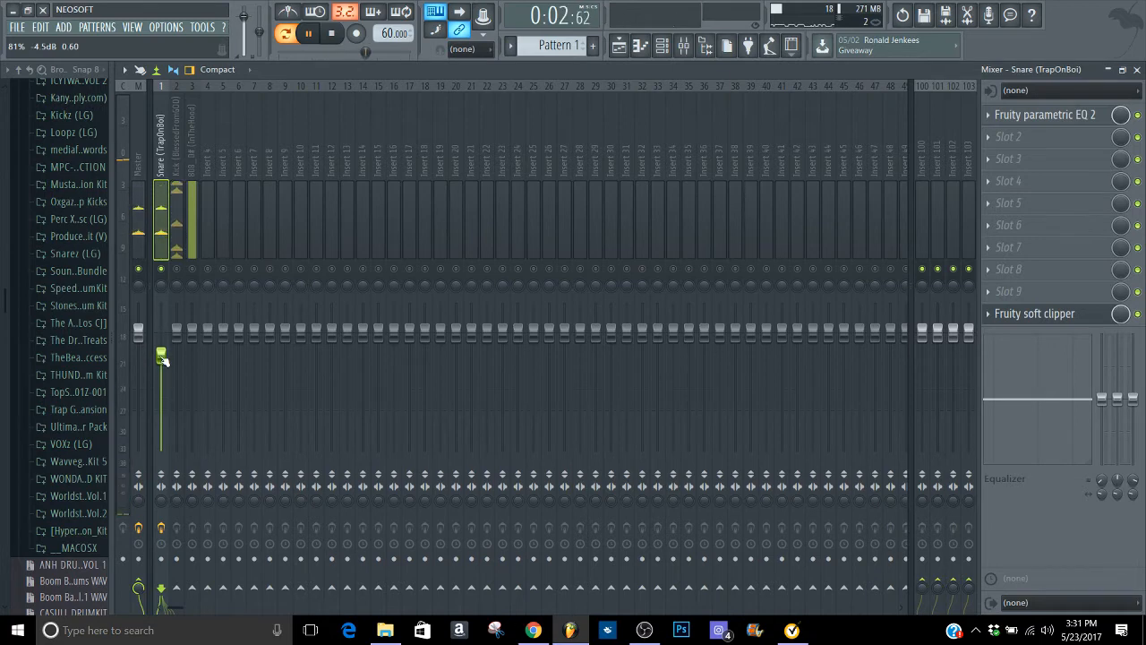
# Step: Bypass and re-enable the snare track's effects during playback, and reset its volume fader to the default level
pyautogui.click(162, 527)
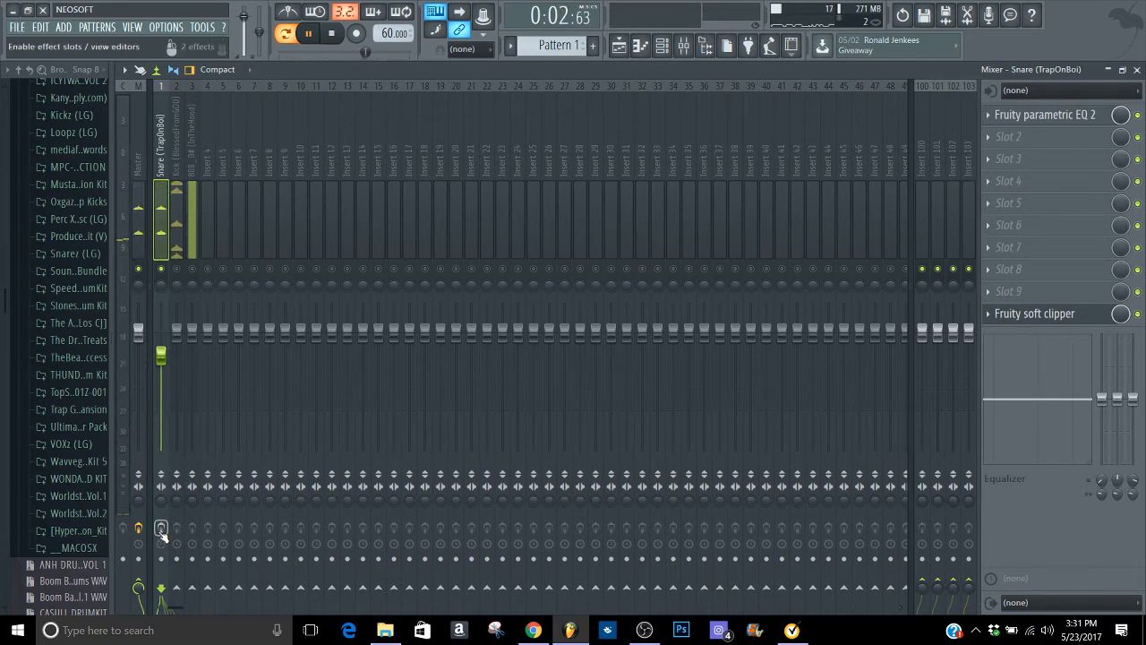
pyautogui.click(161, 527)
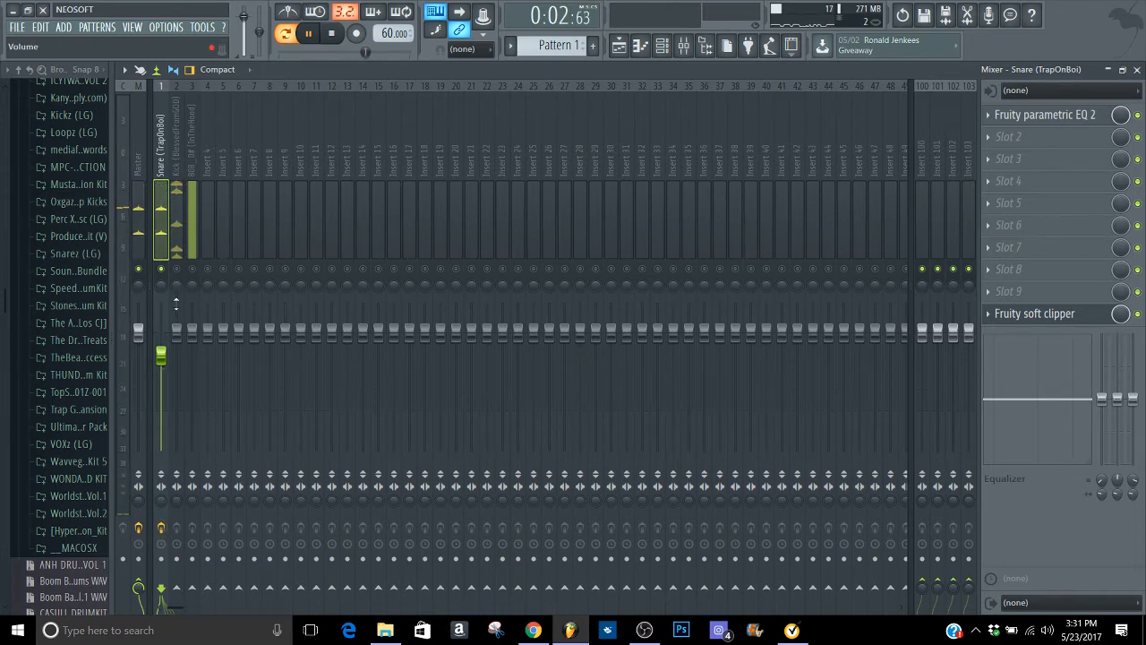
pyautogui.moveTo(161, 356); pyautogui.dragTo(163, 347)
pyautogui.press('space')
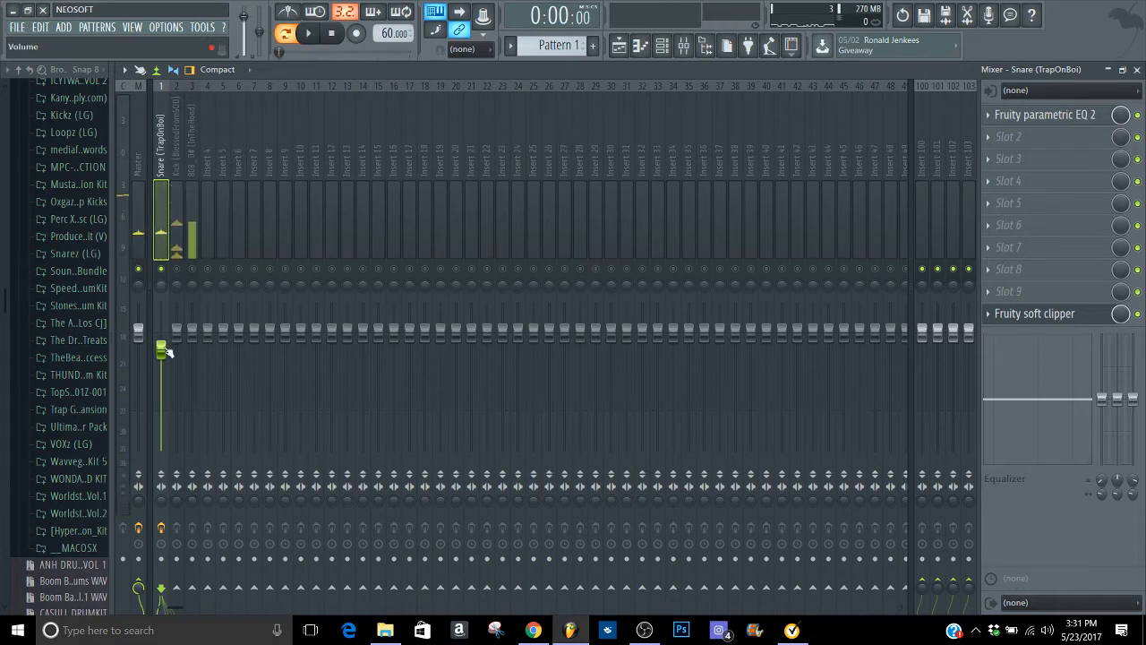
pyautogui.rightClick(161, 348)
pyautogui.click(176, 355)
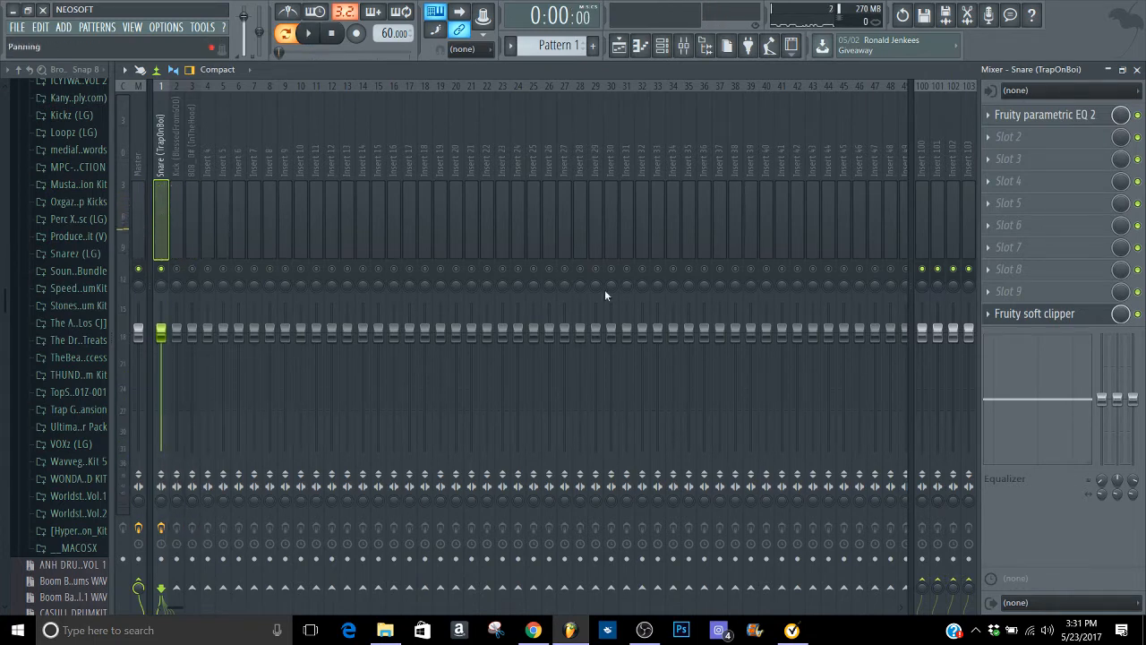
# Step: Try Transient Processor in slot 9 of the snare track with a raised attack, auditioning it and bypassing the slot
pyautogui.click(1018, 291)
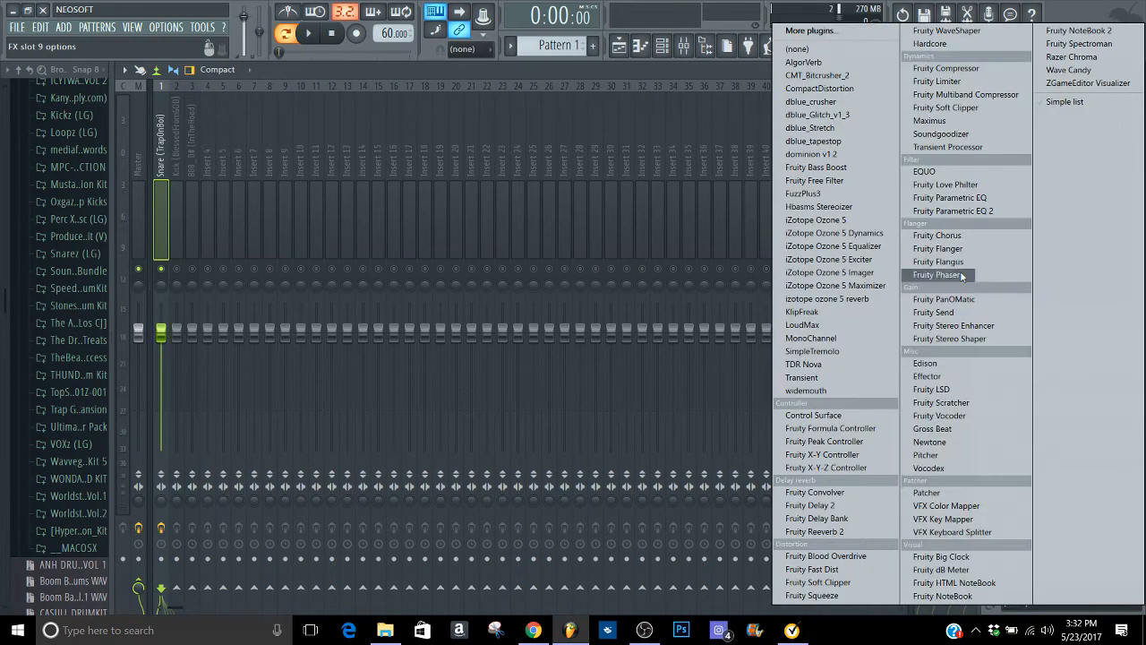
pyautogui.click(947, 148)
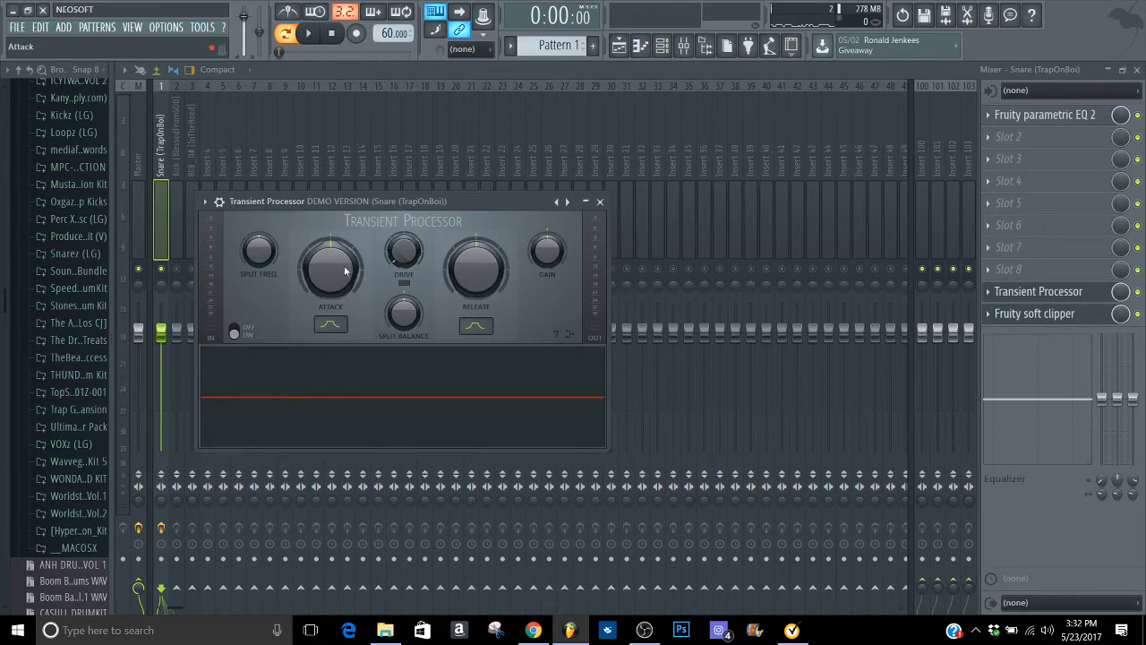
pyautogui.moveTo(339, 280); pyautogui.dragTo(339, 250)
pyautogui.press('space')
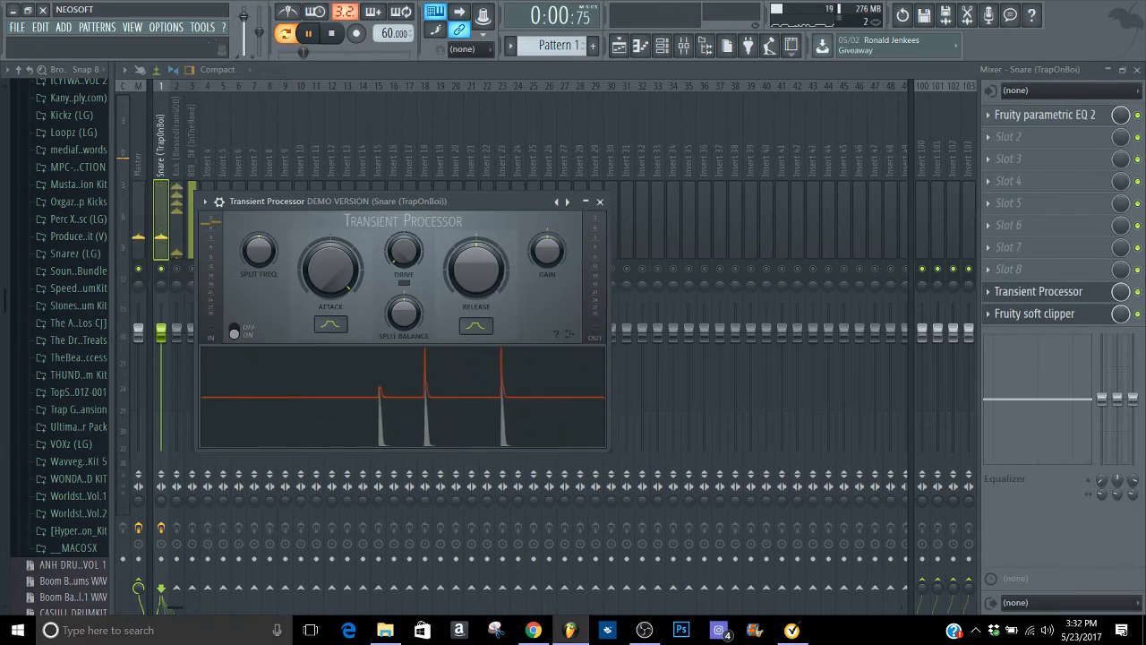
pyautogui.click(1137, 291)
pyautogui.press('space')
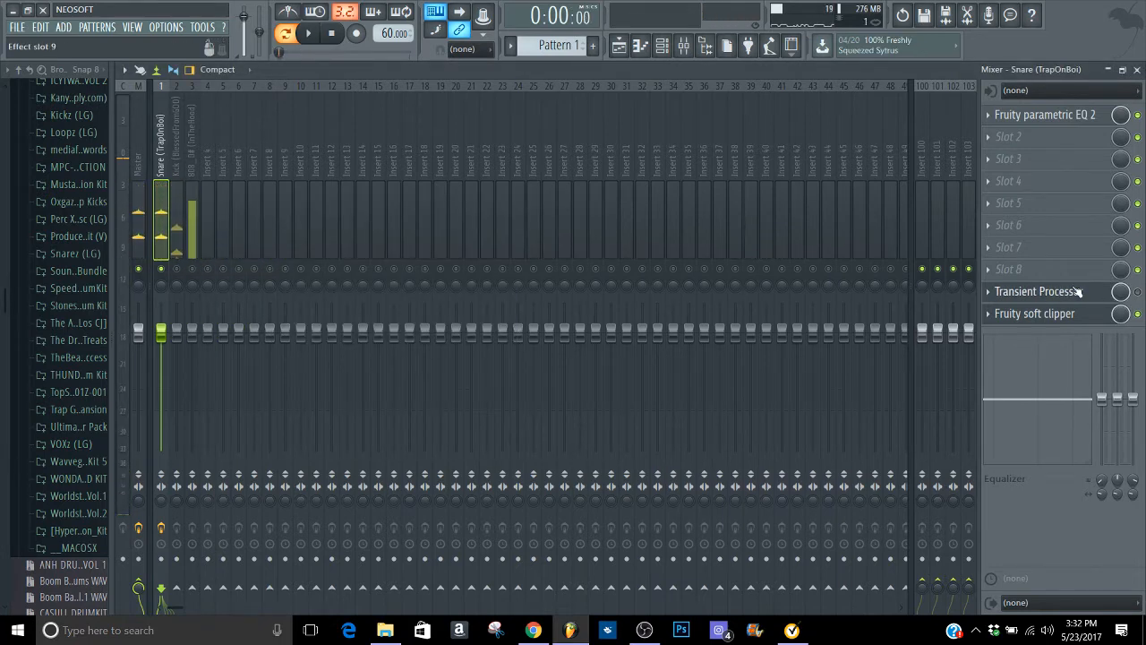
# Step: Remove Transient Processor from slot 9 of the snare track
pyautogui.click(1003, 293)
pyautogui.moveTo(1004, 325)
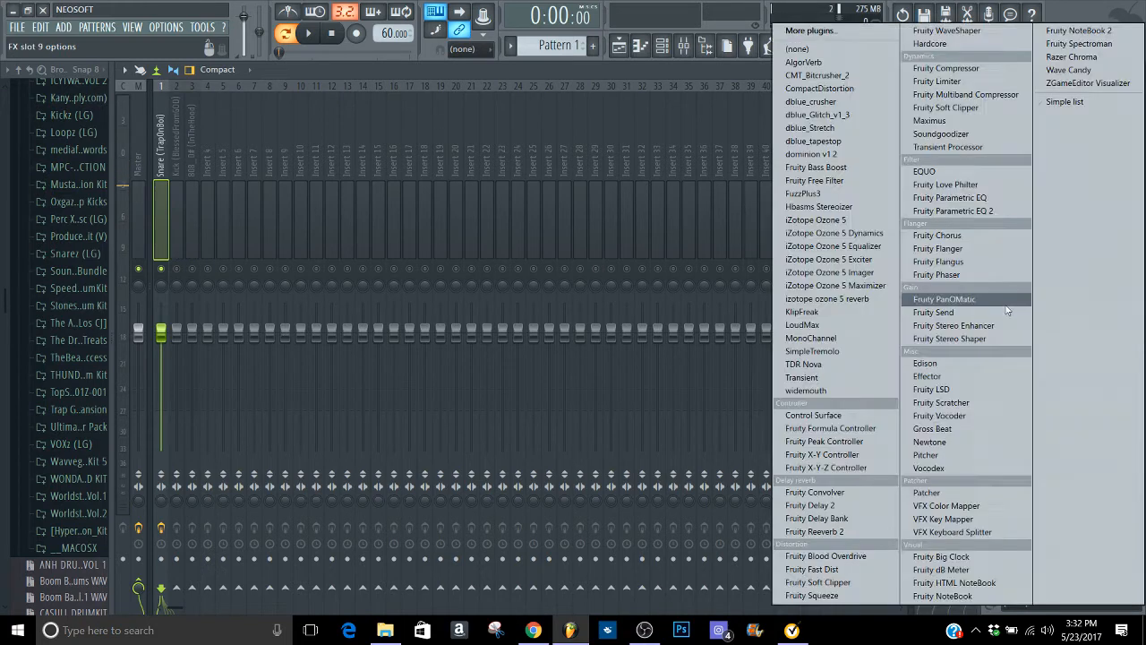
pyautogui.click(945, 108)
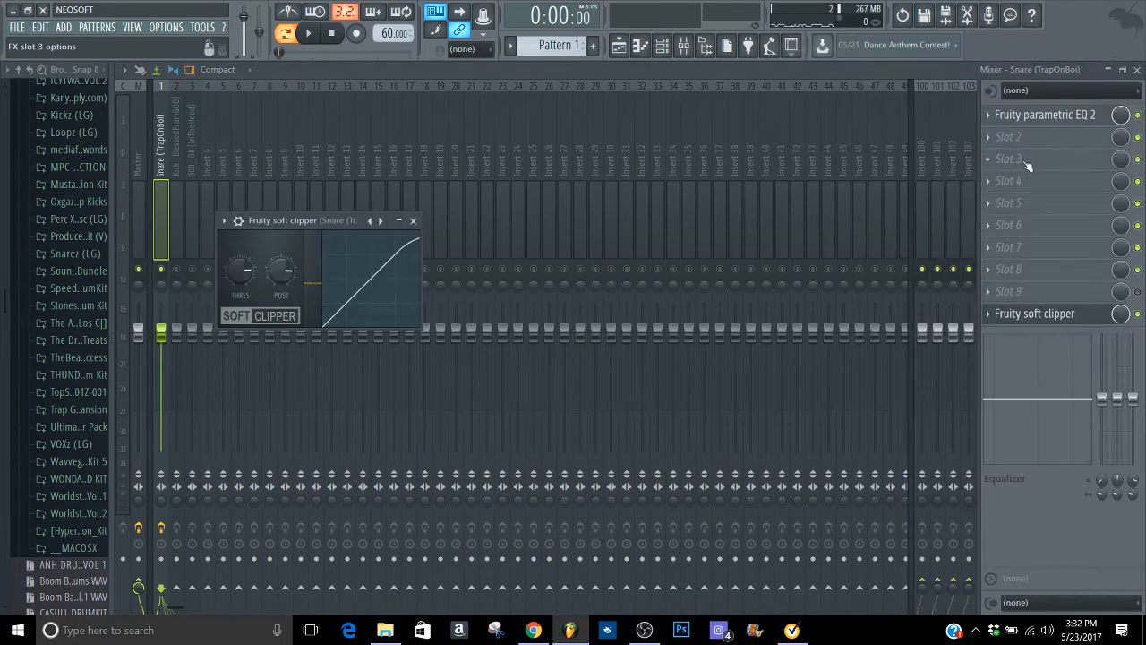
# Step: Lower the snare EQ's band 7 high shelf to about 9.5 dB at 12365 Hz and close the open plugin windows
pyautogui.click(1065, 116)
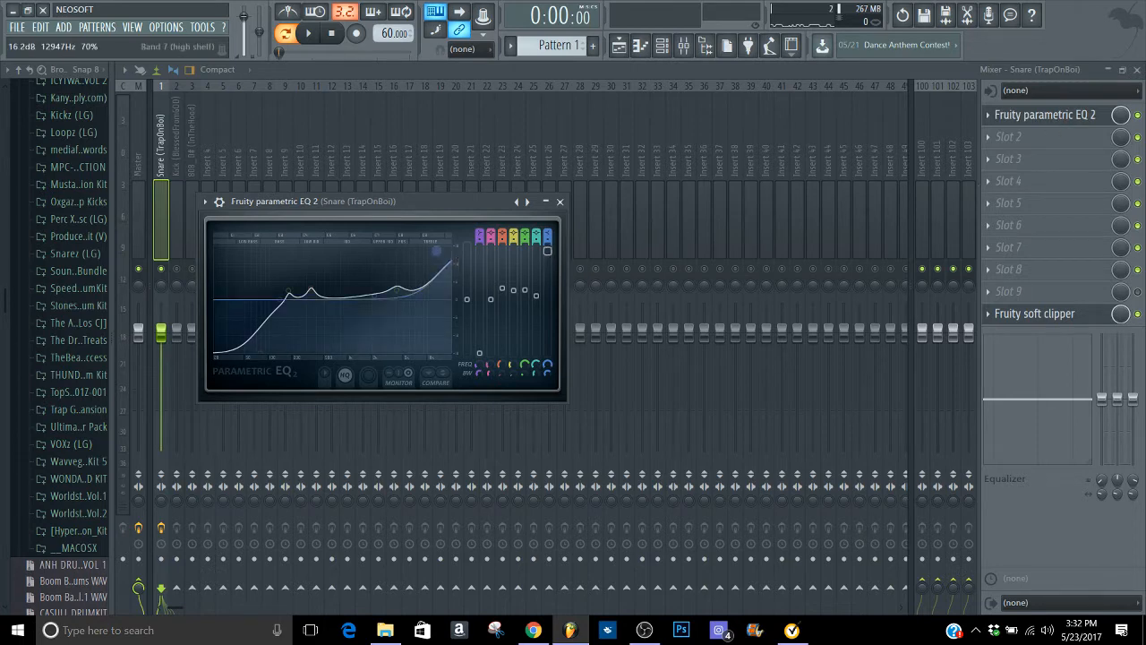
pyautogui.moveTo(437, 252); pyautogui.dragTo(436, 267)
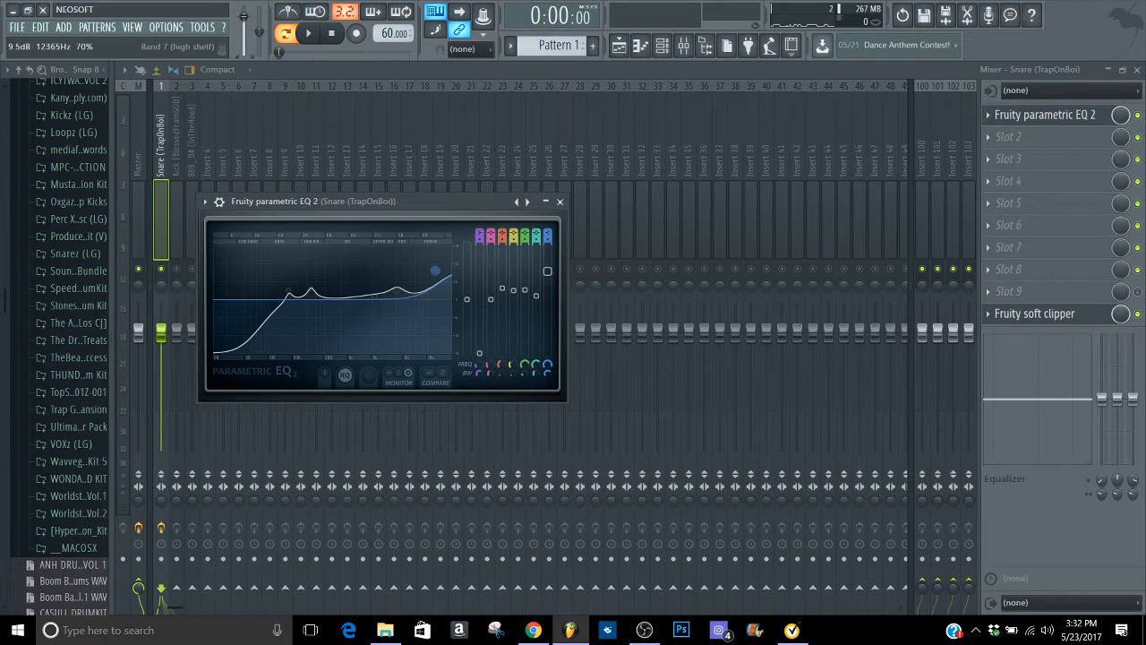
pyautogui.click(560, 203)
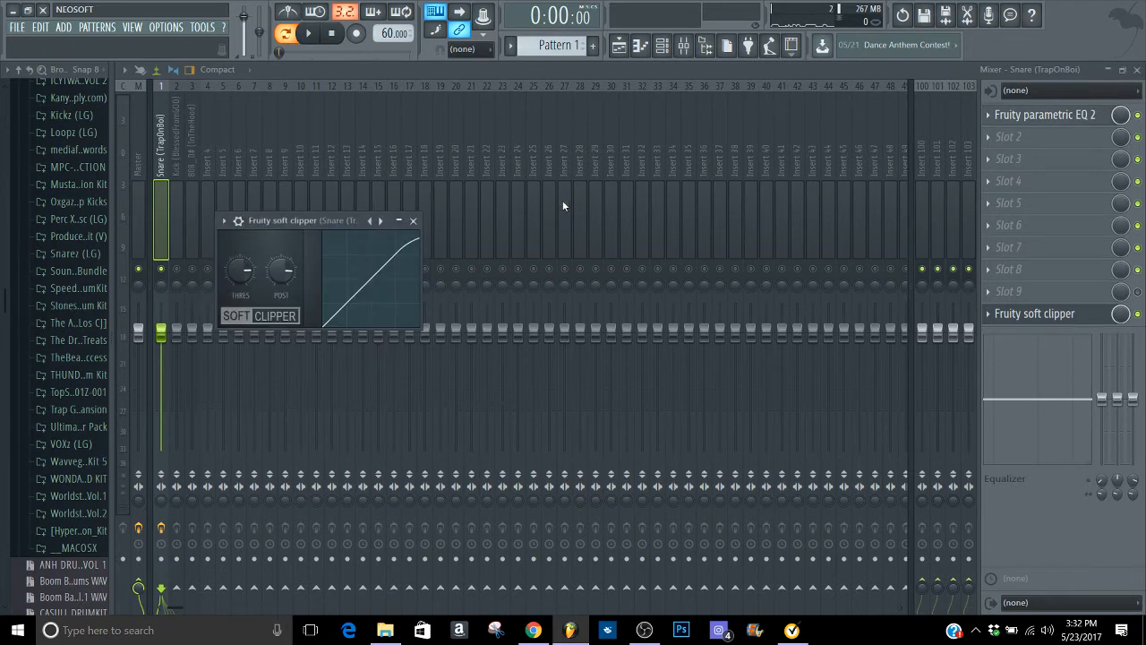
pyautogui.click(413, 220)
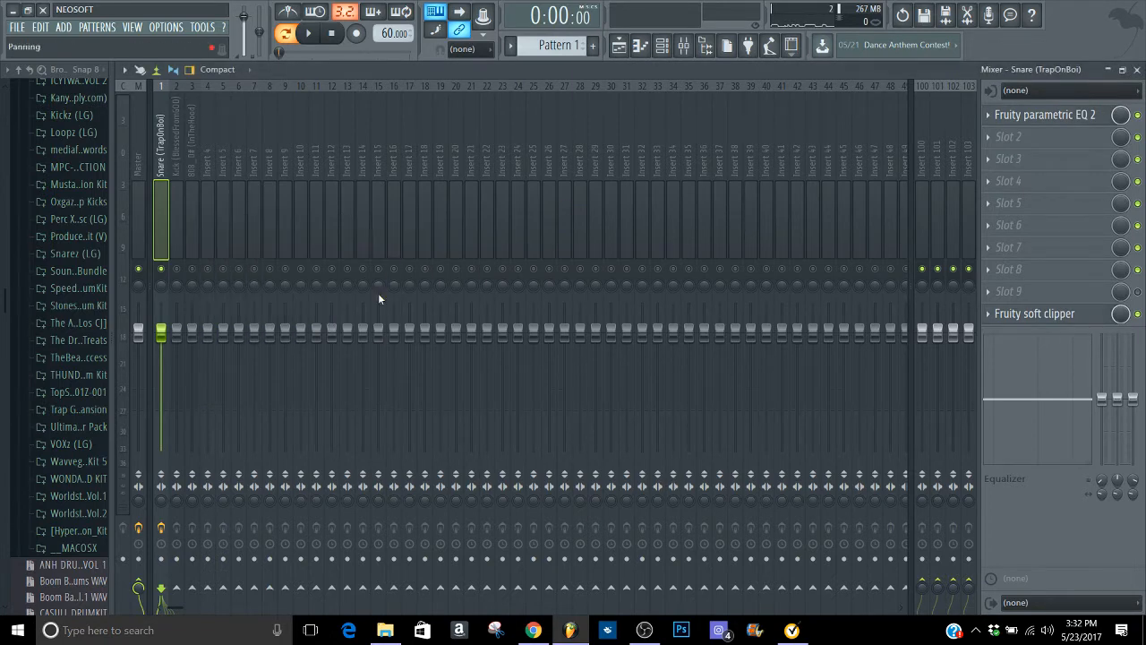
# Step: Solo the kick track for a listen, and unmute the 808 track to play both together
pyautogui.click(180, 275)
pyautogui.press('space')
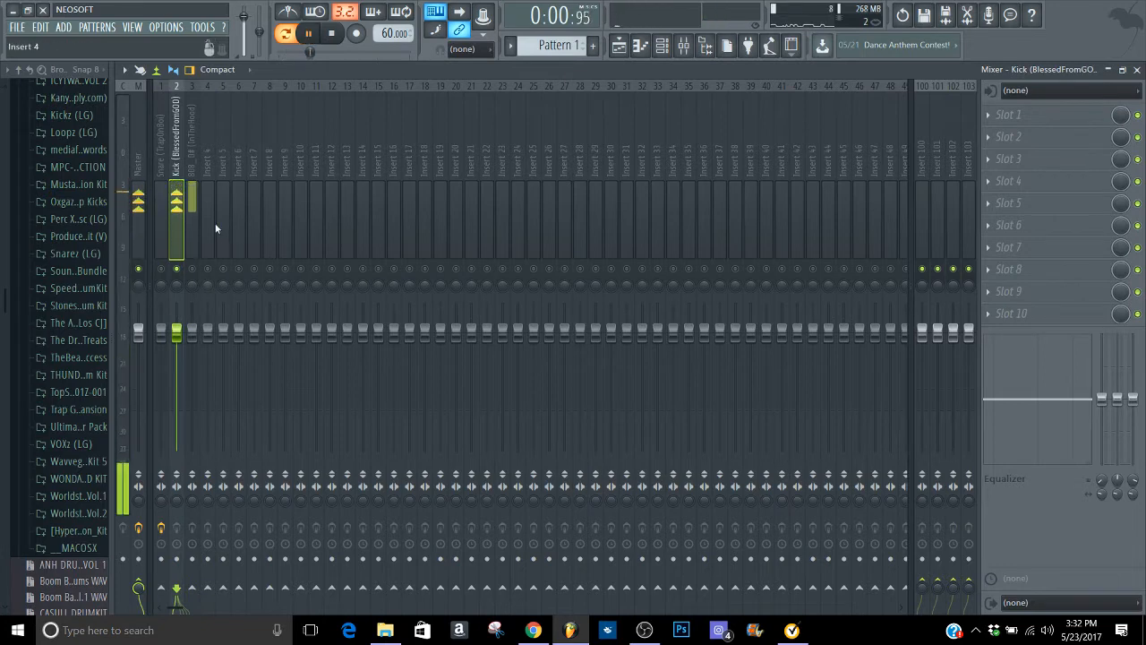
pyautogui.press('space')
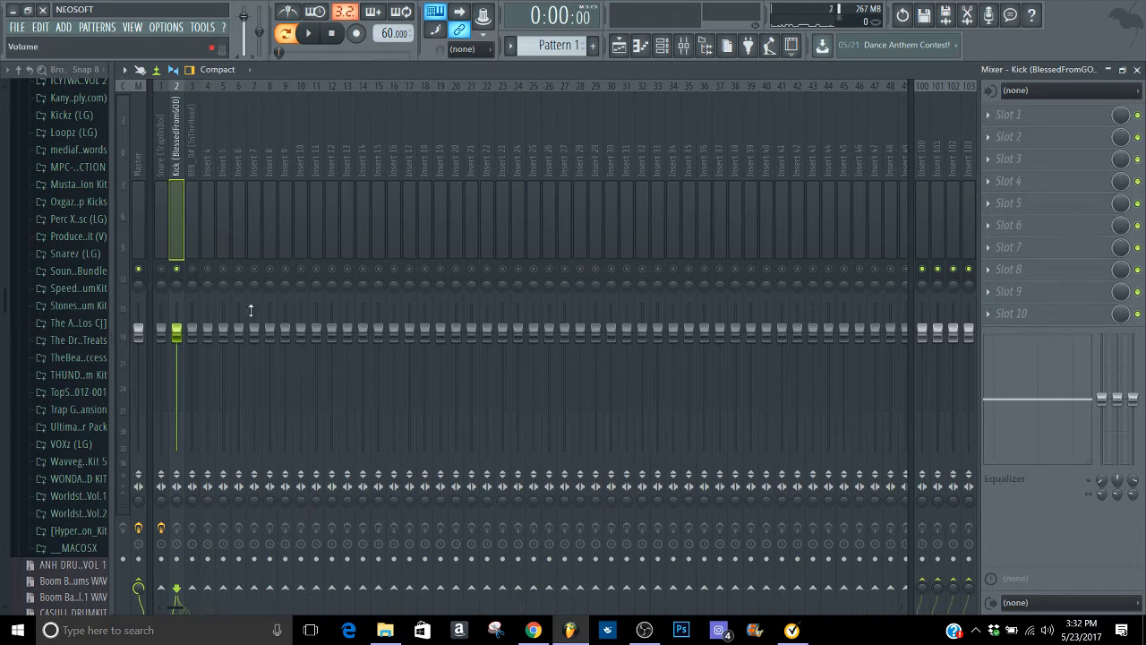
pyautogui.click(195, 272)
pyautogui.press('space')
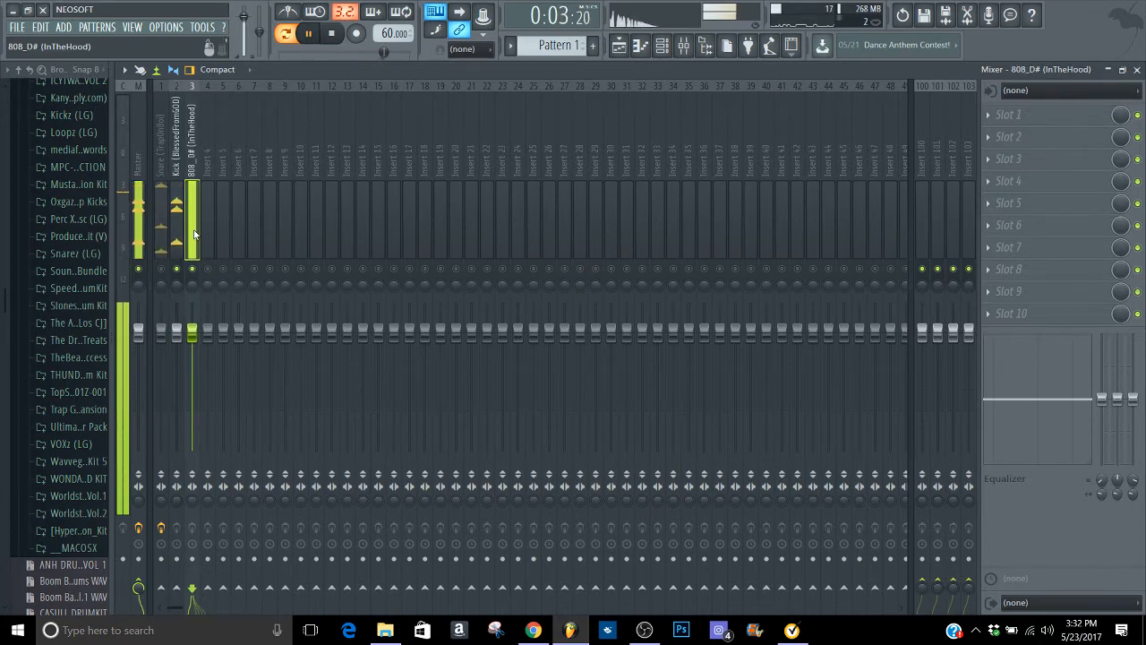
# Step: Load Fruity Parametric EQ 2 into slot 1 of the kick track and stop playback
pyautogui.click(177, 220)
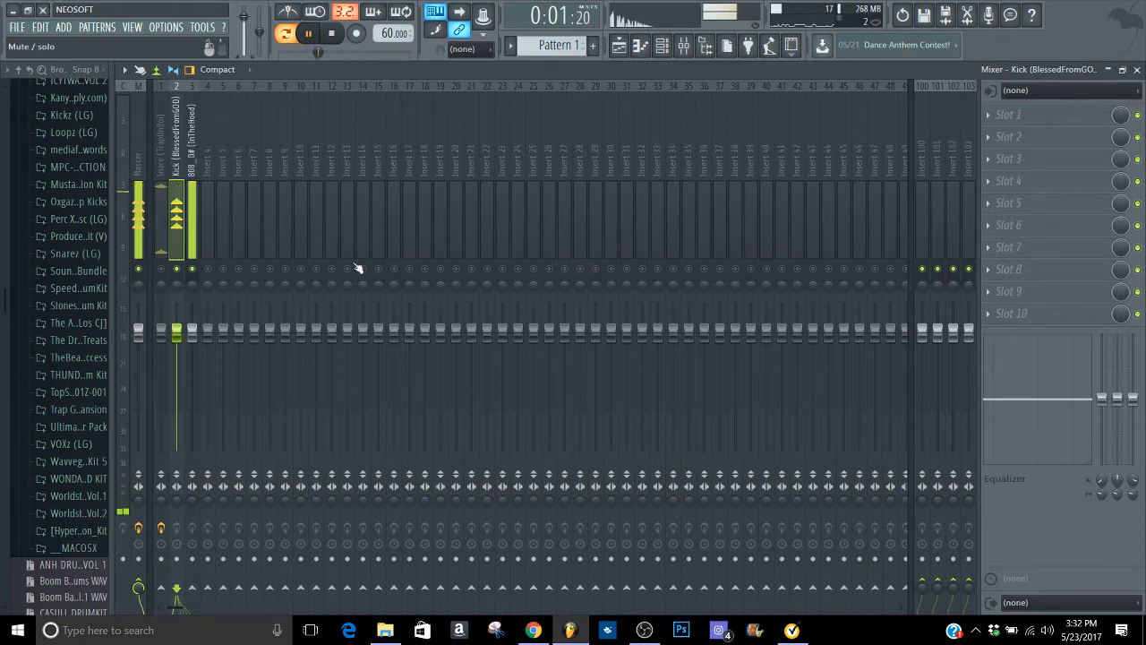
pyautogui.click(1008, 115)
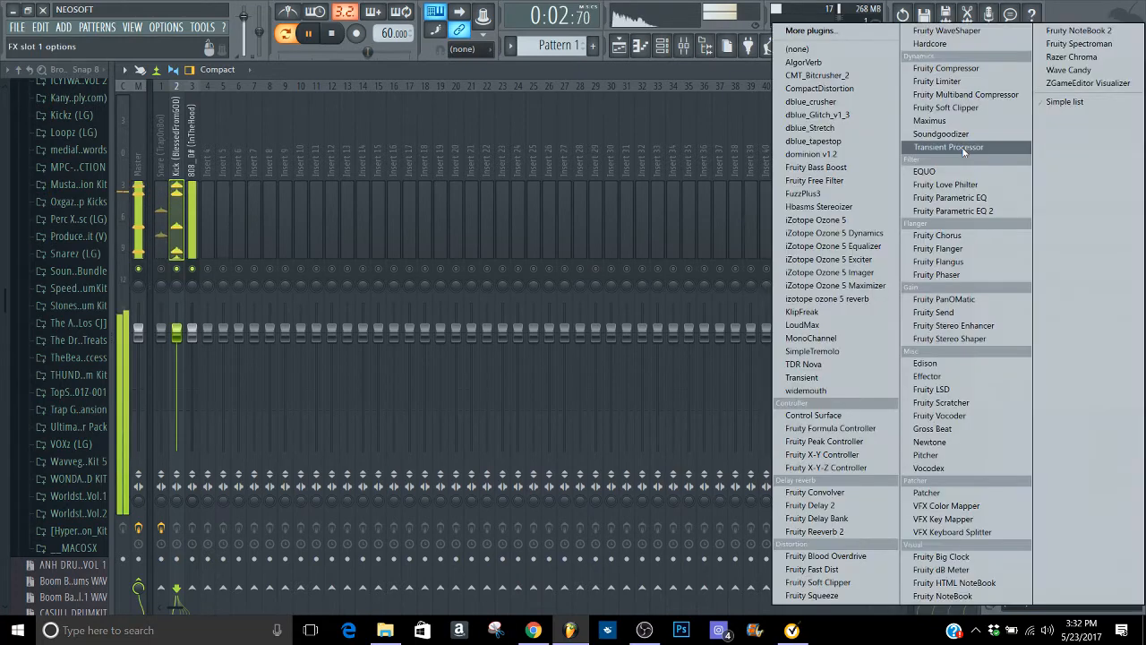
pyautogui.click(947, 212)
pyautogui.press('space')
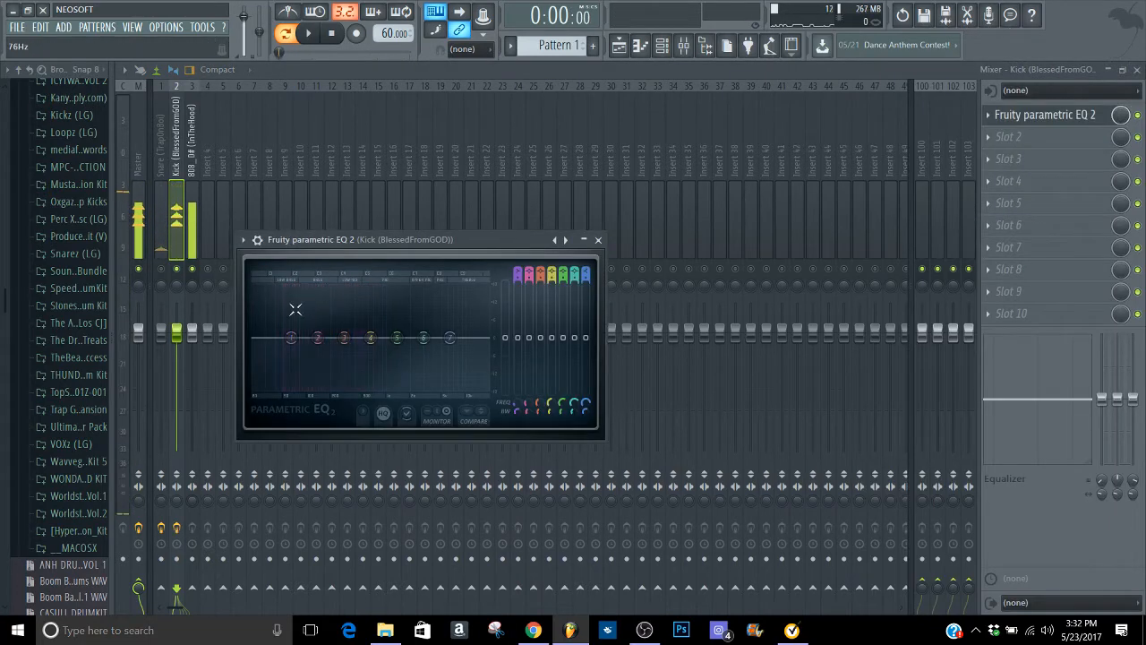
# Step: Try a strong band 2 boost at about 54 Hz on the kick EQ, audition it, and flatten the band again
pyautogui.moveTo(291, 338); pyautogui.dragTo(287, 295)
pyautogui.press('space')
pyautogui.press('space')
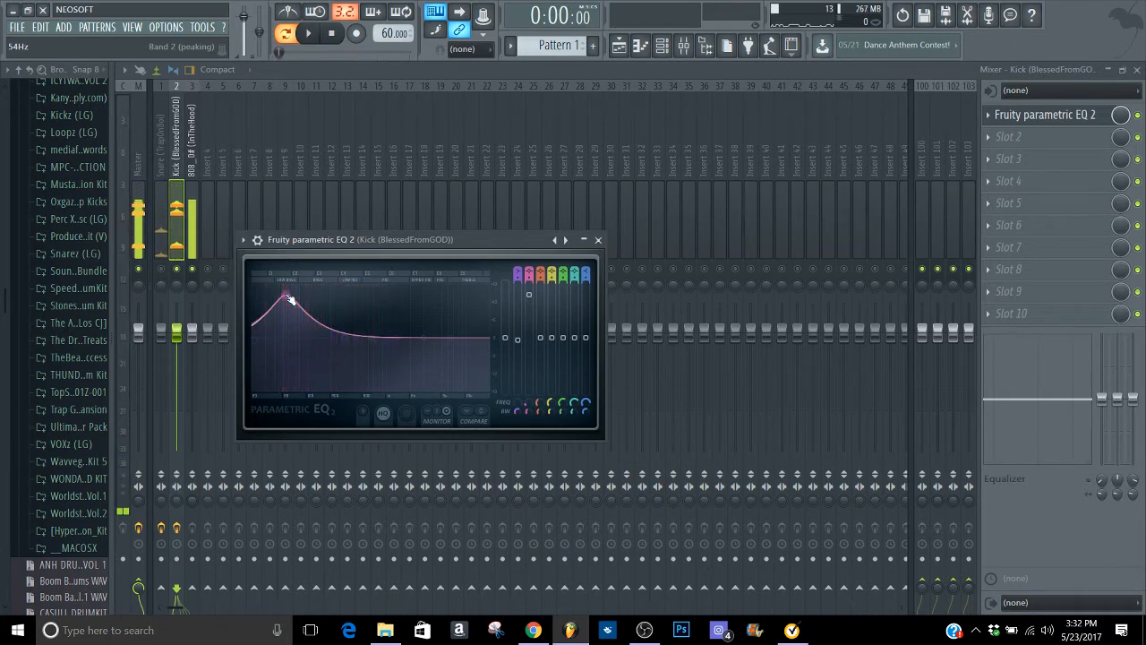
pyautogui.moveTo(291, 300); pyautogui.dragTo(288, 331)
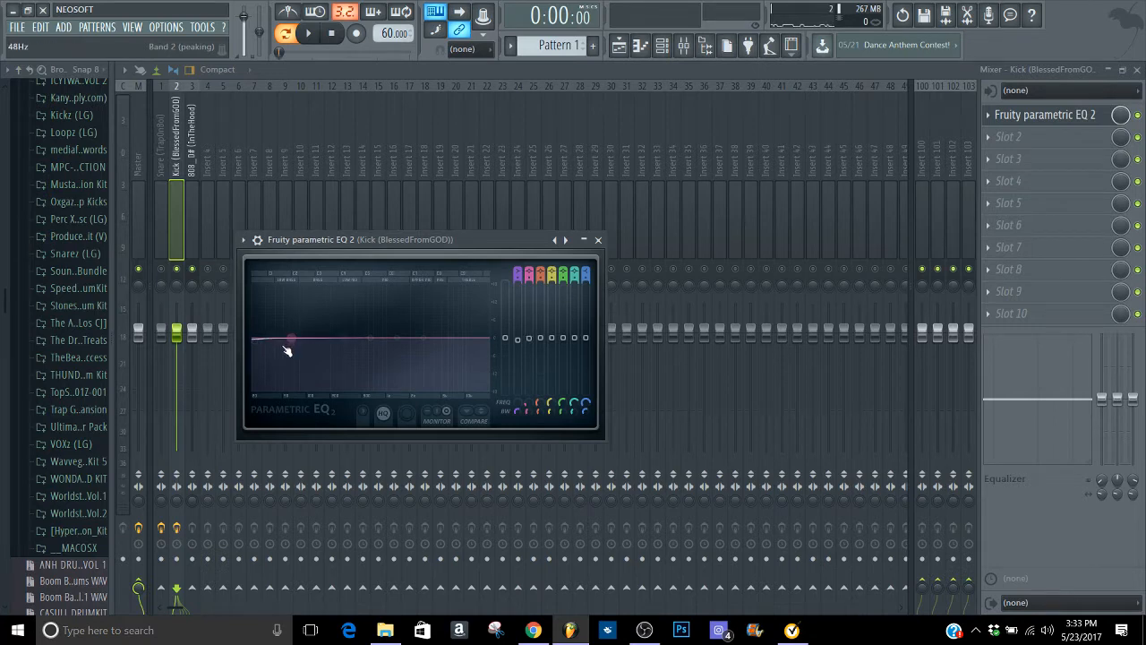
# Step: Add a small band 4 boost around 459 Hz on the kick EQ during playback and narrow its bandwidth
pyautogui.press('space')
pyautogui.press('space')
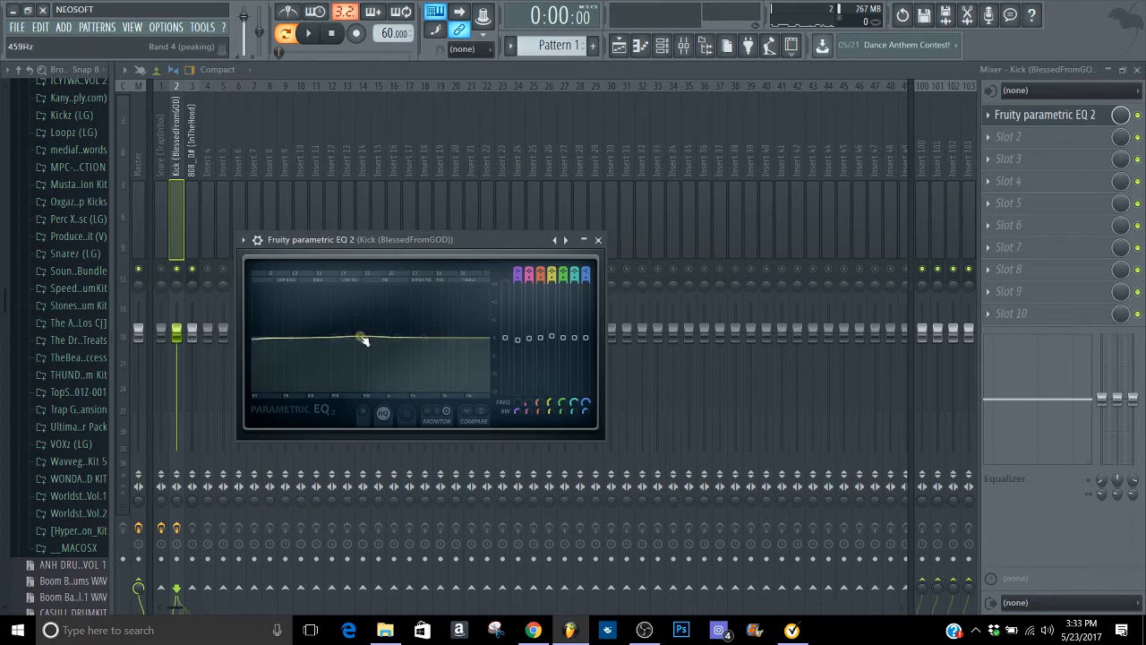
pyautogui.press('space')
pyautogui.moveTo(364, 339); pyautogui.dragTo(359, 326)
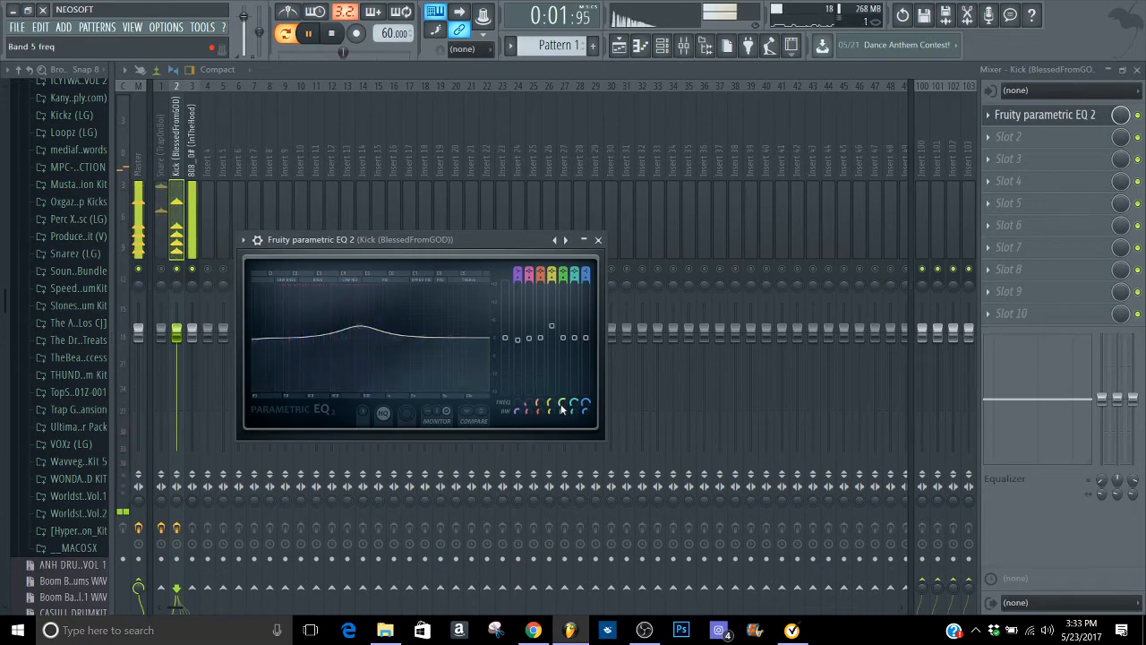
pyautogui.moveTo(551, 411); pyautogui.dragTo(550, 413)
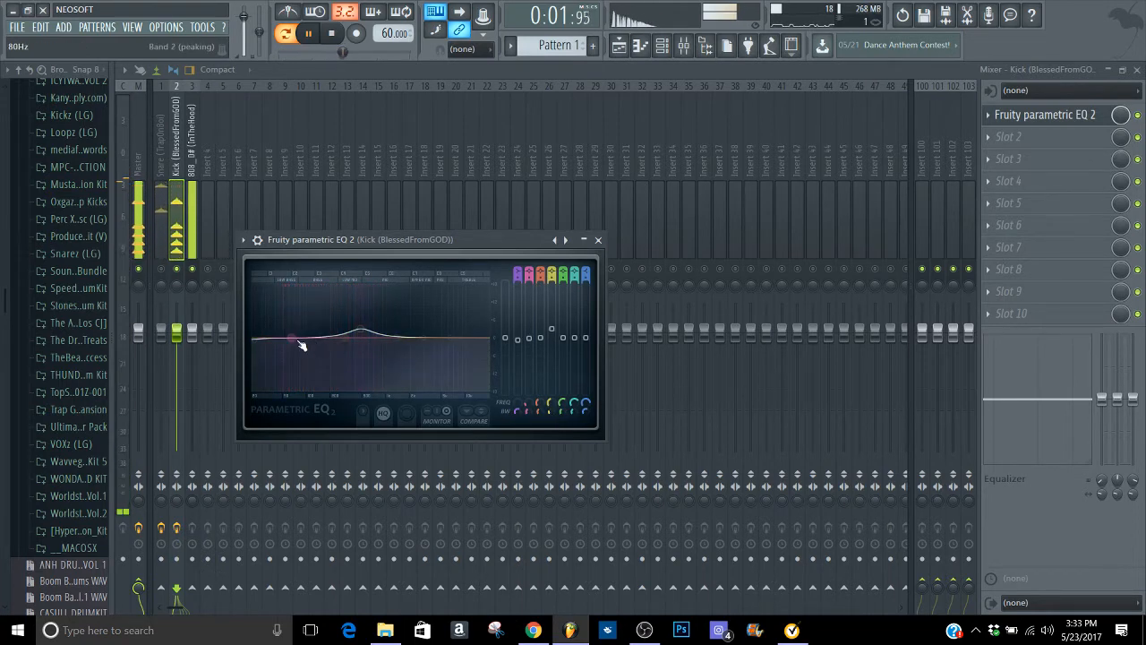
# Step: Boost band 3 slightly on the kick EQ and roll off the lows with band 1 and the highs with bands 6 and 7
pyautogui.moveTo(327, 339); pyautogui.dragTo(315, 329)
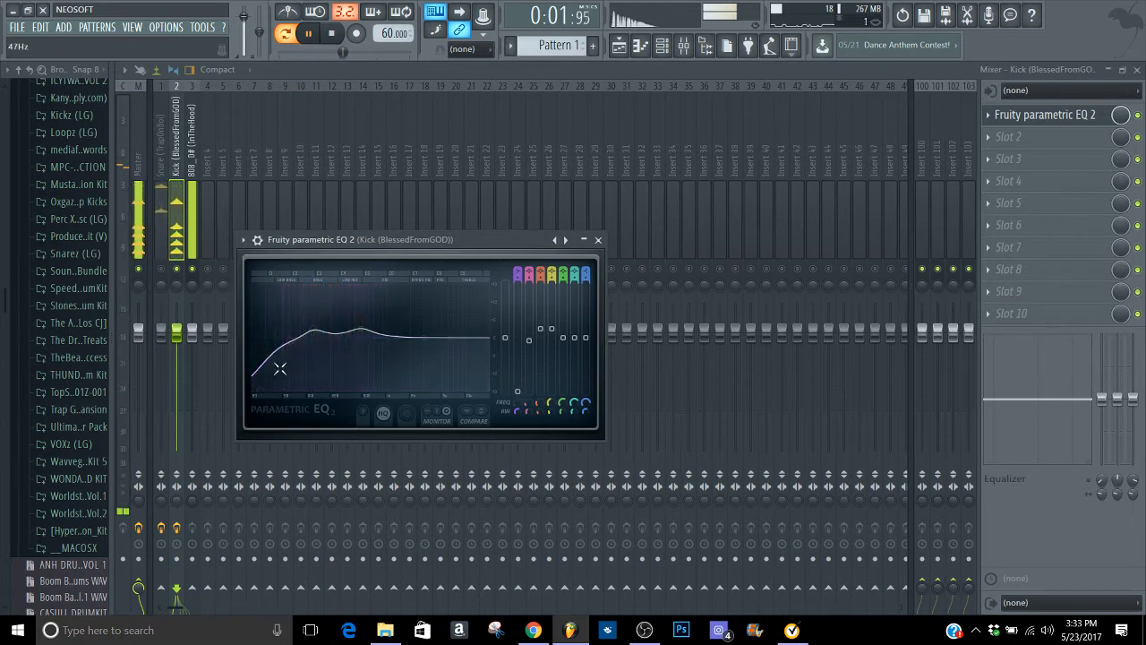
pyautogui.moveTo(586, 339); pyautogui.dragTo(585, 394)
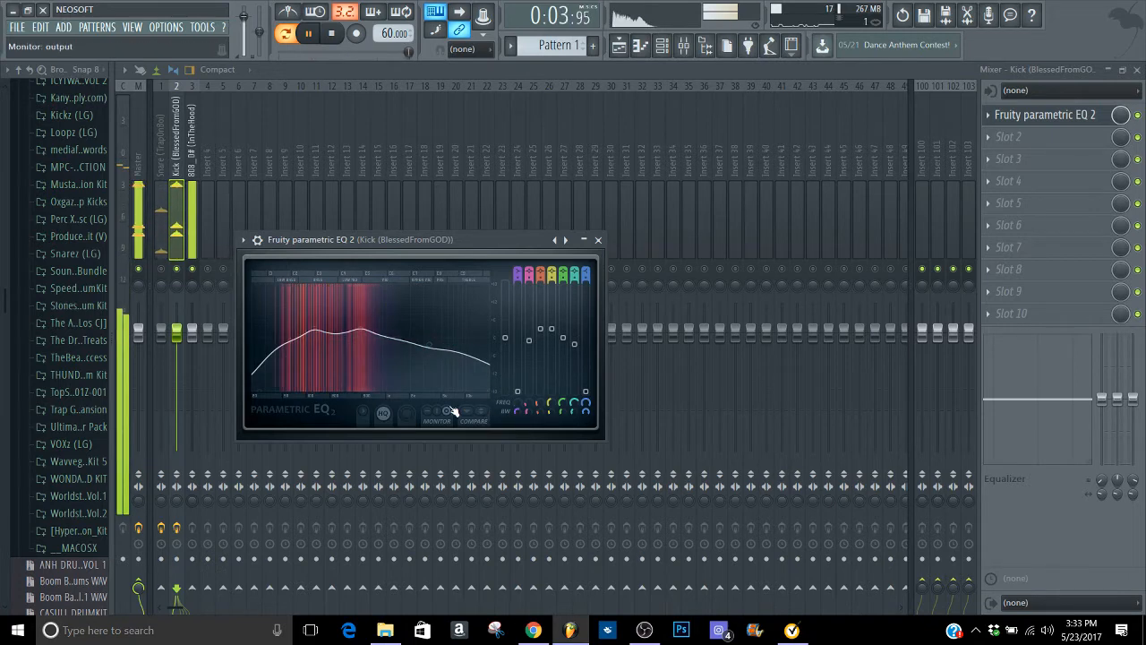
pyautogui.press('space')
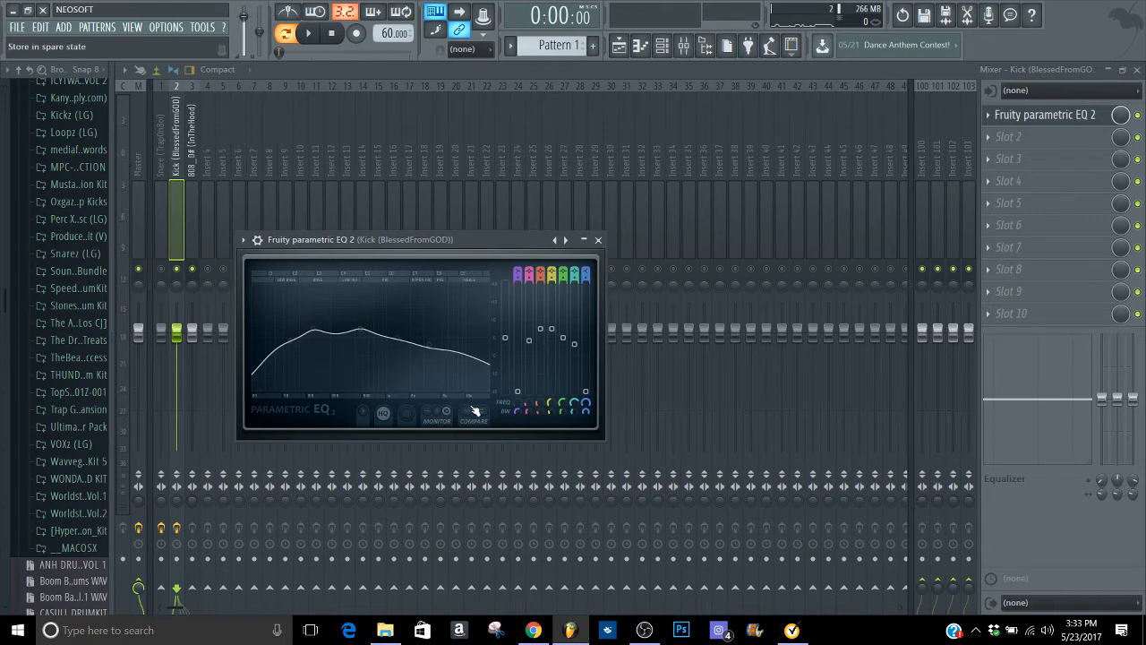
# Step: Compare the kick EQ against its flat spare state during playback and restore the edited curve
pyautogui.click(481, 414)
pyautogui.press('space')
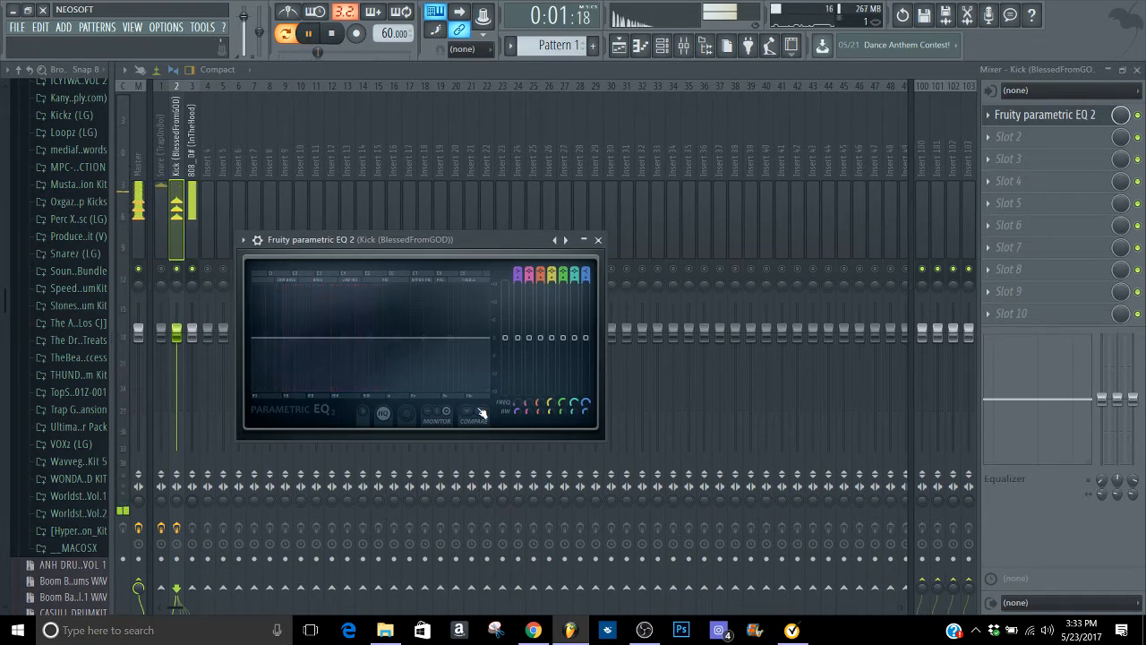
pyautogui.click(481, 414)
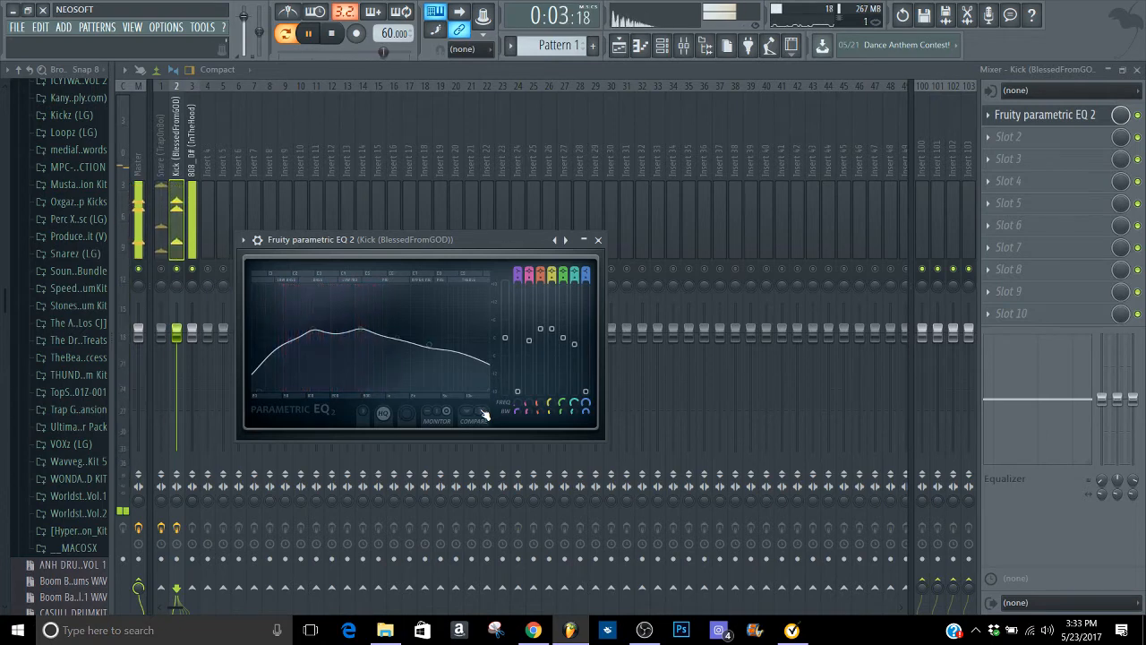
pyautogui.press('space')
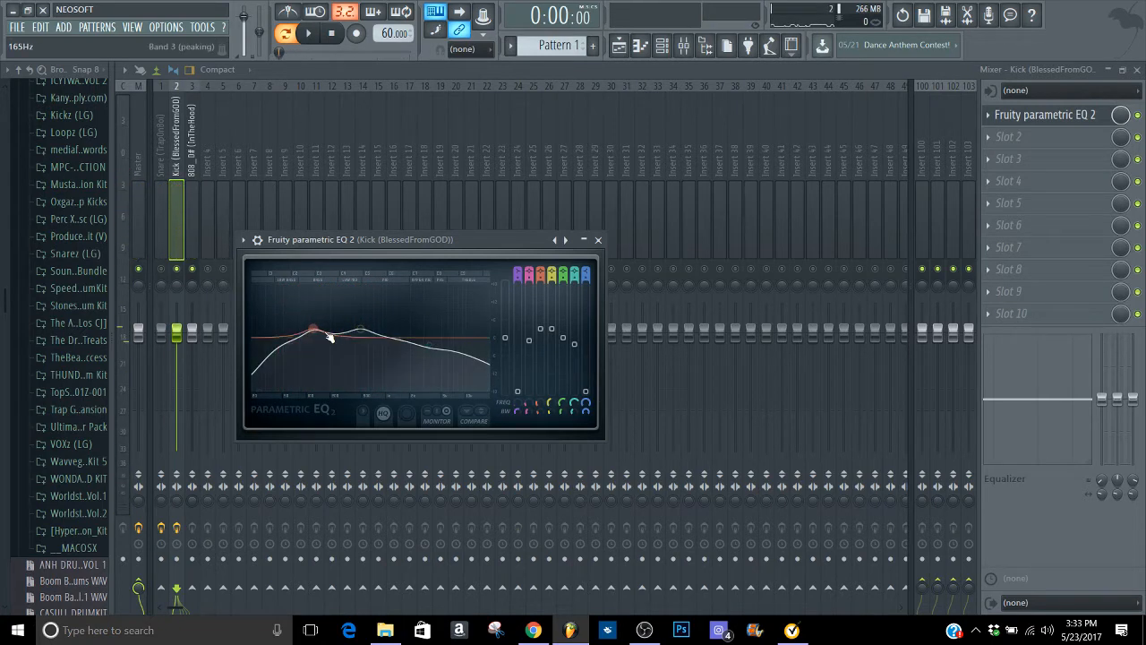
# Step: Shift the kick EQ's band 3 boost to about 128 Hz, audition the change, and close the EQ
pyautogui.moveTo(310, 332)
pyautogui.mouseDown()
pyautogui.moveTo(285, 324)
pyautogui.moveTo(317, 329)
pyautogui.mouseUp()
pyautogui.press('space')
pyautogui.press('space')
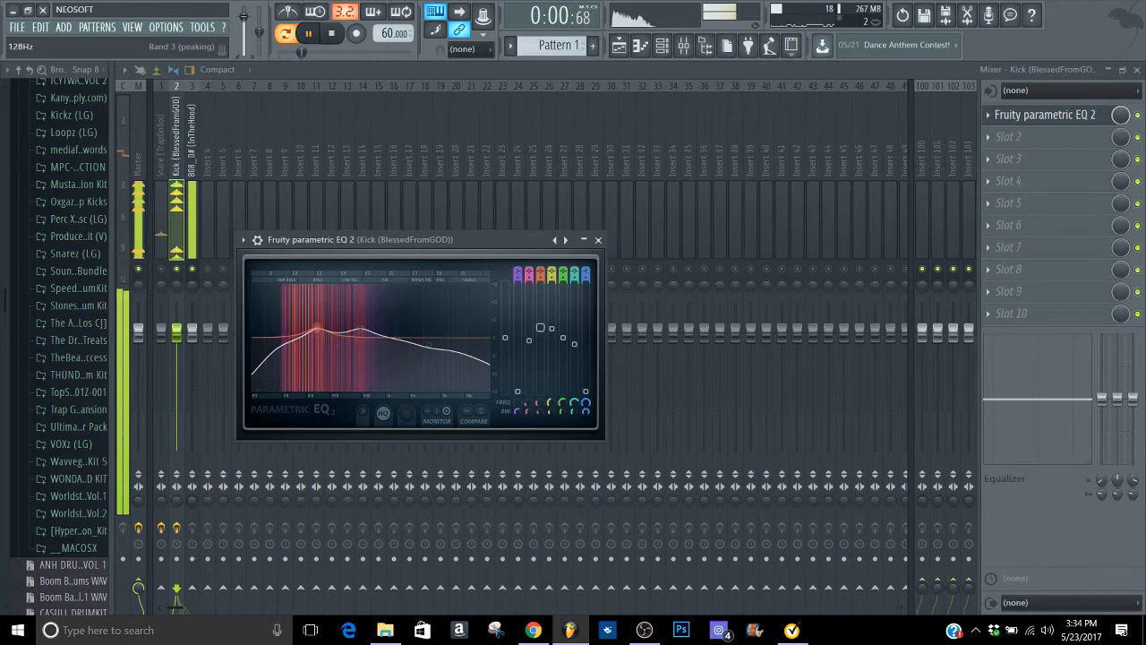
pyautogui.click(598, 240)
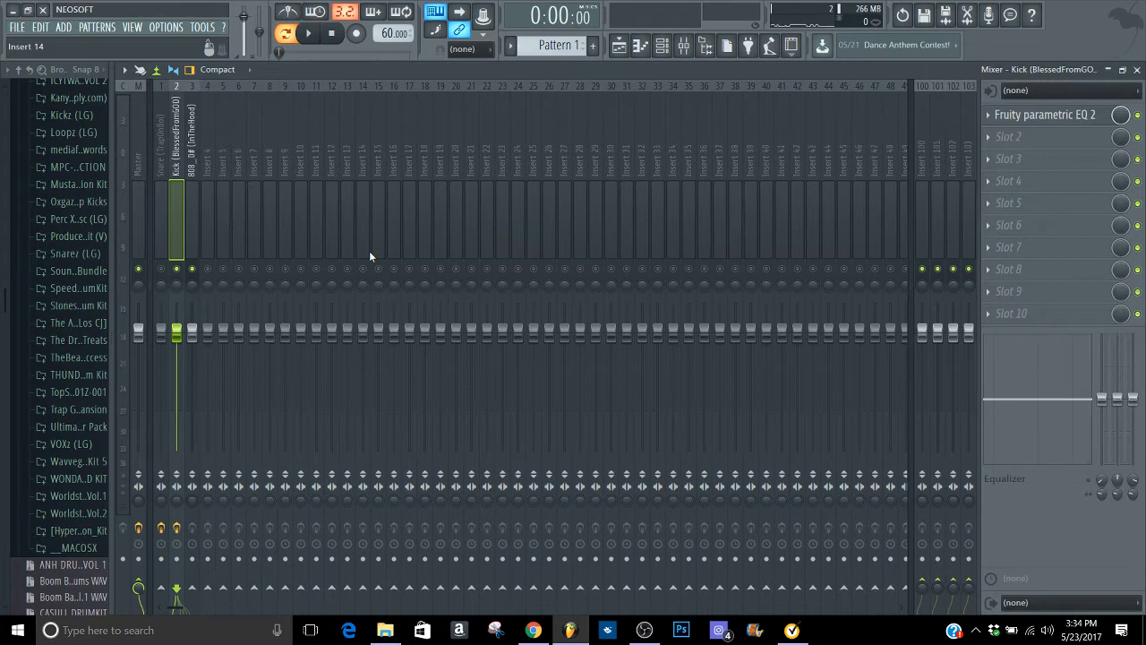
# Step: Unmute the snare track and play the pattern with the snare, kick and 808 together
pyautogui.click(160, 168)
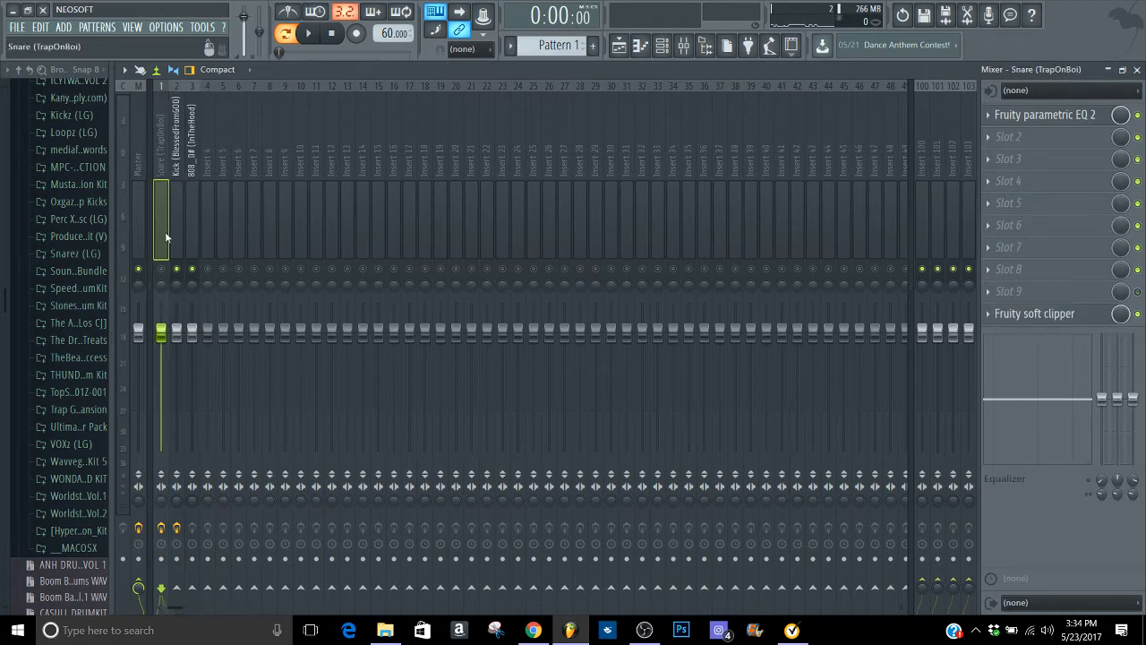
pyautogui.press('space')
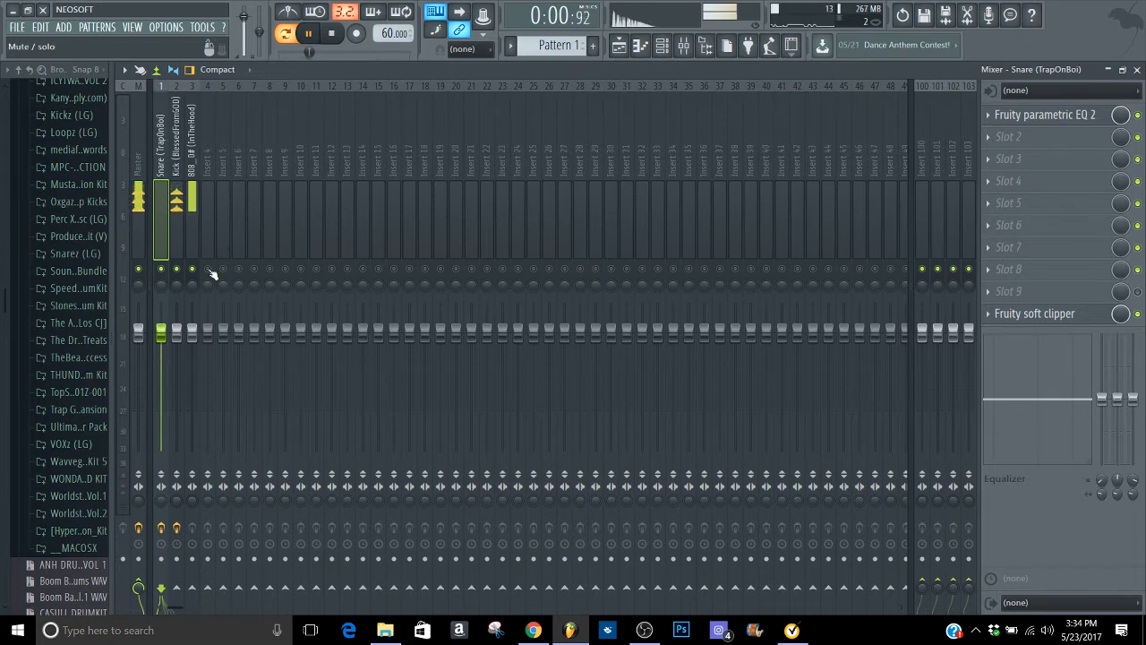
# Step: Mute the 808 during playback and reset the kick track's stereo separation
pyautogui.click(192, 270)
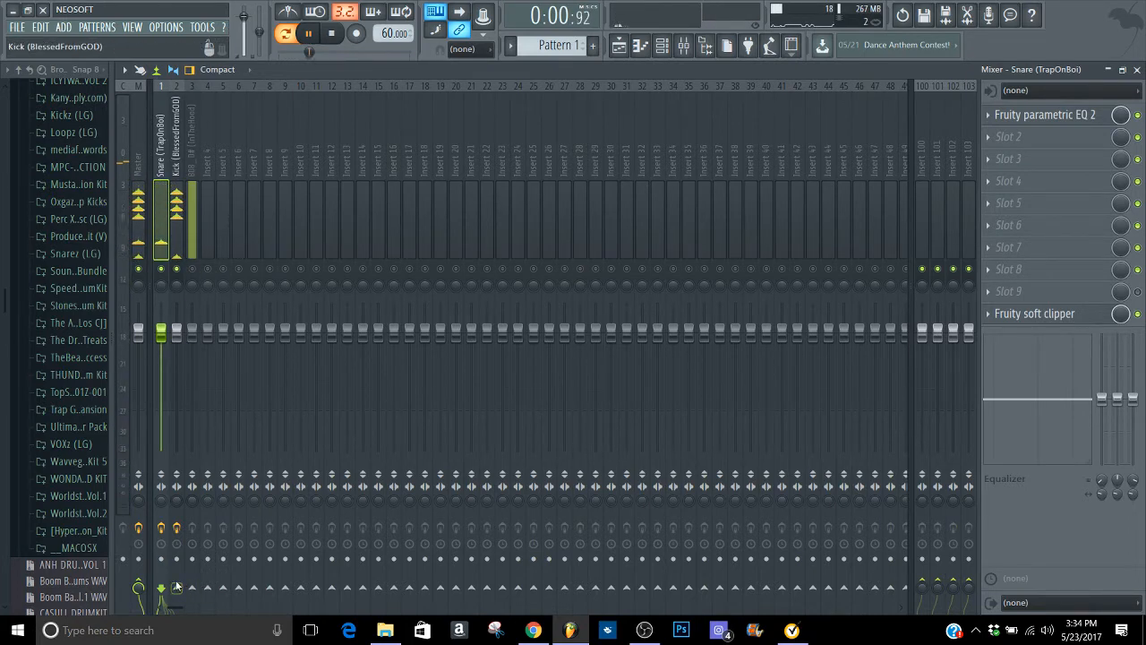
pyautogui.click(176, 503)
pyautogui.rightClick(176, 502)
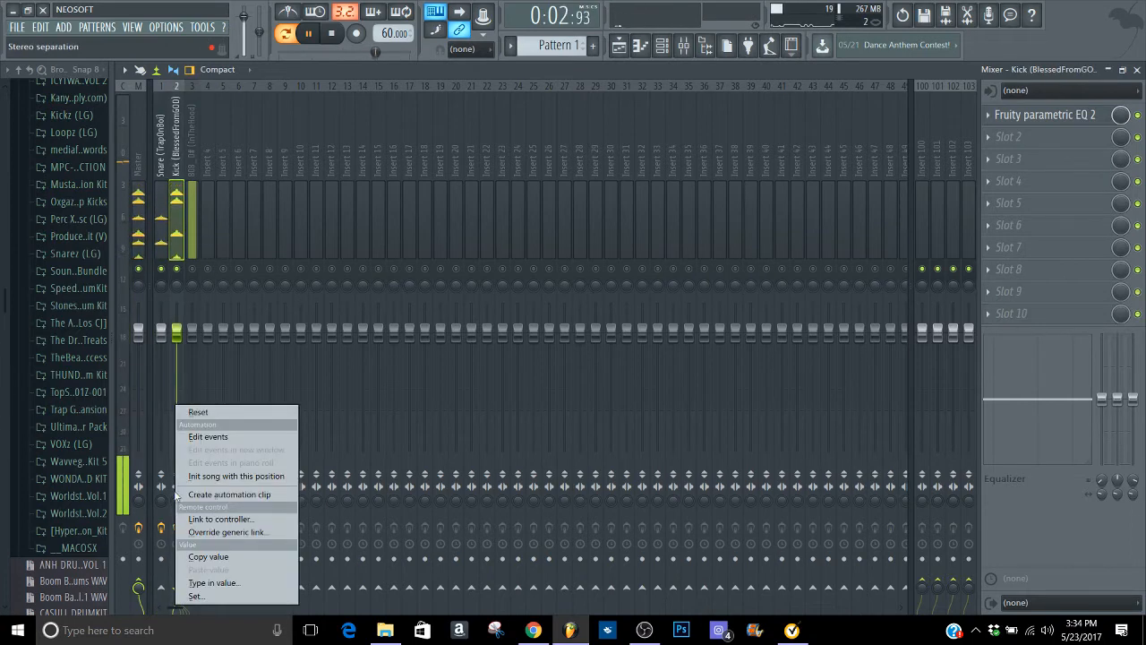
pyautogui.click(208, 412)
pyautogui.press('space')
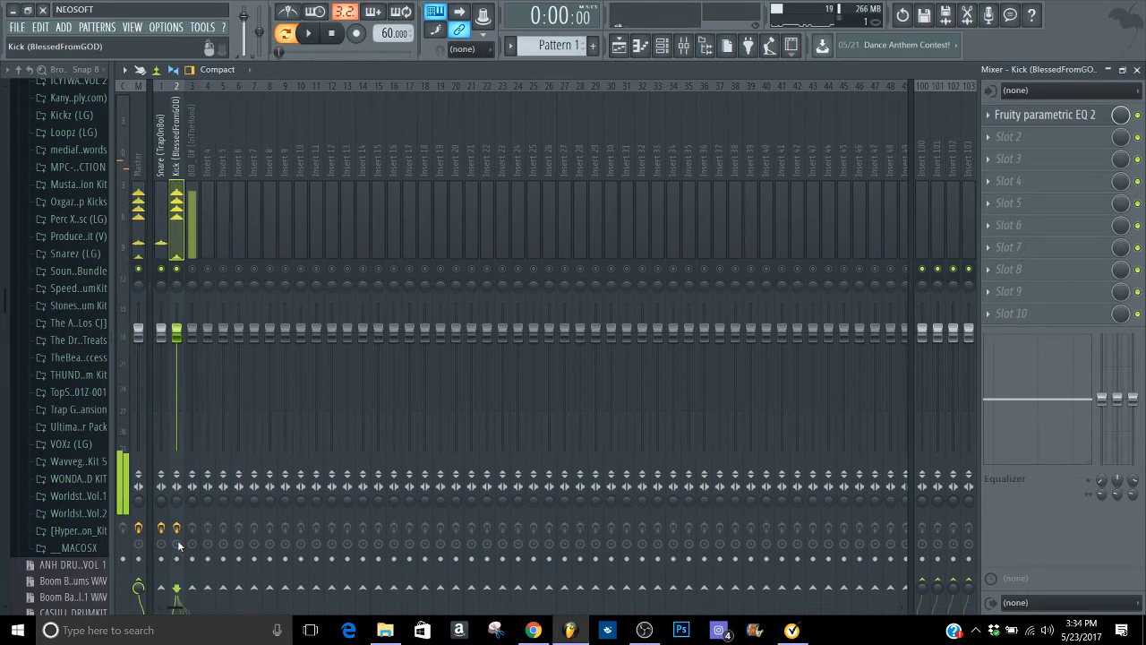
# Step: Play the snare and kick with their effects bypassed and again with the effects re-enabled to compare the sound
pyautogui.press('space')
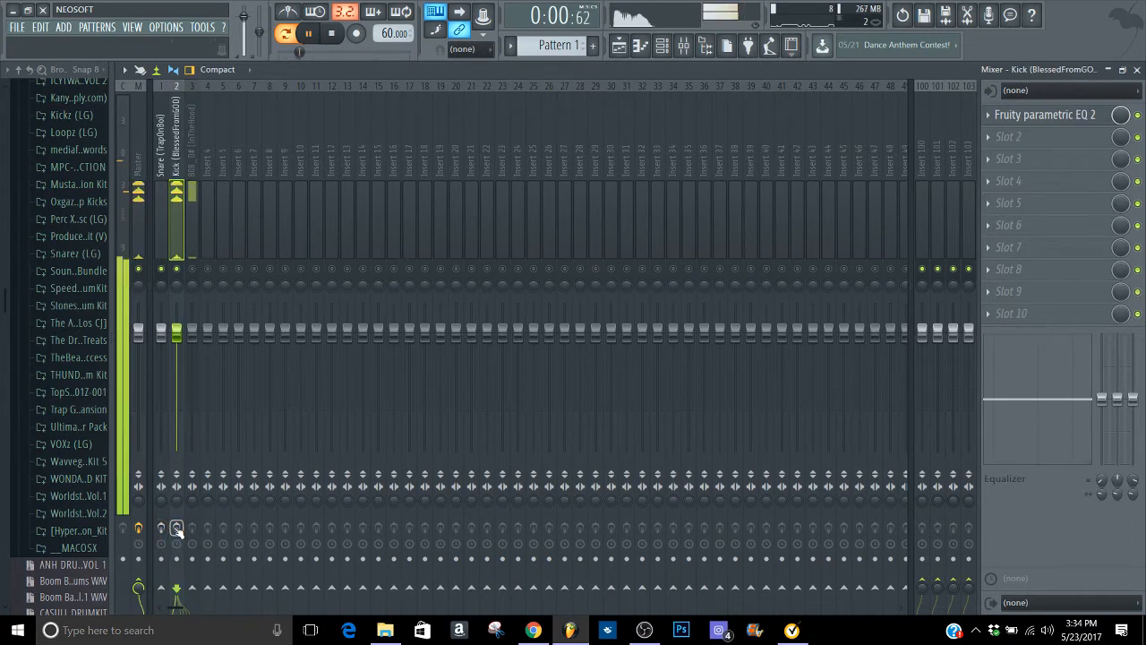
pyautogui.press('space')
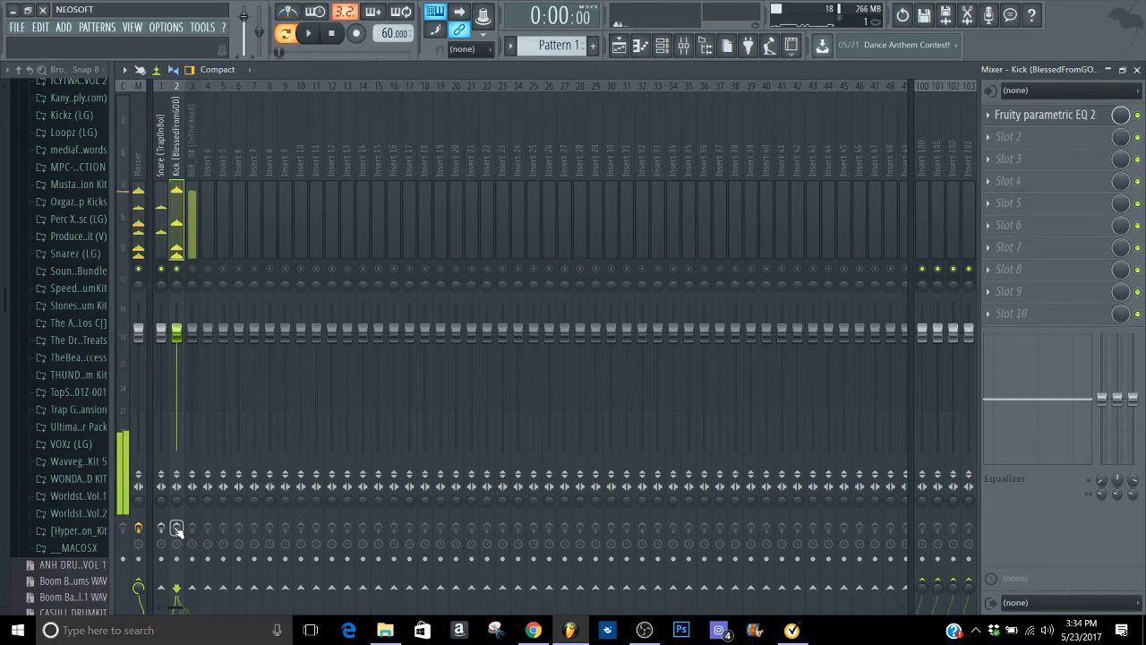
pyautogui.click(176, 530)
pyautogui.press('space')
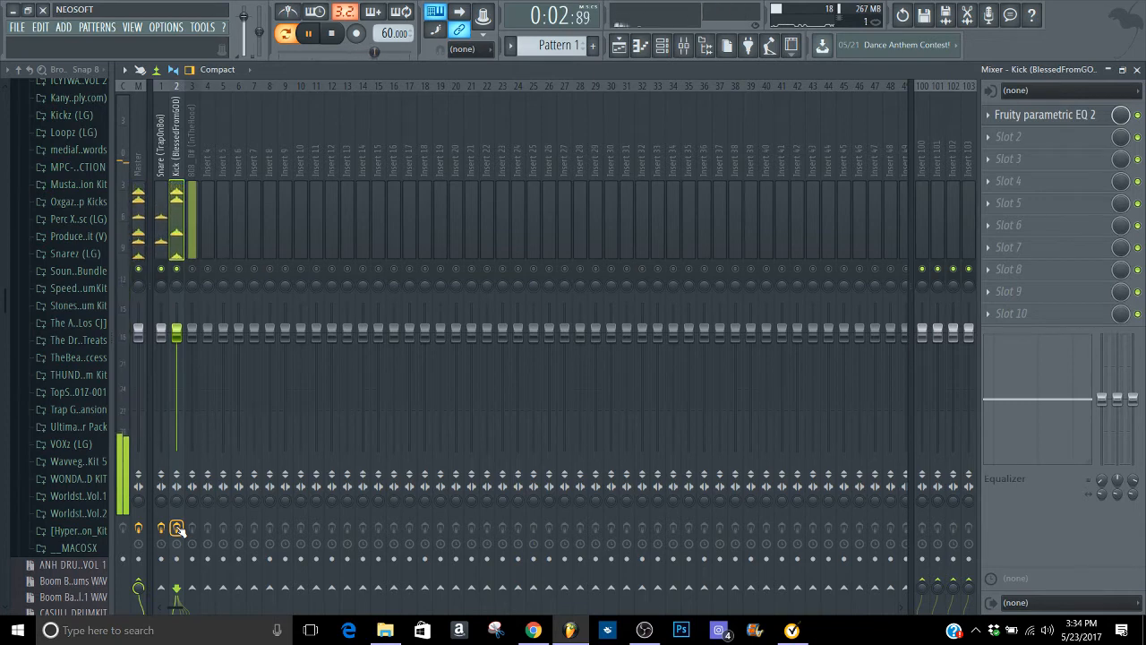
pyautogui.press('space')
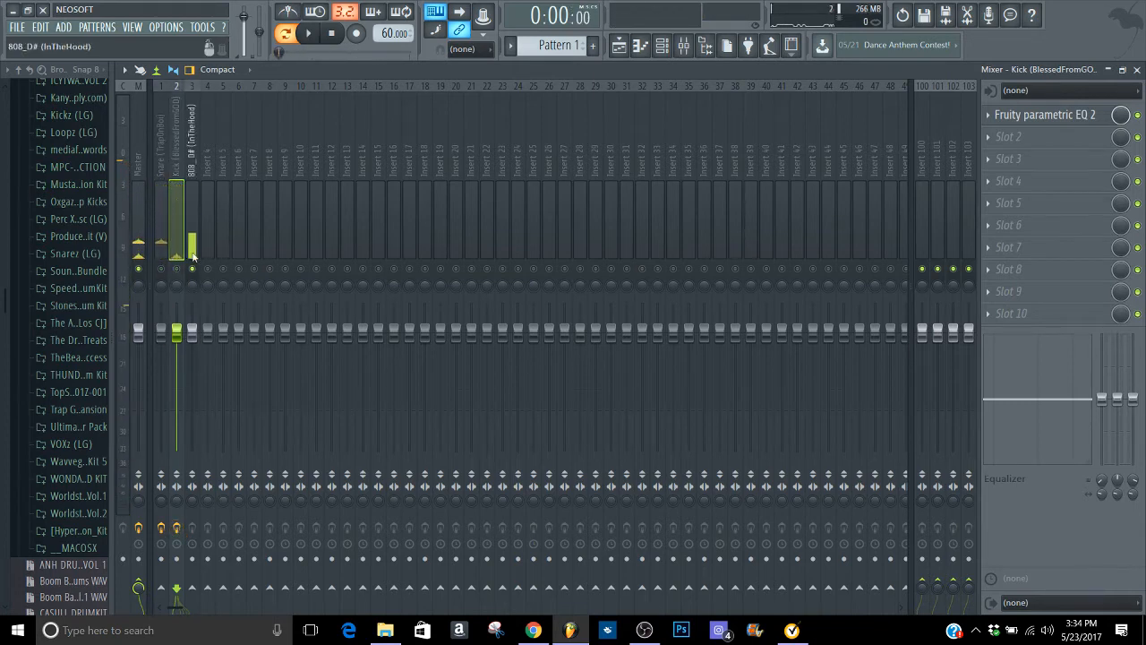
# Step: Solo and audition the 808 track, and load Fruity parametric EQ 2 into its first effect slot
pyautogui.click(188, 289)
pyautogui.press('space')
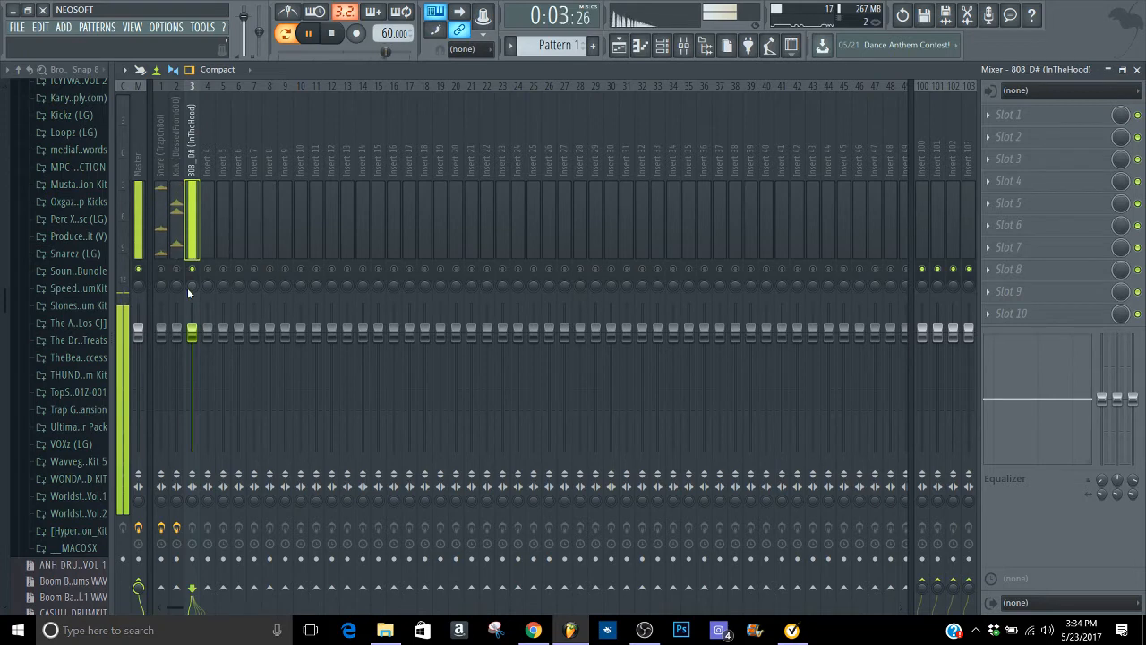
pyautogui.press('space')
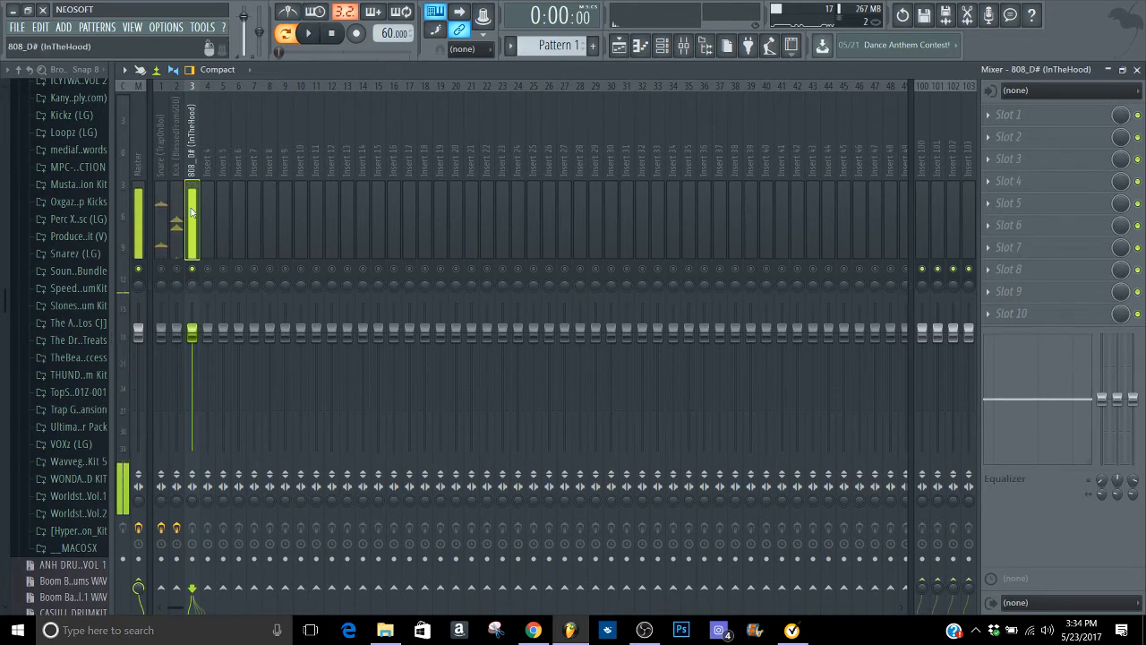
pyautogui.click(1003, 115)
pyautogui.click(949, 211)
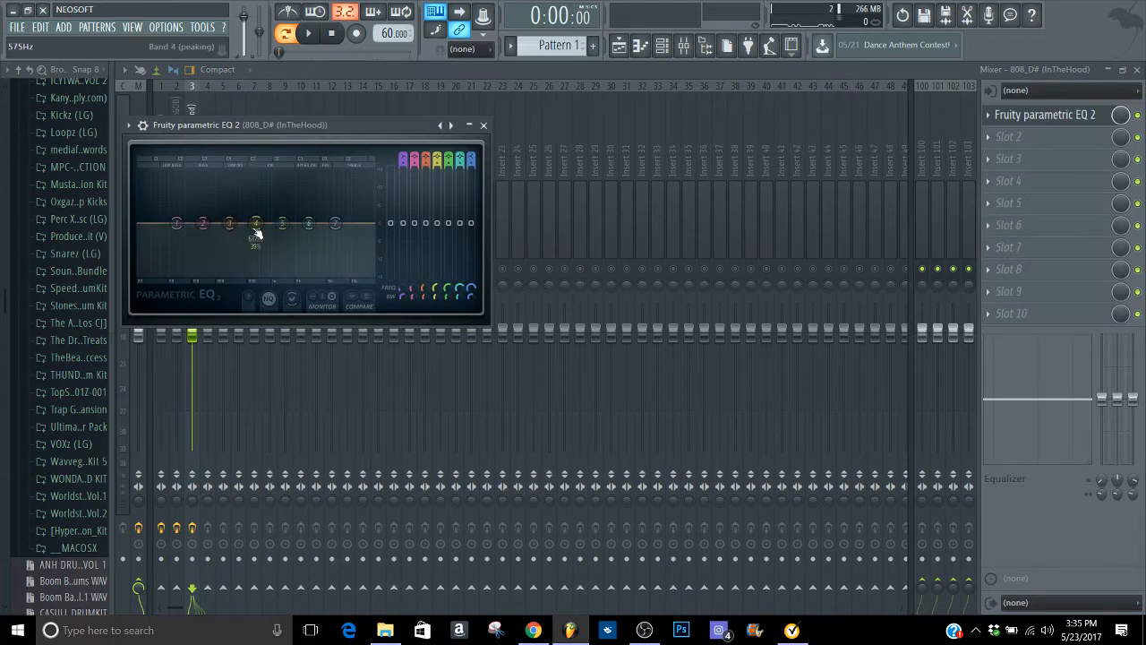
pyautogui.press('space')
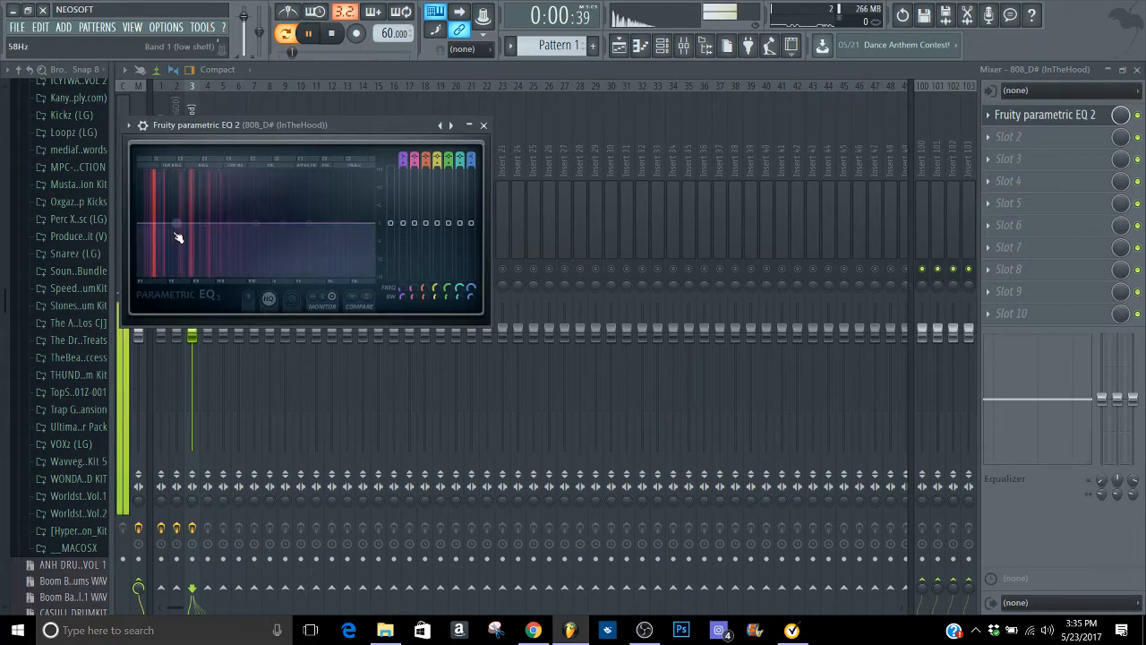
pyautogui.press('space')
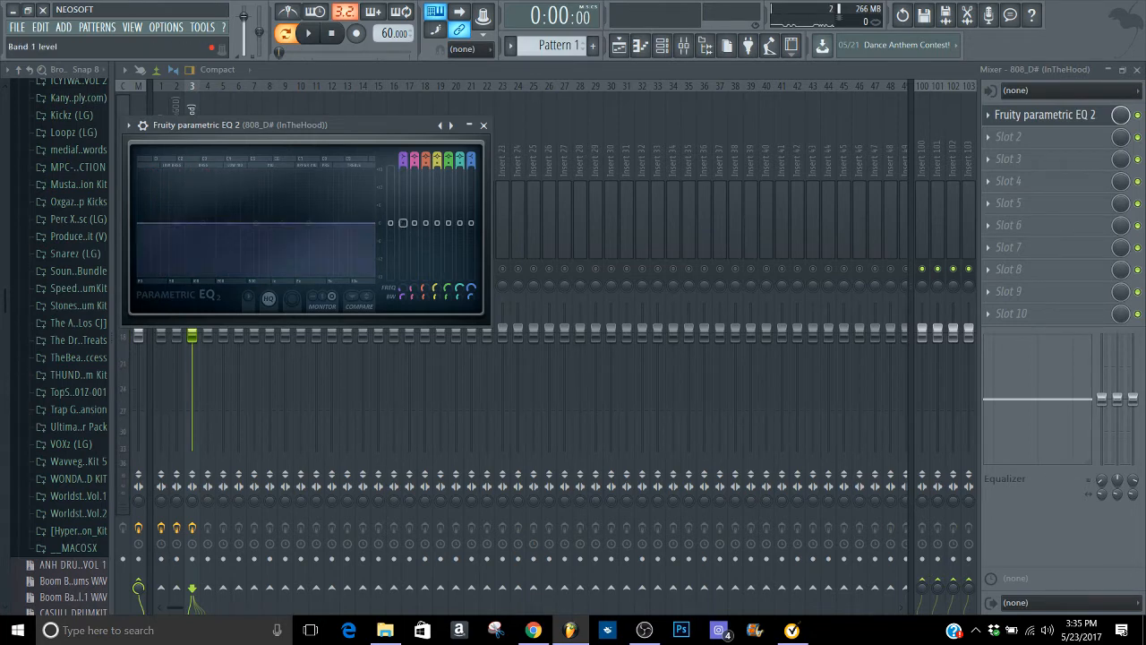
# Step: Try a band 1 low-shelf boost of about 3.9 dB at 63 Hz on the 808 EQ during playback, and reset it
pyautogui.press('space')
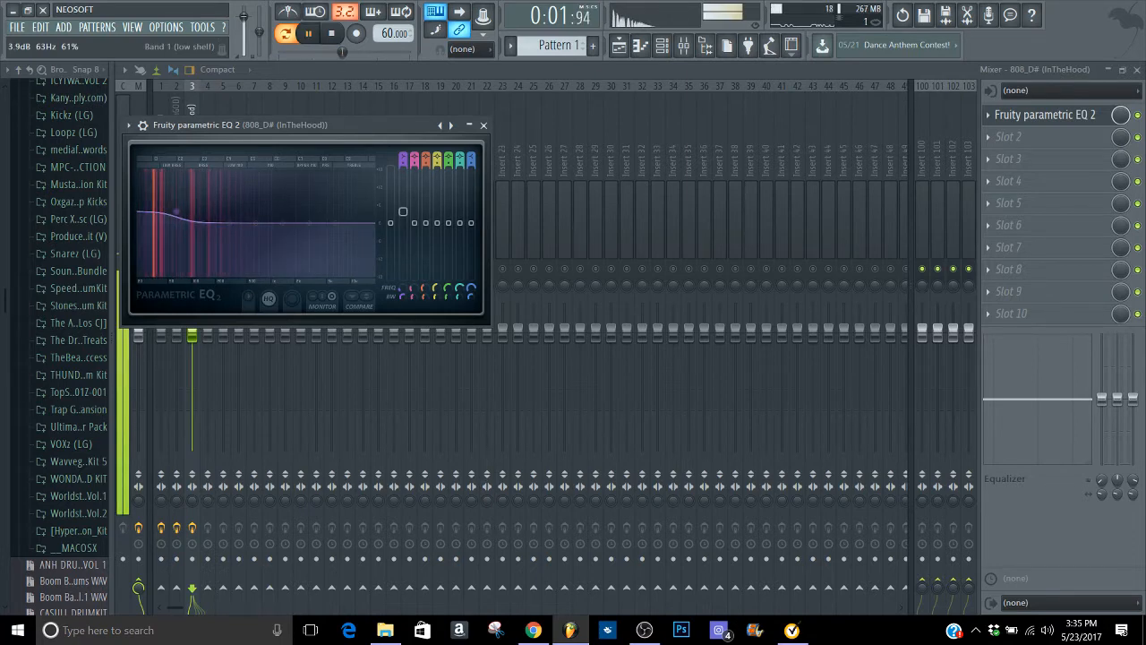
pyautogui.rightClick(403, 215)
pyautogui.click(419, 221)
pyautogui.press('space')
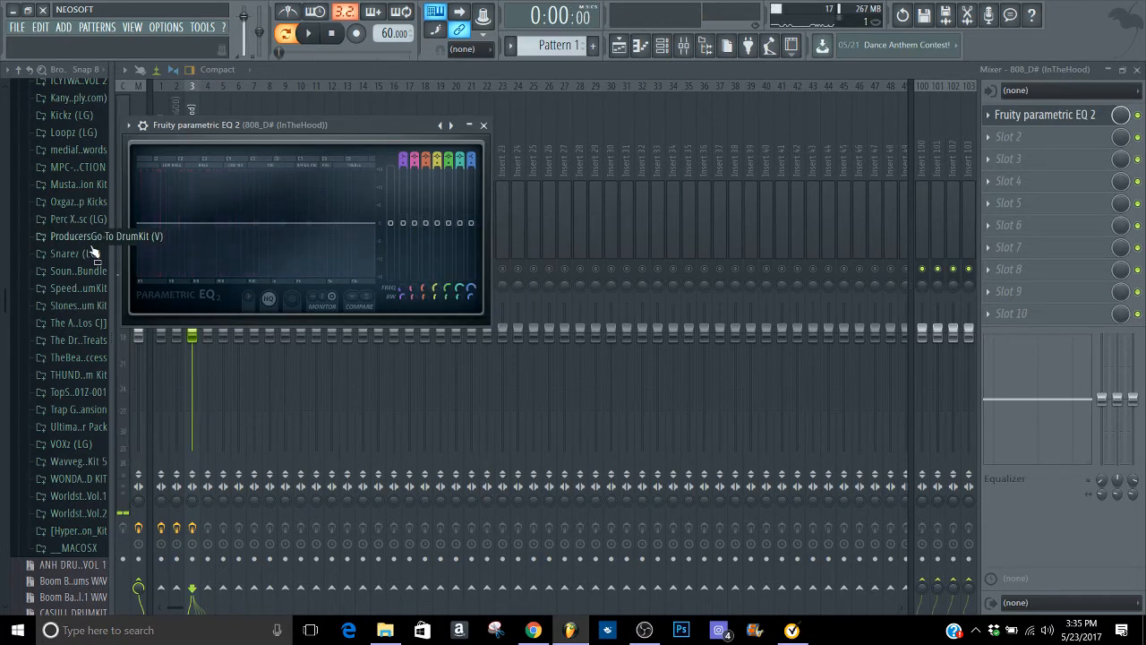
# Step: Try a band 2 peaking boost of about 3.9 dB at 59 Hz on the 808 EQ during playback, and reset it
pyautogui.press('space')
pyautogui.moveTo(210, 223); pyautogui.dragTo(174, 208)
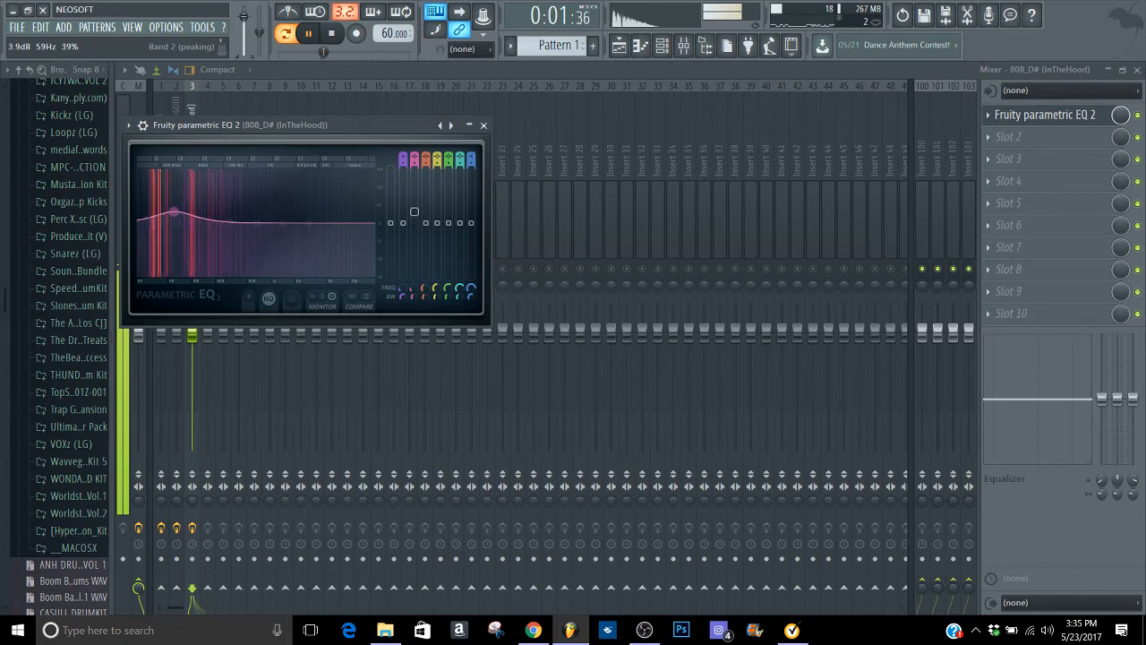
pyautogui.rightClick(174, 212)
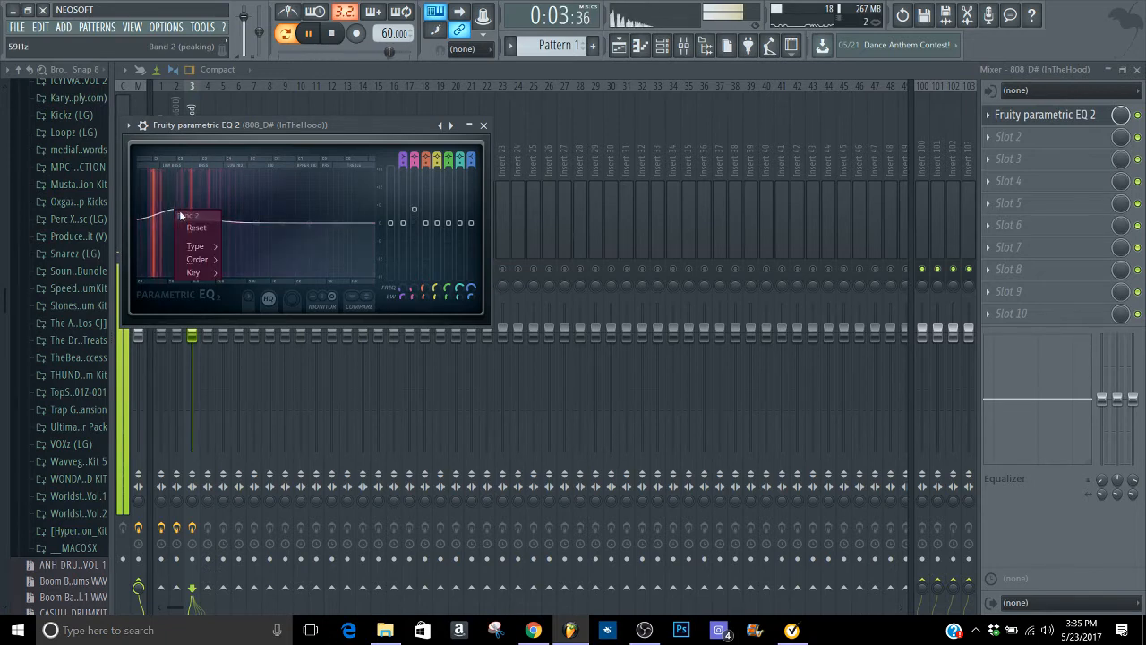
pyautogui.click(190, 230)
pyautogui.press('space')
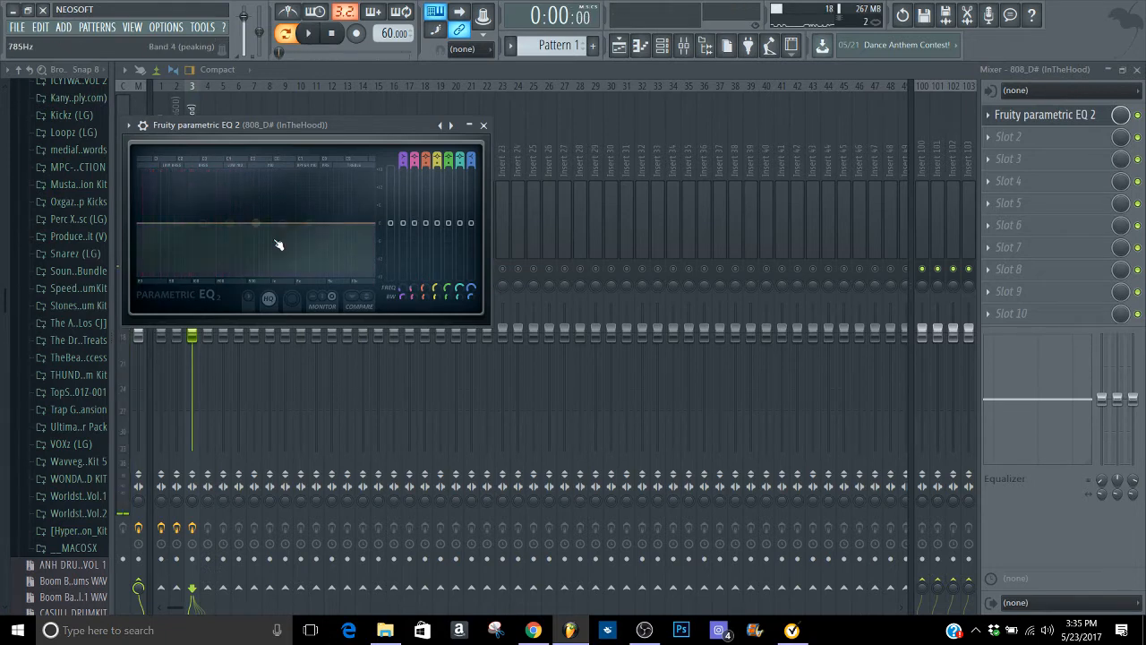
# Step: Dip bands 3, 4 and 5 on the 808 EQ to scoop the mids, and roll off the highs with bands 6 and 7
pyautogui.moveTo(269, 247); pyautogui.dragTo(249, 228)
pyautogui.press('space')
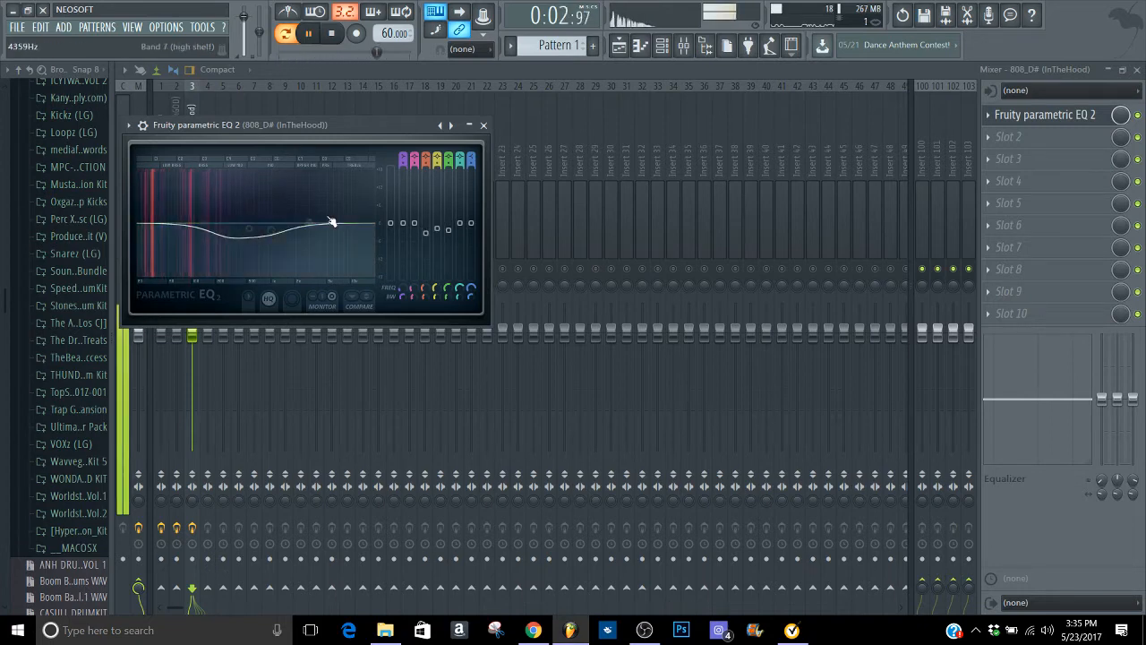
pyautogui.moveTo(335, 223); pyautogui.dragTo(349, 275)
pyautogui.moveTo(471, 296); pyautogui.dragTo(471, 299)
pyautogui.moveTo(309, 223); pyautogui.dragTo(312, 225)
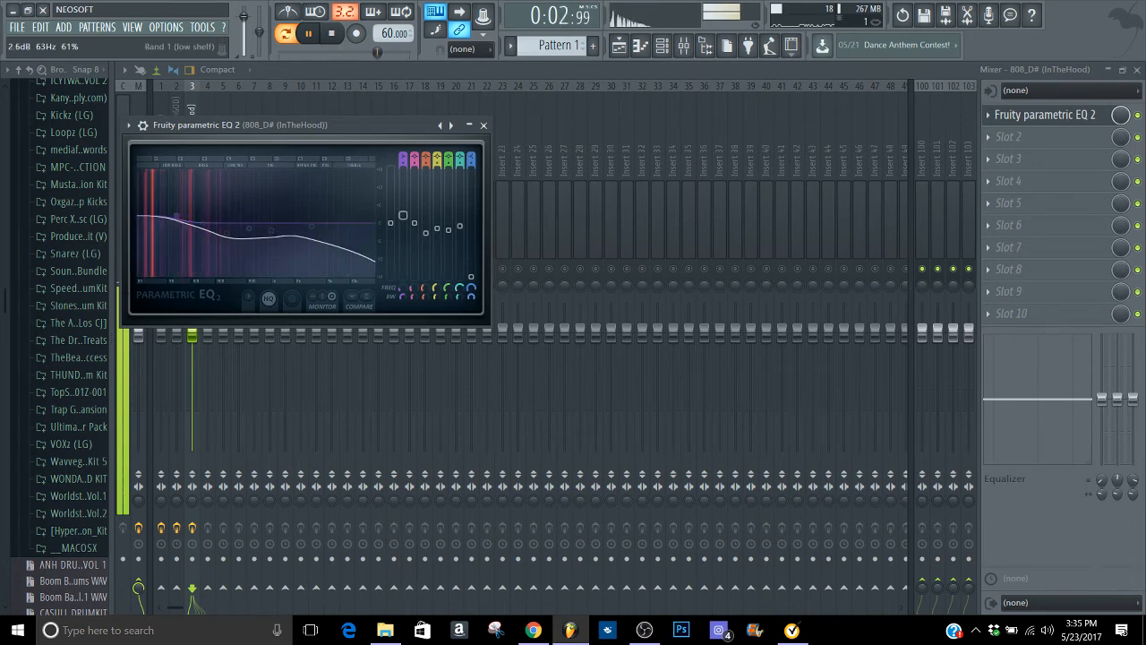
# Step: Boost band 1 on the 808 EQ by about 2.8 dB at 63 Hz and lower band 2 very slightly
pyautogui.moveTo(403, 223); pyautogui.dragTo(404, 214)
pyautogui.moveTo(210, 224); pyautogui.dragTo(192, 222)
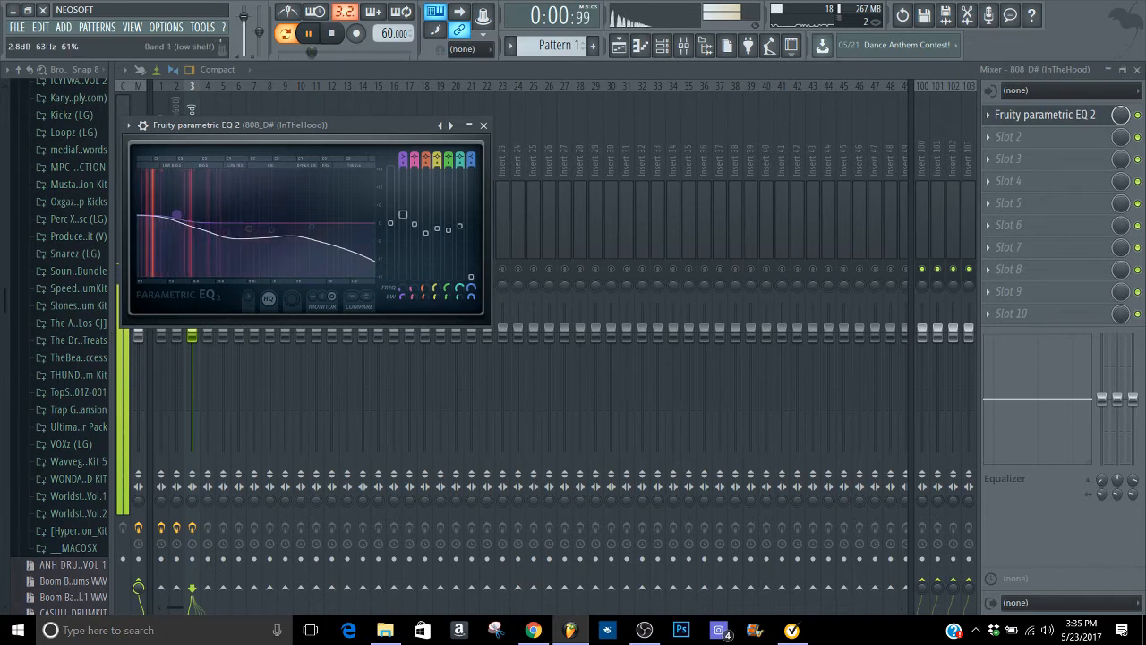
# Step: Unsolo the 808, compare its EQ with the flat spare state, and restore the edited curve with band 1 at about 2.4 dB
pyautogui.click(369, 301)
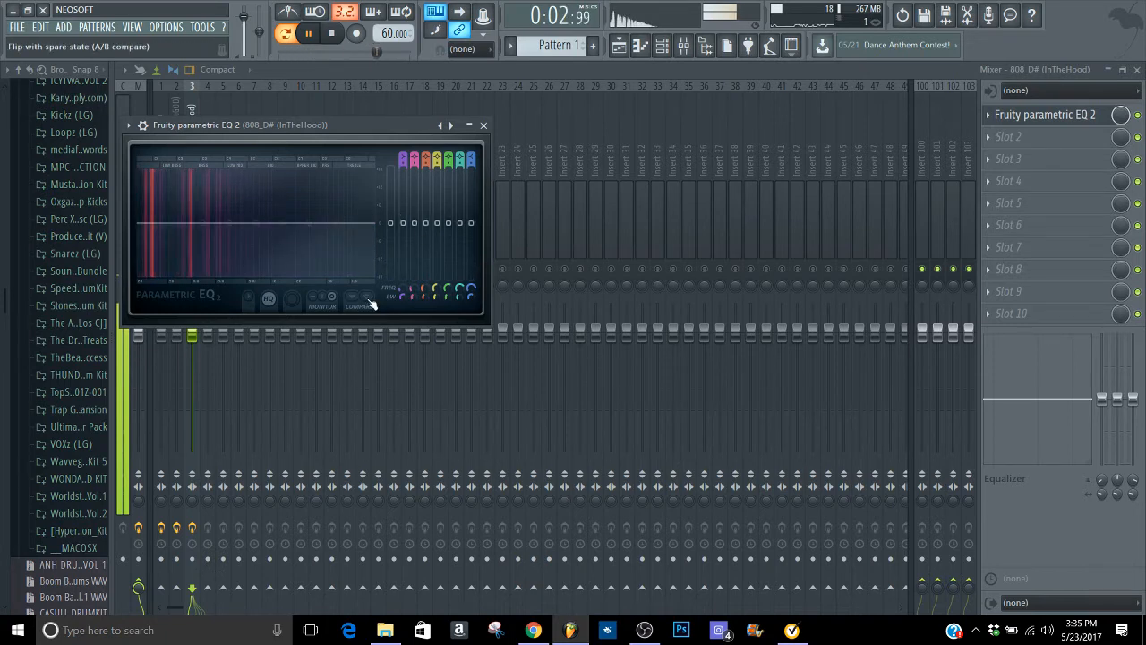
pyautogui.click(483, 126)
pyautogui.rightClick(193, 270)
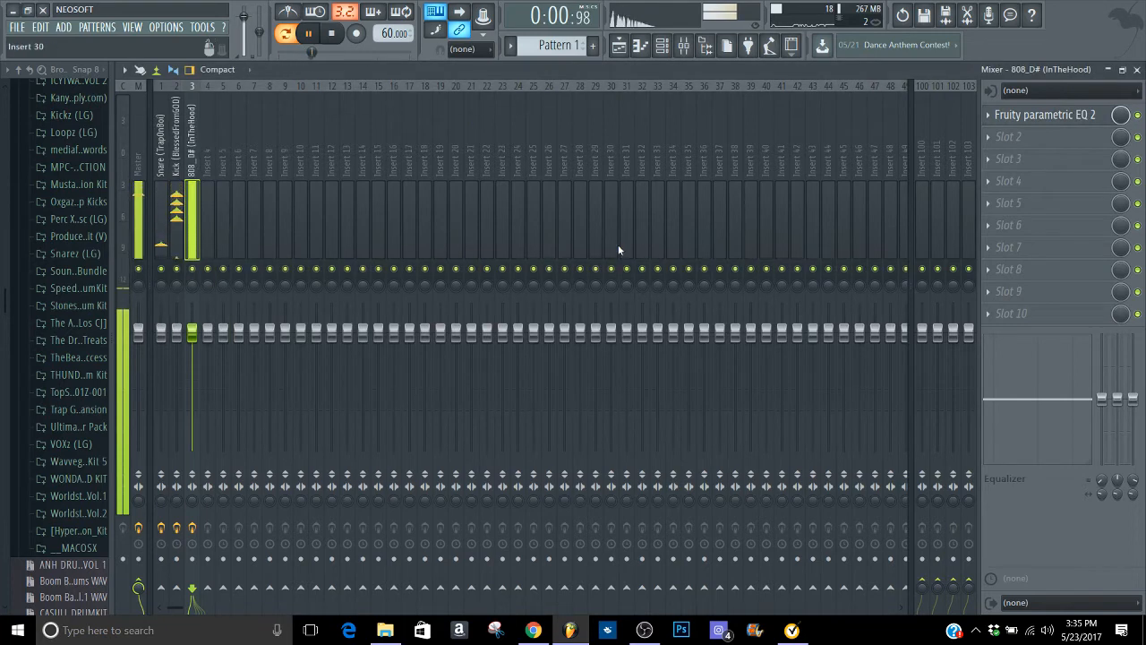
pyautogui.click(1039, 115)
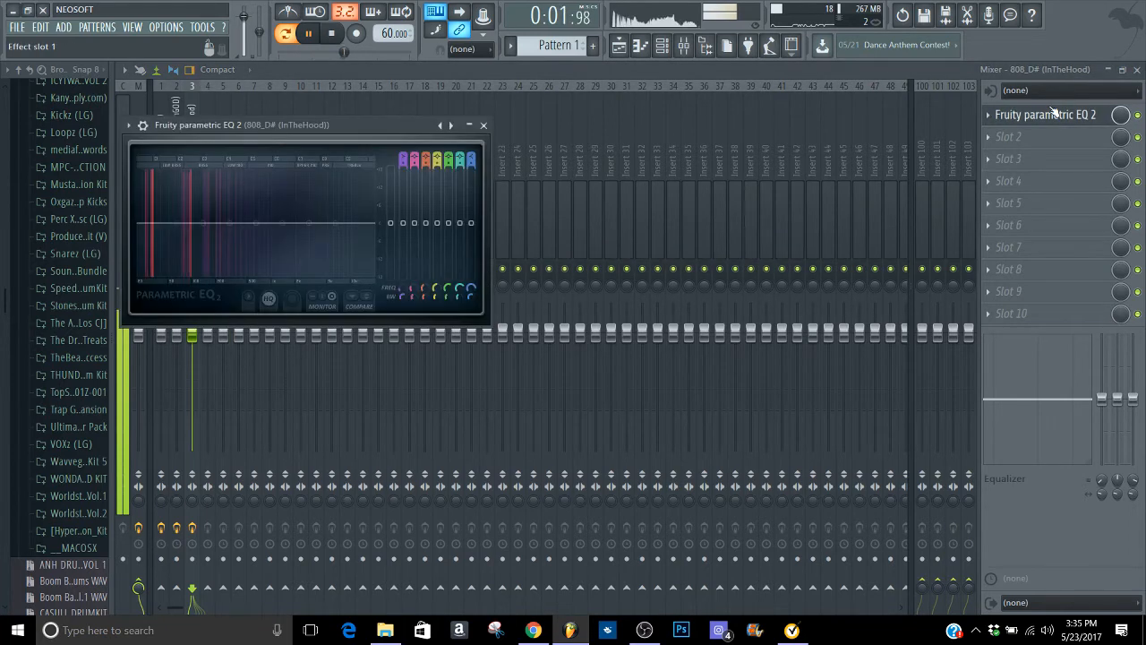
pyautogui.click(372, 299)
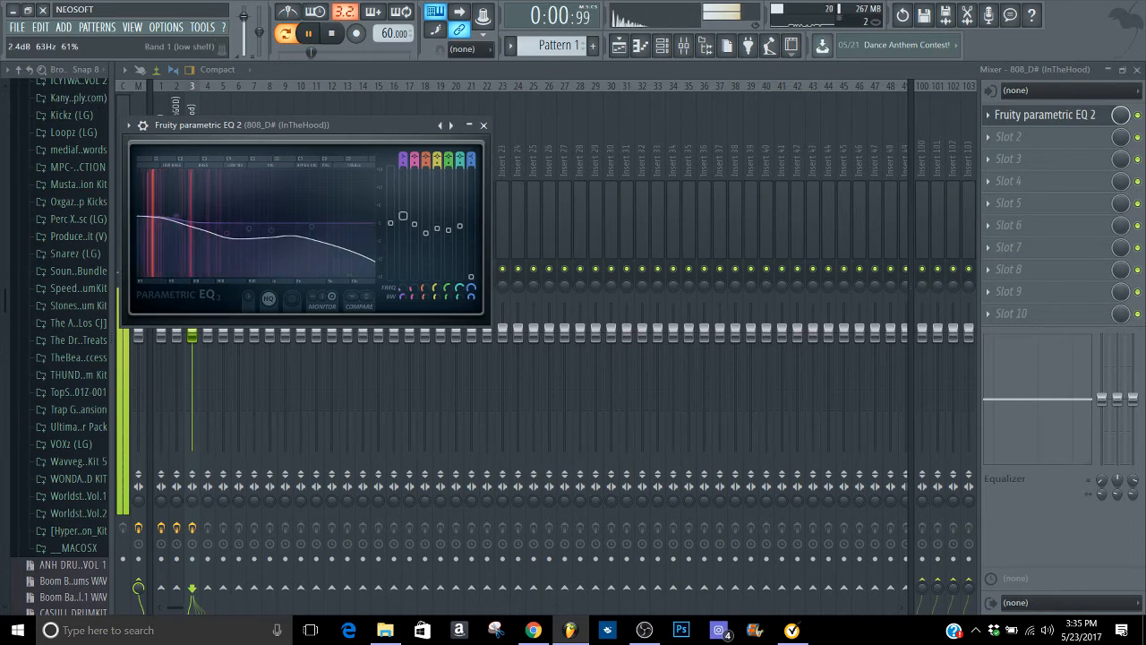
pyautogui.click(483, 125)
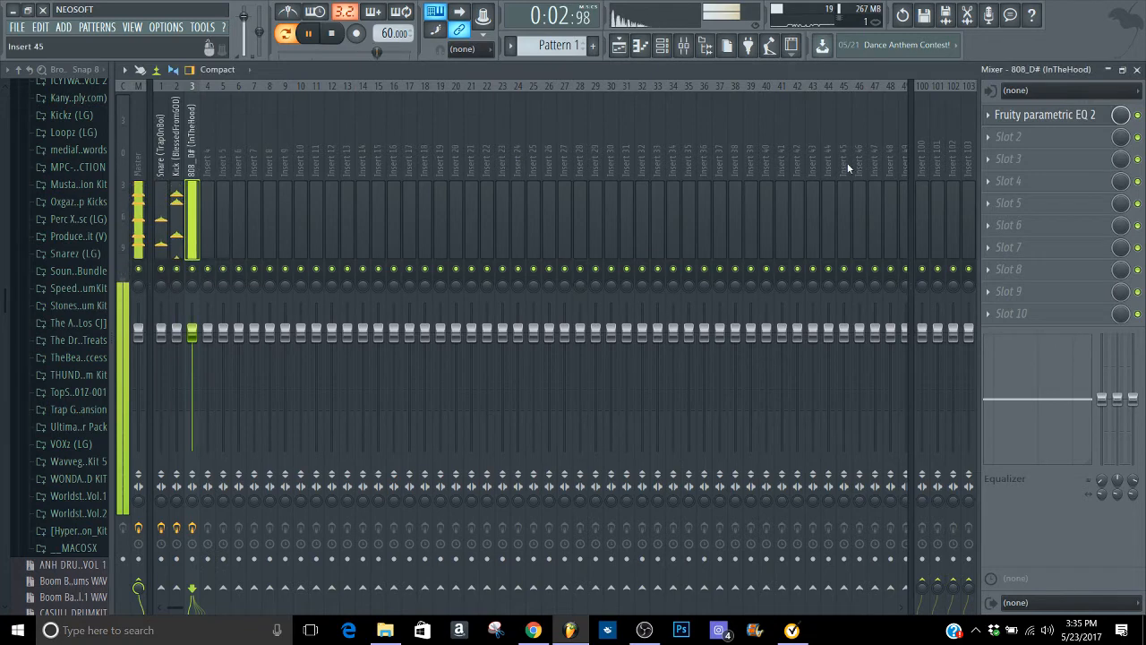
# Step: Leave the mixer and open the 808 channel's piano roll with its C5 notes in view
pyautogui.click(1137, 69)
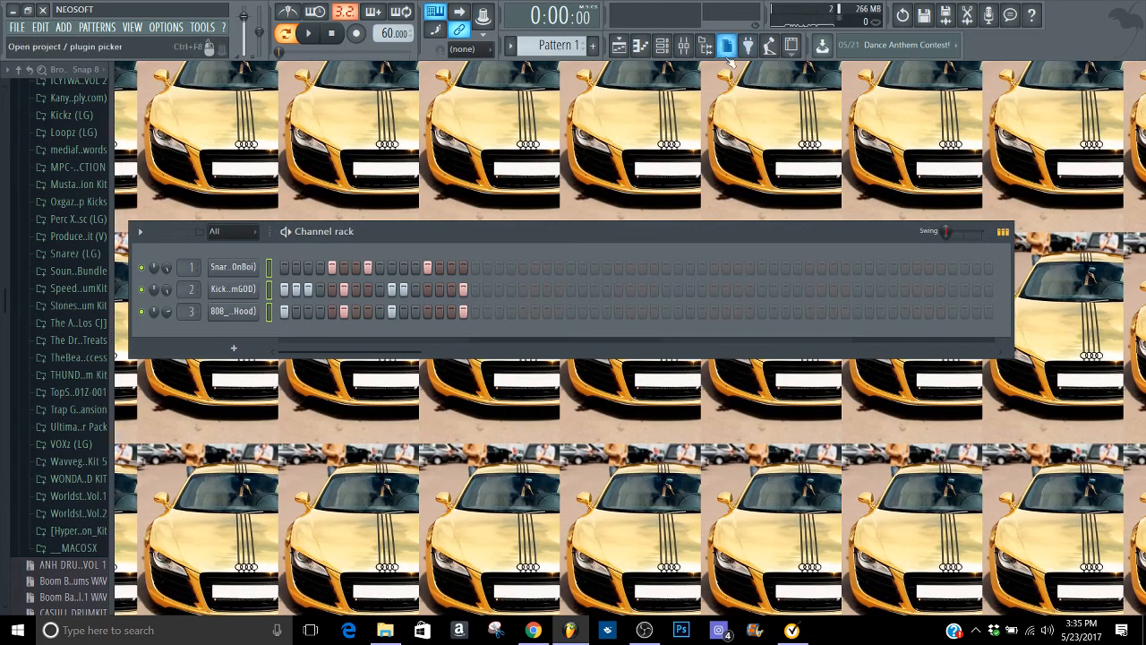
pyautogui.click(1002, 232)
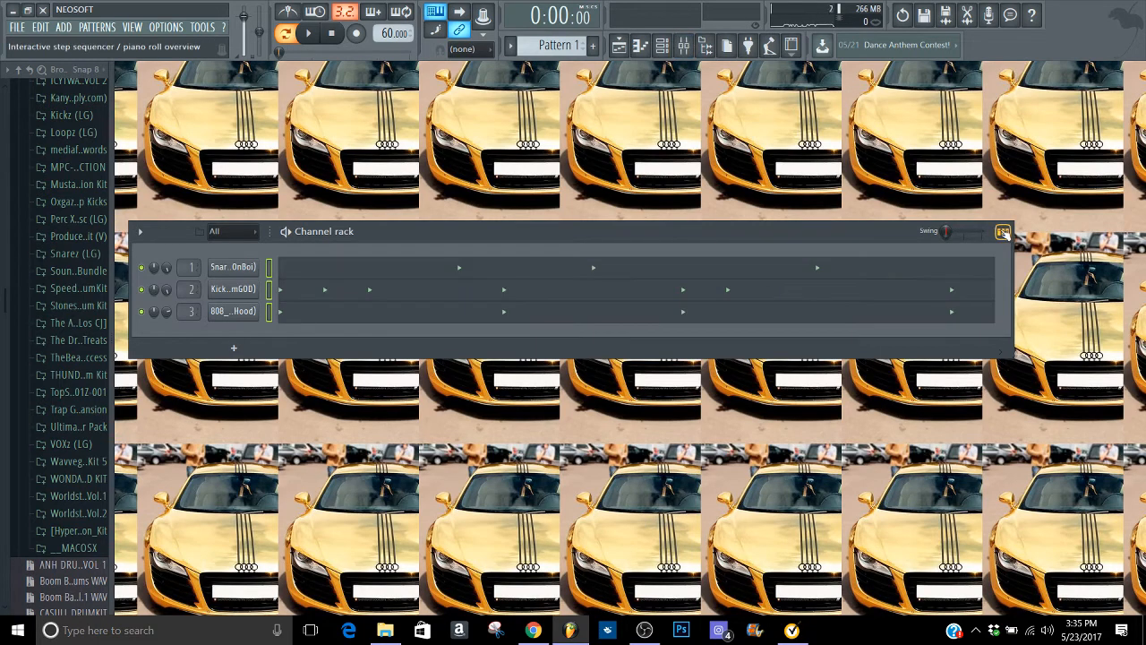
pyautogui.click(759, 317)
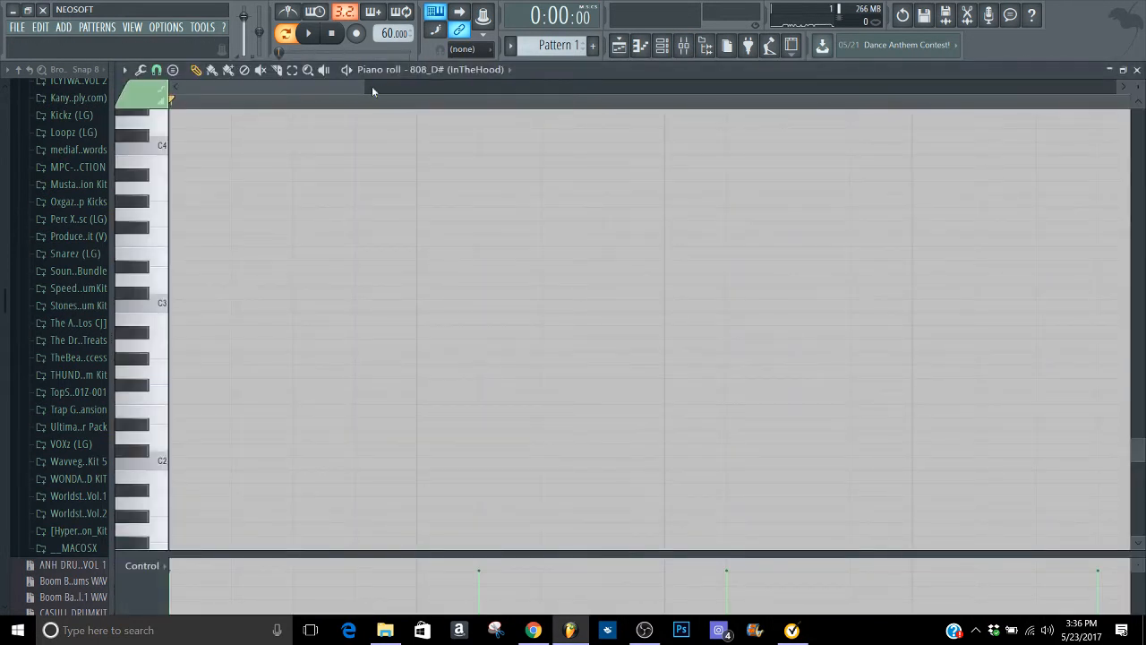
pyautogui.moveTo(372, 89); pyautogui.dragTo(972, 226)
pyautogui.moveTo(1138, 458); pyautogui.dragTo(1117, 291)
pyautogui.scroll(-5, 924, 289)
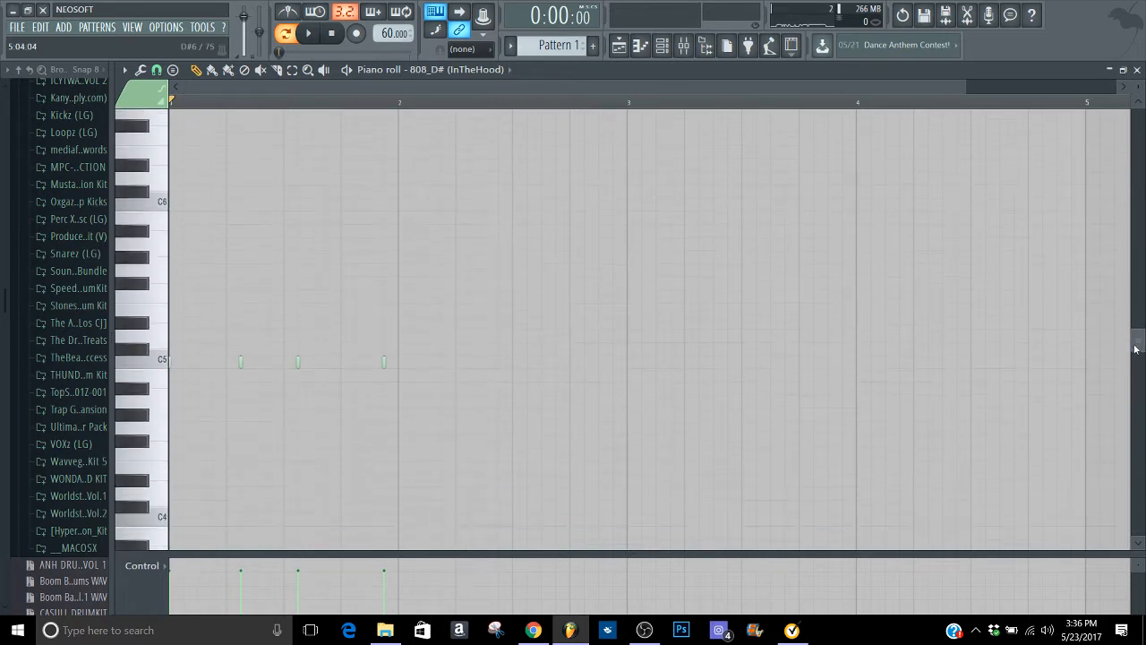
# Step: Raise the last 808 note an octave to C6, play the pattern, and leave the piano roll
pyautogui.click(292, 70)
pyautogui.moveTo(330, 245); pyautogui.dragTo(414, 320)
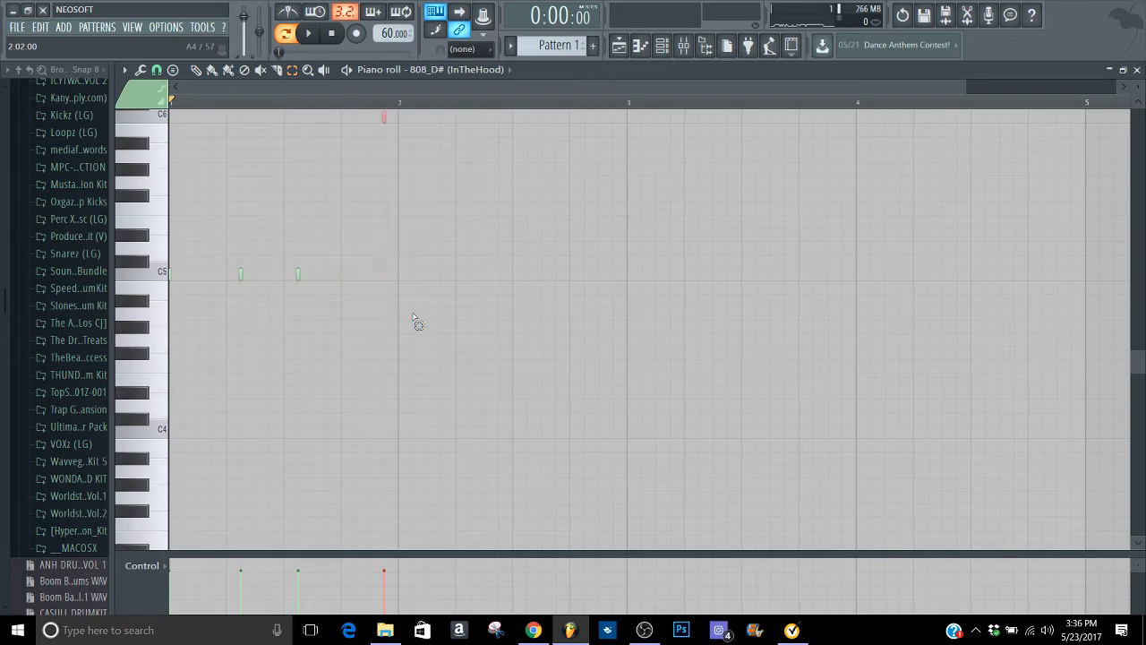
pyautogui.press('space')
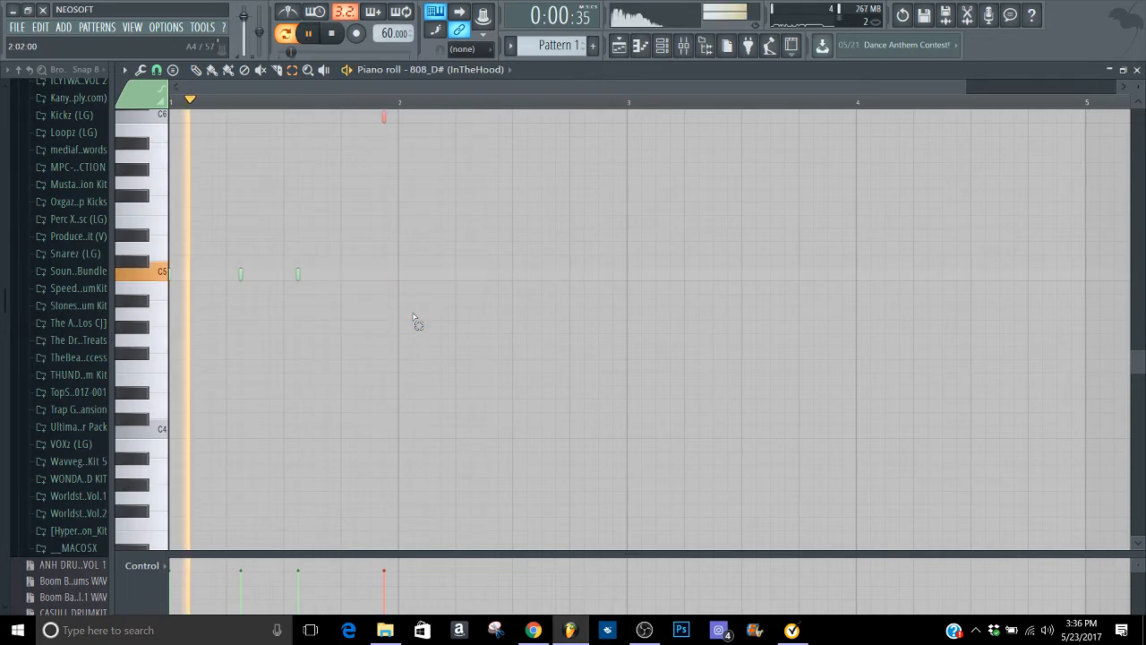
pyautogui.click(1109, 72)
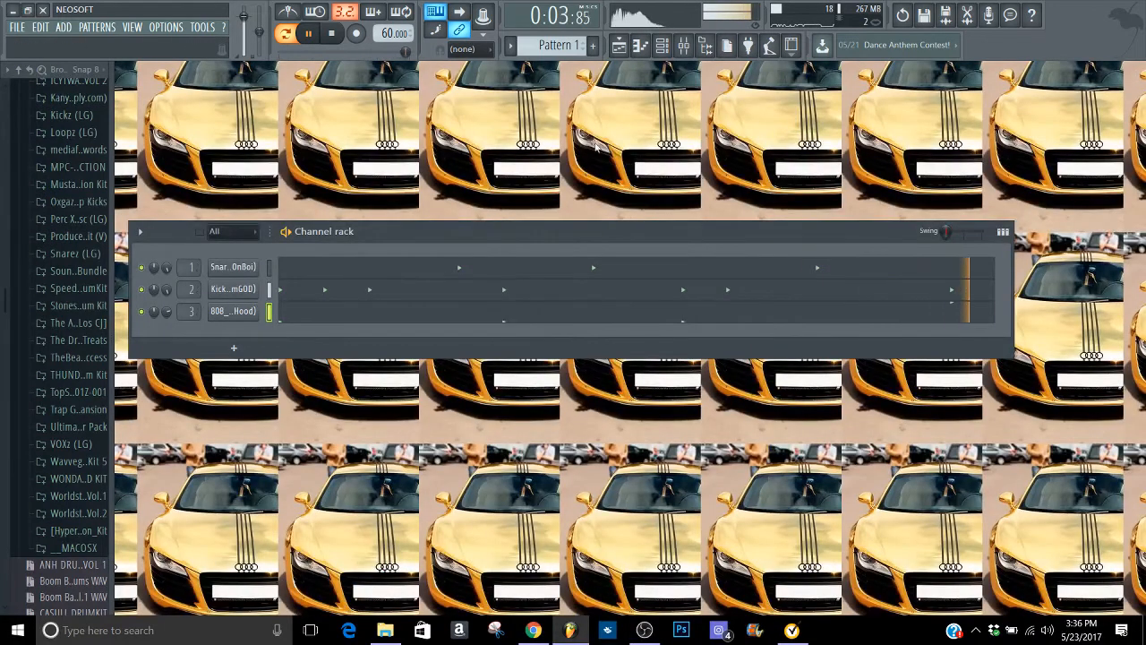
# Step: Reopen the 808 track's EQ in the mixer and raise band 2 slightly during playback
pyautogui.press('F9')
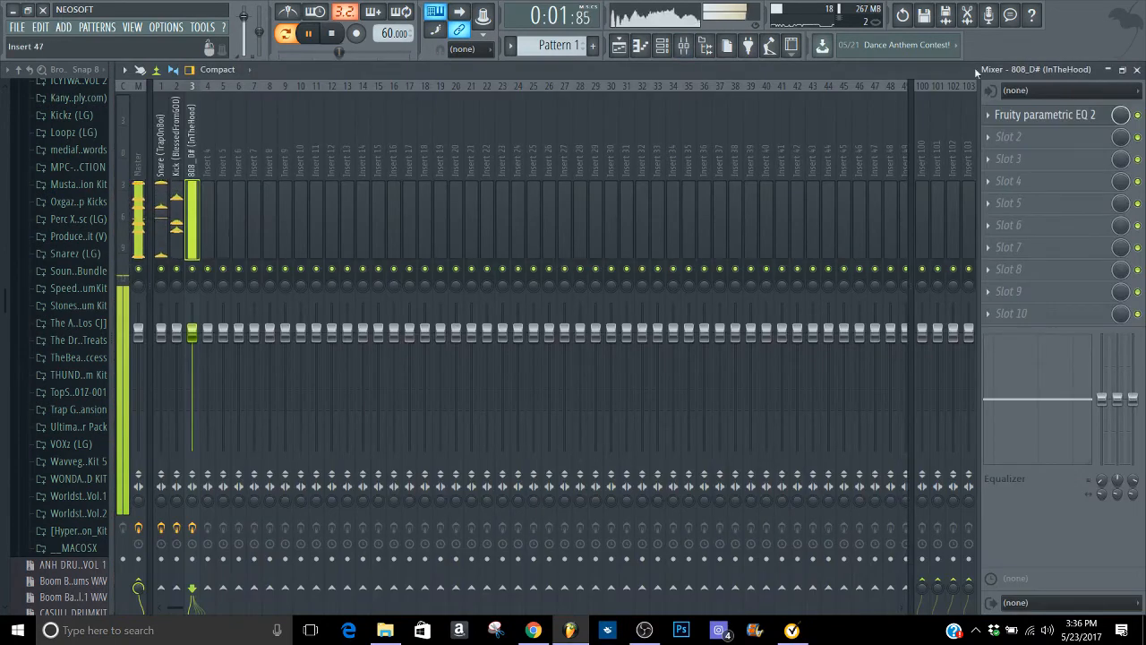
pyautogui.click(1022, 111)
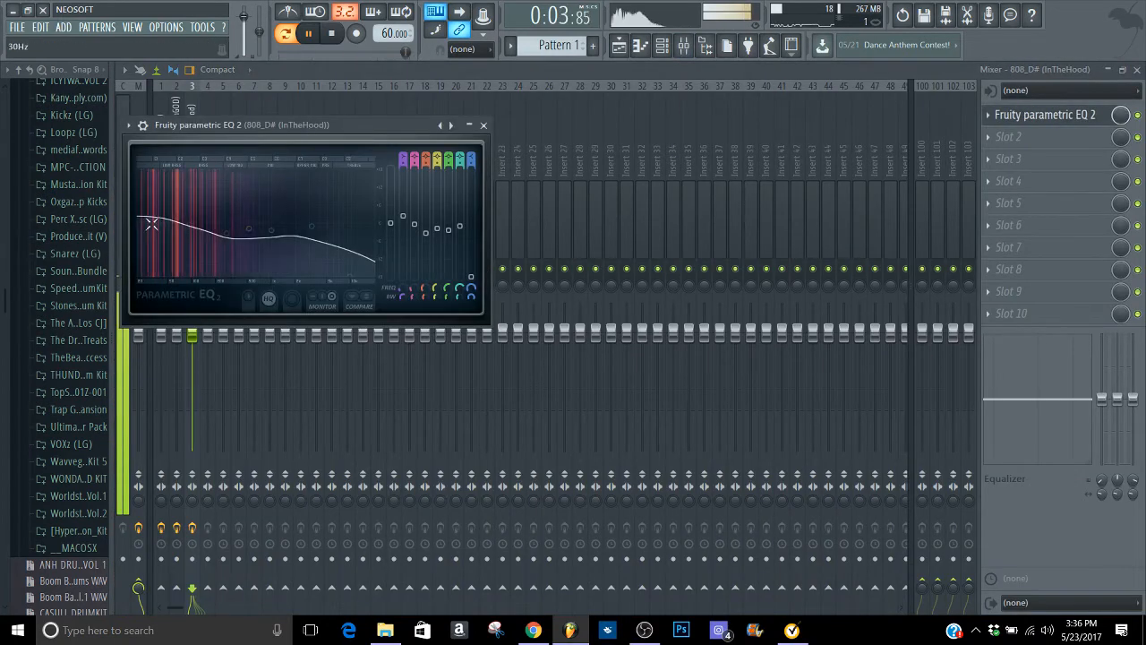
pyautogui.moveTo(177, 217)
pyautogui.mouseDown()
pyautogui.moveTo(189, 222)
pyautogui.moveTo(179, 219)
pyautogui.mouseUp()
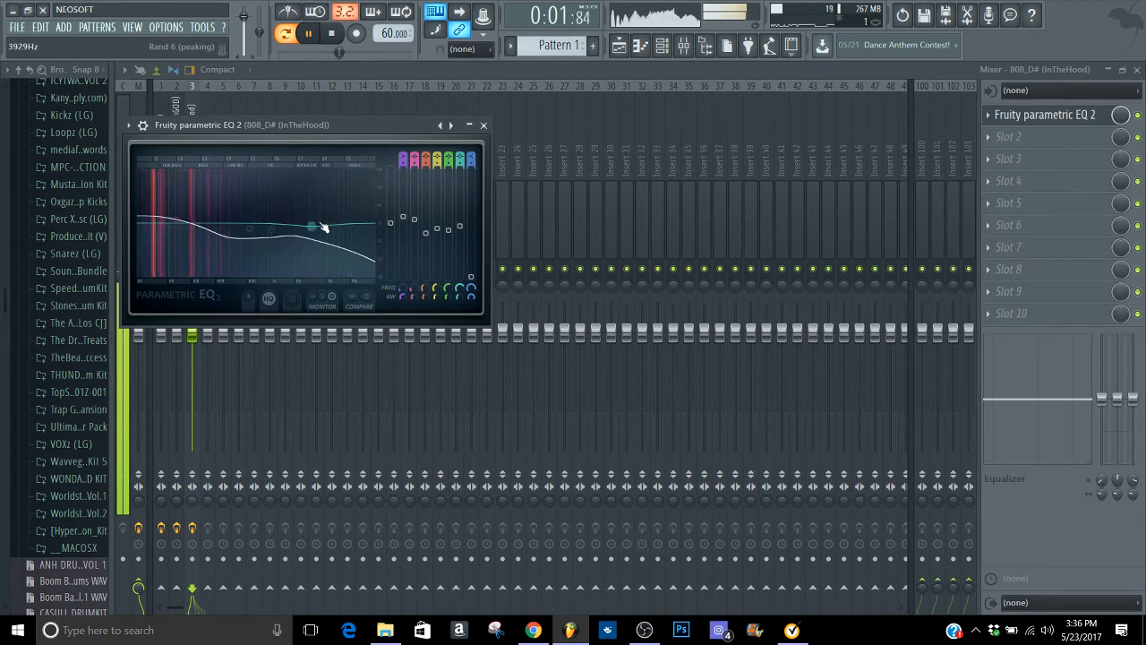
# Step: Close the 808's EQ and compare the pattern's sound with the snare, kick and 808 effects bypassed and re-enabled
pyautogui.click(491, 124)
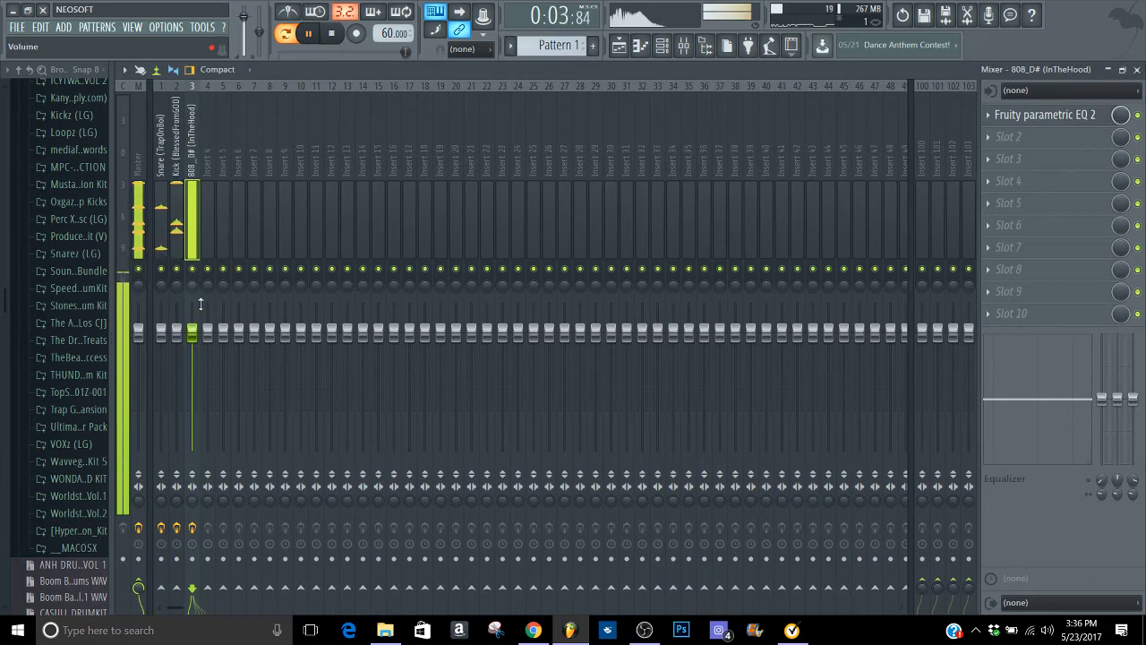
pyautogui.press('space')
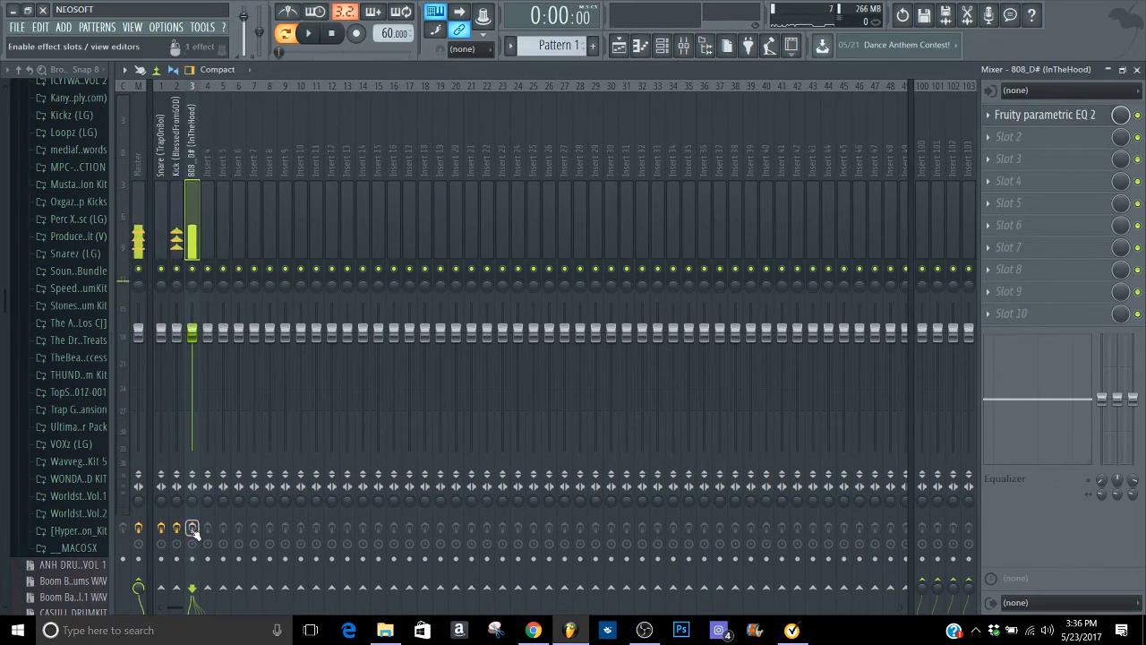
pyautogui.press('space')
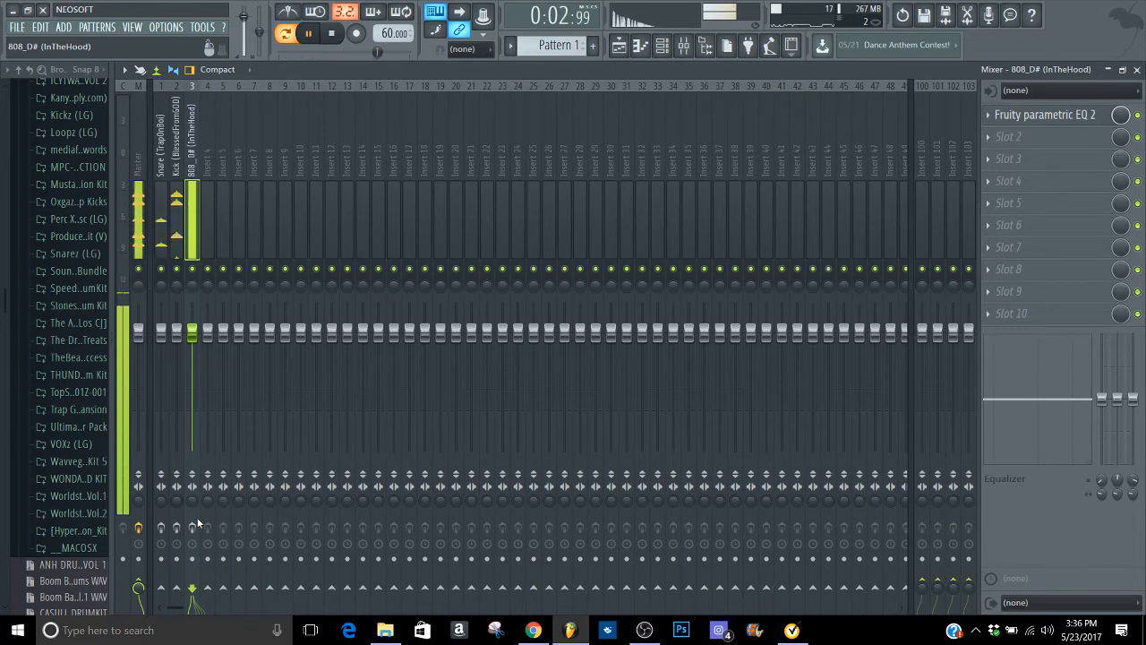
pyautogui.press('space')
pyautogui.click(161, 528)
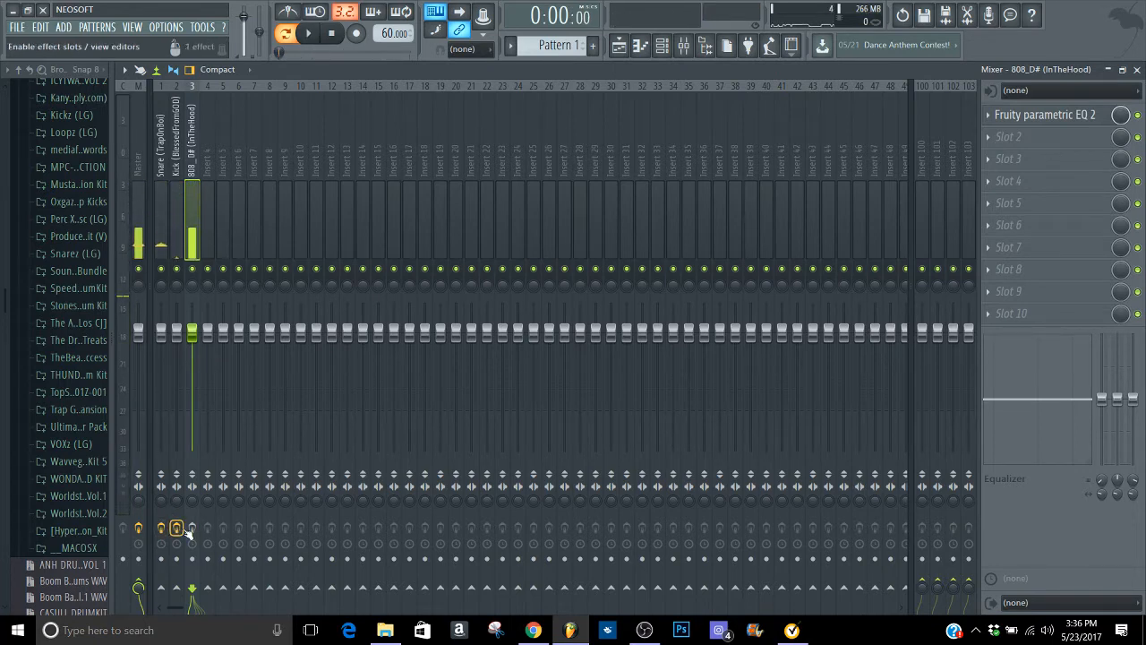
pyautogui.click(192, 529)
pyautogui.press('space')
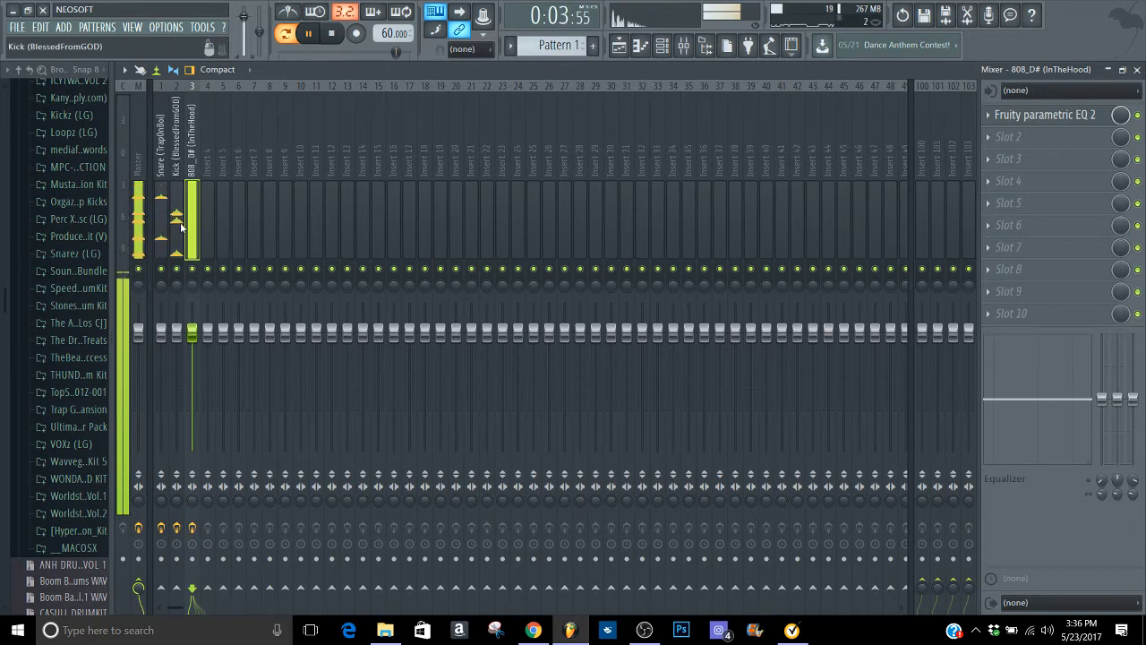
pyautogui.press('space')
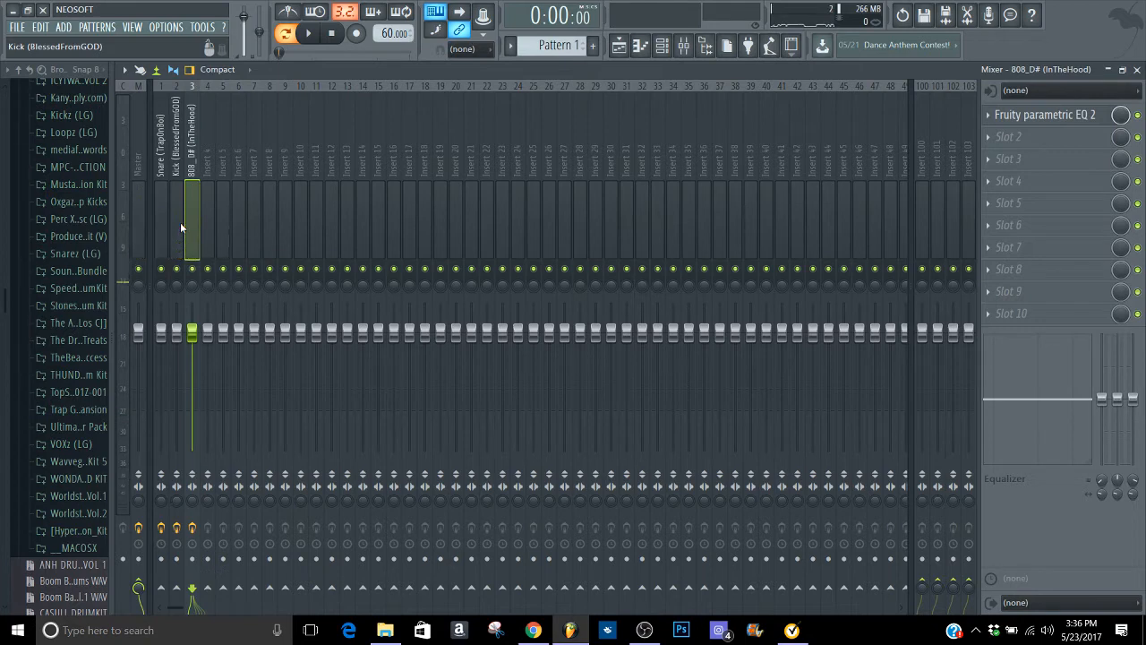
# Step: Review the effect slots of the kick, 808 and snare mixer tracks while briefly playing the pattern
pyautogui.click(177, 209)
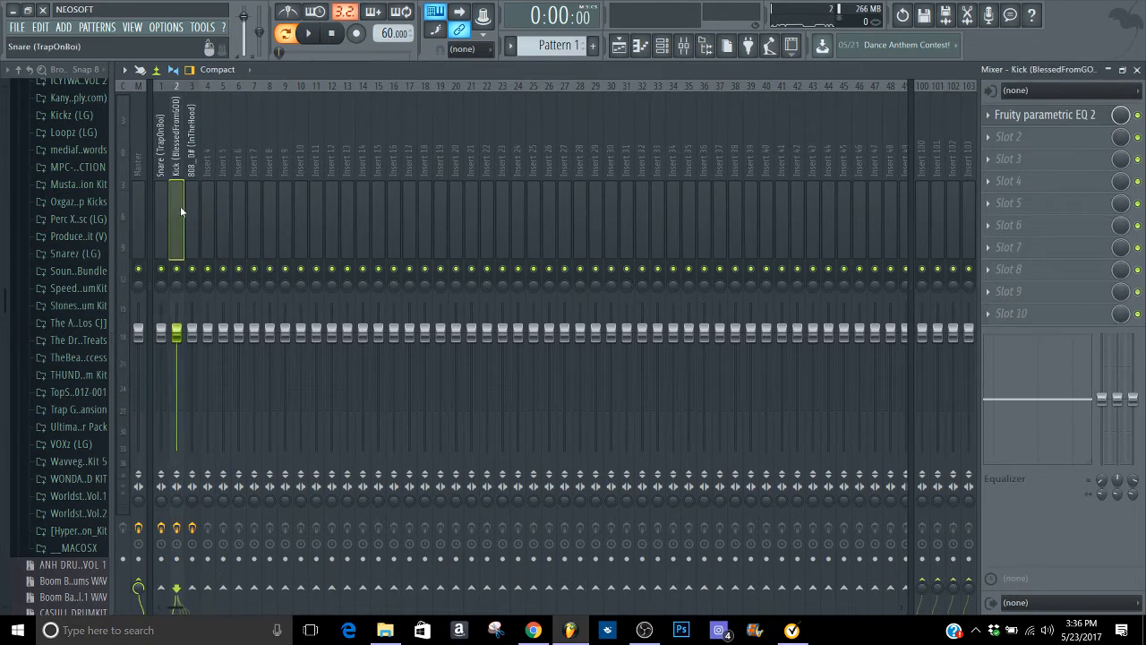
pyautogui.click(188, 212)
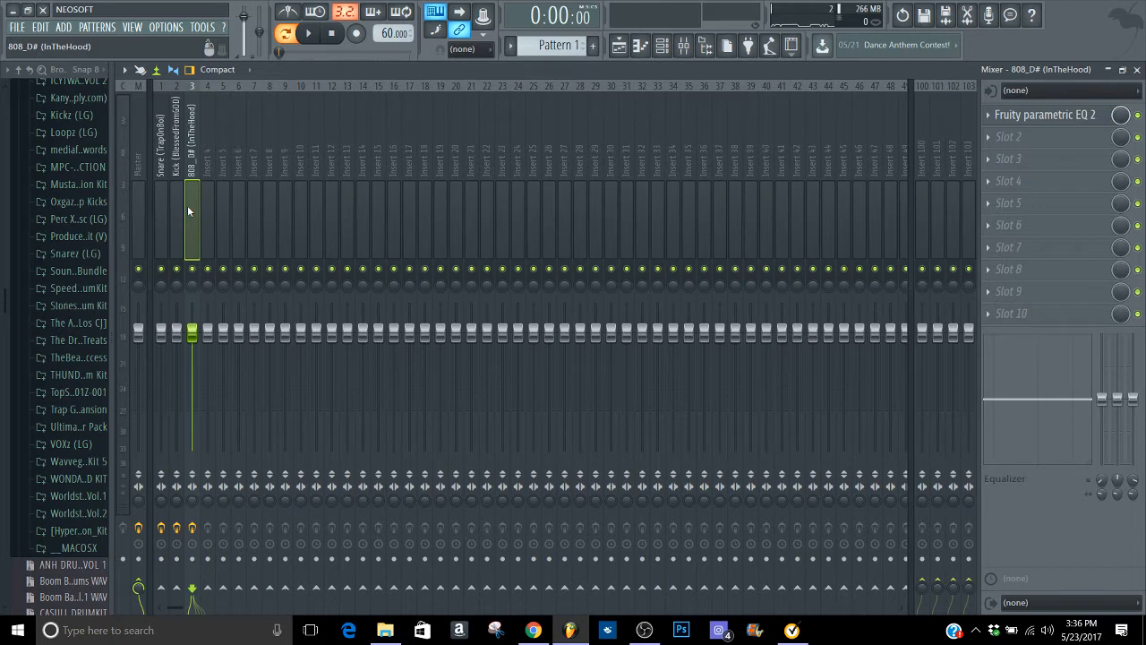
pyautogui.click(176, 201)
pyautogui.press('space')
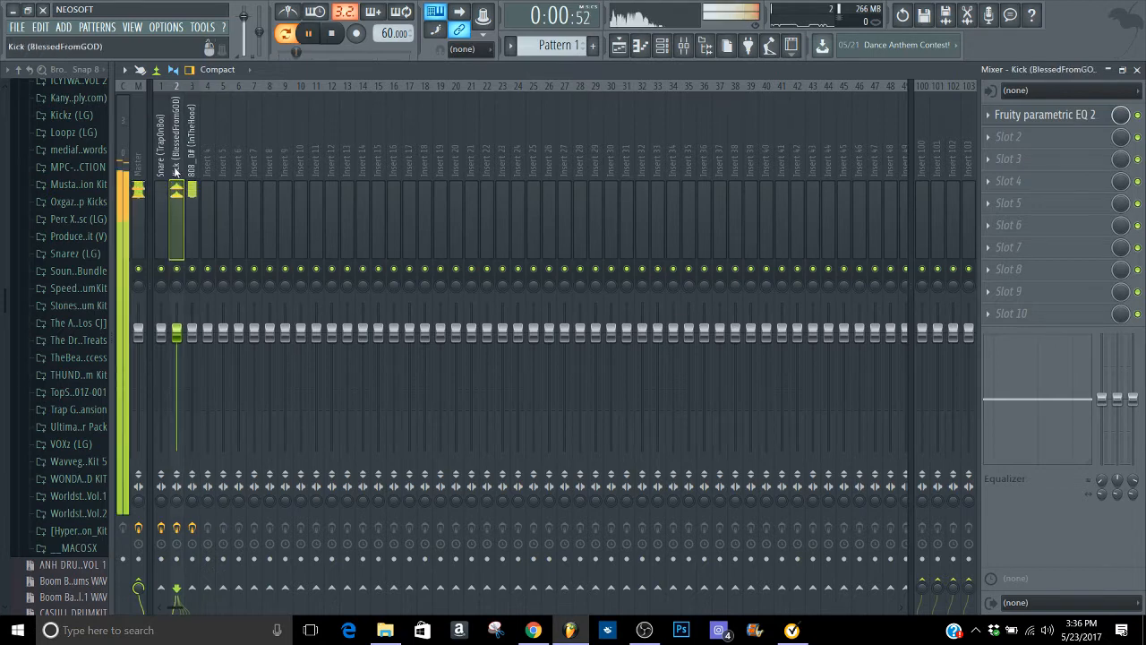
pyautogui.click(162, 170)
pyautogui.press('space')
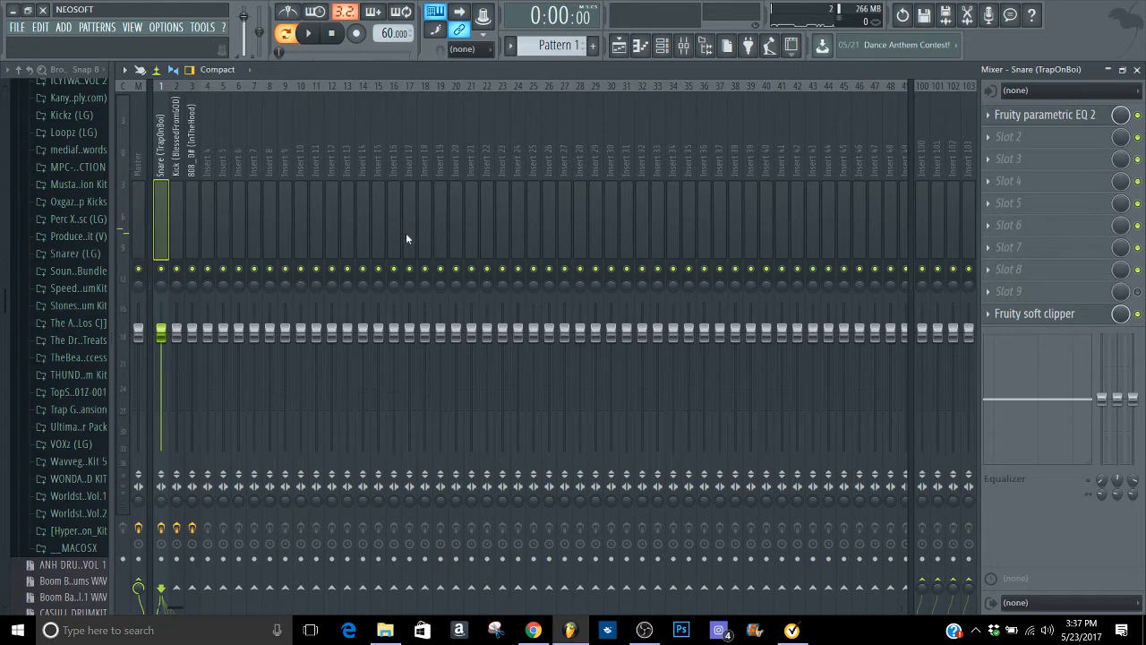
# Step: Leave the mixer, switch to the empty Pattern 2, and show the channel rack as a step grid
pyautogui.click(1137, 71)
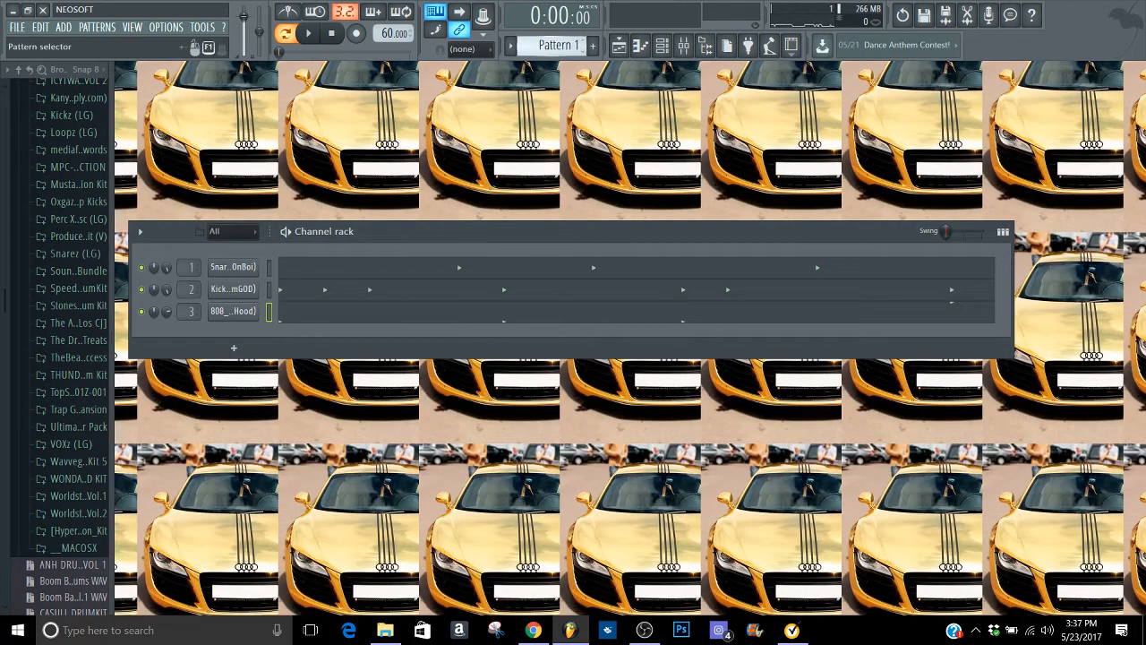
pyautogui.scroll(-1, 555, 45)
pyautogui.click(1004, 232)
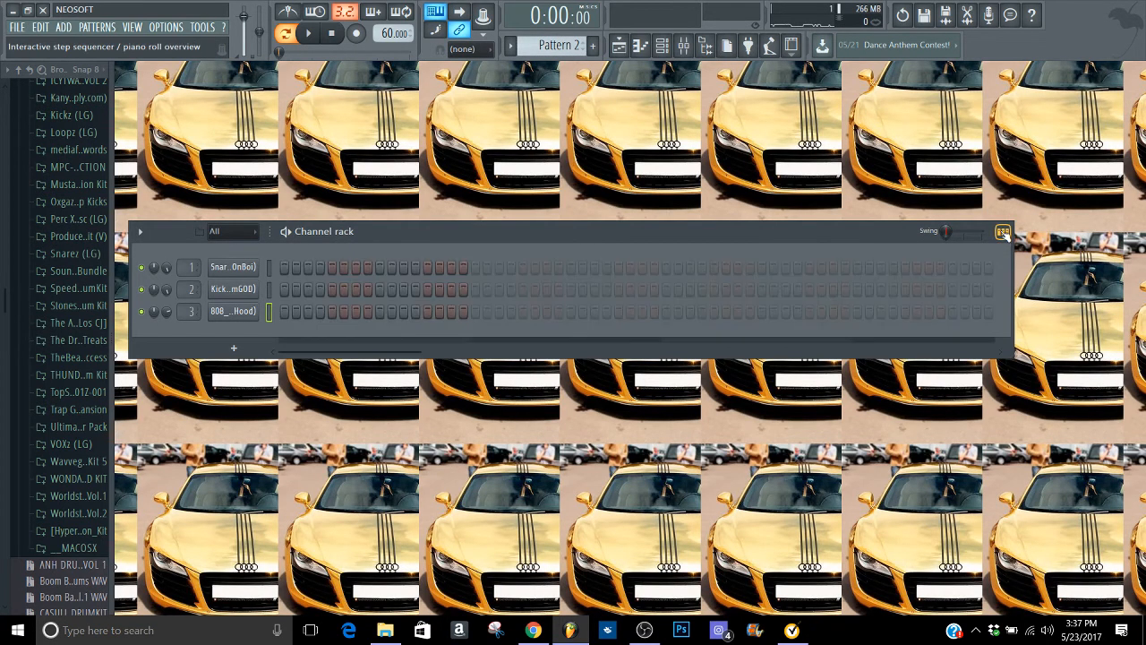
pyautogui.scroll(-1, 3, 305)
# Step: Audition kicks from the Kickz (LG) folder and add Kick (DatPunch) as a new channel
pyautogui.scroll(4, 4, 304)
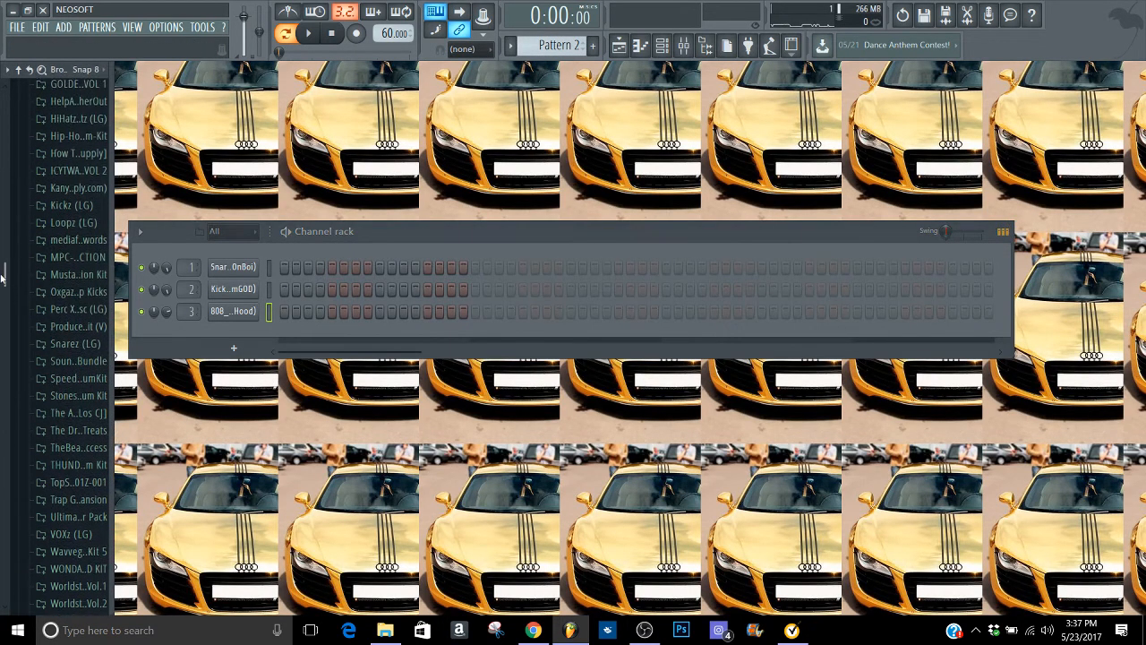
pyautogui.click(63, 283)
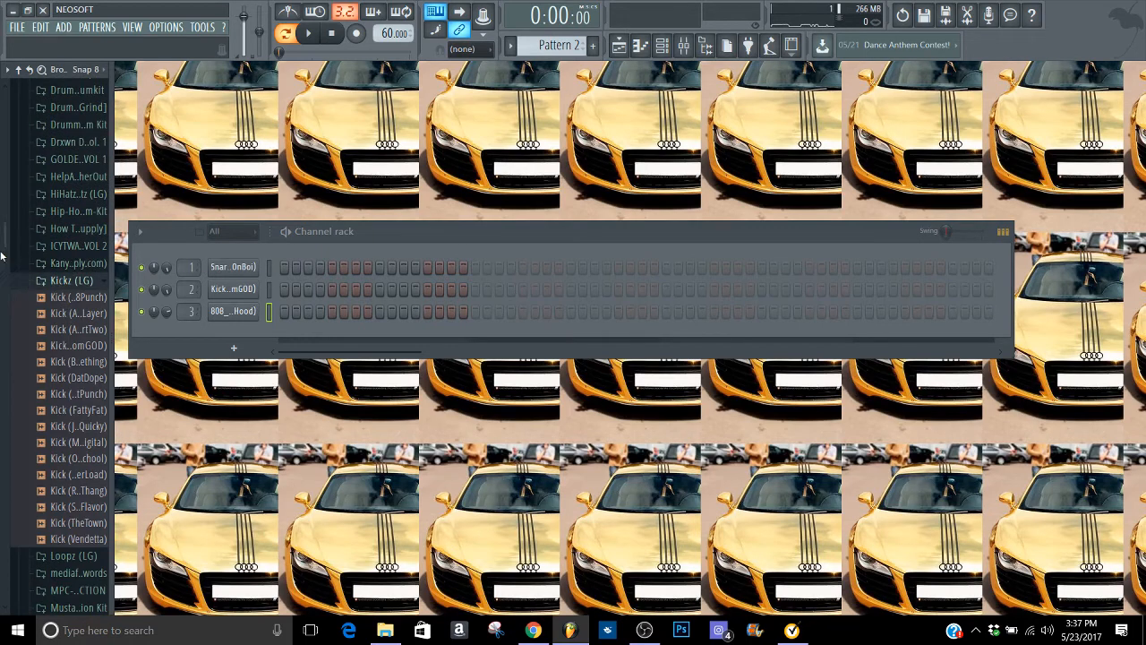
pyautogui.scroll(-4, 72, 268)
pyautogui.click(89, 231)
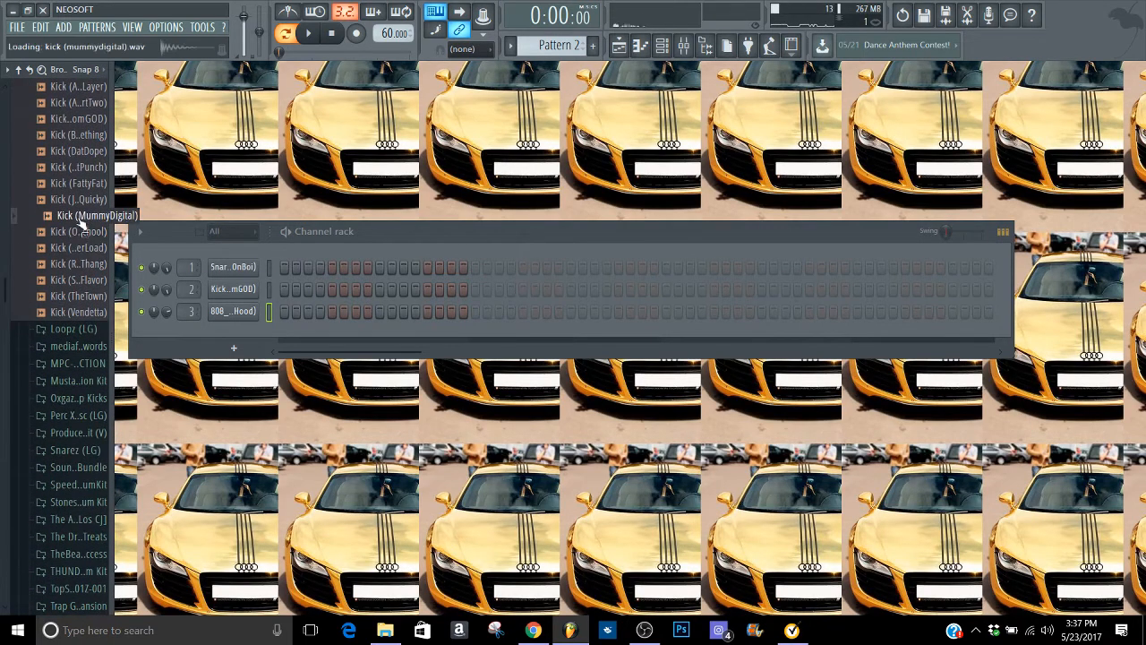
pyautogui.click(76, 199)
pyautogui.click(81, 167)
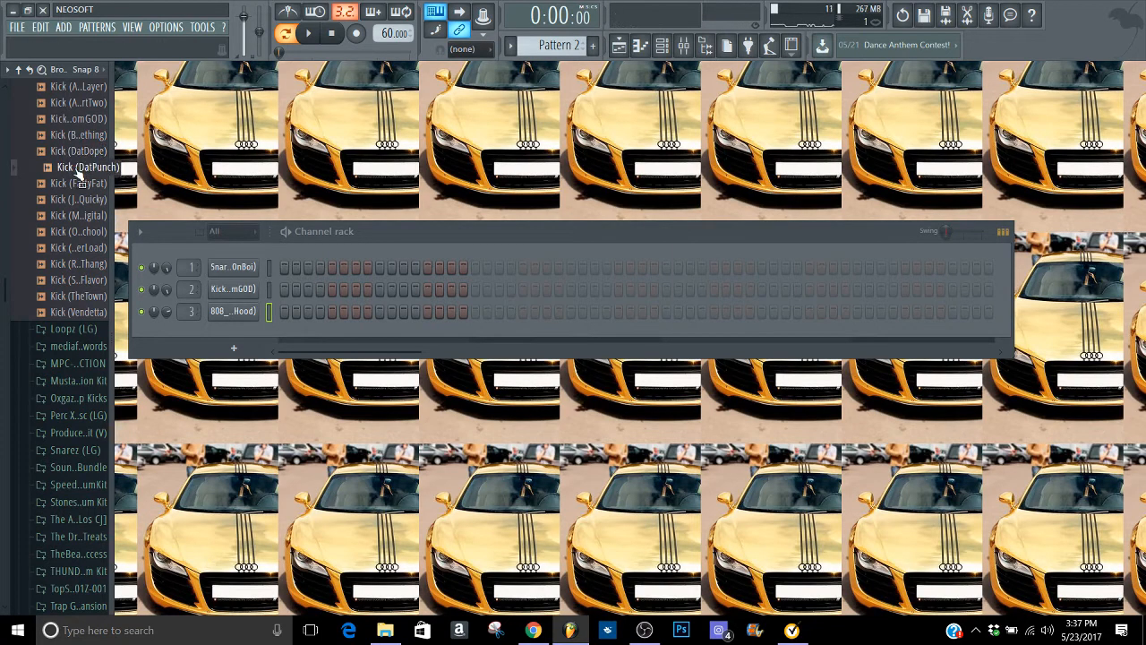
pyautogui.click(78, 170)
pyautogui.click(78, 171)
pyautogui.click(78, 170)
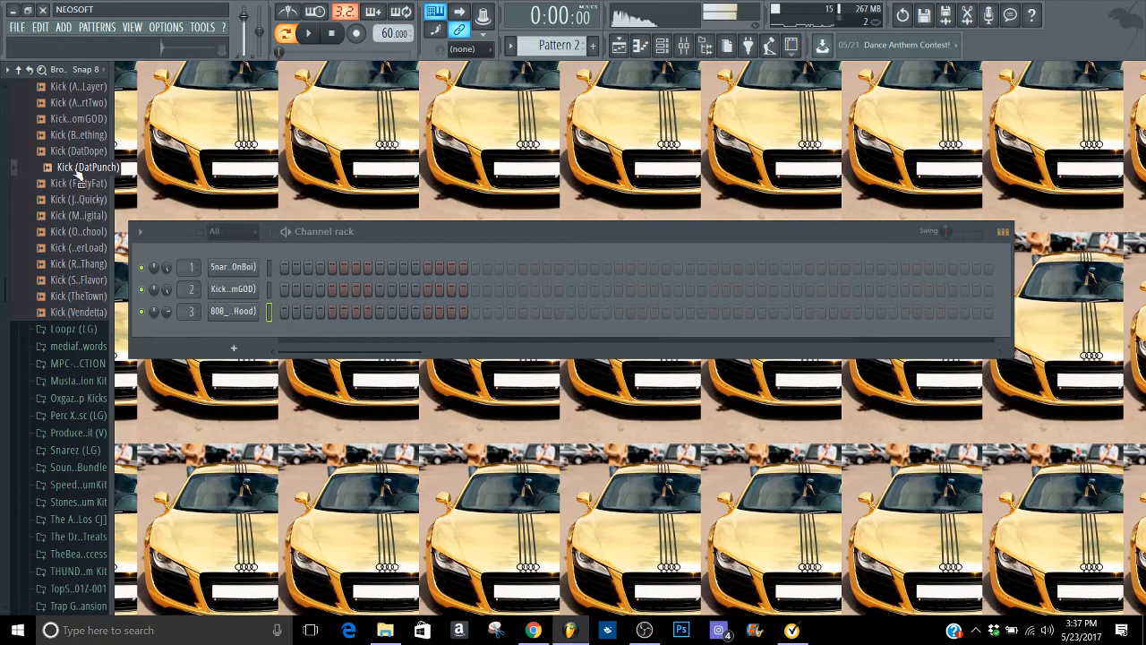
pyautogui.moveTo(79, 177); pyautogui.dragTo(247, 334)
# Step: Program Kick (DatPunch) hits on steps 1, 4, 8, 9, 12 and 16 of Pattern 2
pyautogui.click(285, 333)
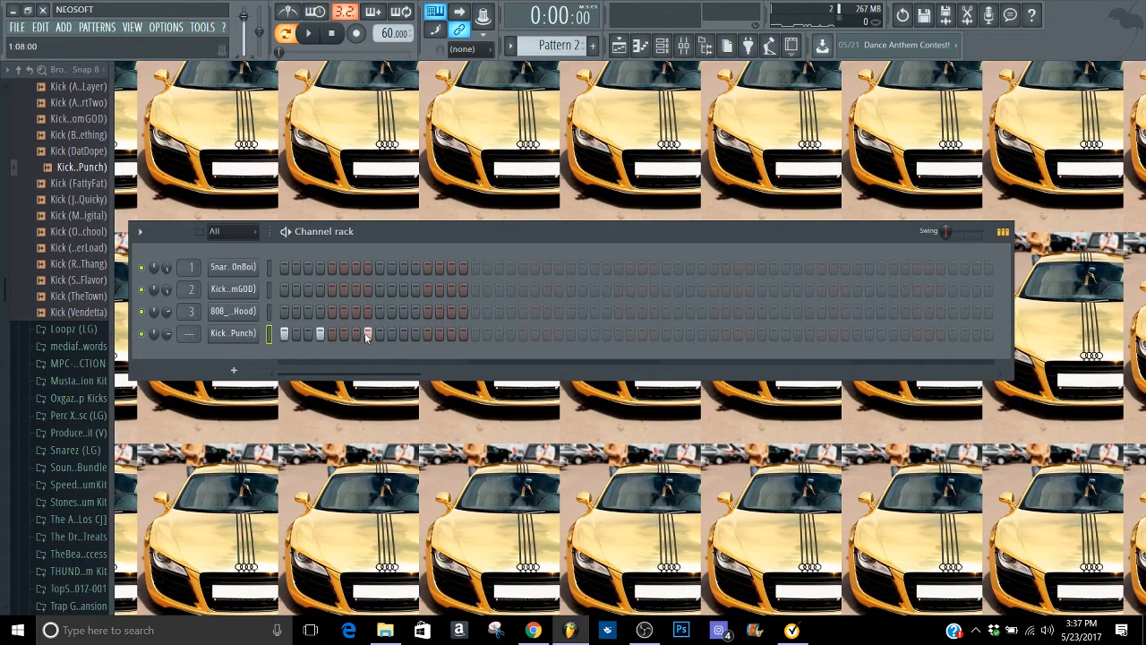
pyautogui.click(465, 335)
# Step: Collapse the Kickz (LG) sample folder and expand the Snarez (LG) folder
pyautogui.scroll(3, 72, 233)
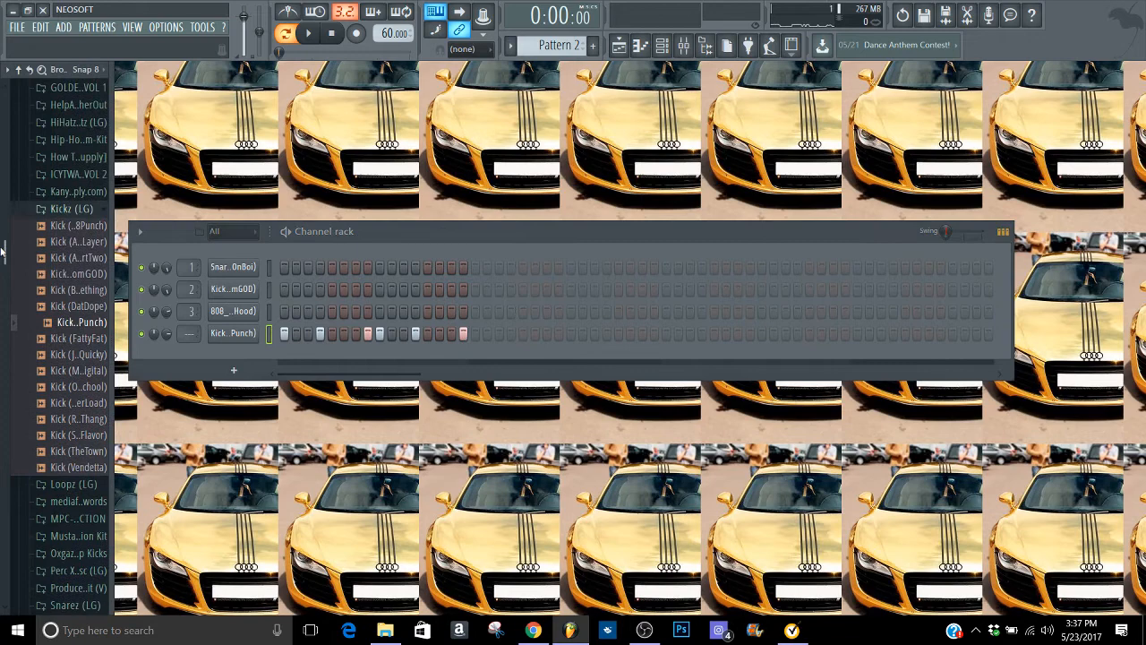
pyautogui.click(68, 215)
pyautogui.moveTo(3, 277); pyautogui.dragTo(1, 322)
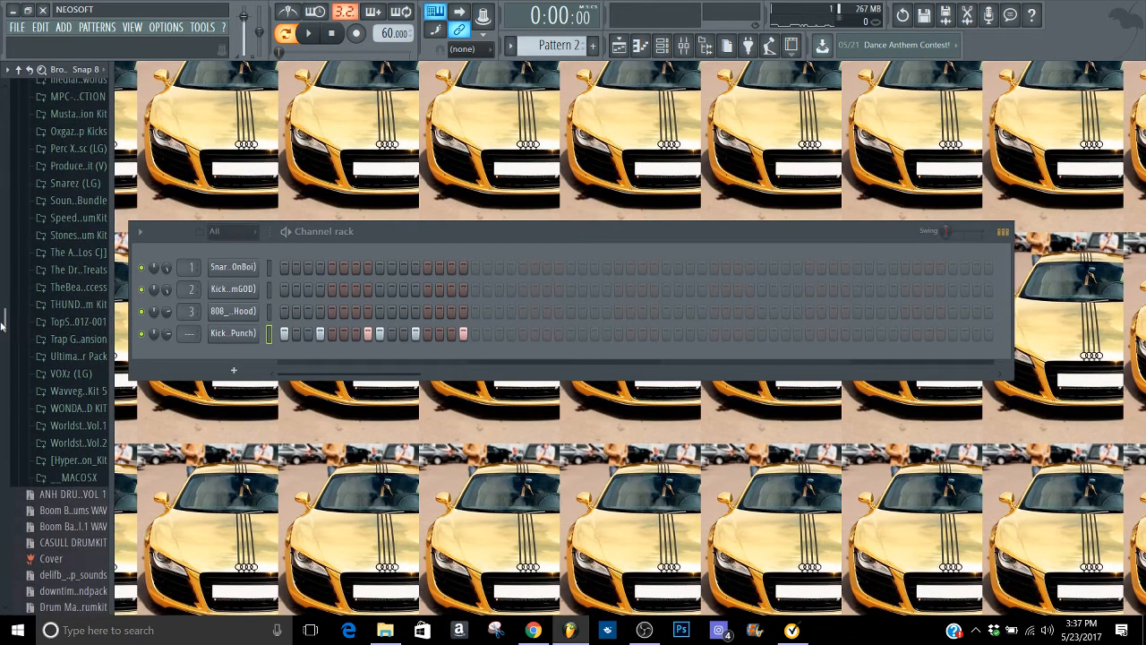
pyautogui.click(67, 184)
# Step: Audition the snare samples in the upper half of the Snarez (LG) folder, and collapse the folder
pyautogui.click(55, 221)
pyautogui.click(55, 189)
pyautogui.click(56, 173)
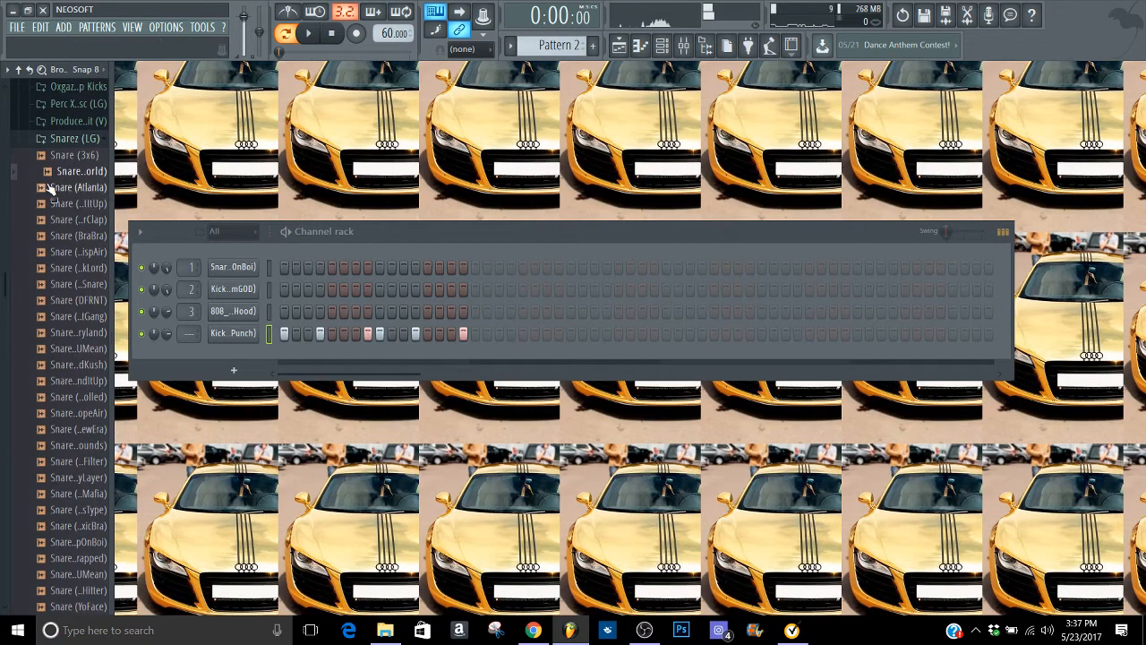
pyautogui.click(51, 188)
pyautogui.click(51, 204)
pyautogui.click(51, 220)
pyautogui.click(51, 236)
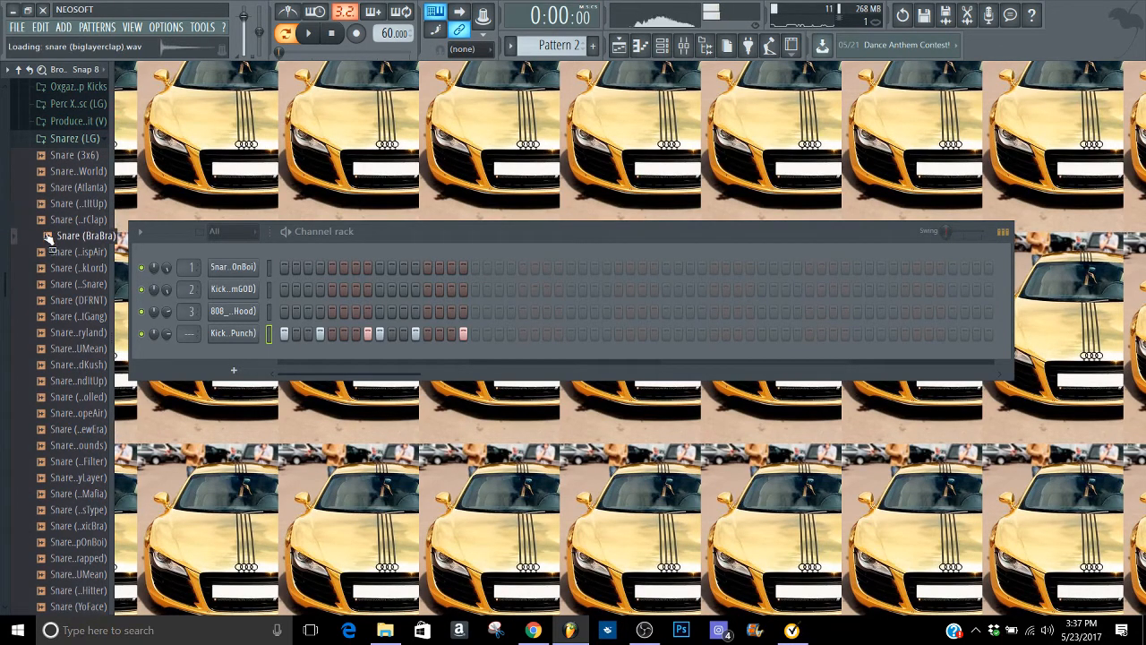
pyautogui.click(49, 254)
pyautogui.click(73, 223)
pyautogui.click(69, 239)
pyautogui.click(62, 302)
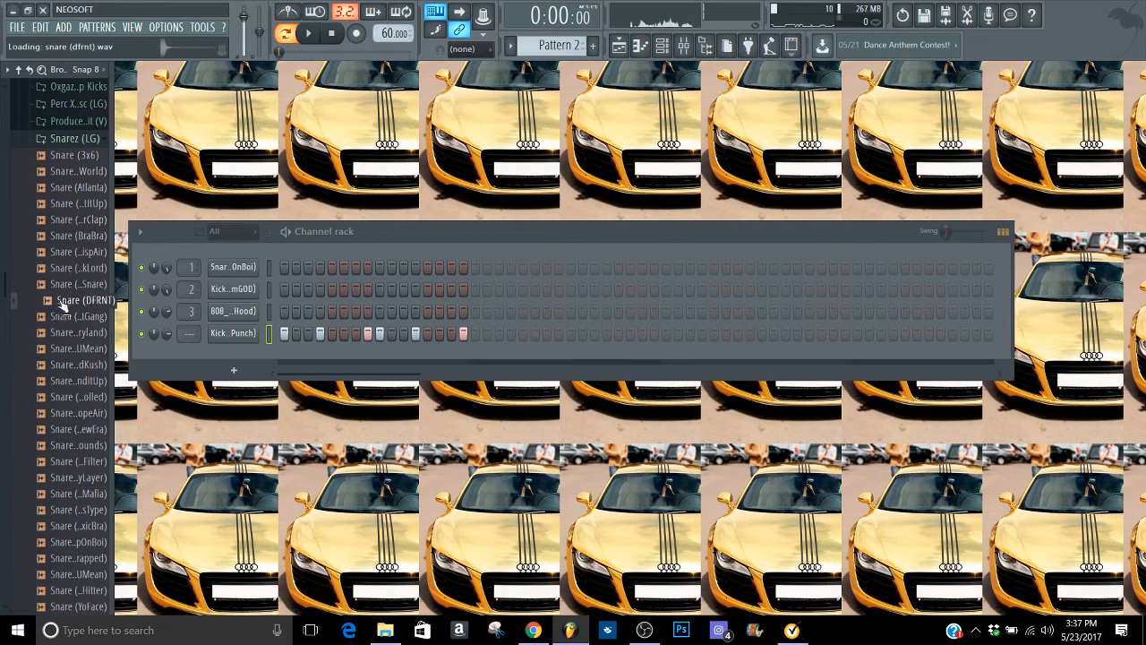
pyautogui.click(51, 319)
pyautogui.click(52, 335)
pyautogui.click(52, 351)
pyautogui.click(52, 367)
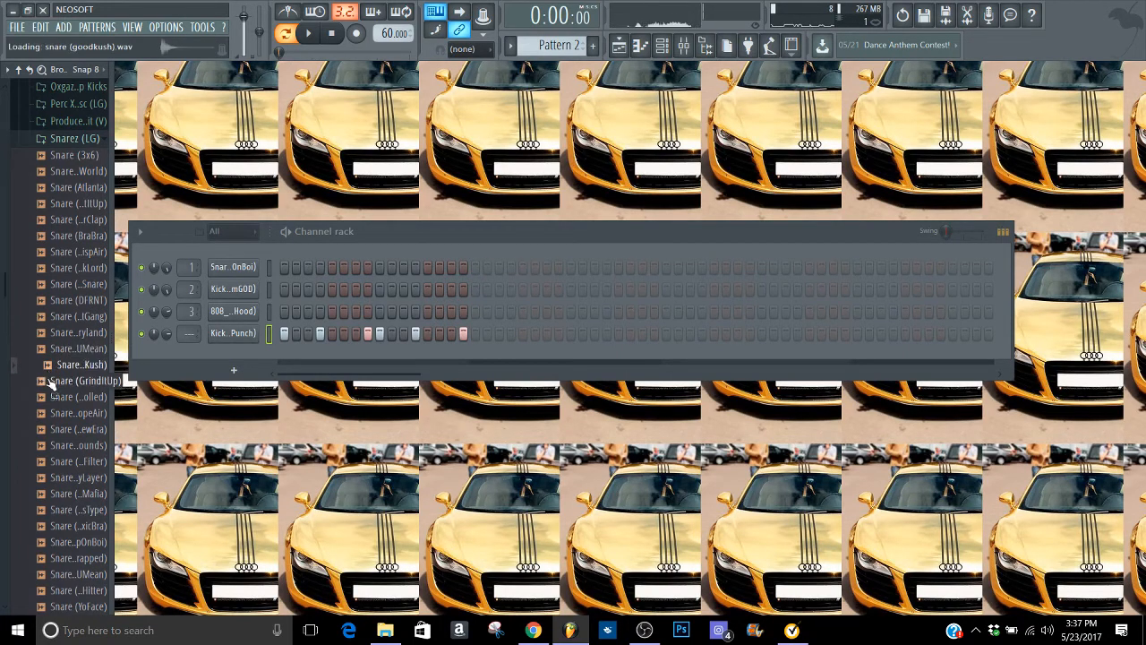
pyautogui.click(51, 384)
pyautogui.click(51, 416)
pyautogui.moveTo(2, 296); pyautogui.dragTo(2, 206)
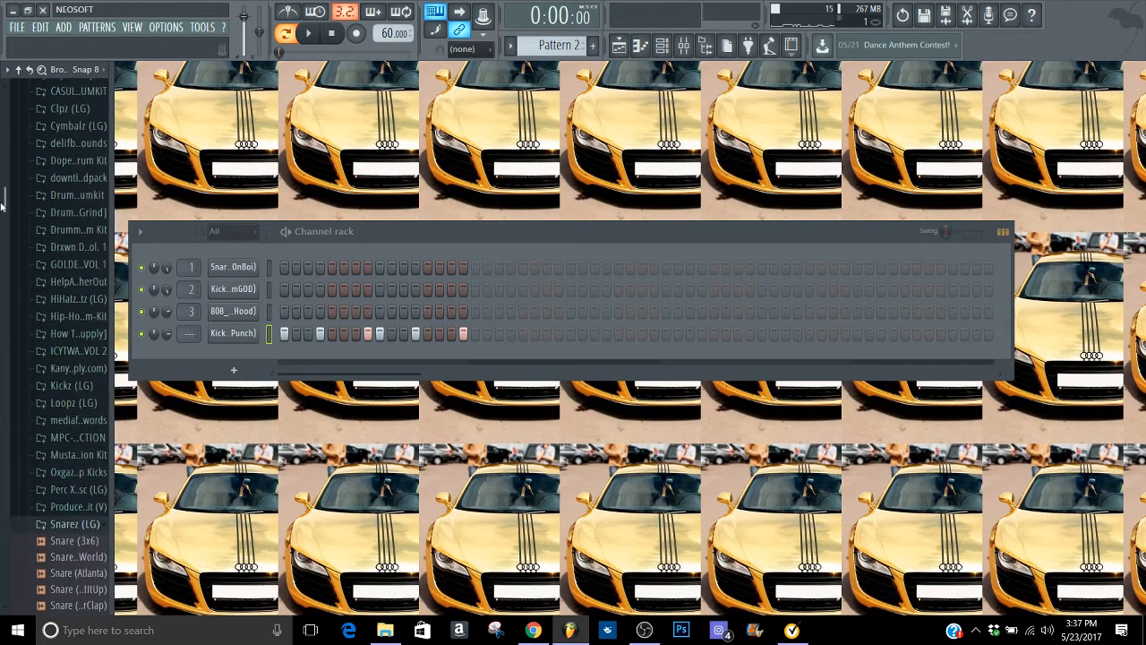
pyautogui.click(68, 524)
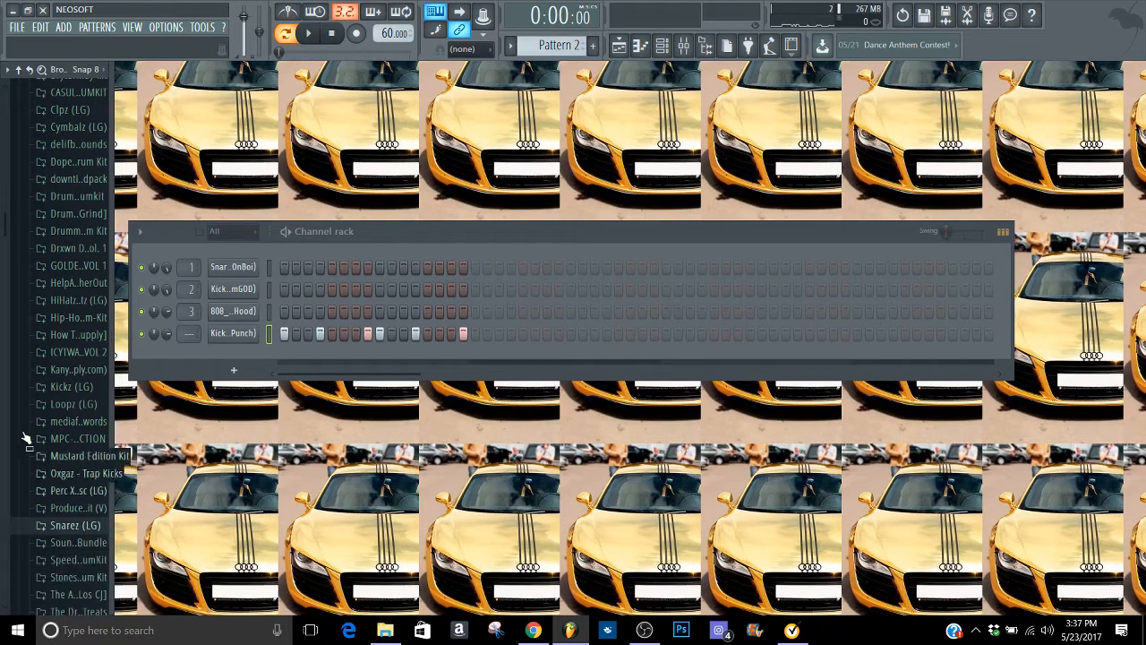
# Step: Audition the GOLDENUZI snares in the SNARES subfolder of the GOLDE..VOL 1 kit, and collapse the kit
pyautogui.scroll(3, 25, 439)
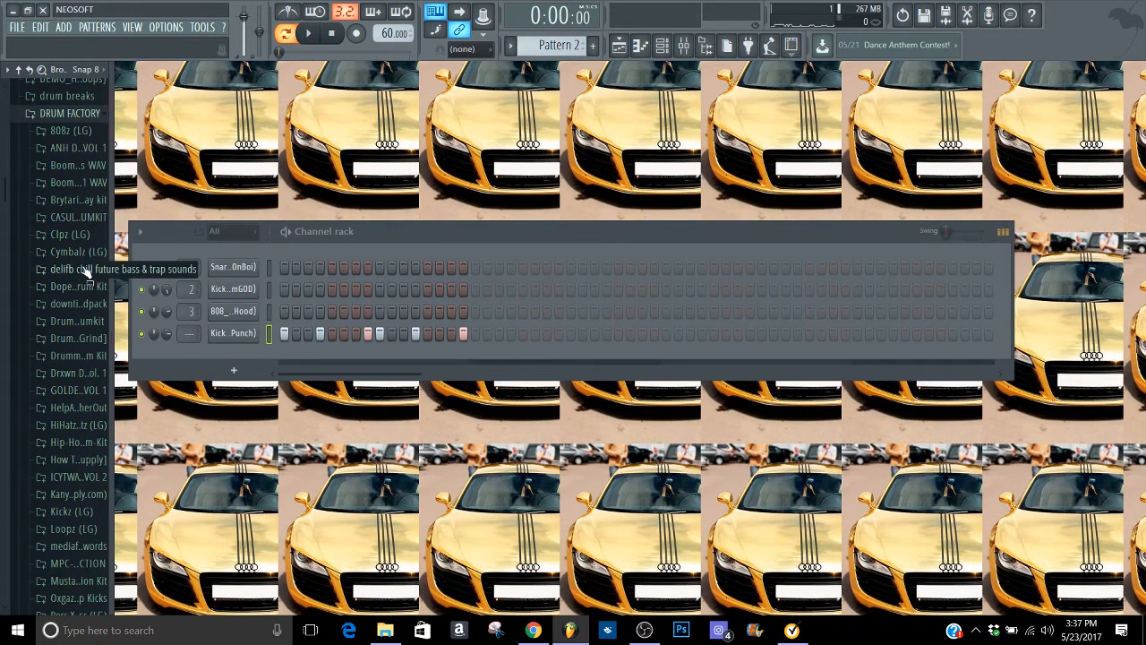
pyautogui.click(76, 391)
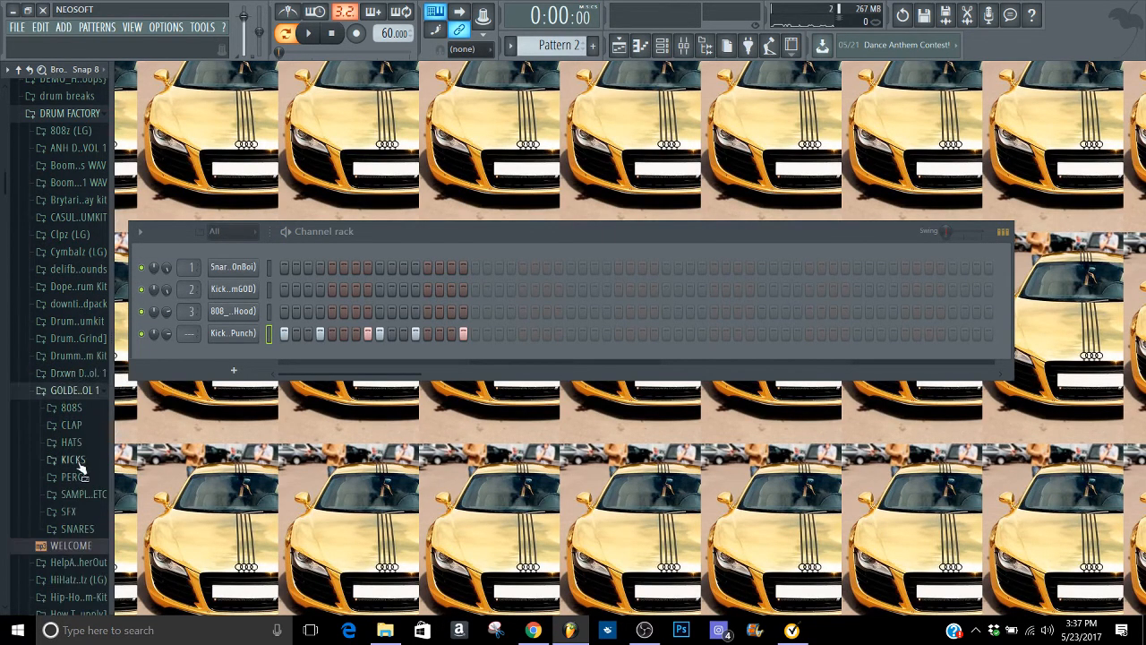
pyautogui.click(77, 529)
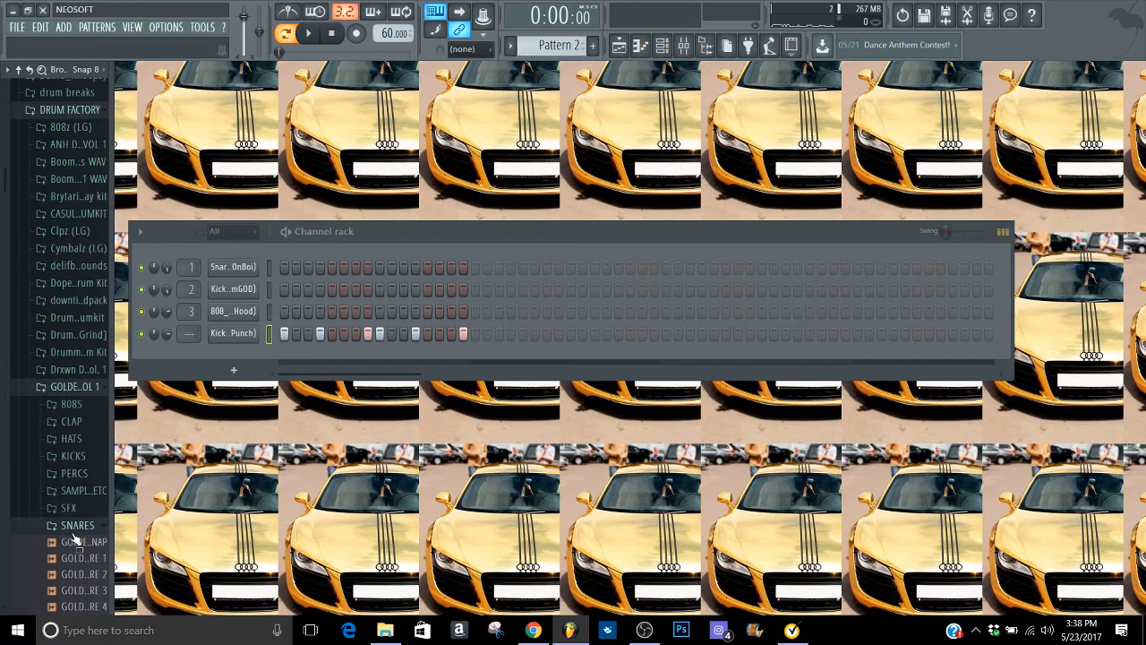
pyautogui.click(70, 574)
pyautogui.click(62, 590)
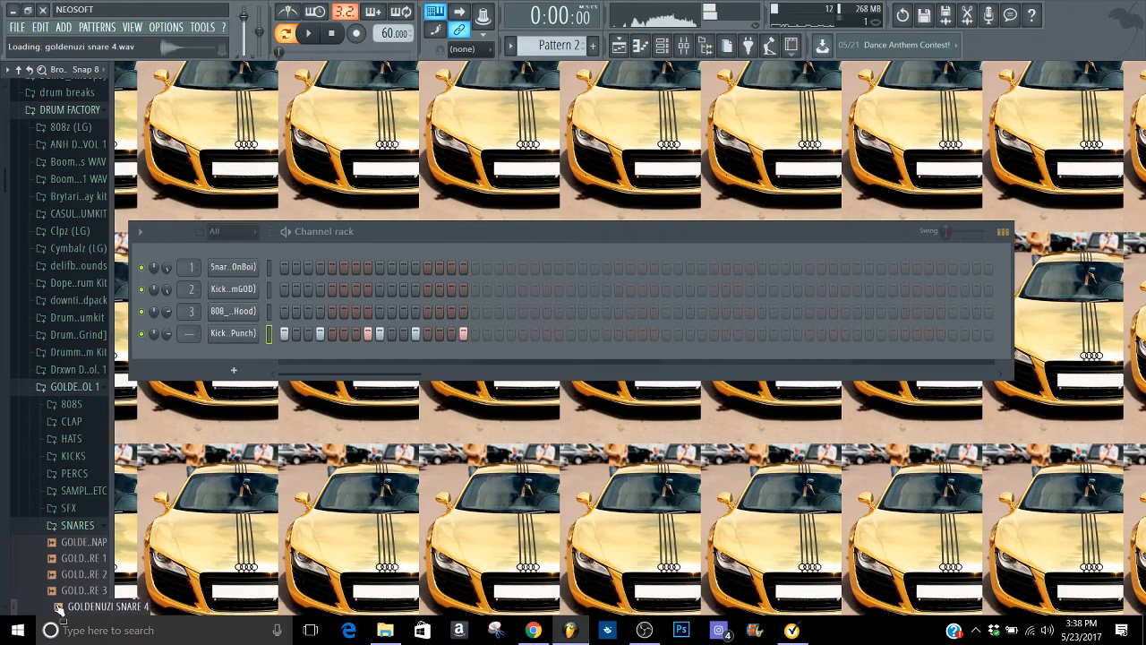
pyautogui.click(42, 388)
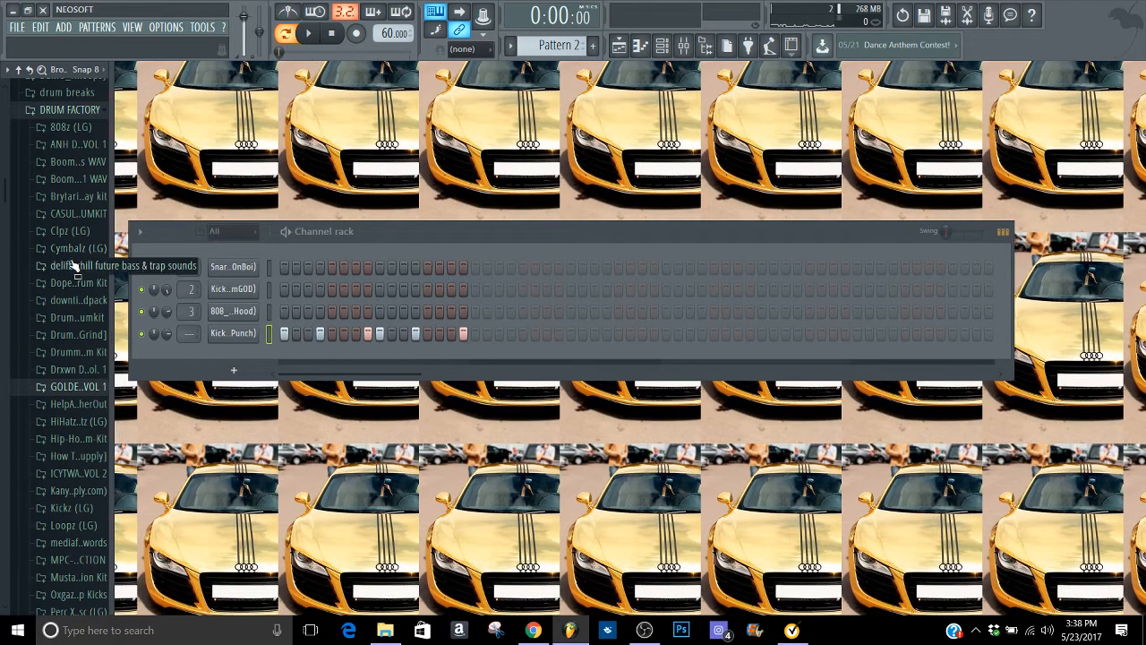
# Step: Audition Mexi Snare from the drum kit's claps and snares folder and add it as a new channel
pyautogui.click(72, 318)
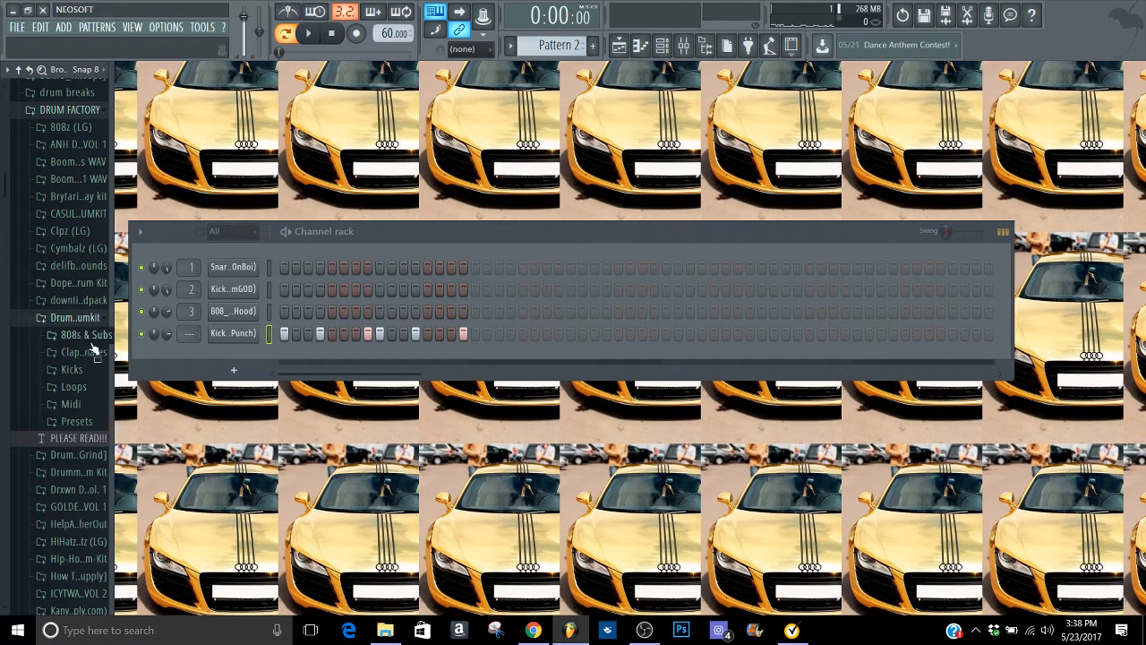
pyautogui.click(80, 351)
pyautogui.click(85, 402)
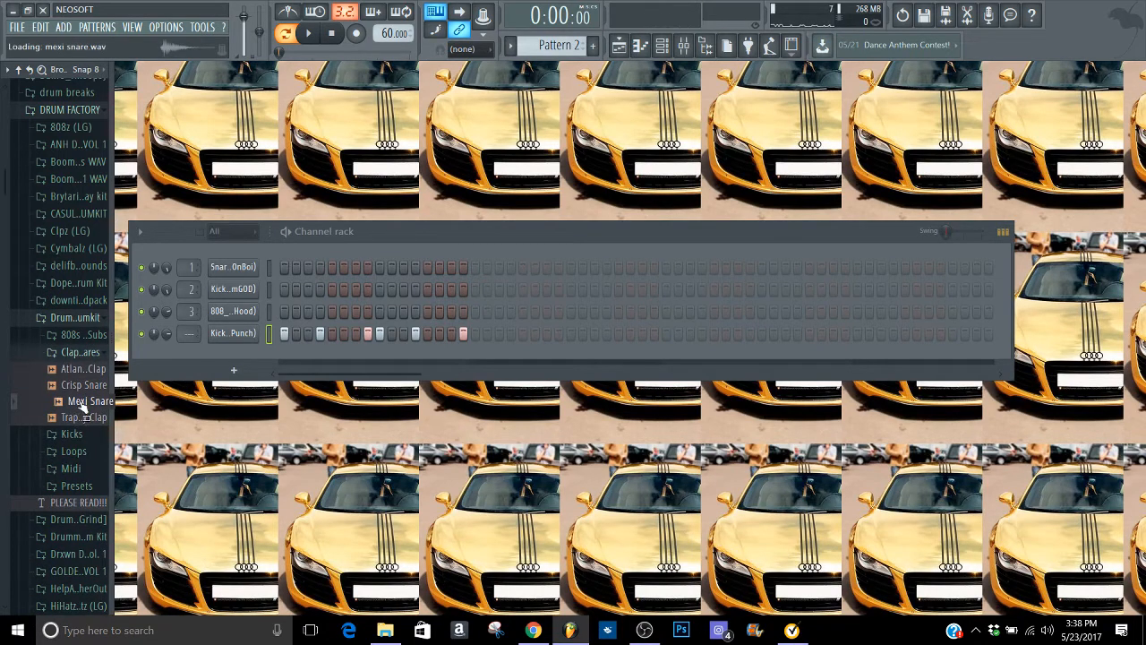
pyautogui.moveTo(80, 404); pyautogui.dragTo(237, 355)
# Step: Program Mexi Snare hits on steps 5, 8, 10, 13 and 16, and reduce the DatPunch kick to steps 1, 4, 11 and 16
pyautogui.press('space')
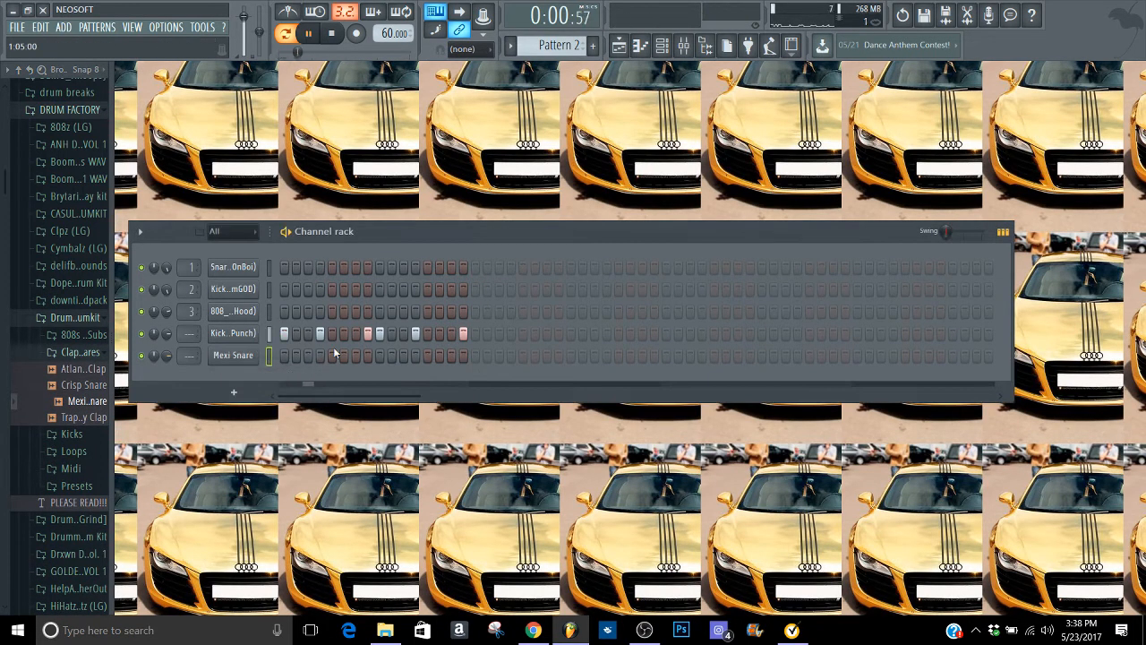
pyautogui.click(332, 355)
pyautogui.press('space')
pyautogui.click(368, 356)
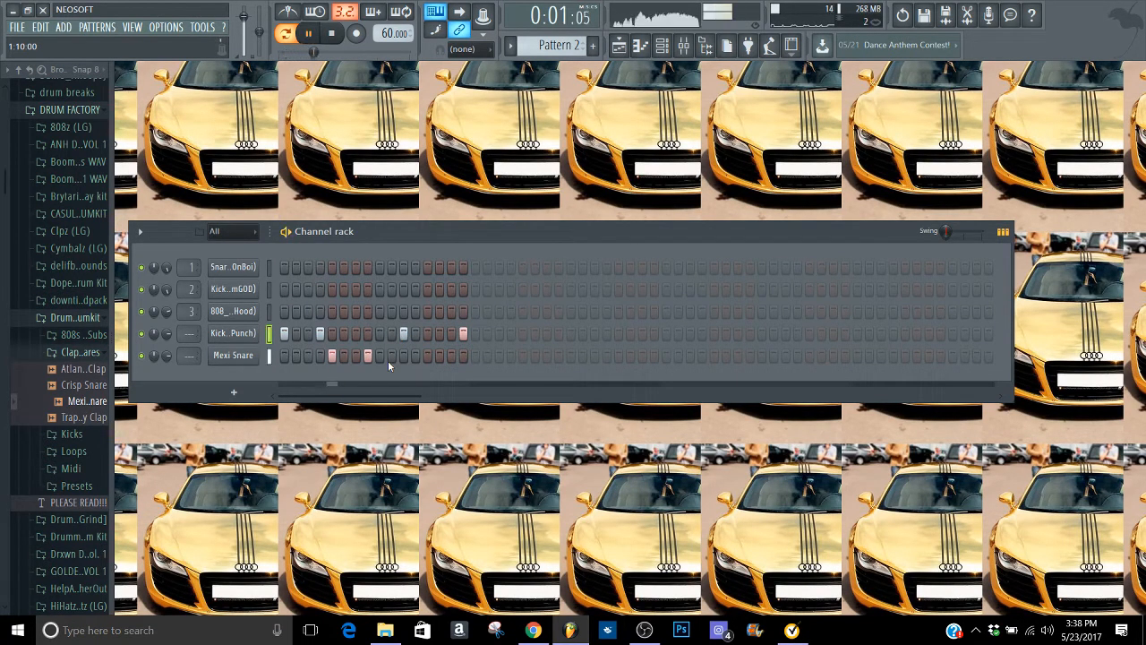
pyautogui.click(392, 355)
pyautogui.click(427, 355)
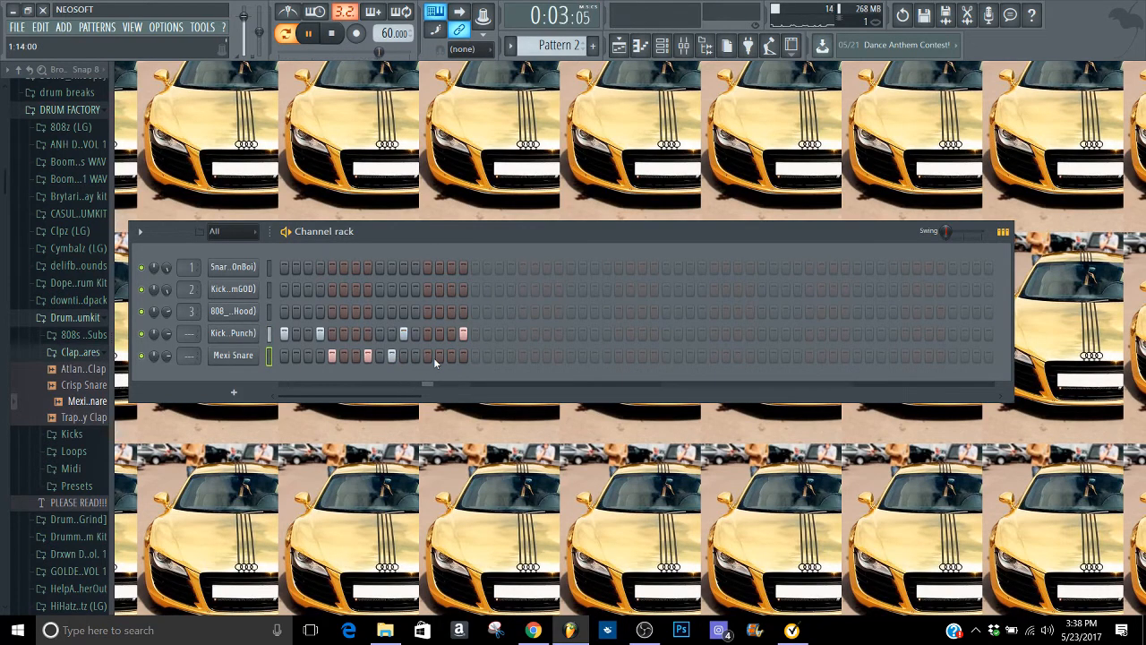
pyautogui.click(463, 355)
# Step: Remove the DatPunch kick's hit on step 16 and set the project tempo to 70 BPM
pyautogui.click(464, 334)
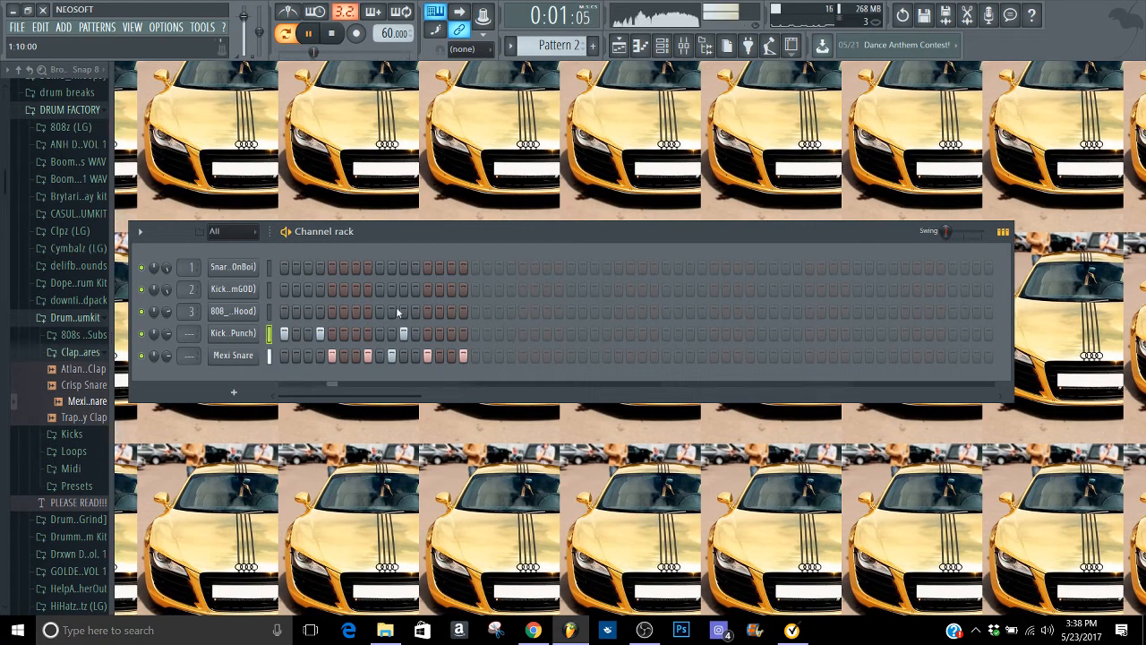
pyautogui.scroll(-3, 389, 34)
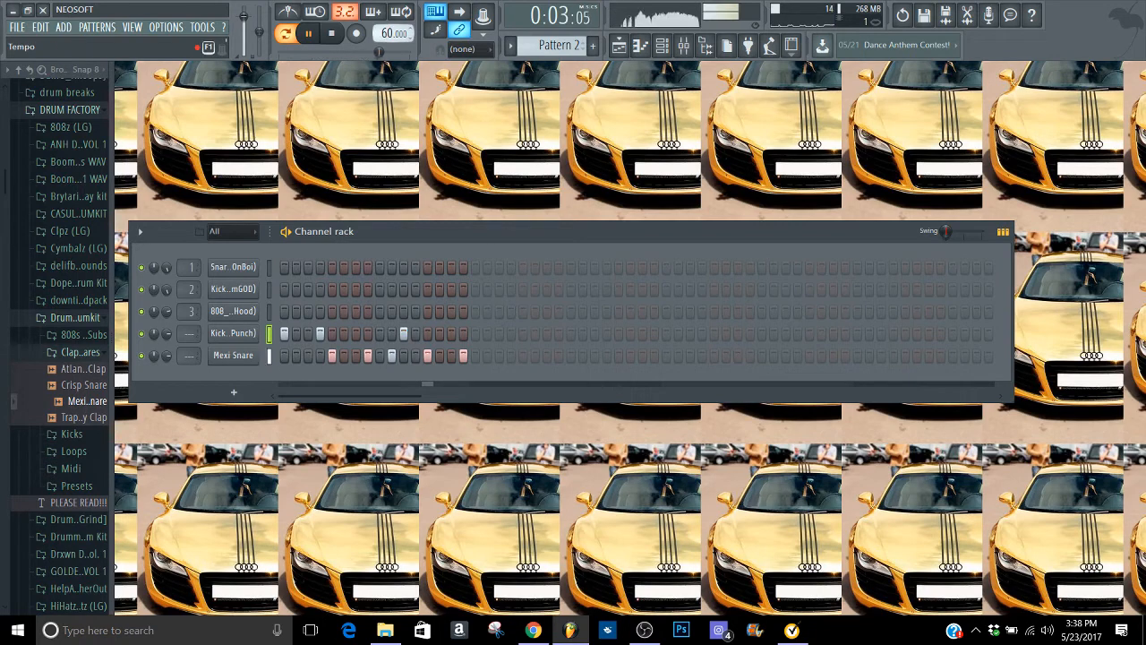
pyautogui.press('space')
# Step: Audition the kit's claps, add Atlanta Sauce Clap as a channel with hits on steps 5 and 13, and set Mexi Snare's volume to 94%
pyautogui.click(65, 369)
pyautogui.click(71, 385)
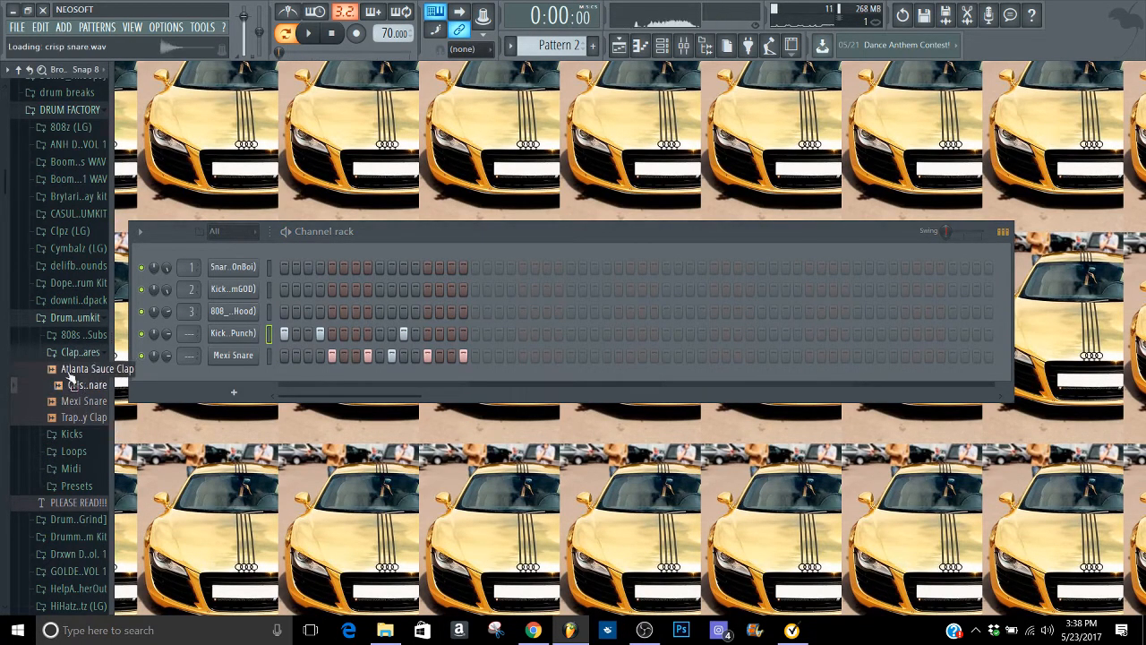
pyautogui.click(79, 371)
pyautogui.click(63, 419)
pyautogui.moveTo(81, 369); pyautogui.dragTo(231, 378)
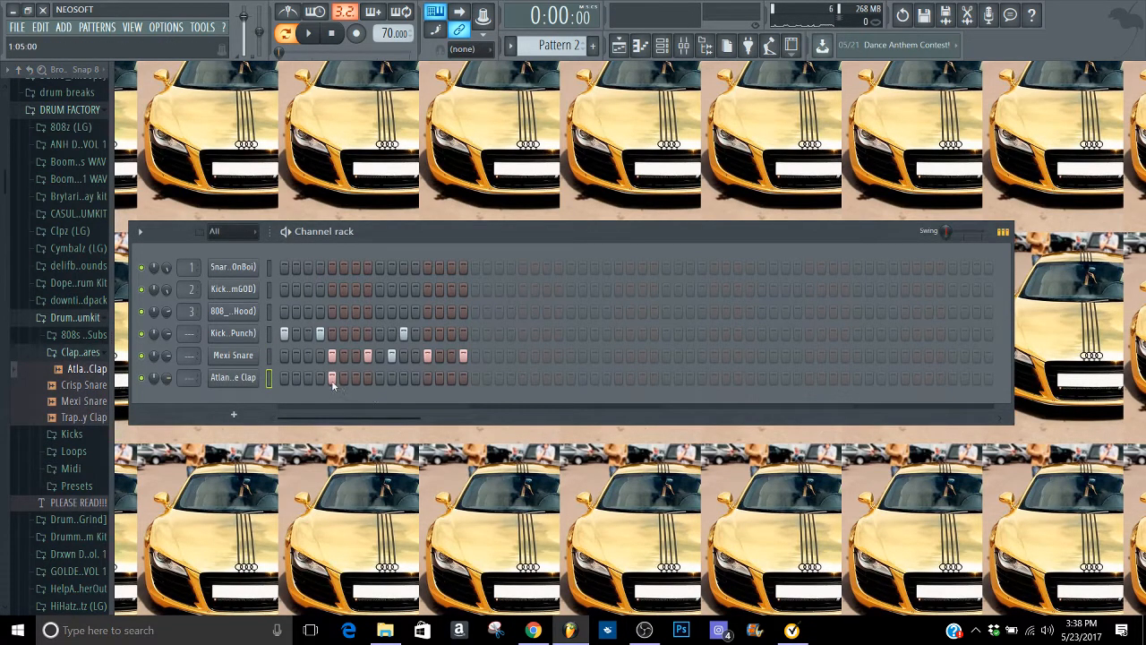
pyautogui.click(427, 379)
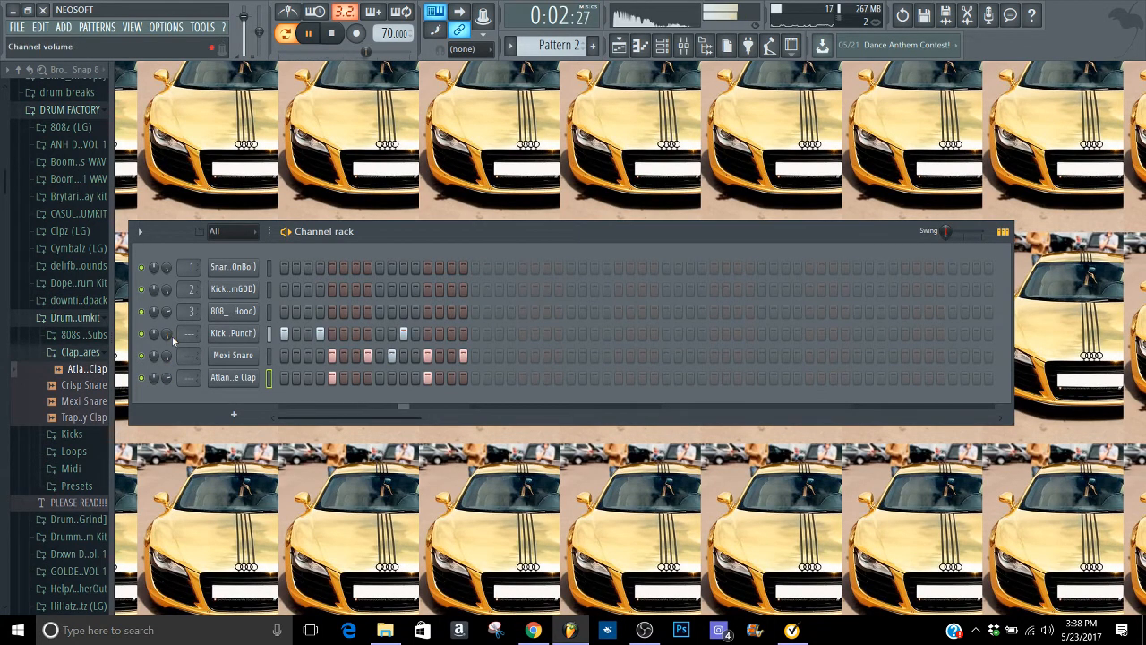
pyautogui.moveTo(172, 356); pyautogui.dragTo(172, 340)
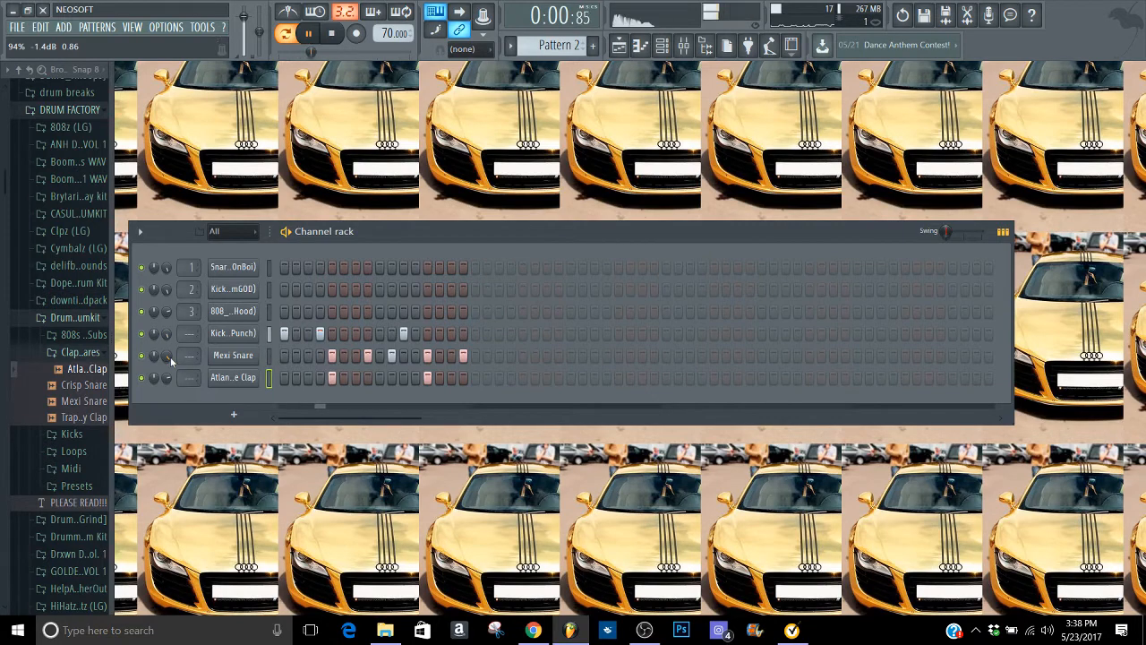
# Step: Add Major Sauce 808 from the kit's 808s and subs folder as a channel with hits on steps 1, 4 and 11, and play the pattern
pyautogui.click(70, 352)
pyautogui.click(70, 352)
pyautogui.click(70, 352)
pyautogui.click(71, 335)
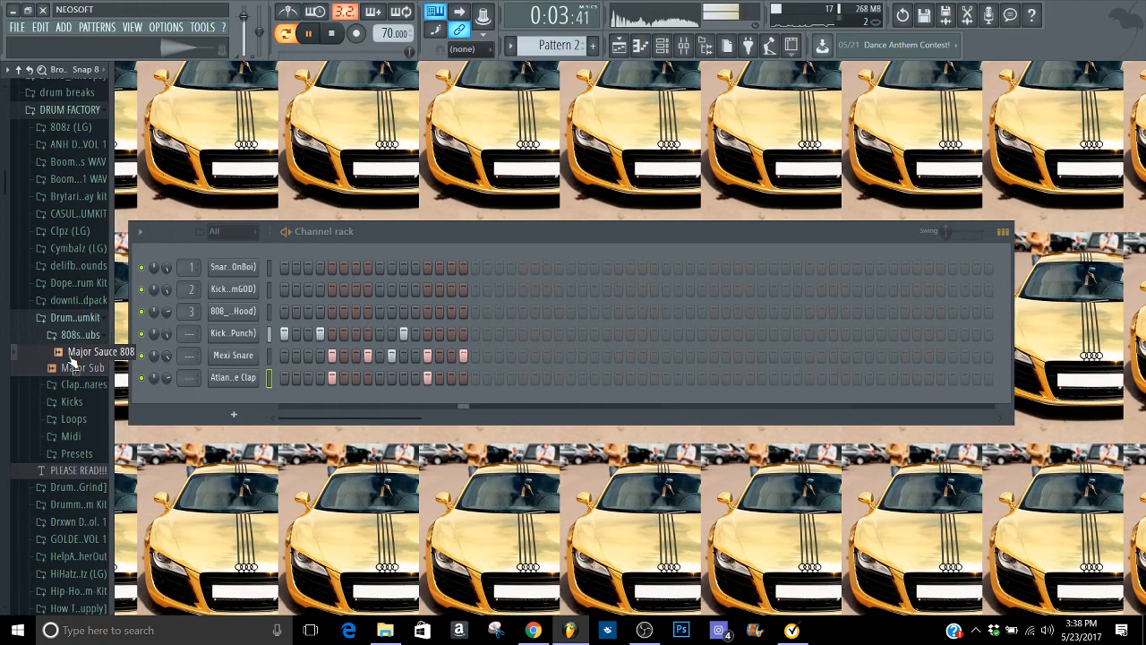
pyautogui.moveTo(73, 357); pyautogui.dragTo(280, 411)
pyautogui.click(284, 400)
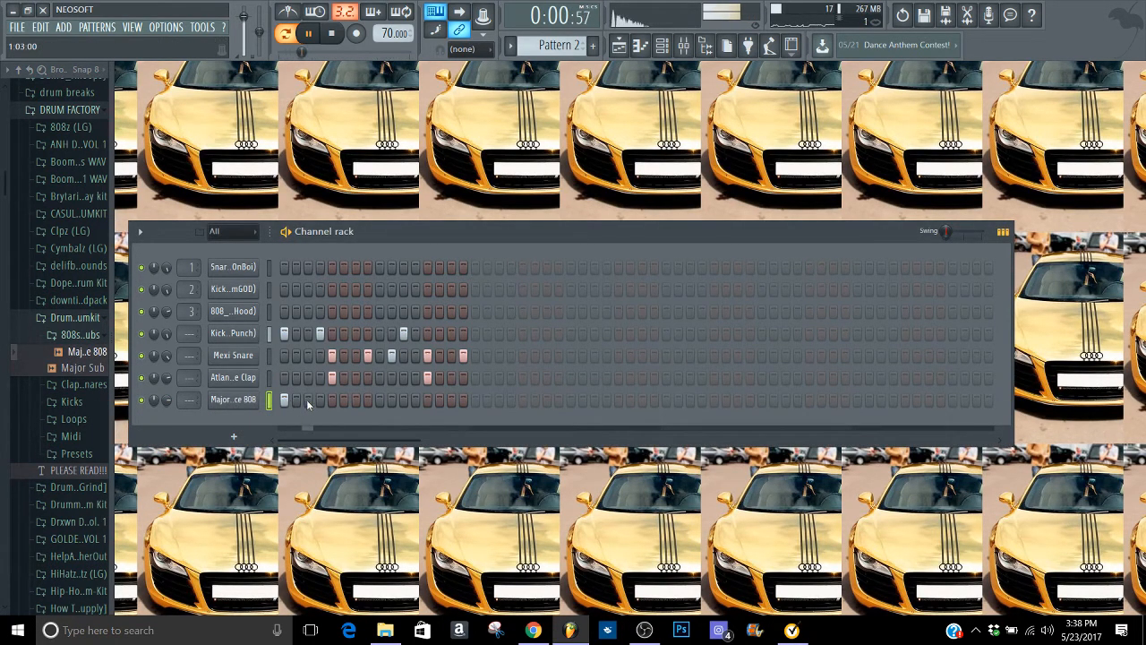
pyautogui.click(403, 400)
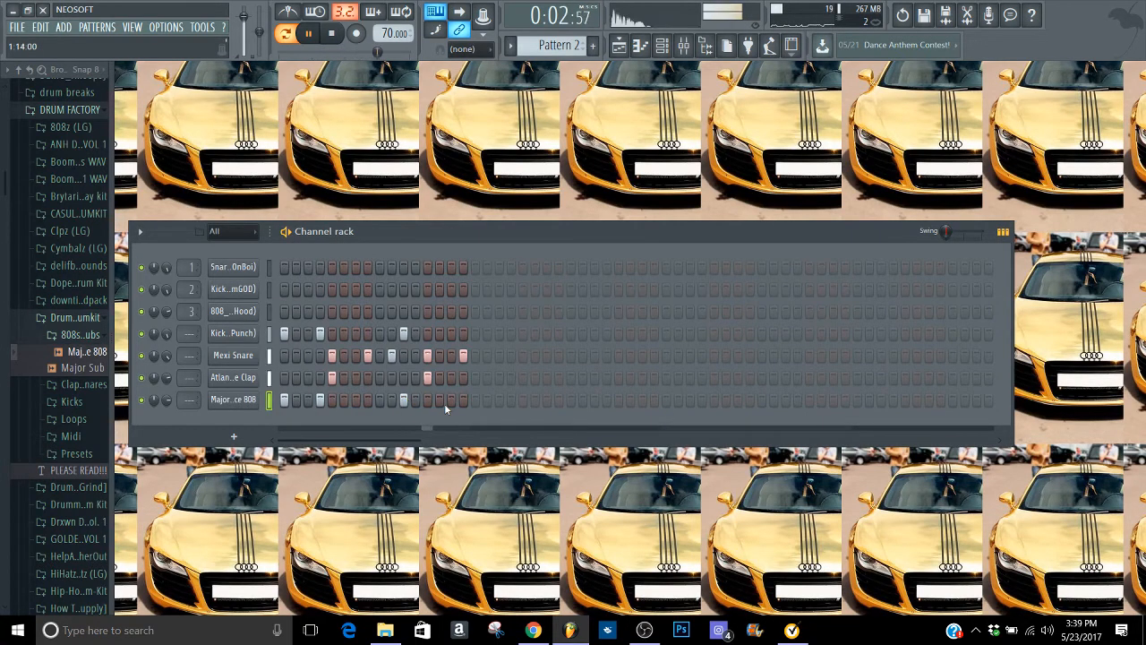
pyautogui.press('space')
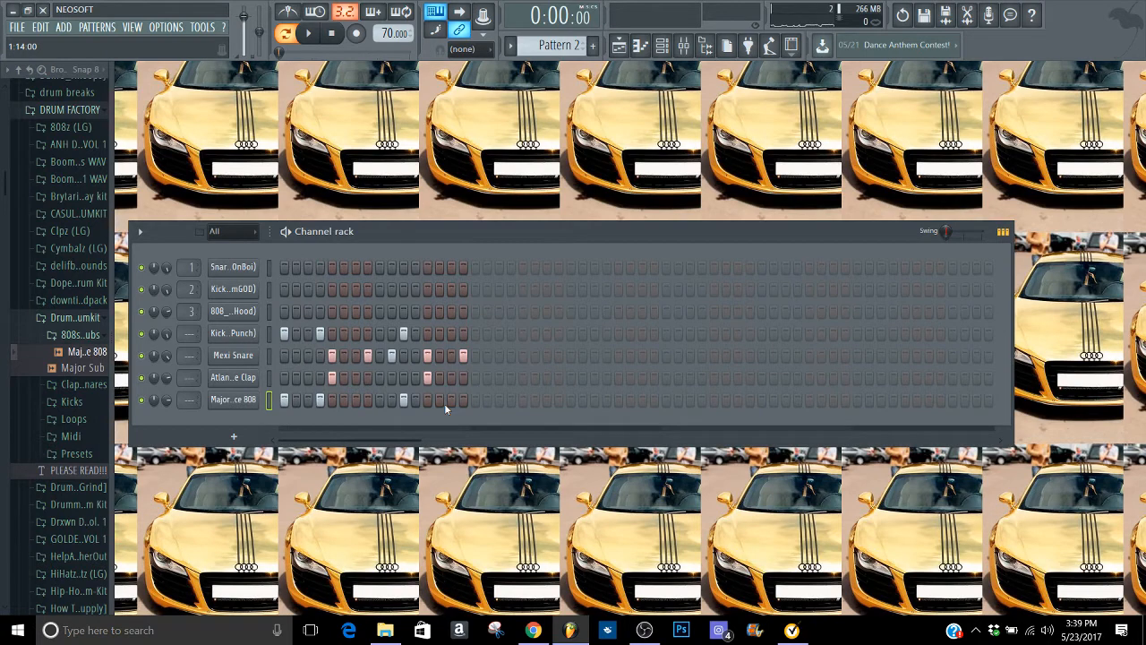
pyautogui.press('space')
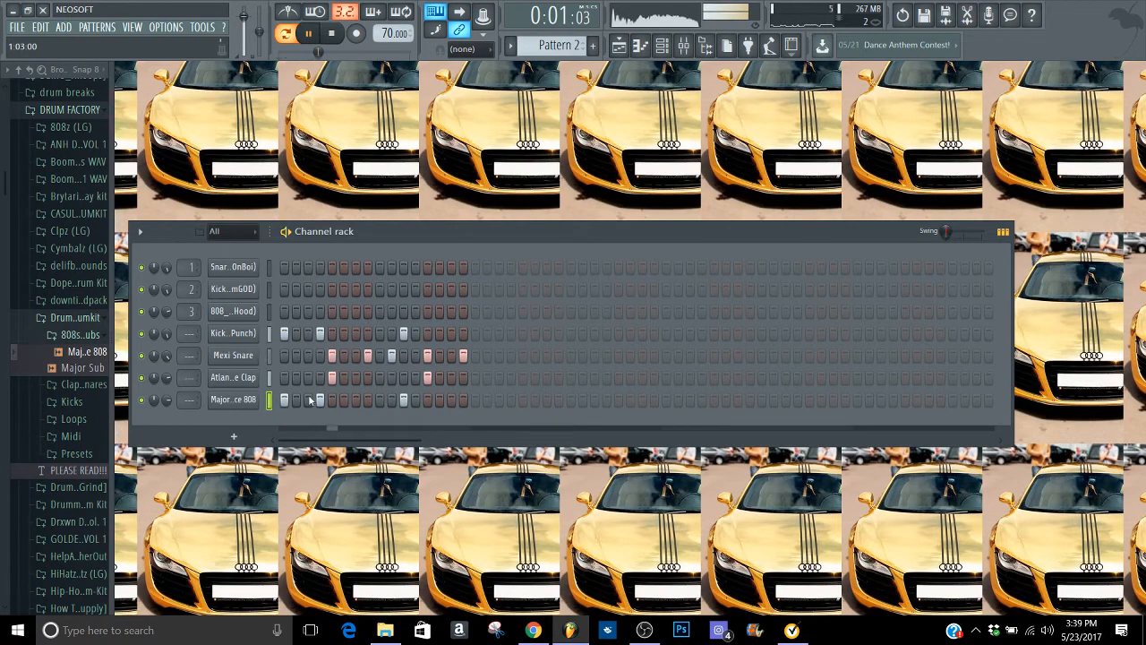
# Step: Make the Major Sauce 808 channel cut itself, using group 2, and open its miscellaneous settings
pyautogui.click(256, 400)
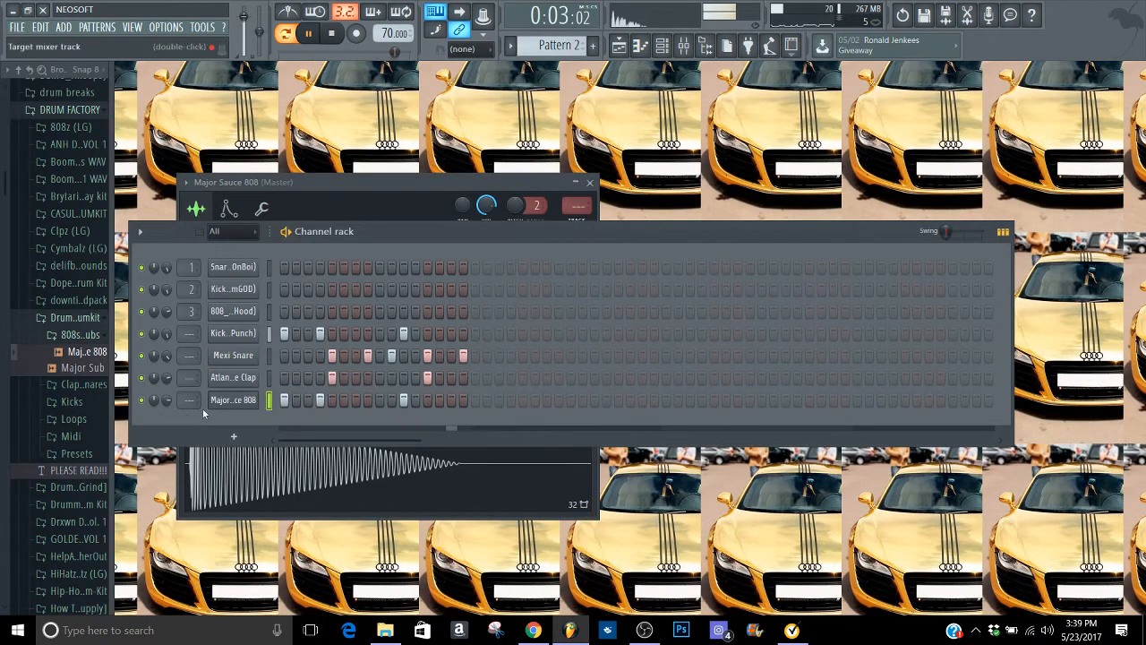
pyautogui.rightClick(228, 400)
pyautogui.click(288, 476)
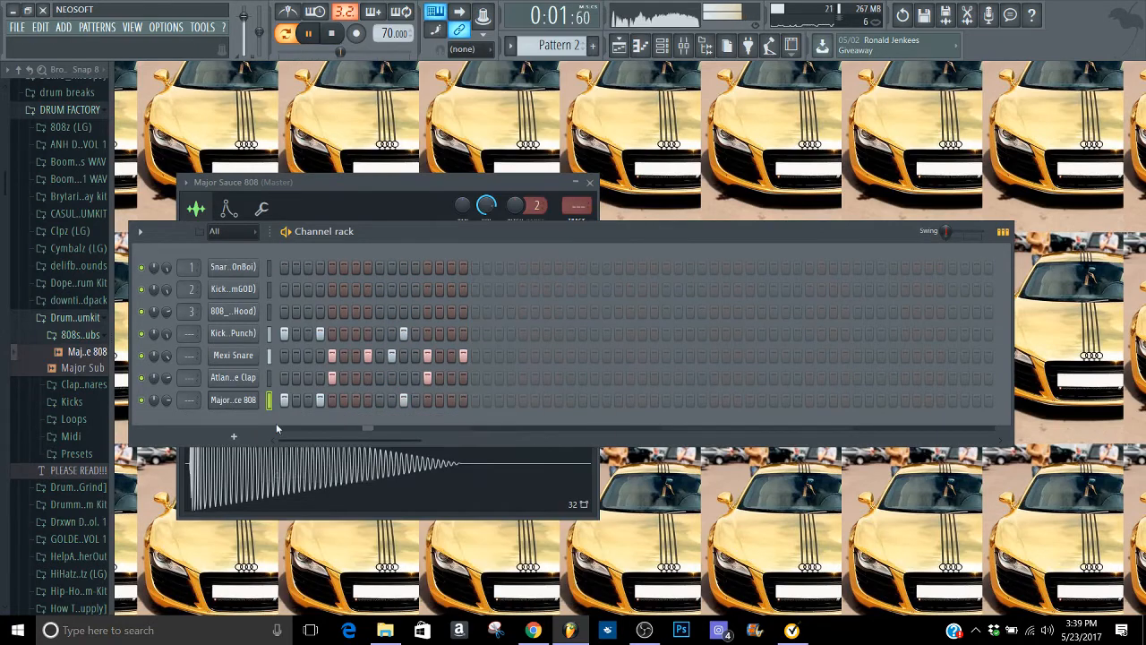
pyautogui.click(235, 400)
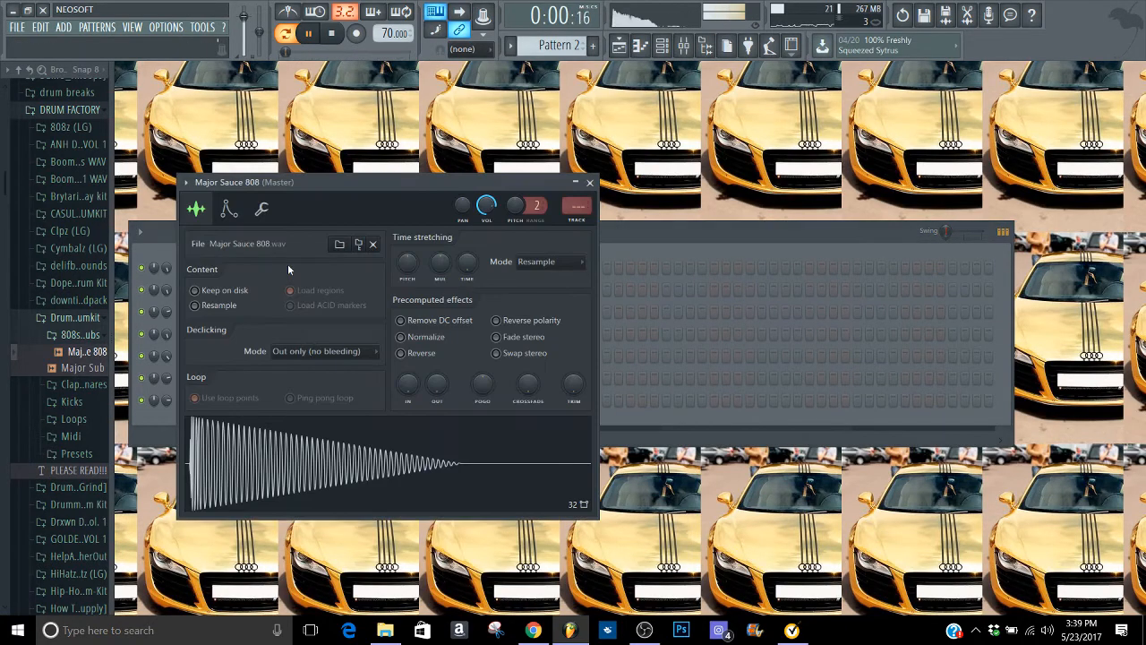
pyautogui.click(262, 208)
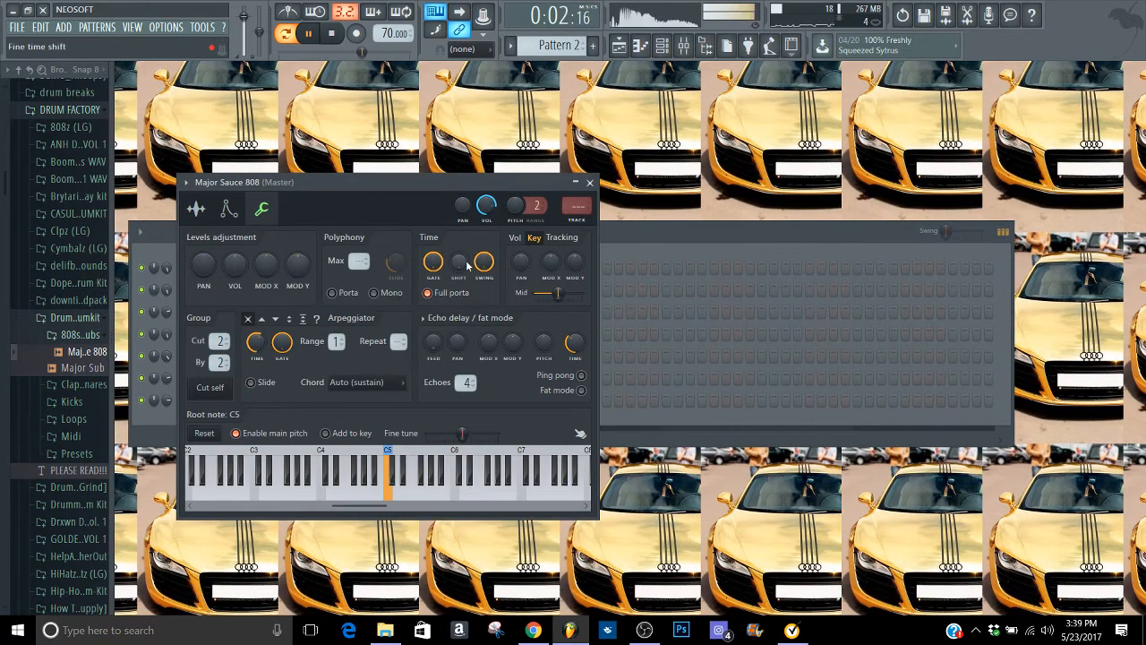
# Step: Shape the Major Sauce 808's volume envelope with maximum hold and no decay, sustain or release
pyautogui.click(229, 208)
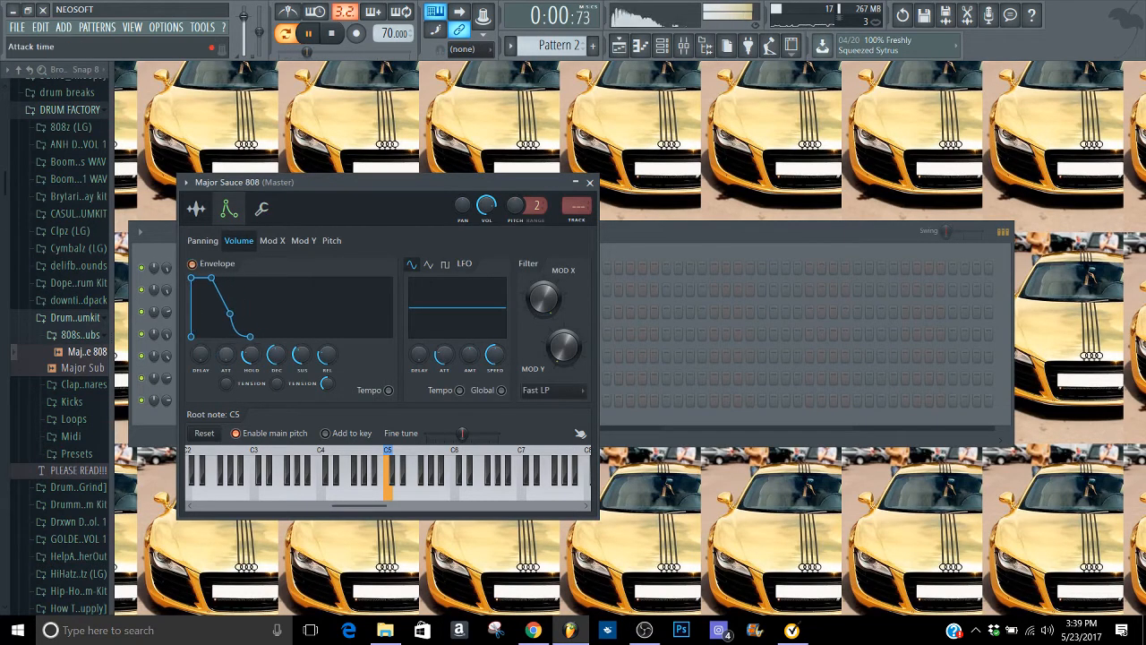
pyautogui.moveTo(252, 354); pyautogui.dragTo(276, 412)
pyautogui.moveTo(302, 355); pyautogui.dragTo(323, 411)
pyautogui.press('space')
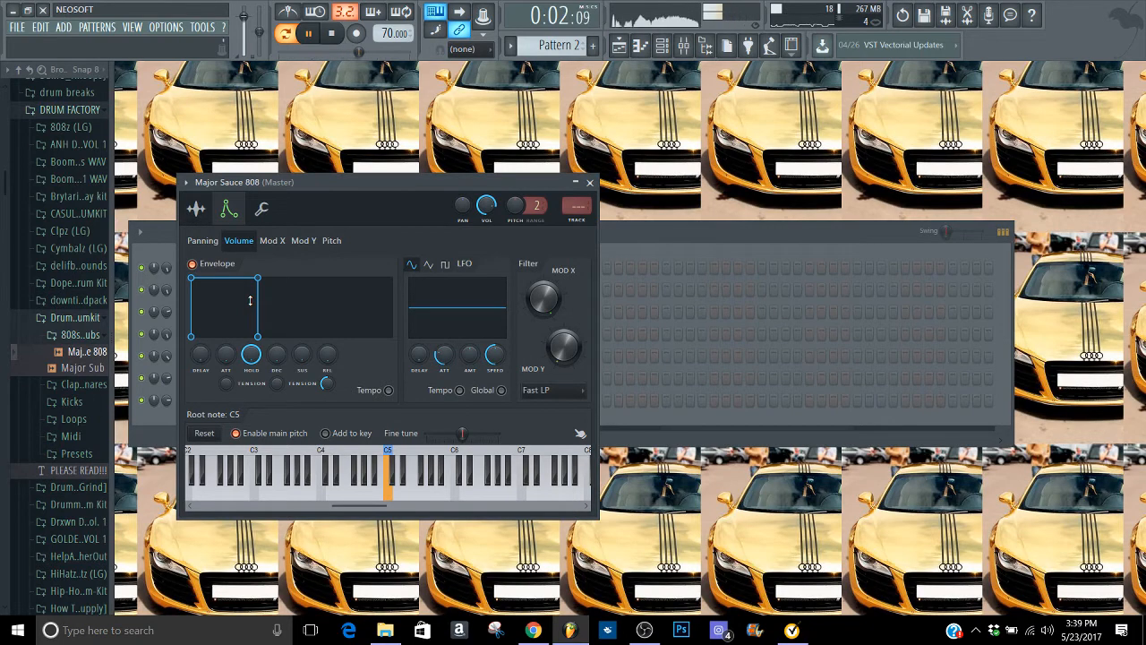
# Step: Select the DatPunch kick, Mexi Snare, clap and Major Sauce 808 channels and route them to consecutive mixer tracks starting from Insert 4
pyautogui.click(681, 256)
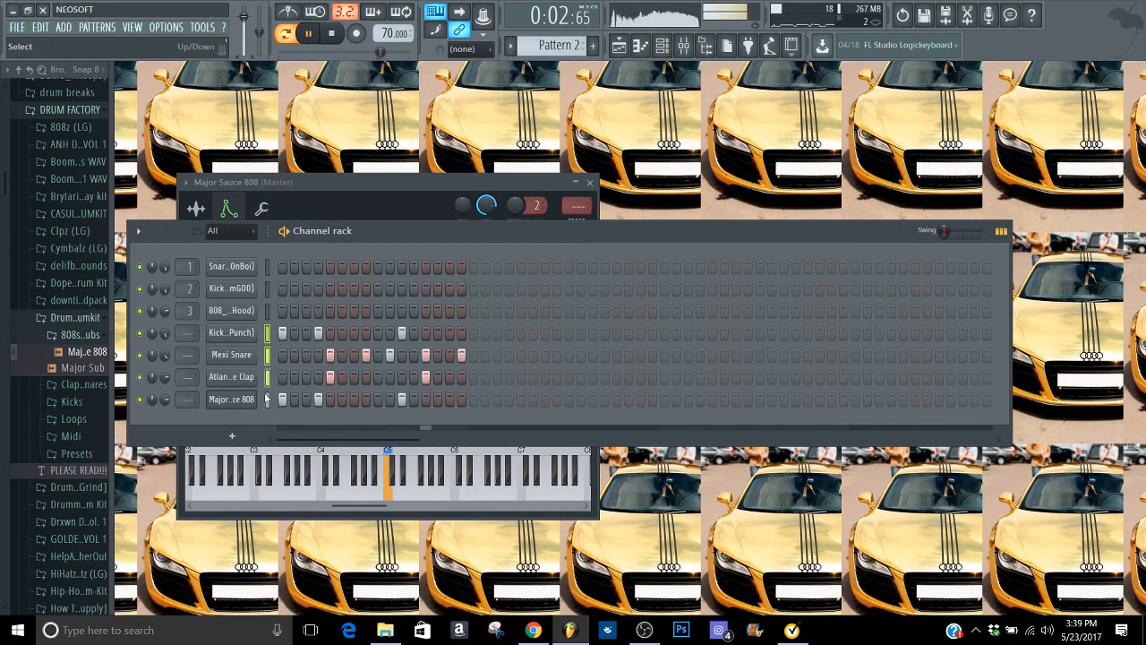
pyautogui.press('F9')
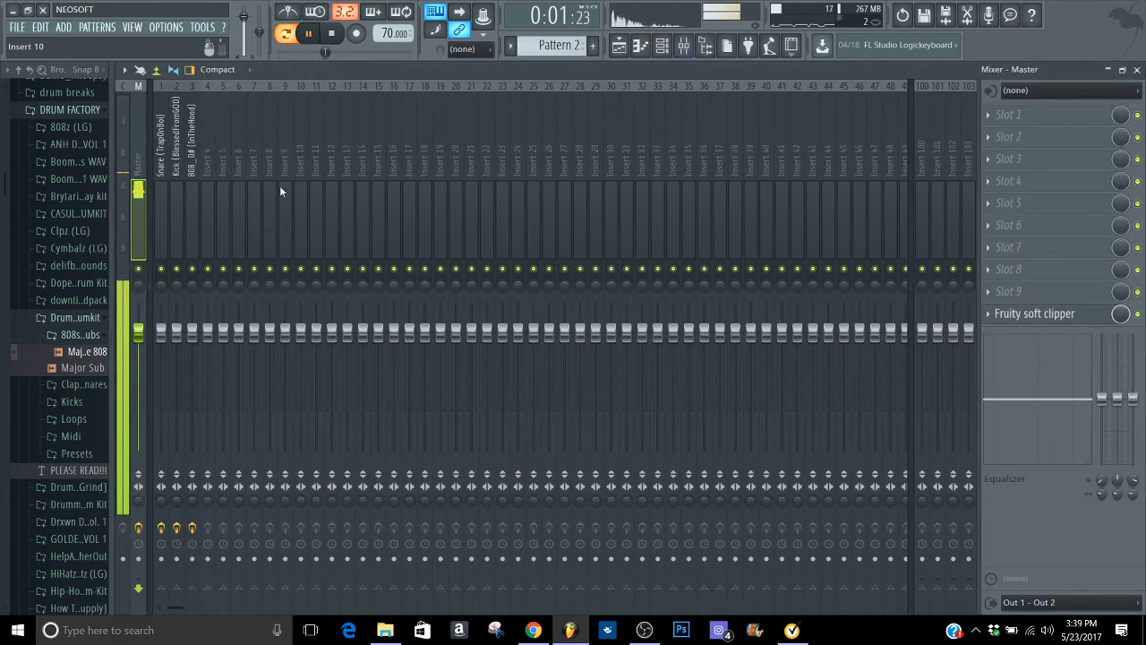
pyautogui.click(208, 190)
pyautogui.rightClick(208, 189)
pyautogui.moveTo(260, 192)
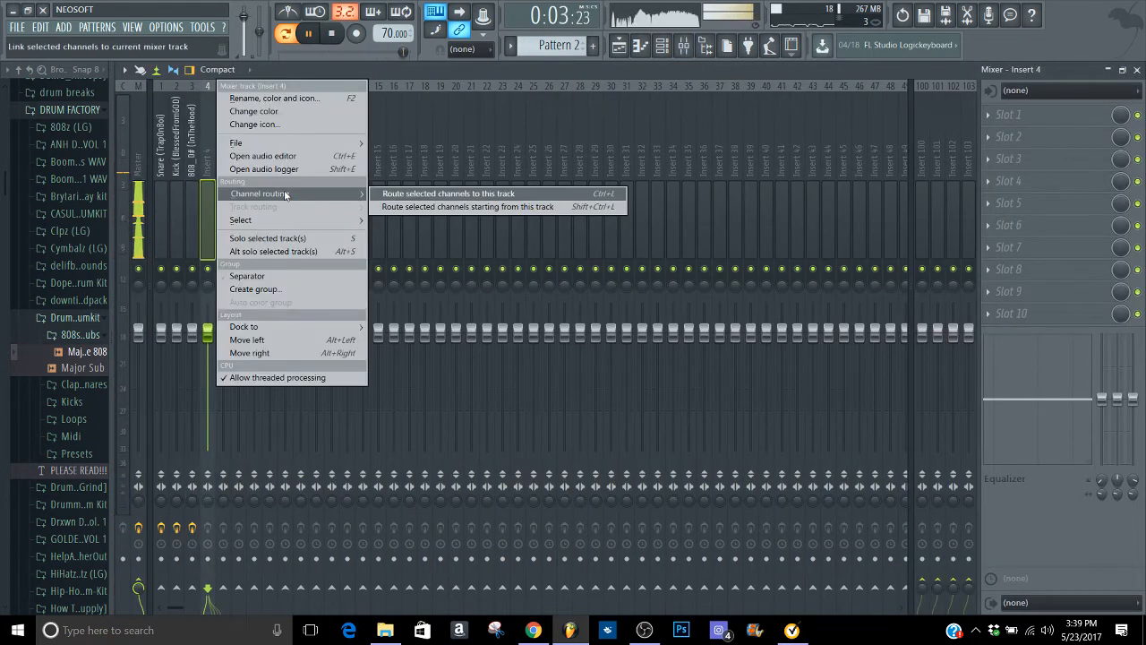
pyautogui.click(386, 208)
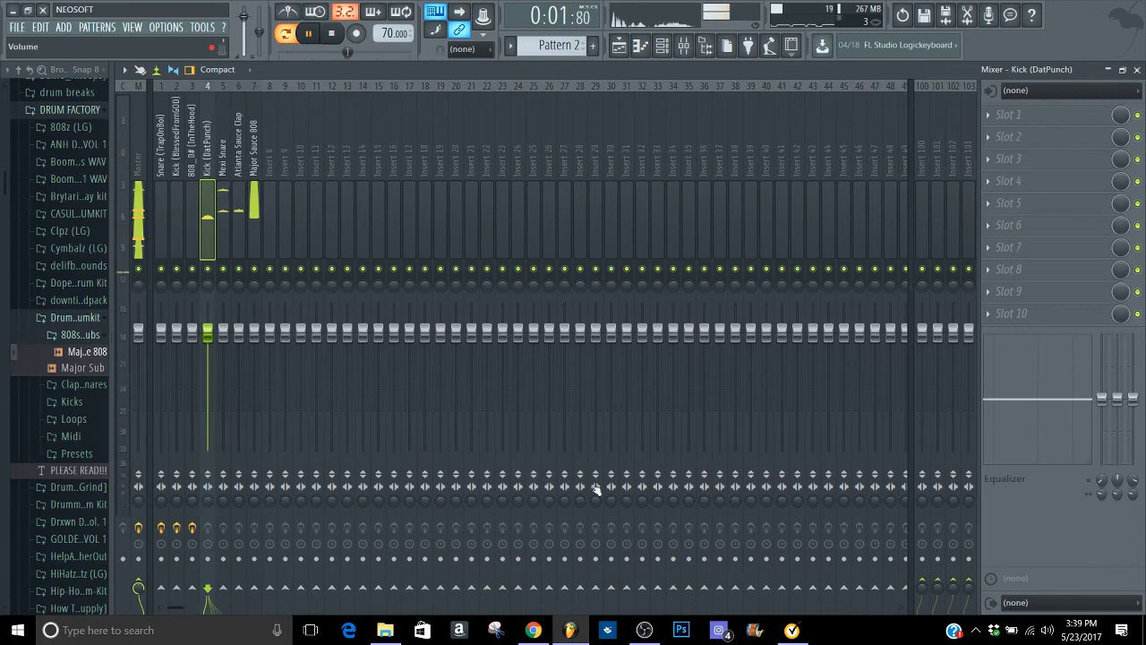
pyautogui.click(645, 629)
pyautogui.click(645, 630)
# Step: Solo the Kick (DatPunch) mixer track and load Fruity Parametric EQ 2 into its first effect slot
pyautogui.press('space')
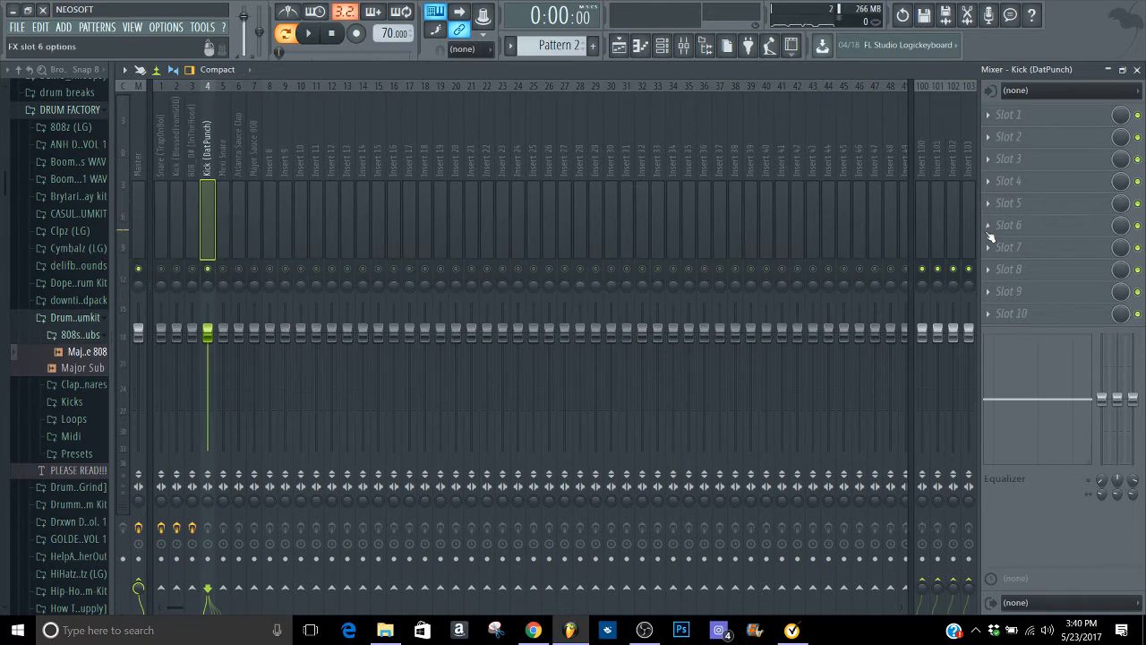
pyautogui.press('space')
pyautogui.click(1029, 115)
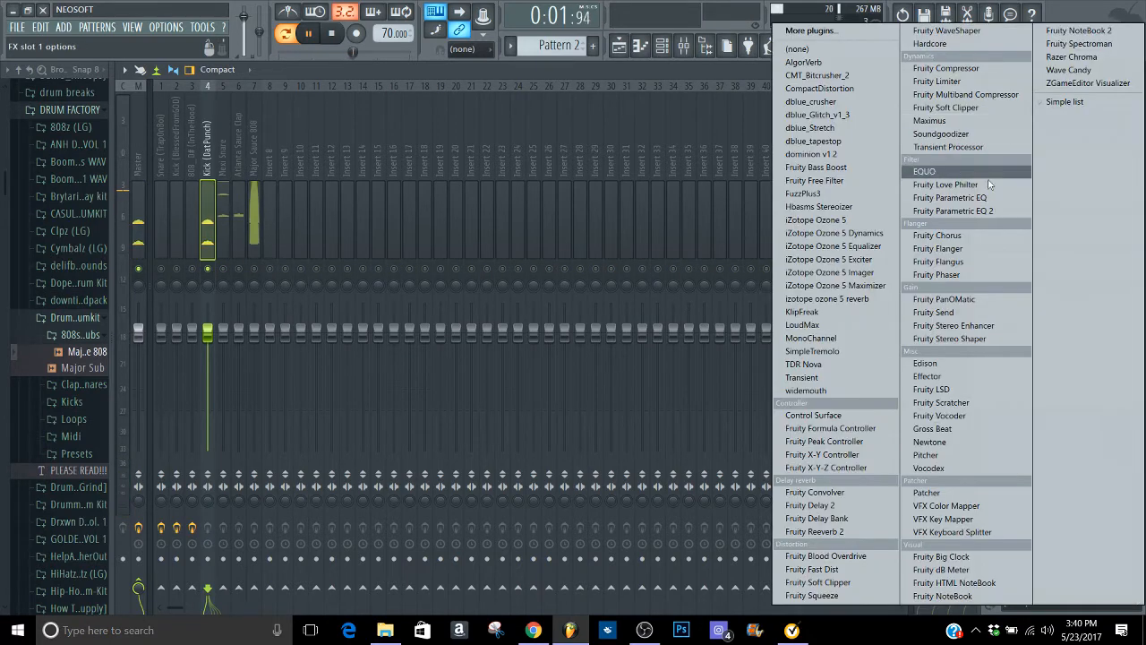
pyautogui.click(965, 209)
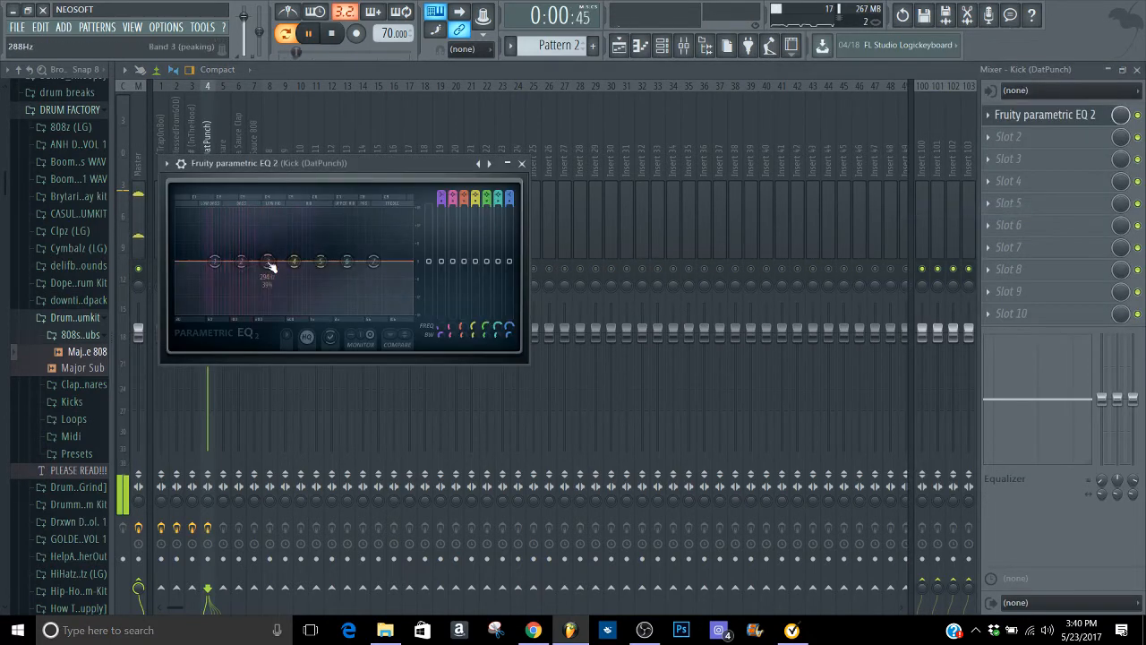
pyautogui.moveTo(272, 266); pyautogui.dragTo(299, 234)
pyautogui.rightClick(301, 235)
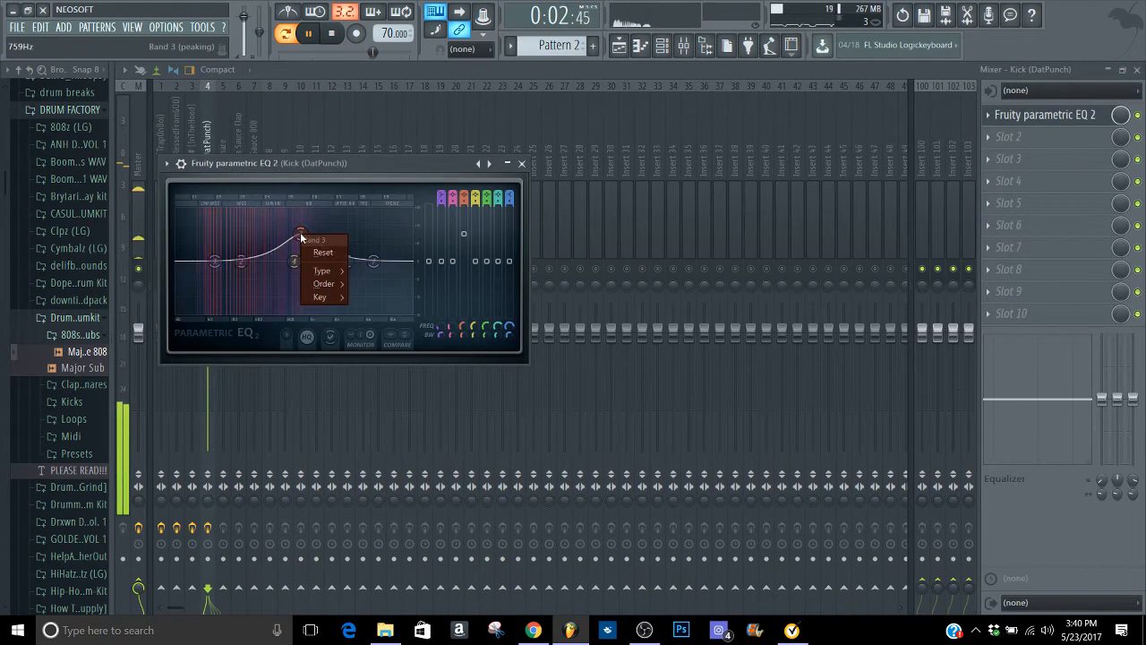
pyautogui.click(321, 251)
pyautogui.moveTo(241, 261); pyautogui.dragTo(298, 215)
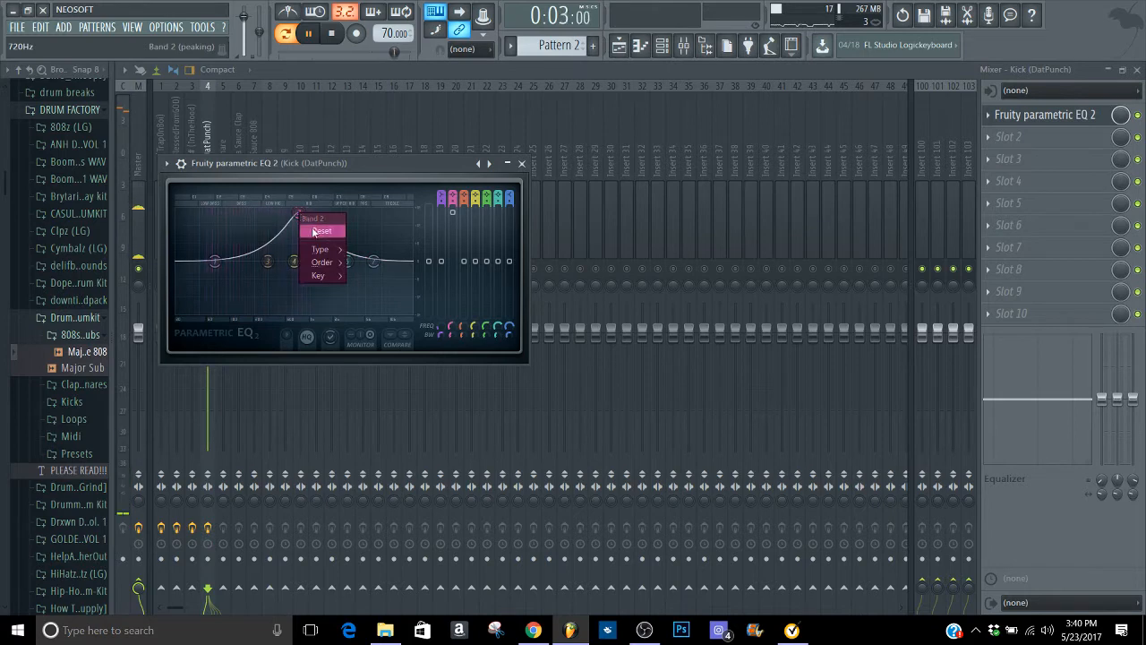
pyautogui.click(320, 230)
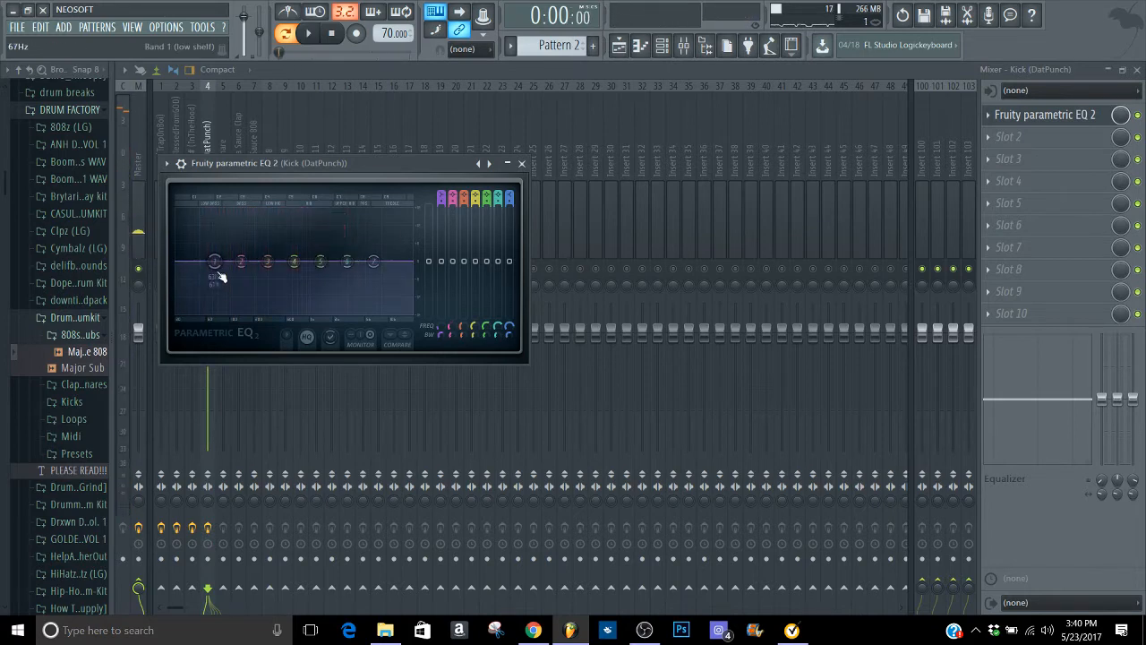
# Step: Shape the kick's EQ with about 3.7 dB of boost at 52 Hz, a boost near 720 Hz, and a cut of about 1.1 dB at 198 Hz
pyautogui.press('space')
pyautogui.moveTo(239, 263); pyautogui.dragTo(224, 258)
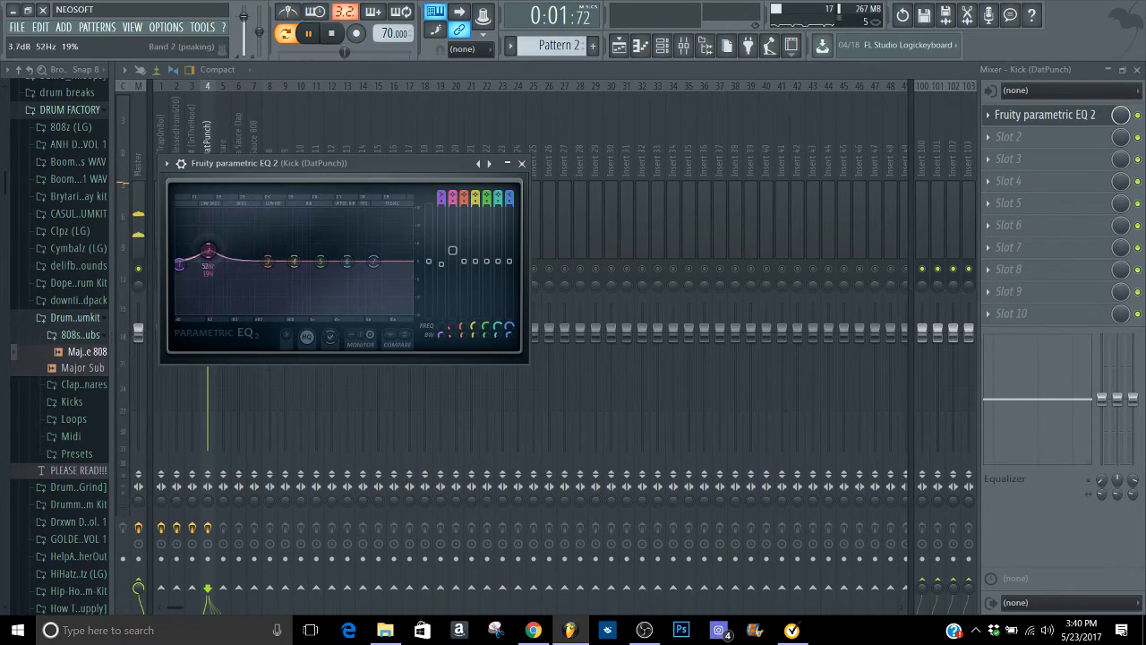
pyautogui.moveTo(294, 261); pyautogui.dragTo(298, 249)
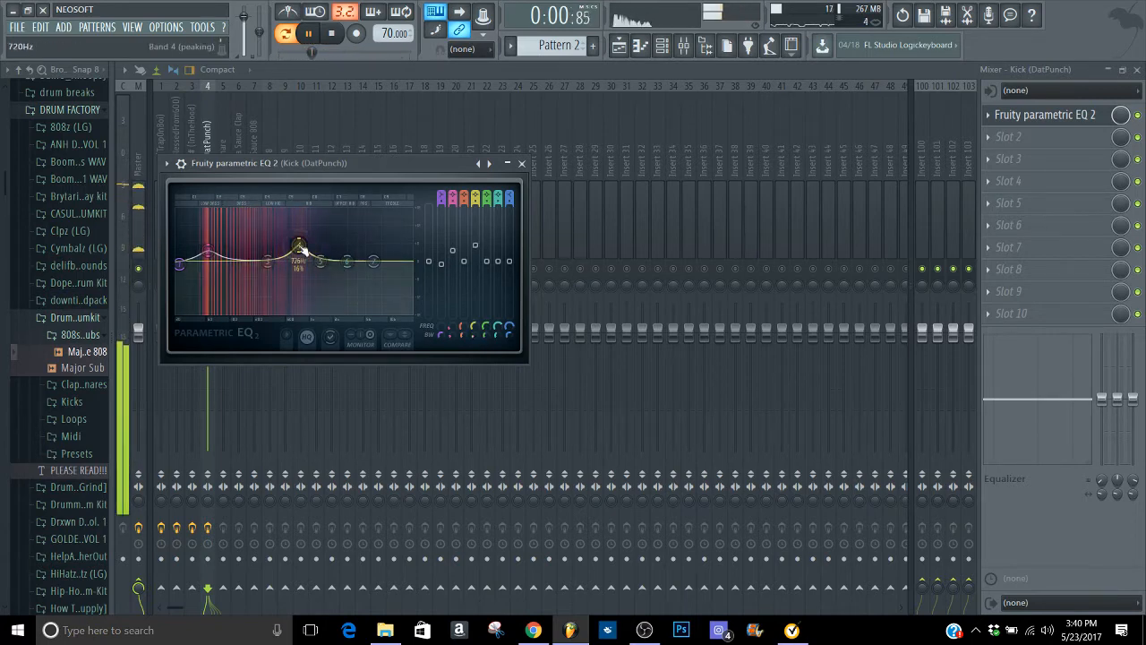
pyautogui.moveTo(267, 261); pyautogui.dragTo(254, 263)
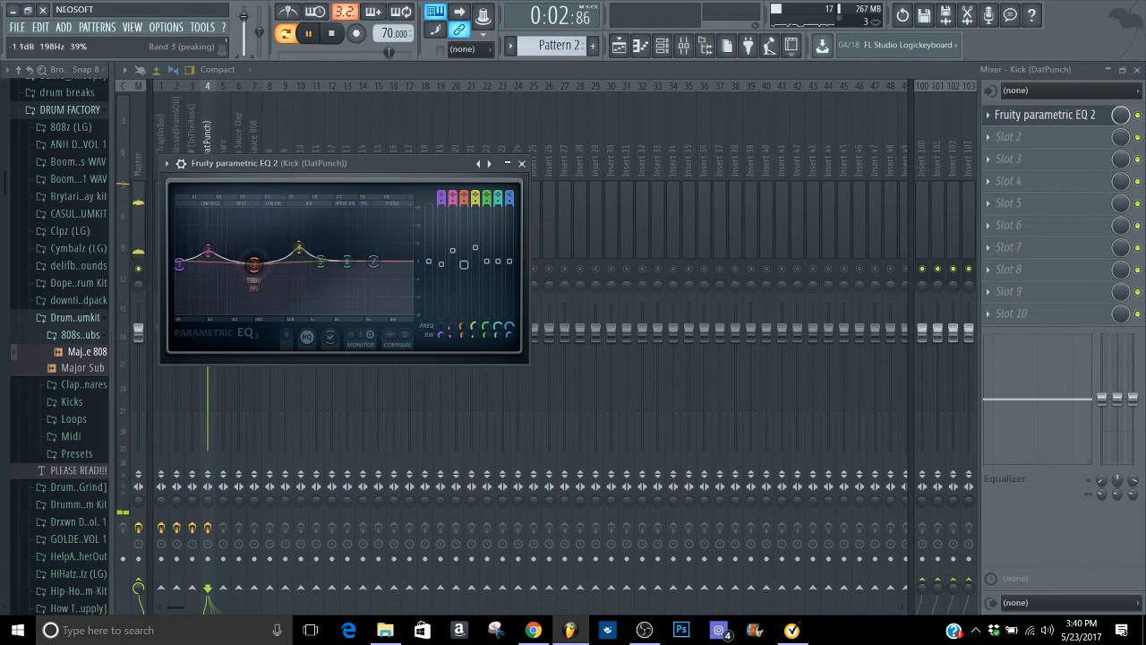
# Step: Roll off the kick's high end with EQ band 7 and dip band 6 slightly at about 3730 Hz
pyautogui.moveTo(373, 261); pyautogui.dragTo(410, 319)
pyautogui.moveTo(509, 335); pyautogui.dragTo(510, 319)
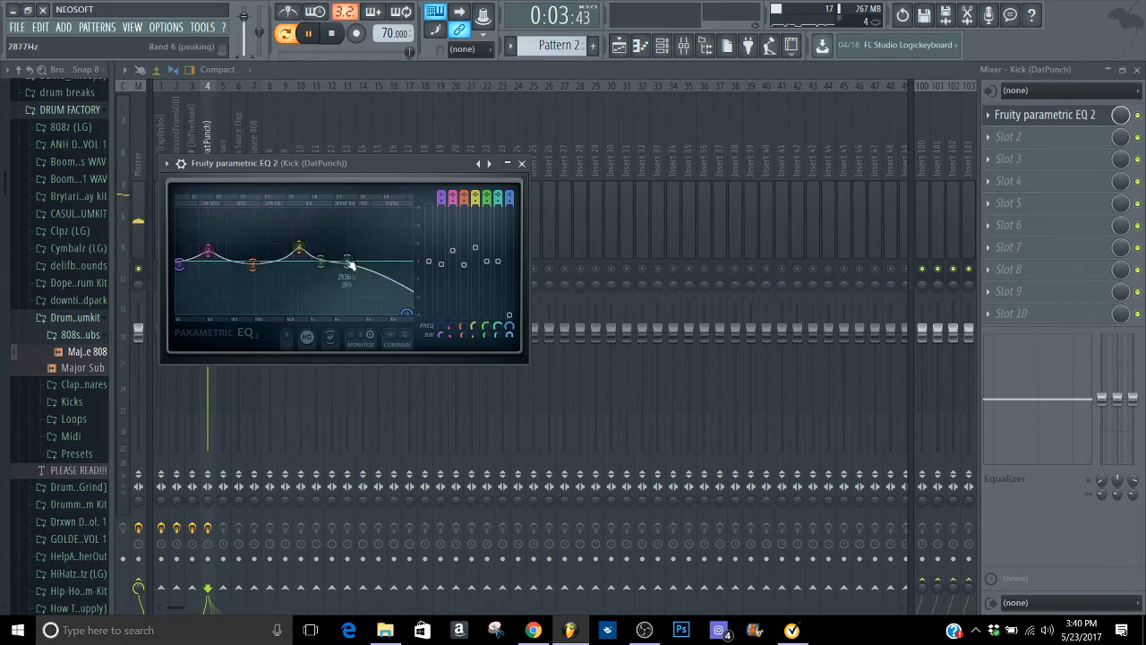
pyautogui.moveTo(349, 264); pyautogui.dragTo(357, 268)
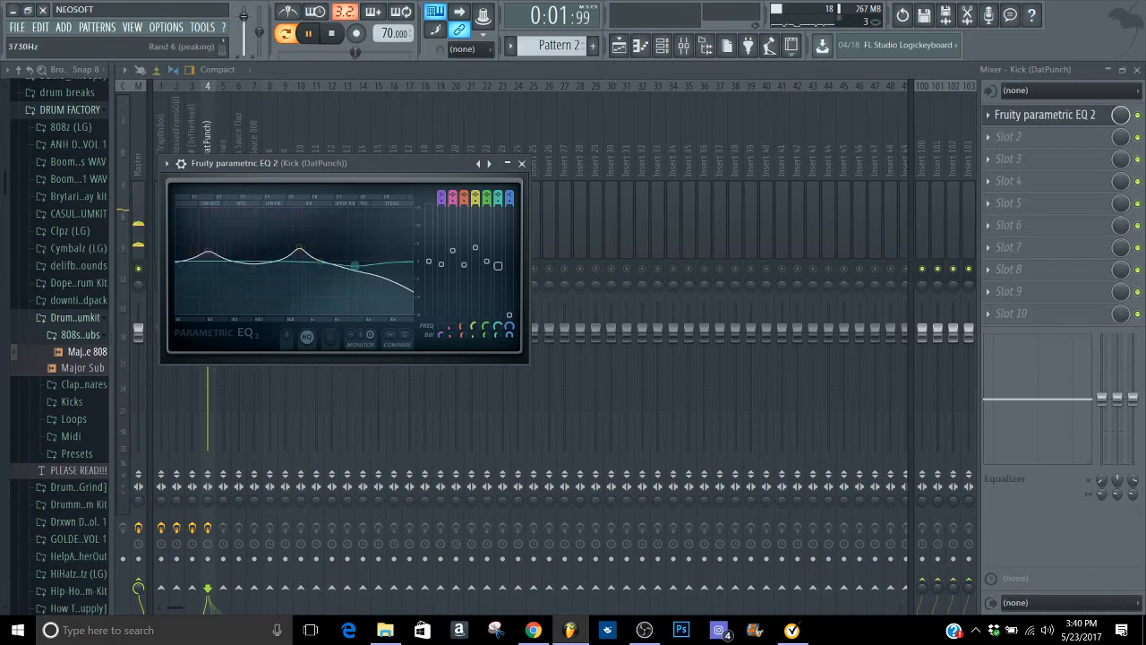
# Step: Compare the kick's EQ curve with its flat spare state during playback
pyautogui.click(405, 336)
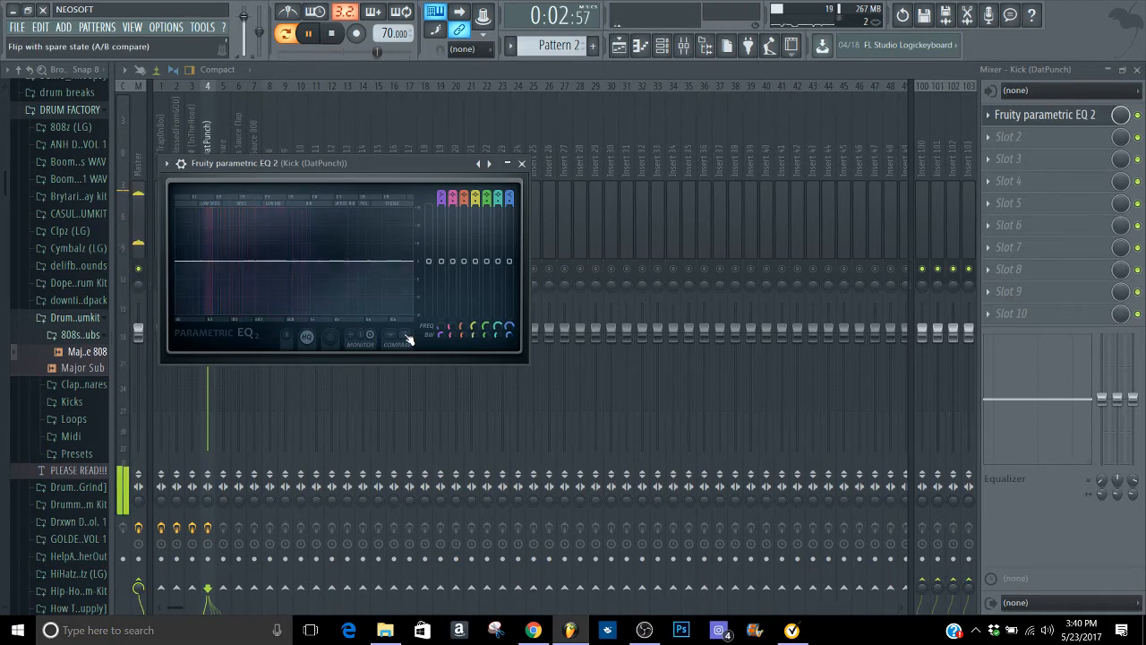
pyautogui.click(406, 336)
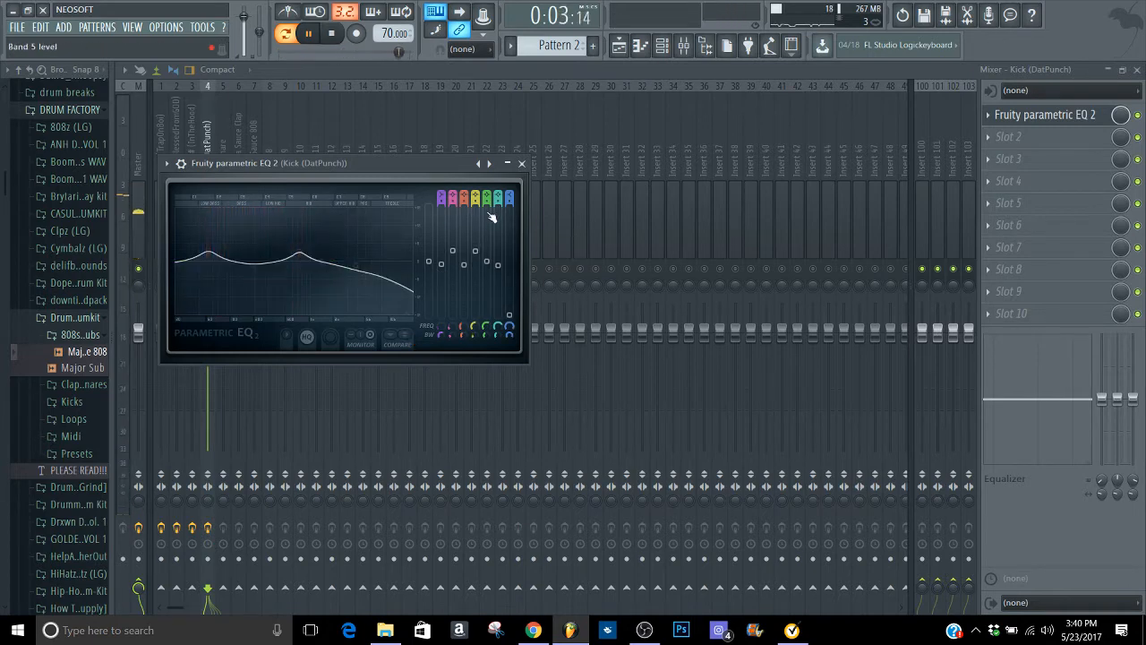
pyautogui.press('space')
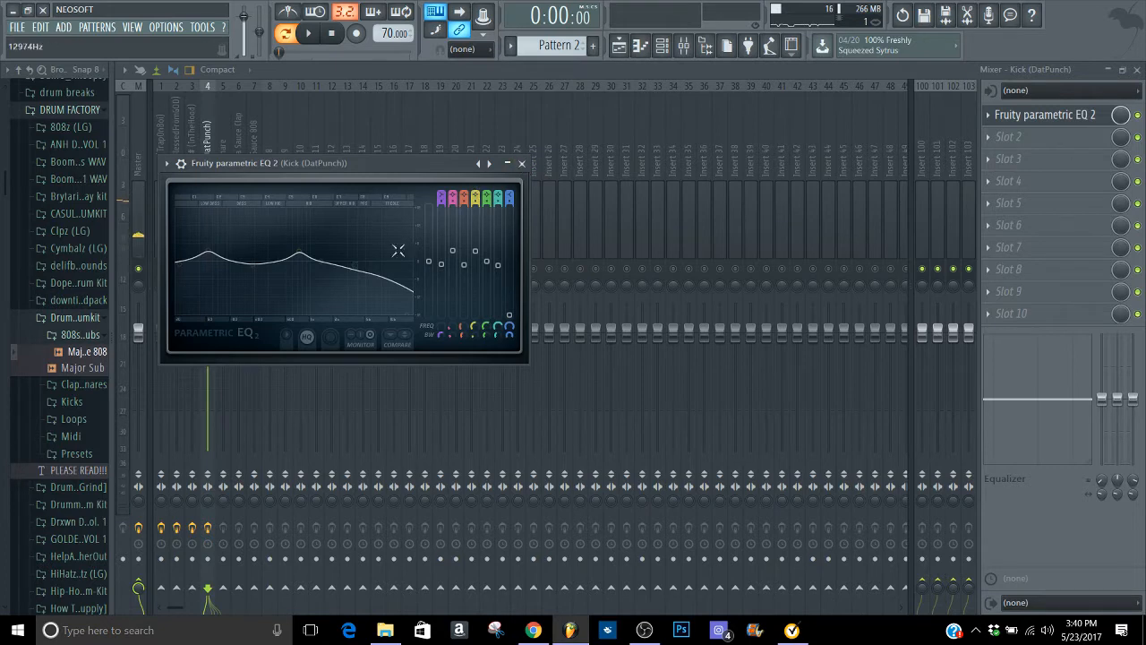
pyautogui.press('space')
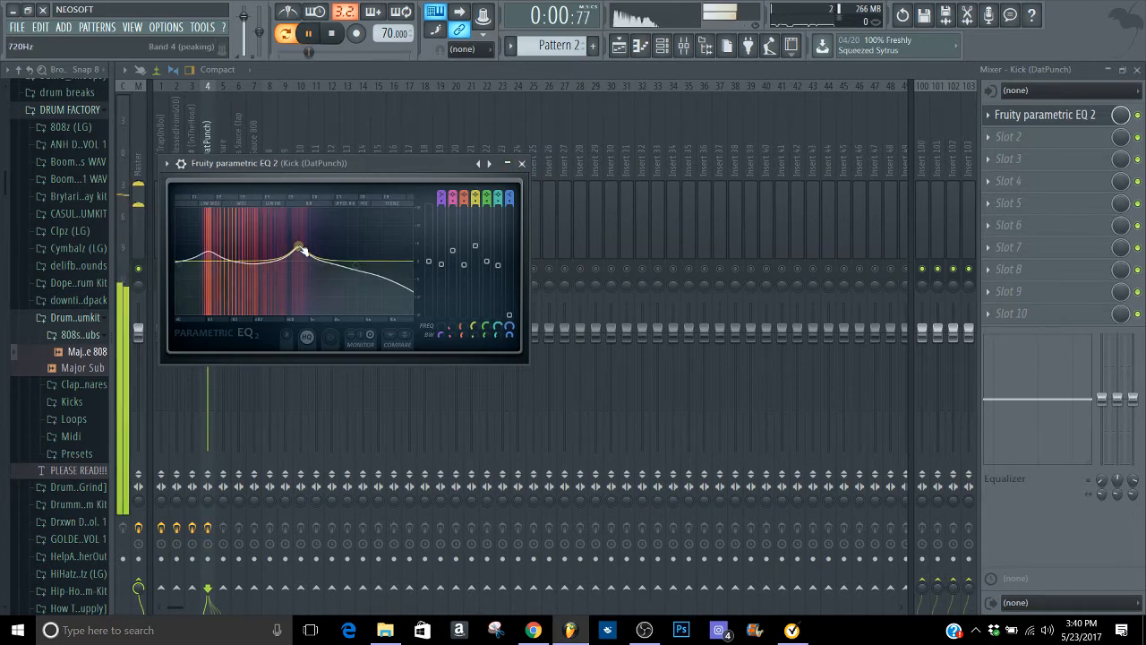
# Step: Trim the kick's EQ band 4 boost to 3.6 dB at 706 Hz, close the EQ and stop playback
pyautogui.moveTo(298, 249)
pyautogui.mouseDown()
pyautogui.moveTo(298, 228)
pyautogui.moveTo(298, 250)
pyautogui.mouseUp()
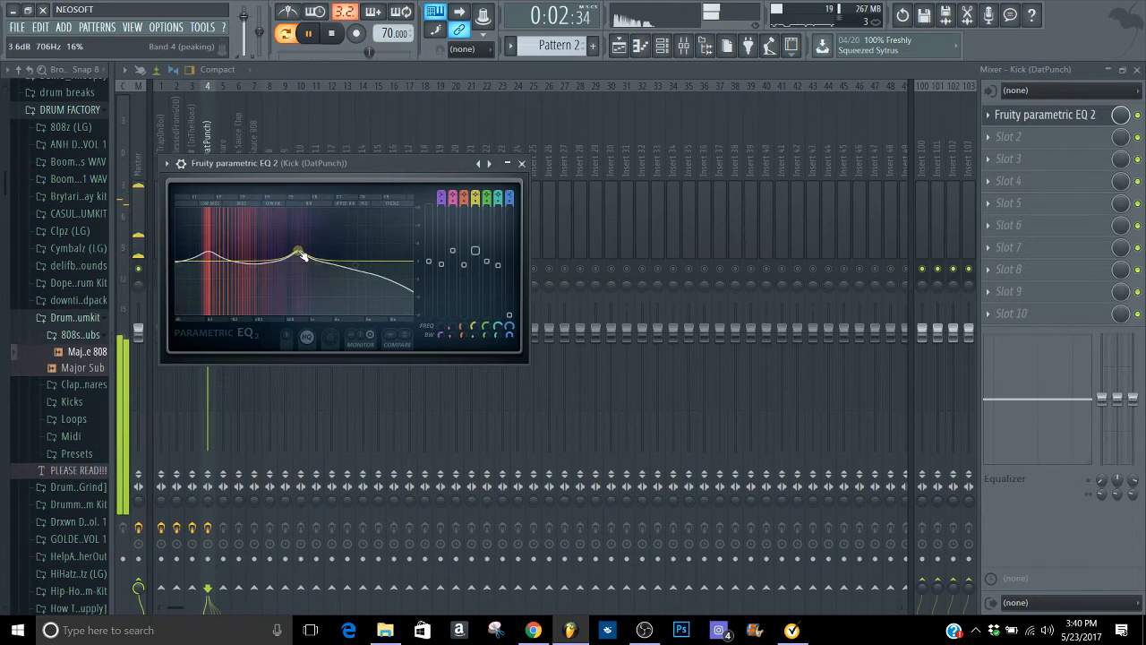
pyautogui.click(523, 164)
pyautogui.press('space')
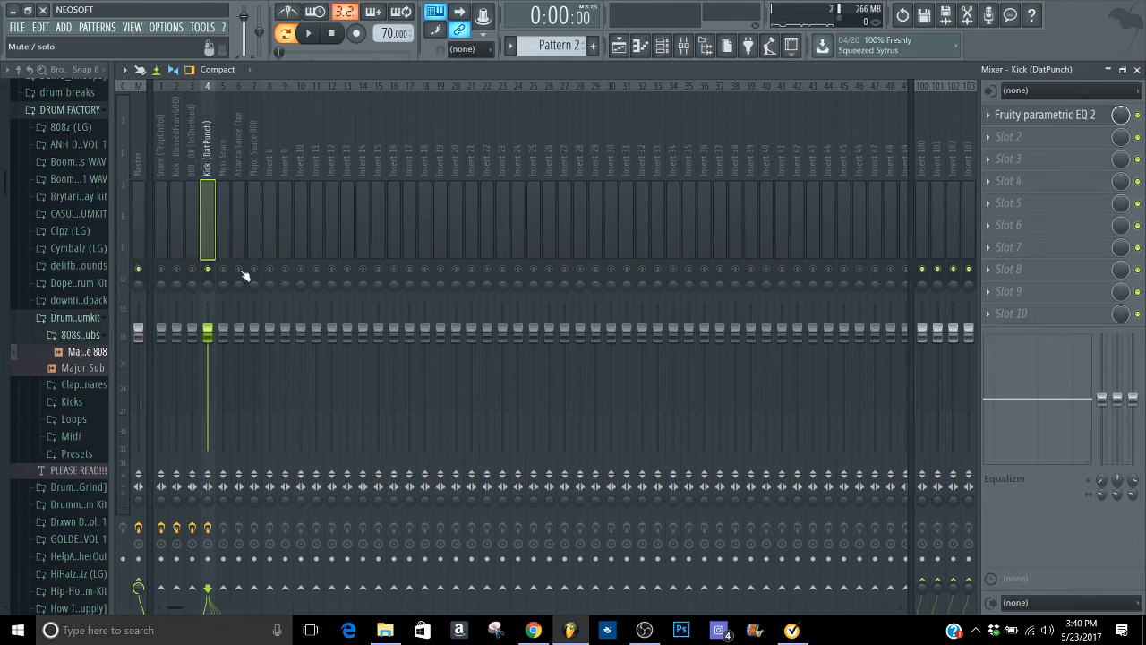
# Step: Solo the Mexi Snare mixer track and load Fruity Parametric EQ 2 into its first effect slot
pyautogui.click(223, 266)
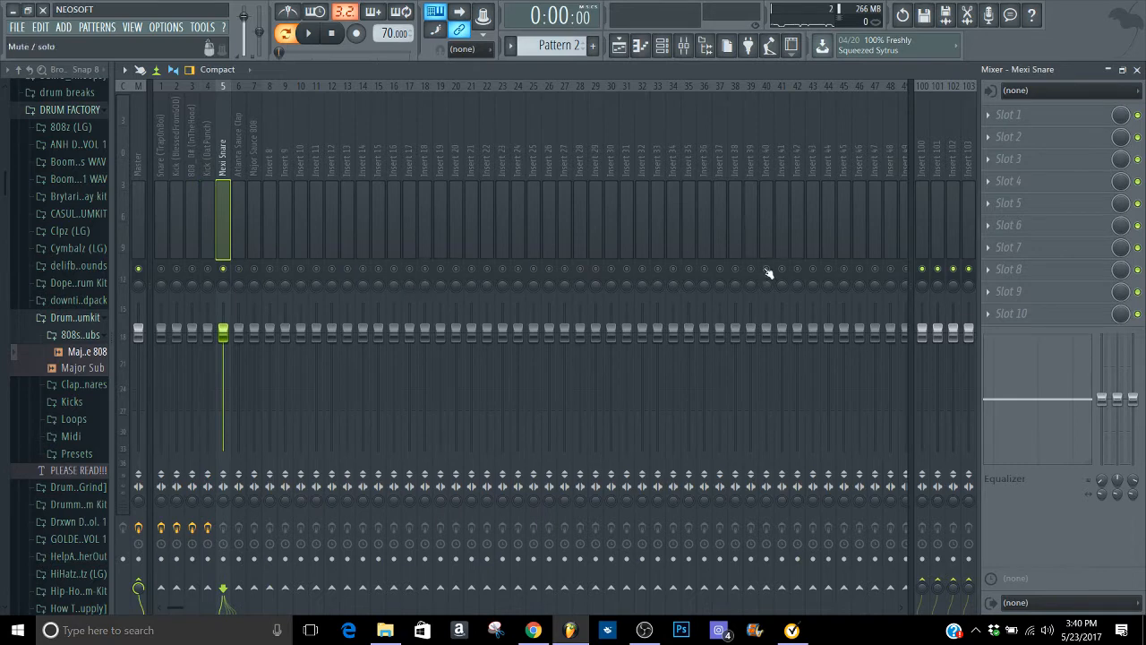
pyautogui.click(1037, 118)
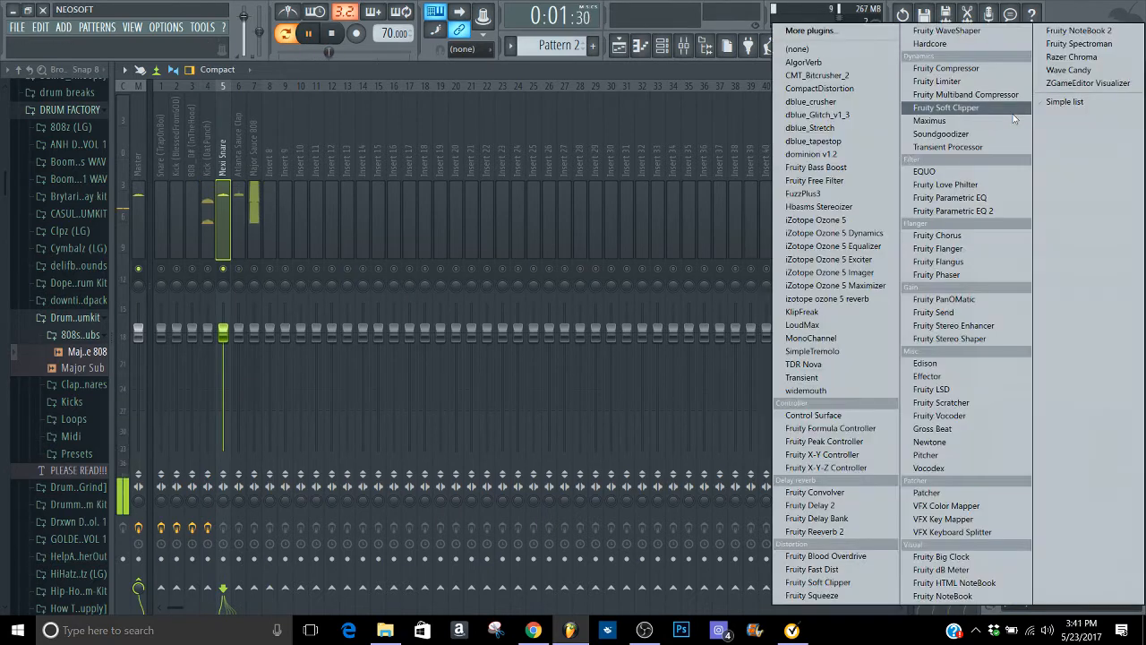
pyautogui.click(949, 205)
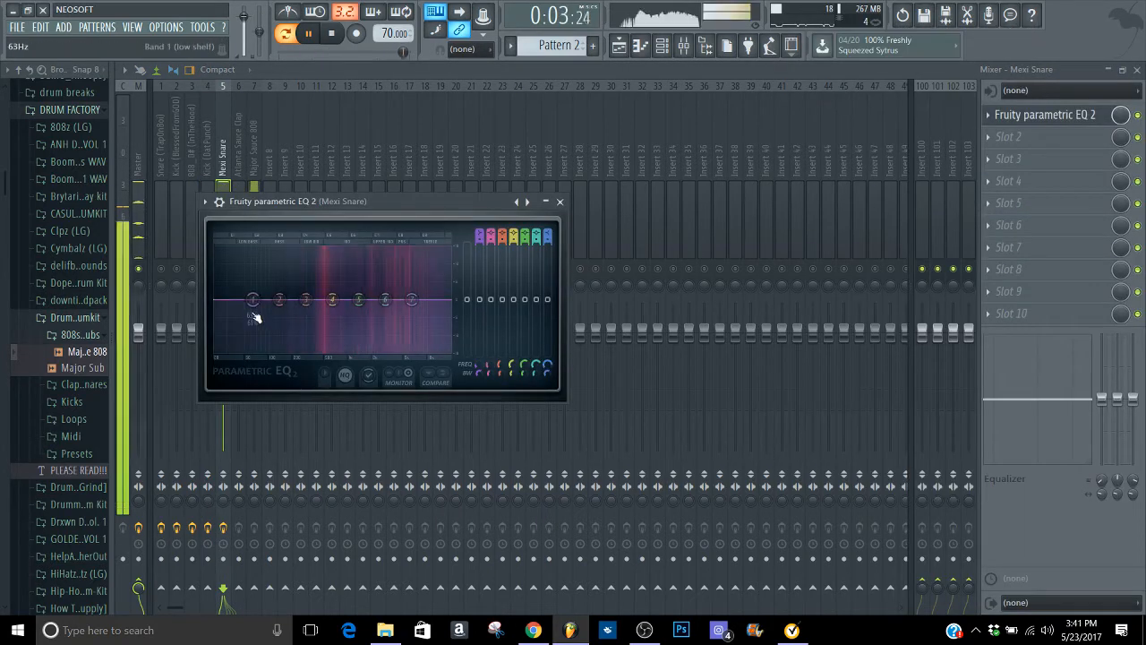
# Step: Roll off the snare's low end with EQ band 1 and add narrow boosts on bands 3 and 4
pyautogui.moveTo(252, 299); pyautogui.dragTo(244, 351)
pyautogui.moveTo(327, 309); pyautogui.dragTo(325, 291)
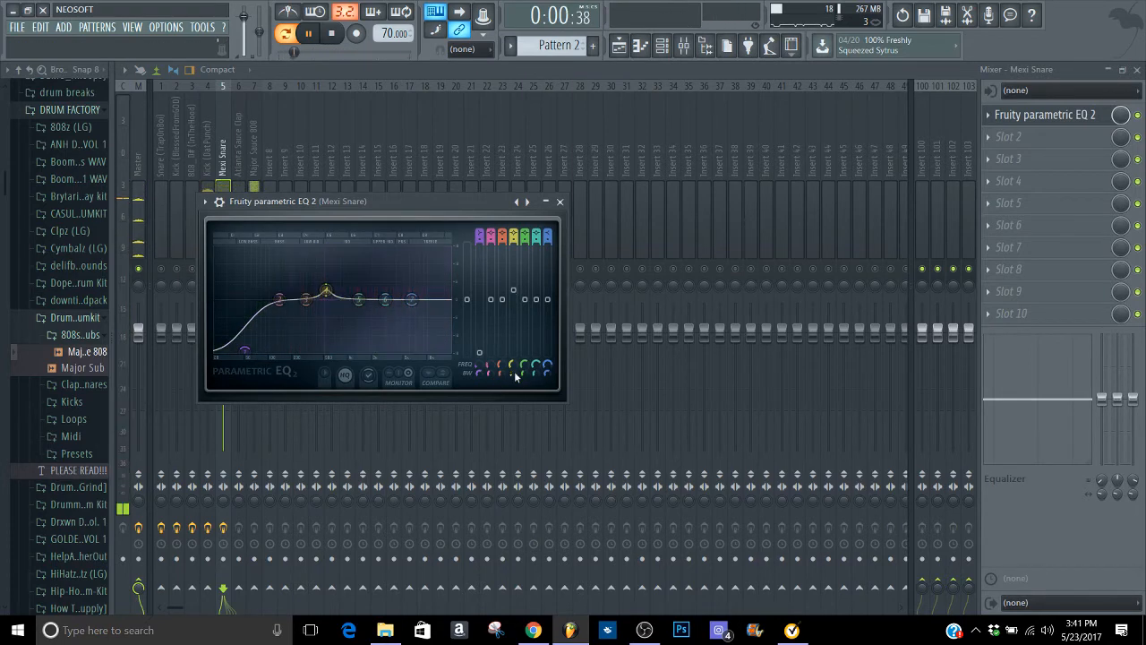
pyautogui.moveTo(325, 290)
pyautogui.mouseDown()
pyautogui.moveTo(325, 244)
pyautogui.moveTo(325, 288)
pyautogui.mouseUp()
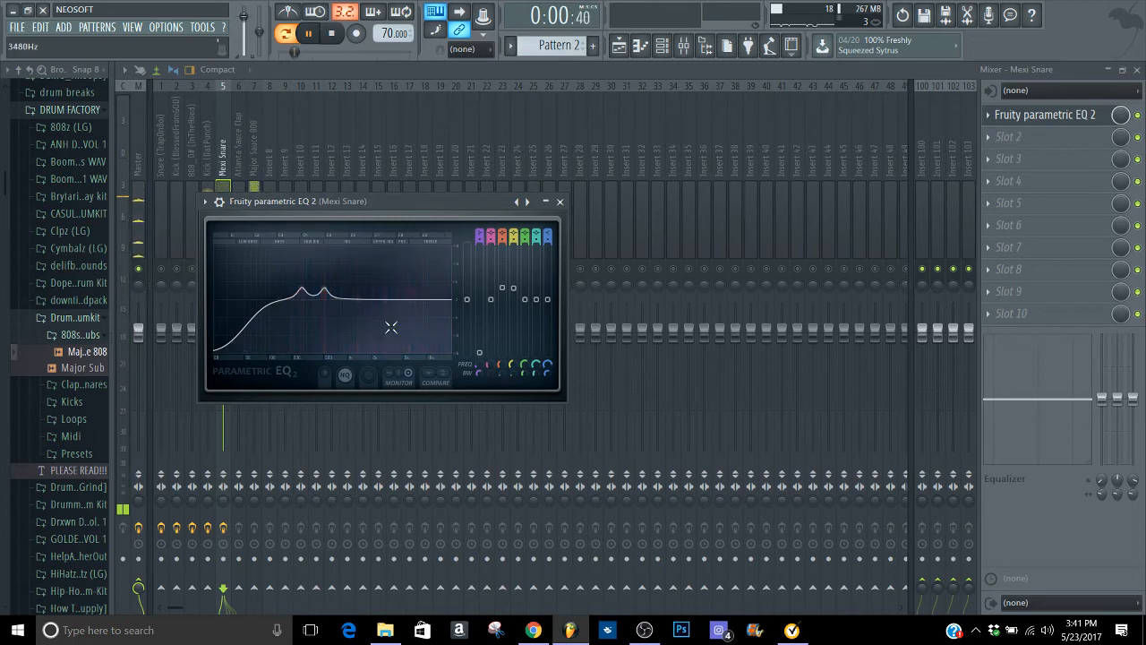
# Step: Add a small, narrow boost on the snare's EQ band 5 near 1320 Hz and raise bands 6 and 7
pyautogui.moveTo(525, 287); pyautogui.dragTo(524, 287)
pyautogui.moveTo(524, 373); pyautogui.dragTo(525, 396)
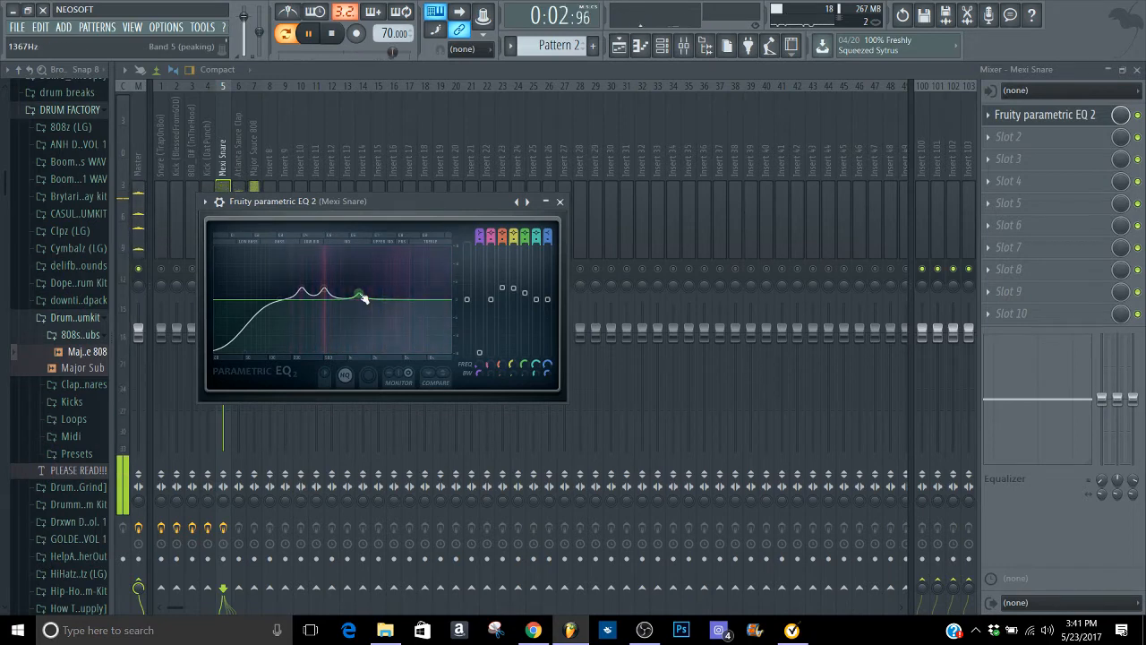
pyautogui.moveTo(358, 297)
pyautogui.mouseDown()
pyautogui.moveTo(431, 273)
pyautogui.moveTo(426, 288)
pyautogui.moveTo(377, 296)
pyautogui.mouseUp()
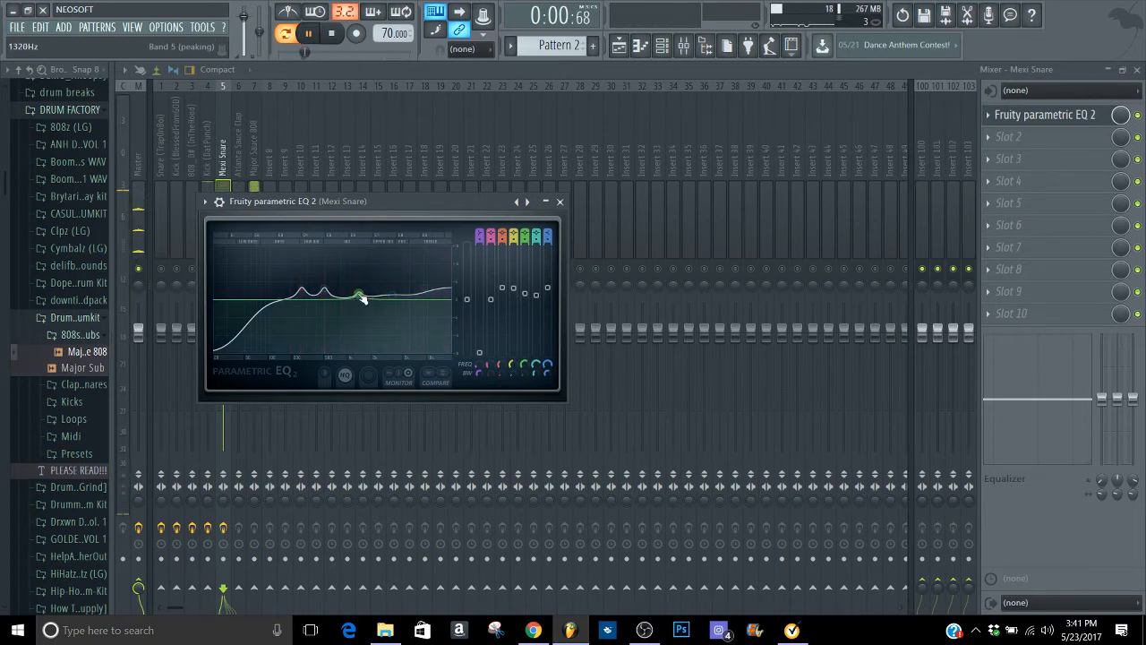
# Step: Compare the snare's EQ curve with its flat spare state and close the EQ
pyautogui.click(445, 376)
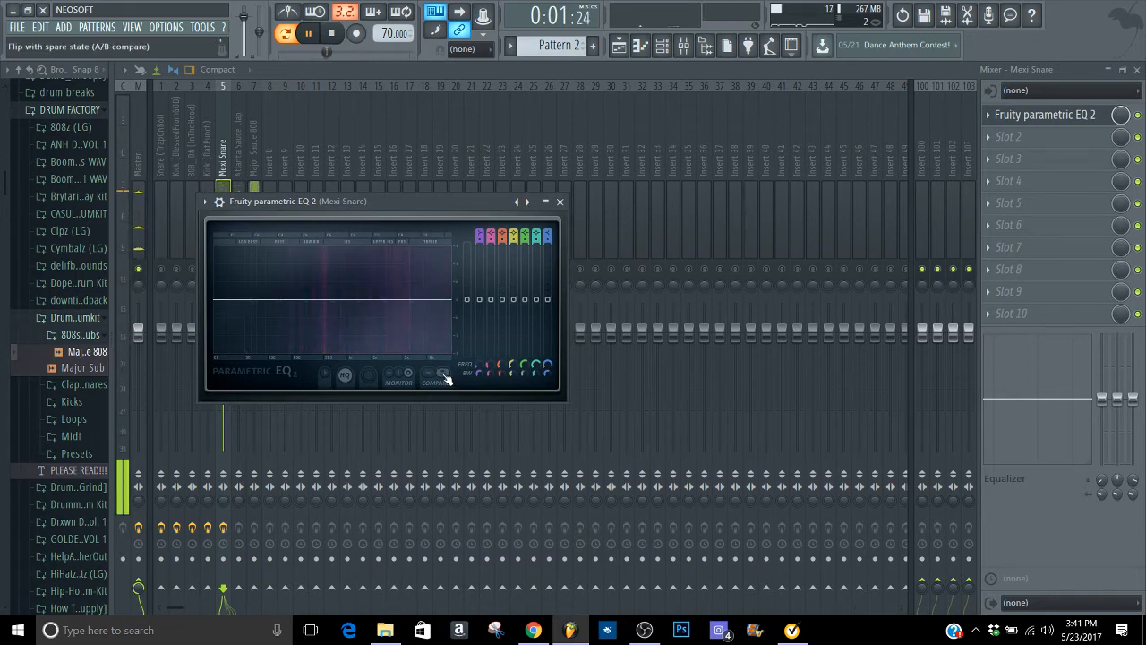
pyautogui.click(445, 378)
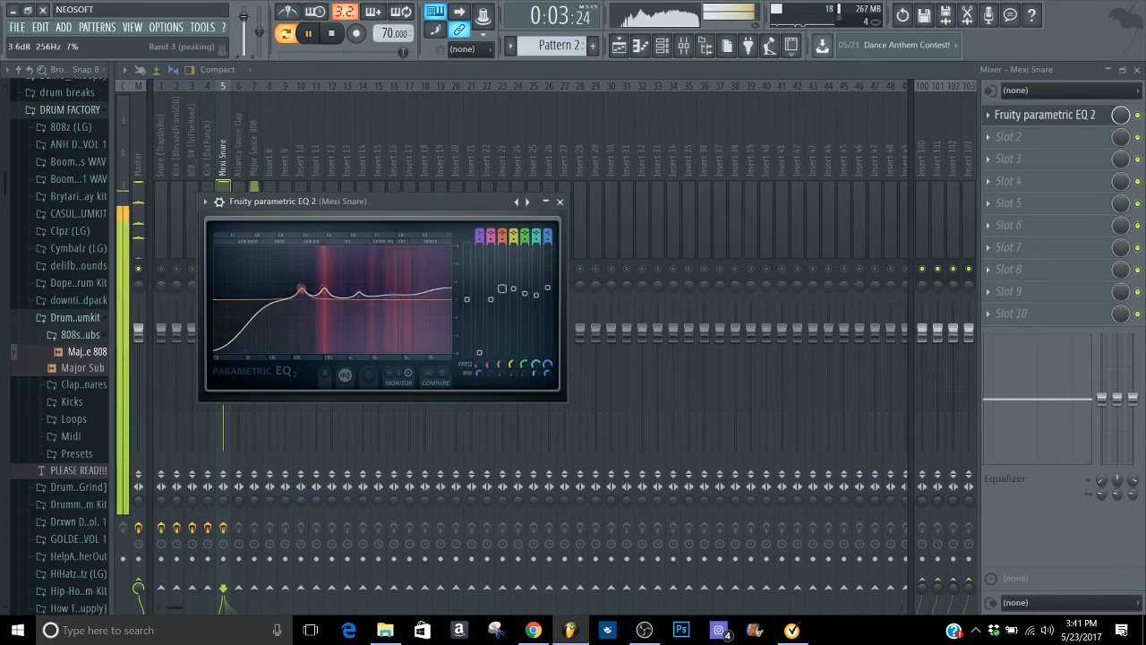
pyautogui.click(560, 200)
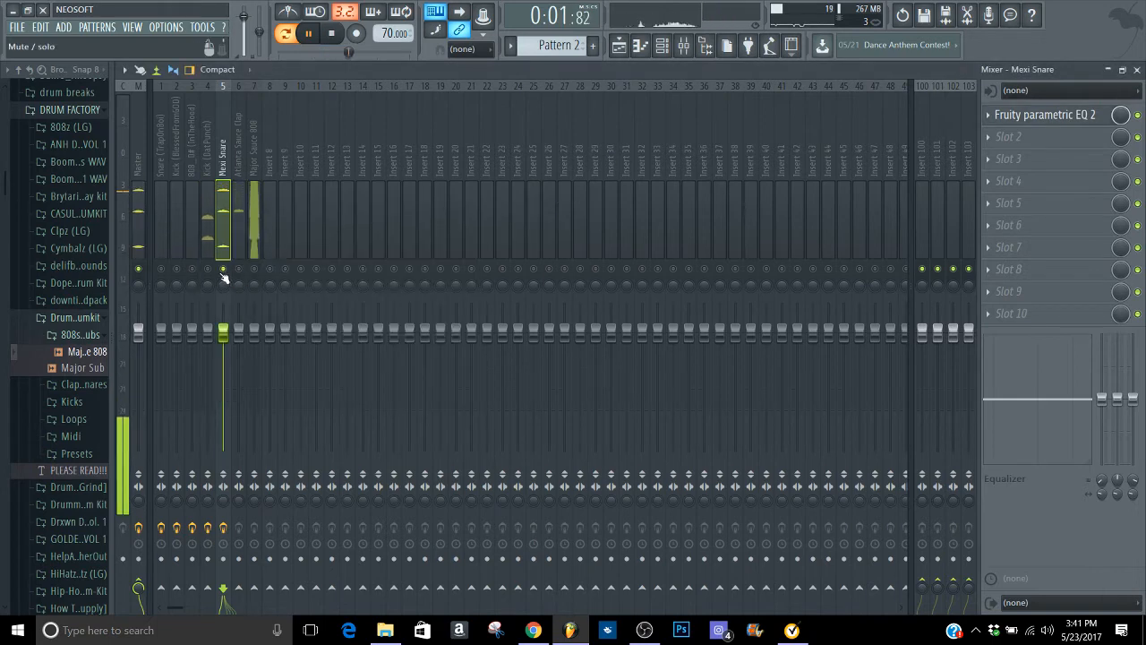
# Step: Play the DatPunch kick alongside the Mexi Snare and compare the snare with its effects bypassed and enabled
pyautogui.click(223, 528)
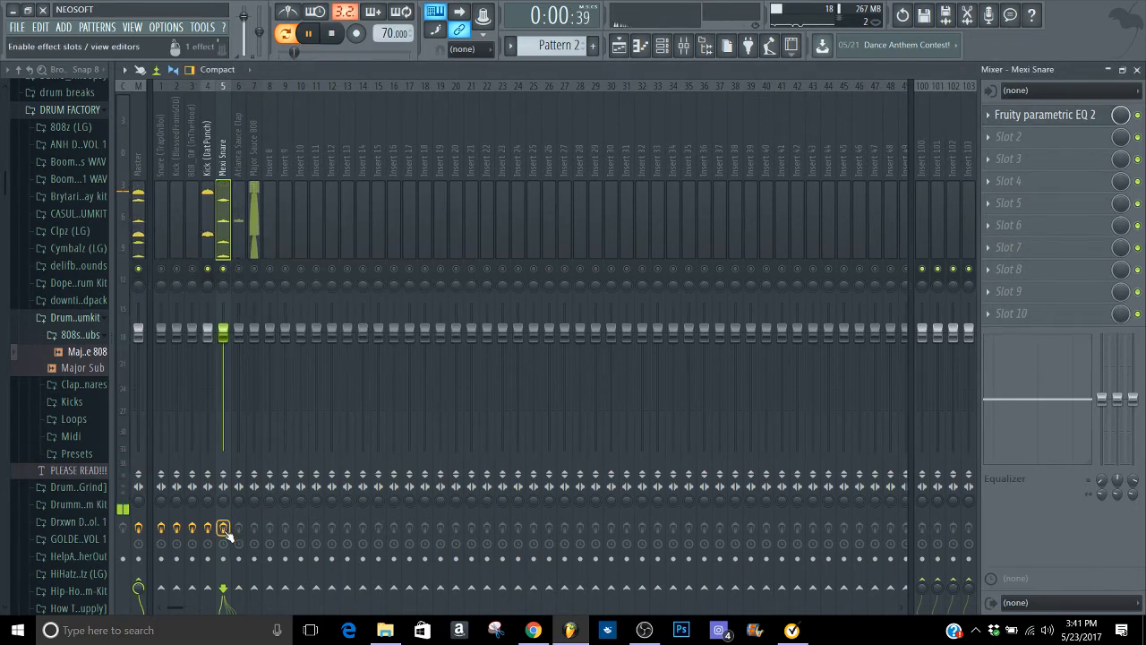
pyautogui.click(223, 528)
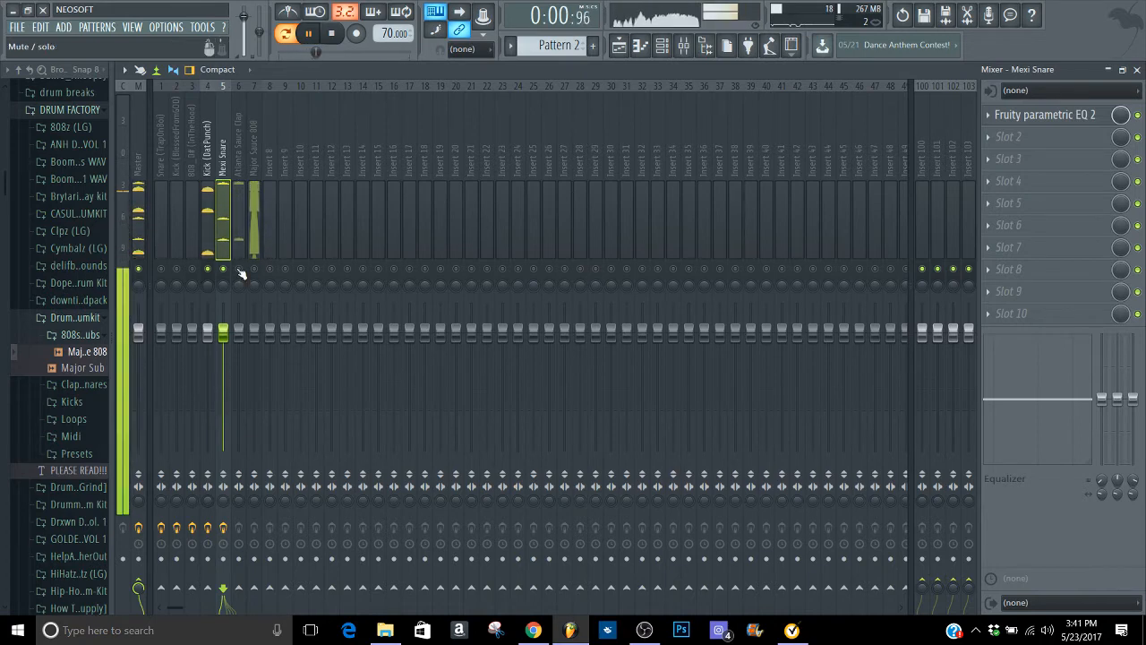
pyautogui.rightClick(223, 504)
pyautogui.click(257, 413)
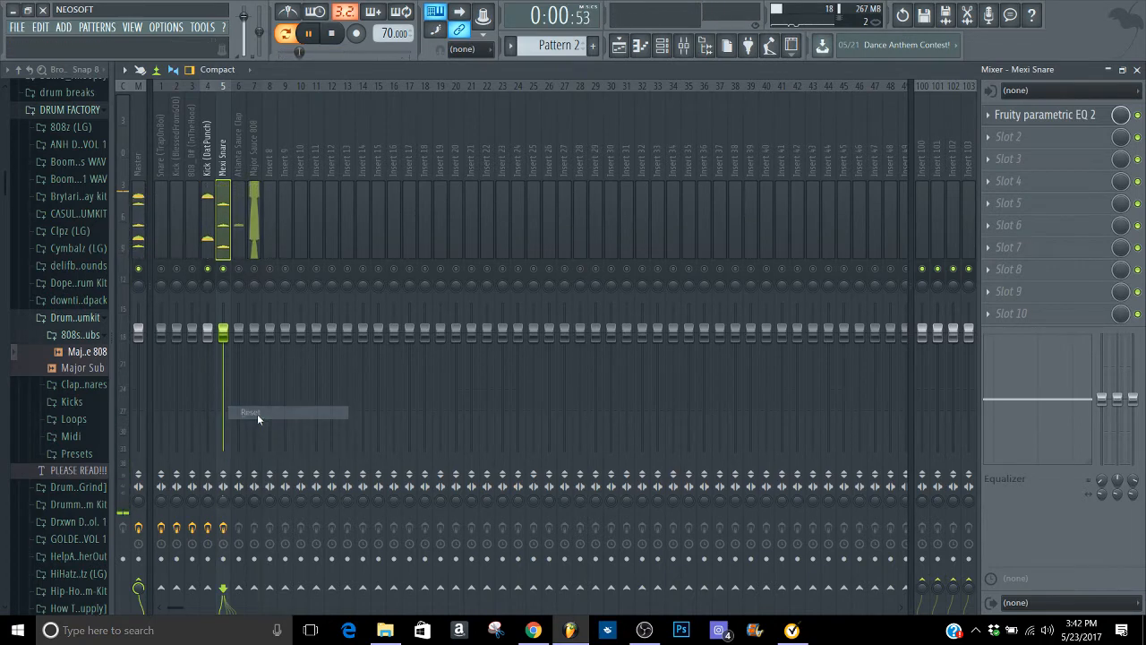
# Step: Solo the Atlanta Sauce Clap mixer track and load Fruity Parametric EQ 2 into its first effect slot
pyautogui.click(239, 258)
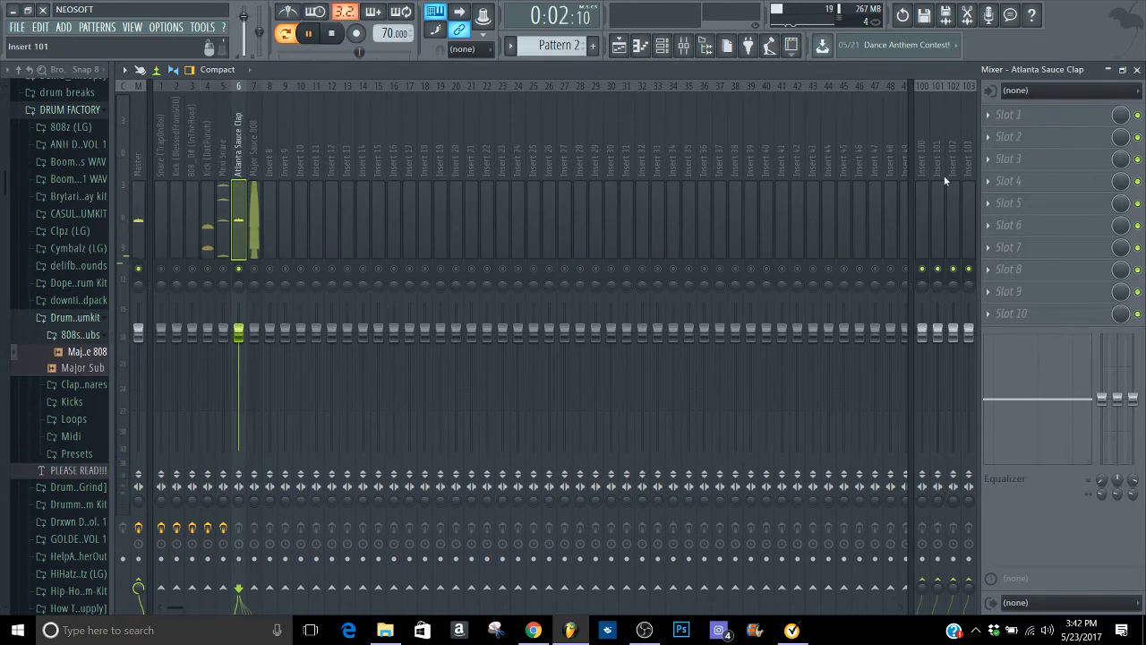
pyautogui.press('space')
pyautogui.click(1019, 124)
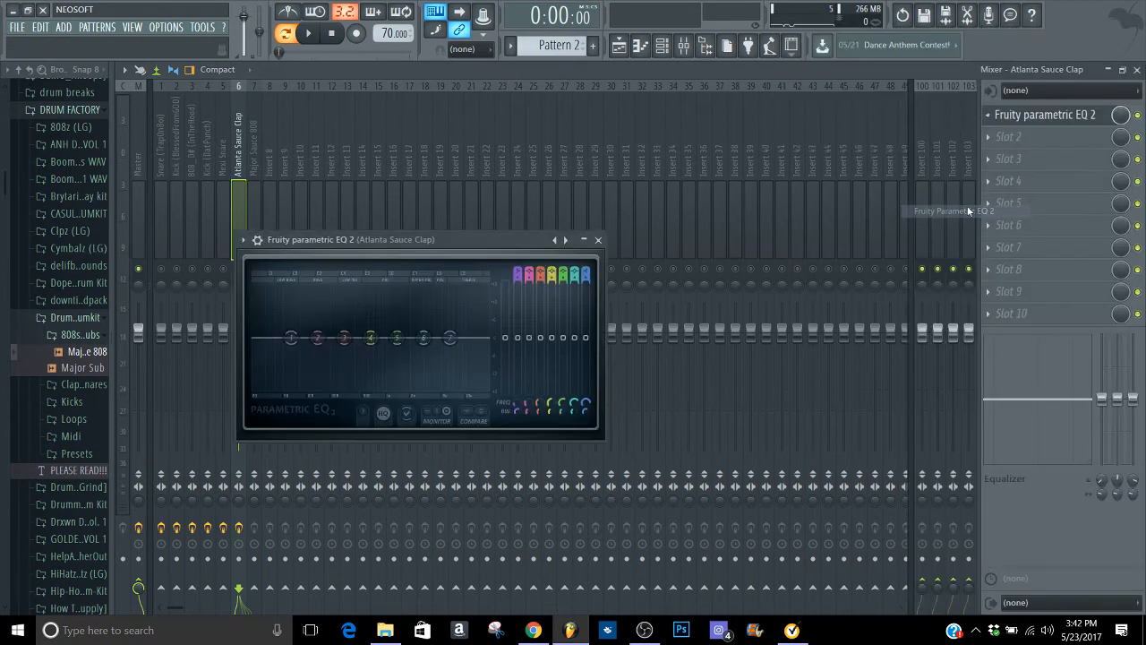
pyautogui.click(947, 209)
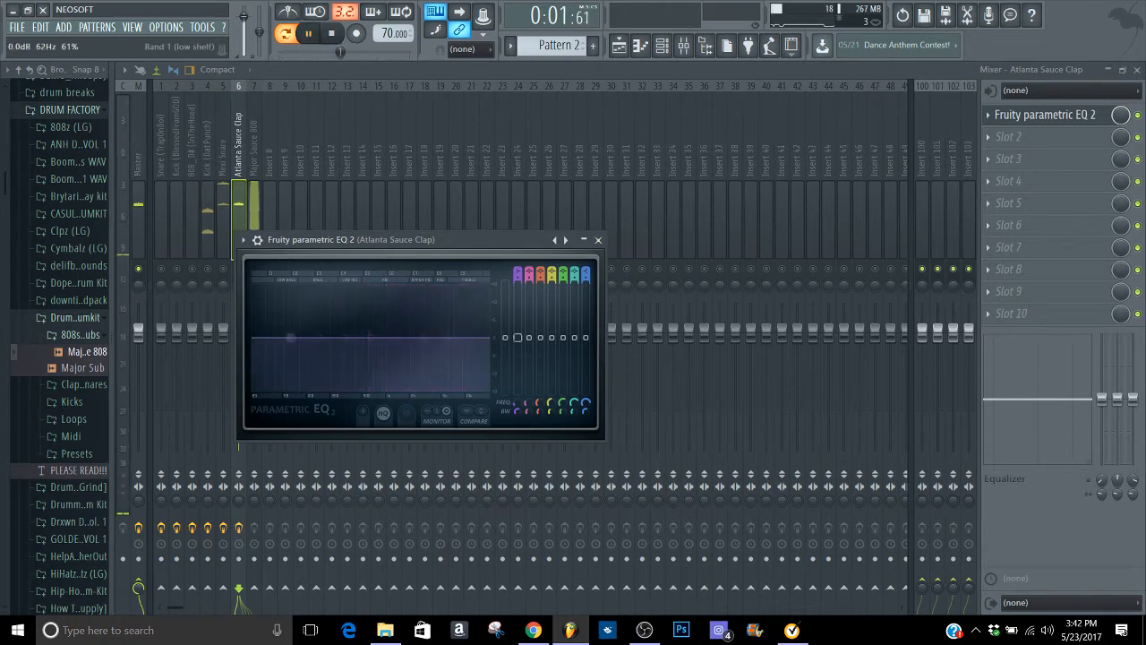
pyautogui.moveTo(307, 346); pyautogui.dragTo(354, 392)
pyautogui.rightClick(354, 392)
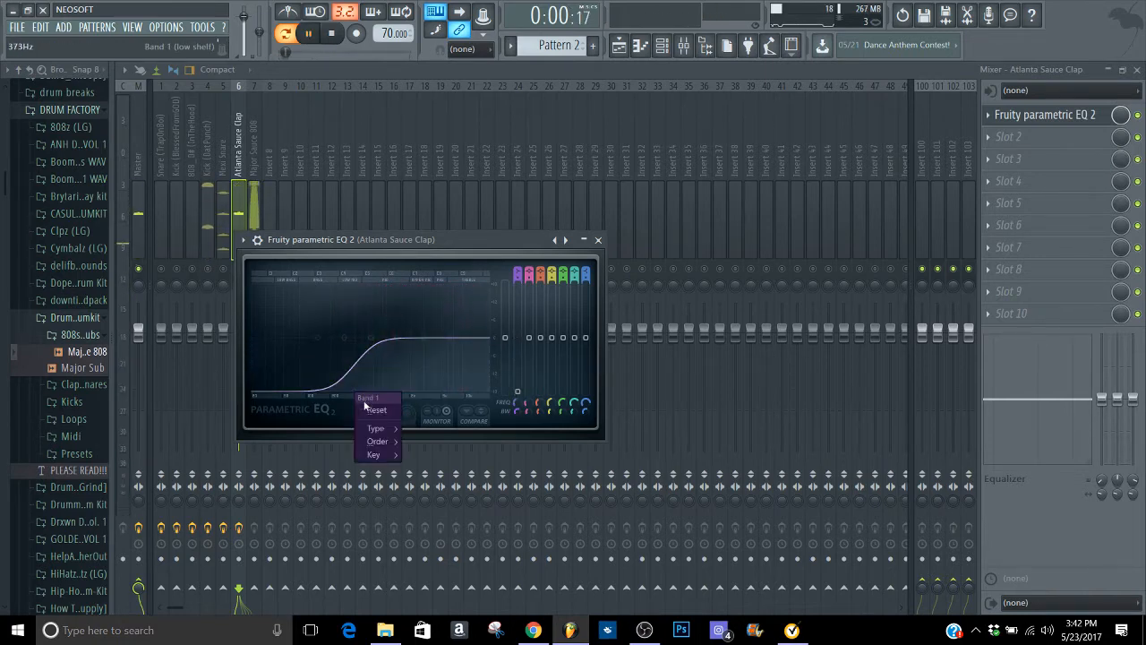
pyautogui.click(367, 408)
pyautogui.press('space')
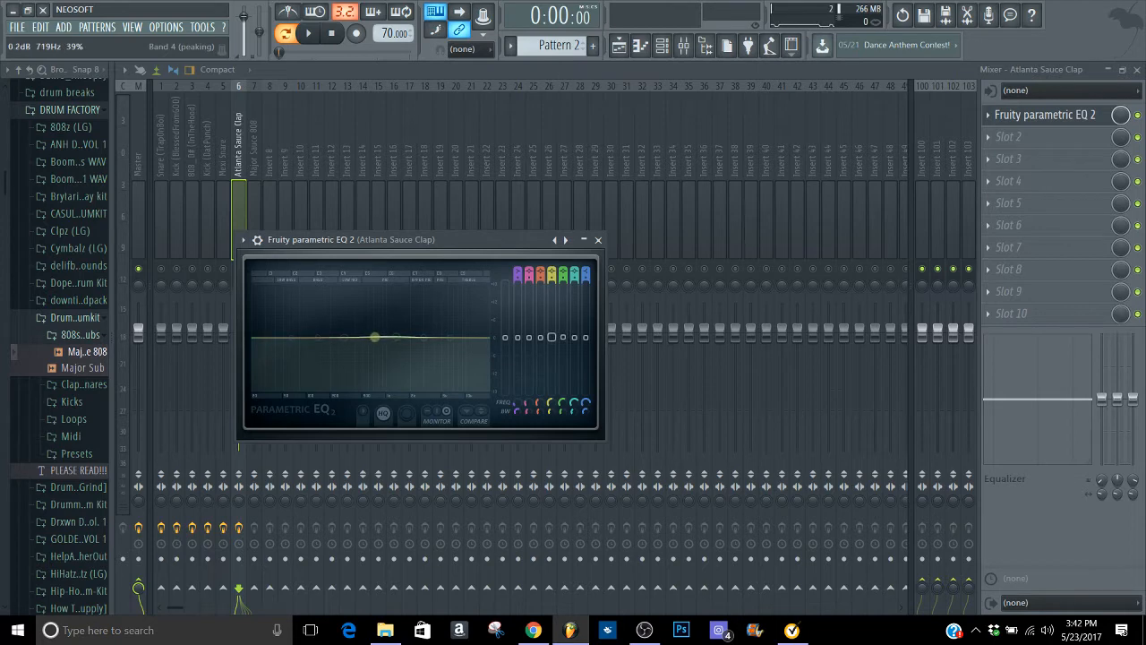
# Step: Shape the clap's EQ with a band 4 dip near 746 Hz, boosts on bands 5 to 7, and a low-end roll-off on band 1
pyautogui.moveTo(374, 336); pyautogui.dragTo(382, 291)
pyautogui.press('space')
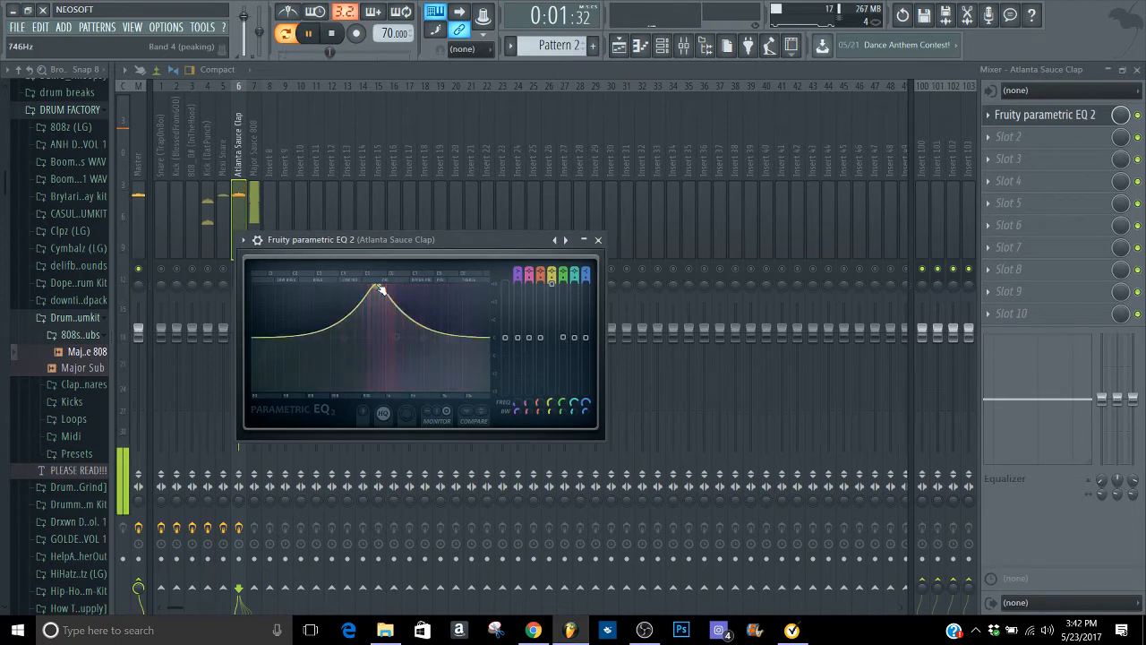
pyautogui.moveTo(556, 288); pyautogui.dragTo(552, 348)
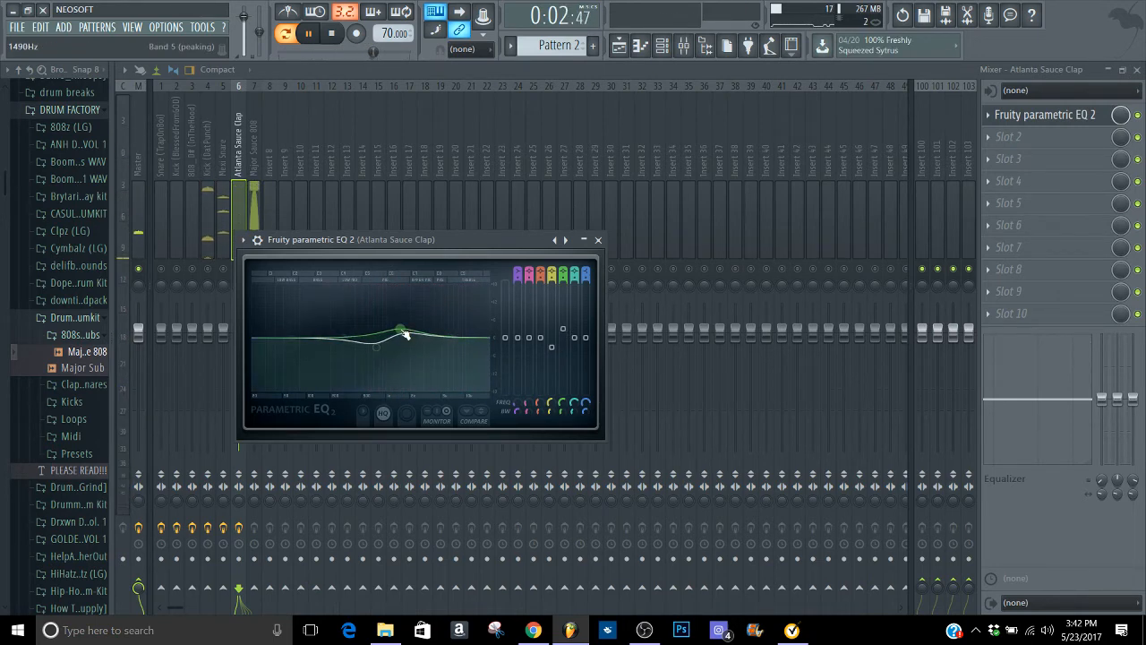
pyautogui.moveTo(405, 334)
pyautogui.mouseDown()
pyautogui.moveTo(468, 325)
pyautogui.moveTo(390, 346)
pyautogui.mouseUp()
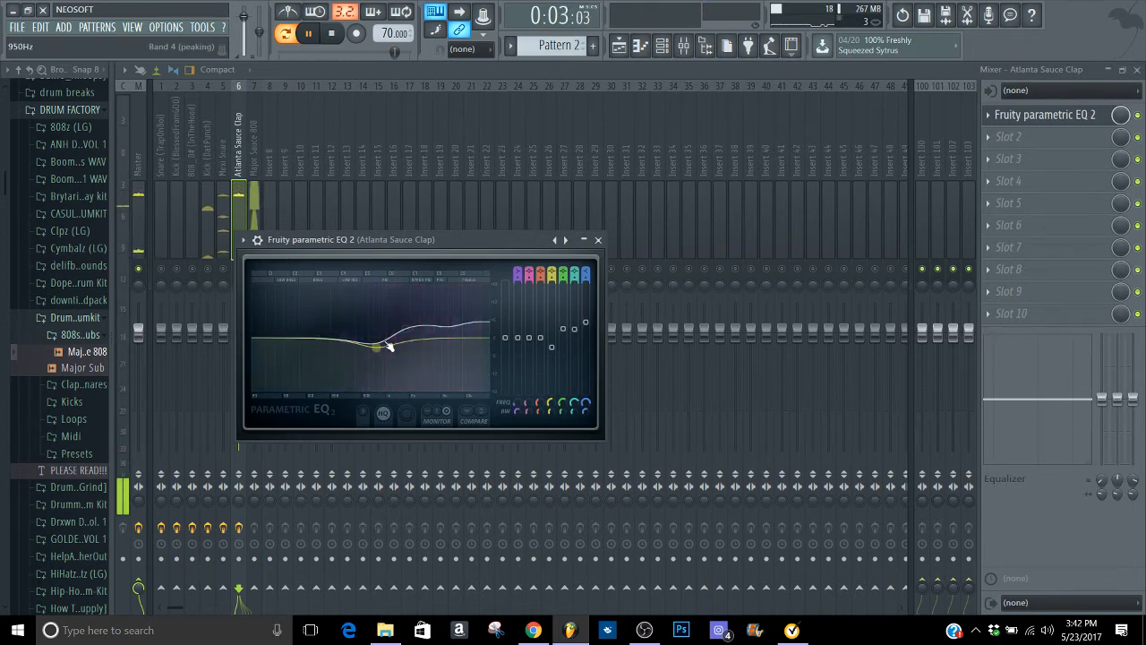
pyautogui.moveTo(316, 349); pyautogui.dragTo(313, 389)
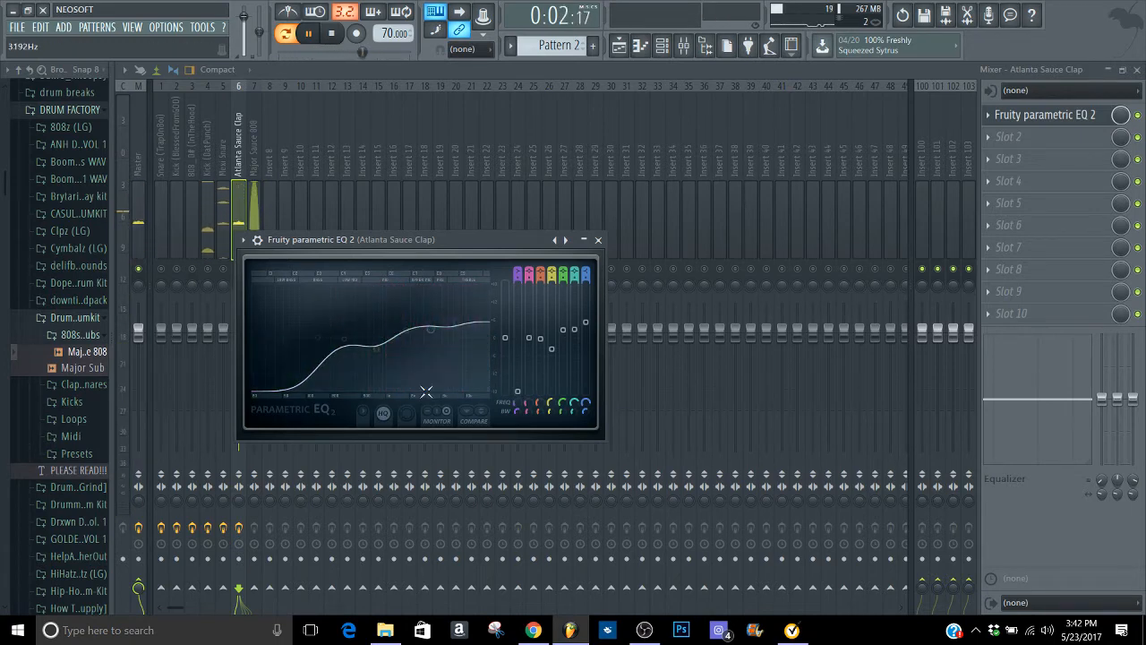
# Step: Compare the clap's EQ with its flat state, set band 6 to about 3.1 dB at 3832 Hz, and close the EQ
pyautogui.click(485, 414)
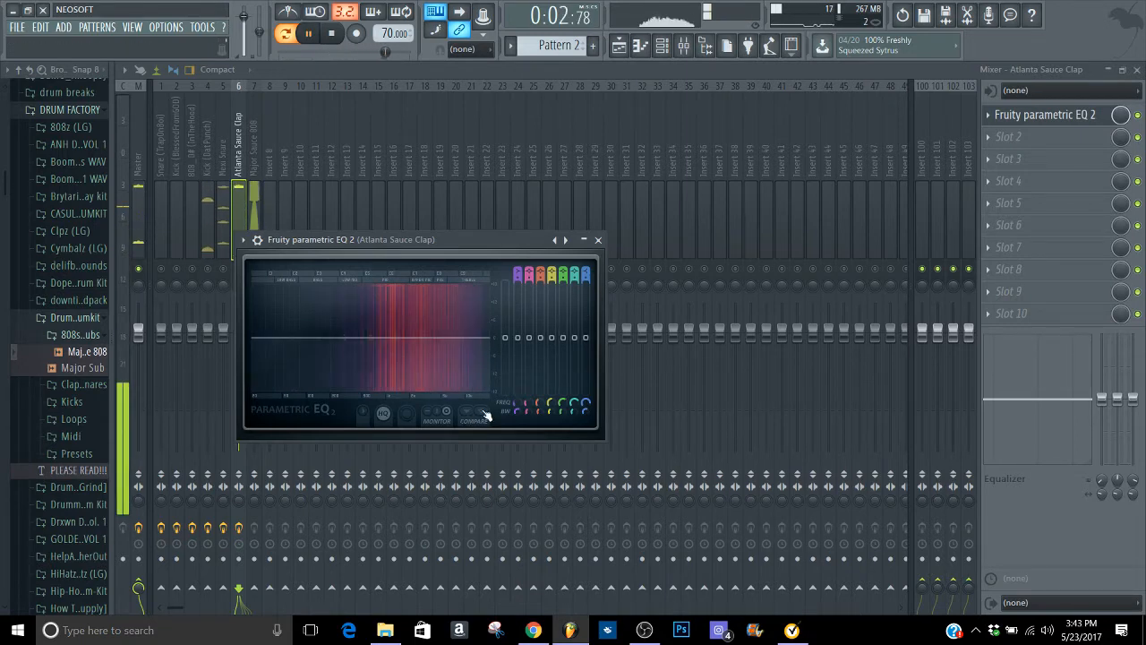
pyautogui.click(486, 415)
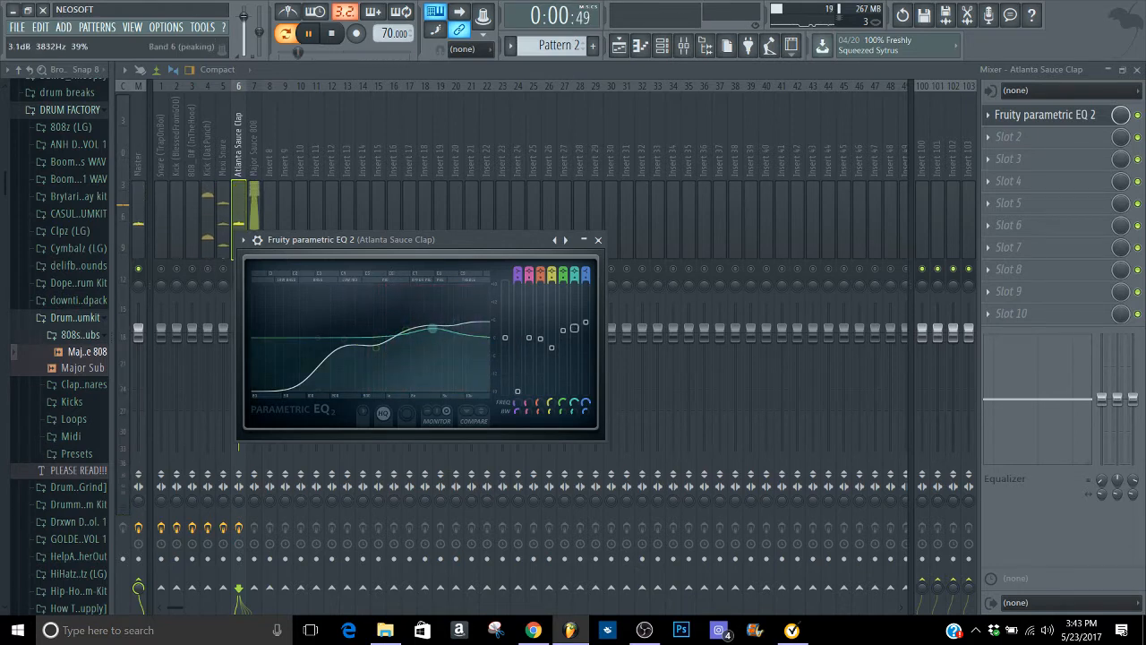
pyautogui.press('space')
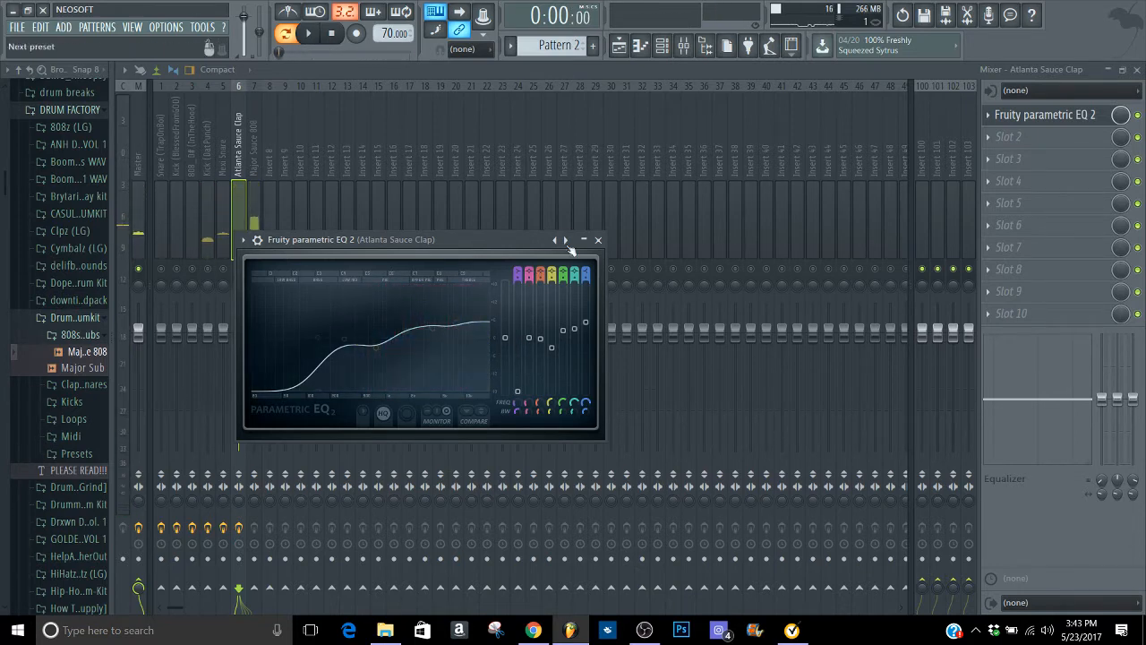
pyautogui.click(599, 240)
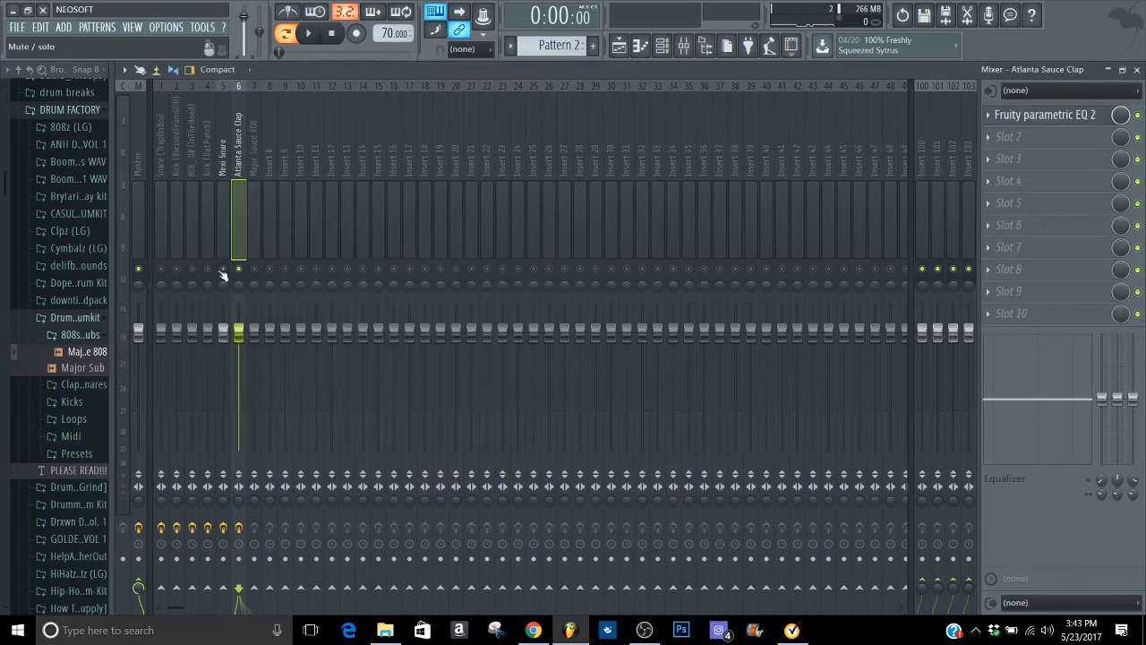
# Step: Unmute all mixer tracks except the Major Sauce 808 and play the kick, snare and clap together
pyautogui.rightClick(224, 271)
pyautogui.press('space')
pyautogui.click(253, 269)
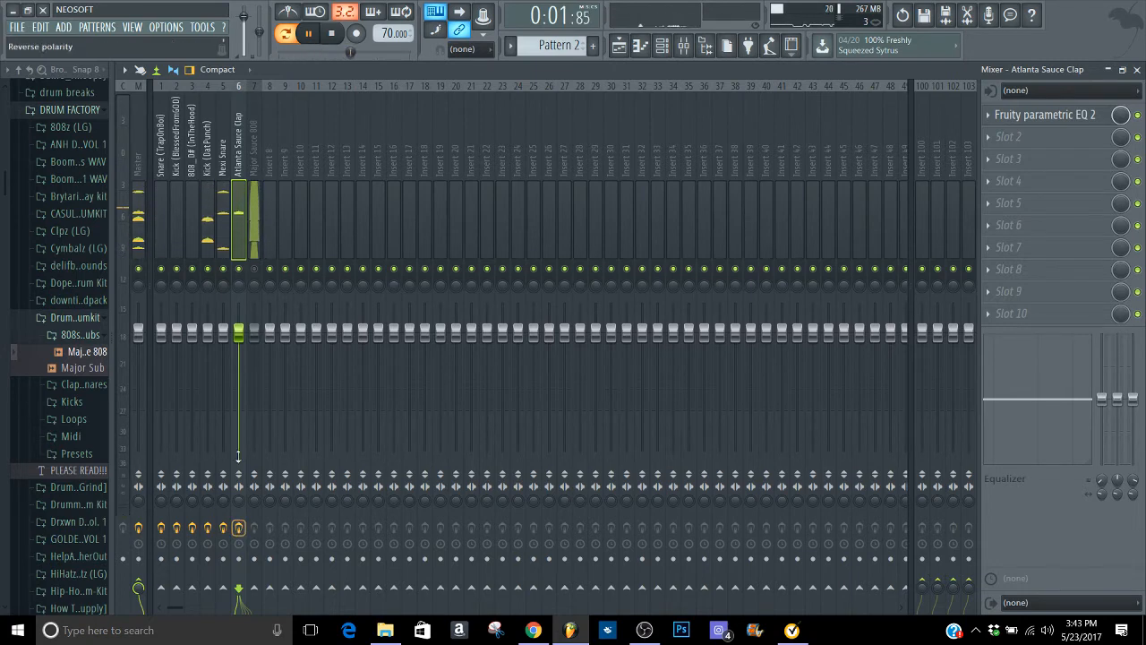
# Step: Unmute the Major Sauce 808 mixer track, select it and solo it
pyautogui.click(256, 269)
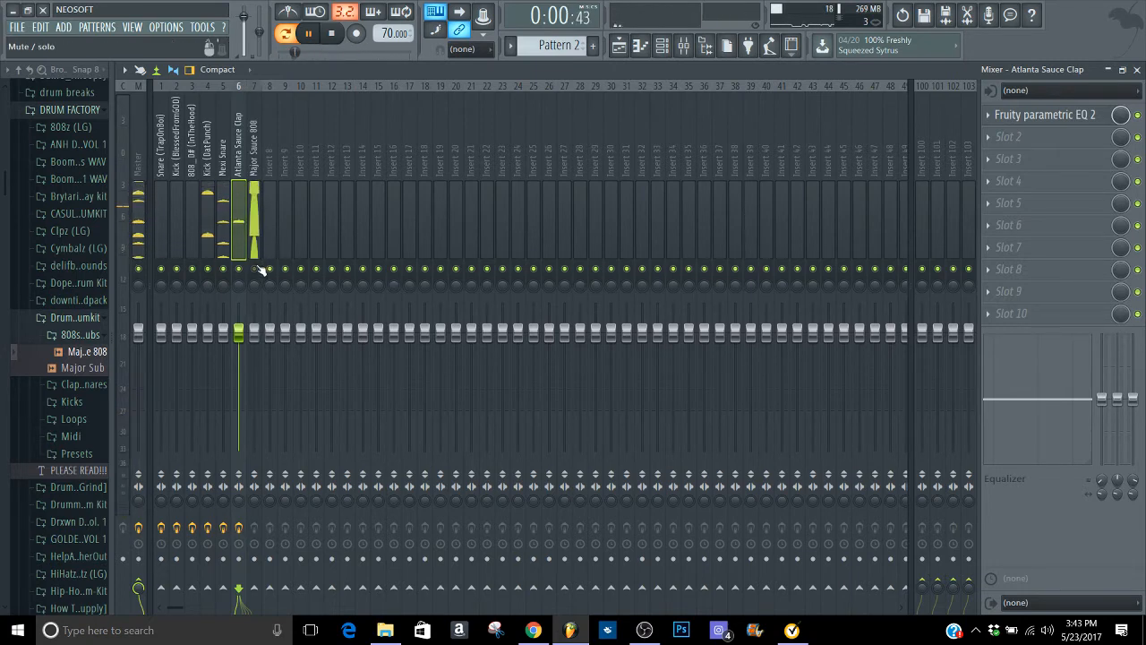
pyautogui.click(255, 245)
pyautogui.rightClick(255, 269)
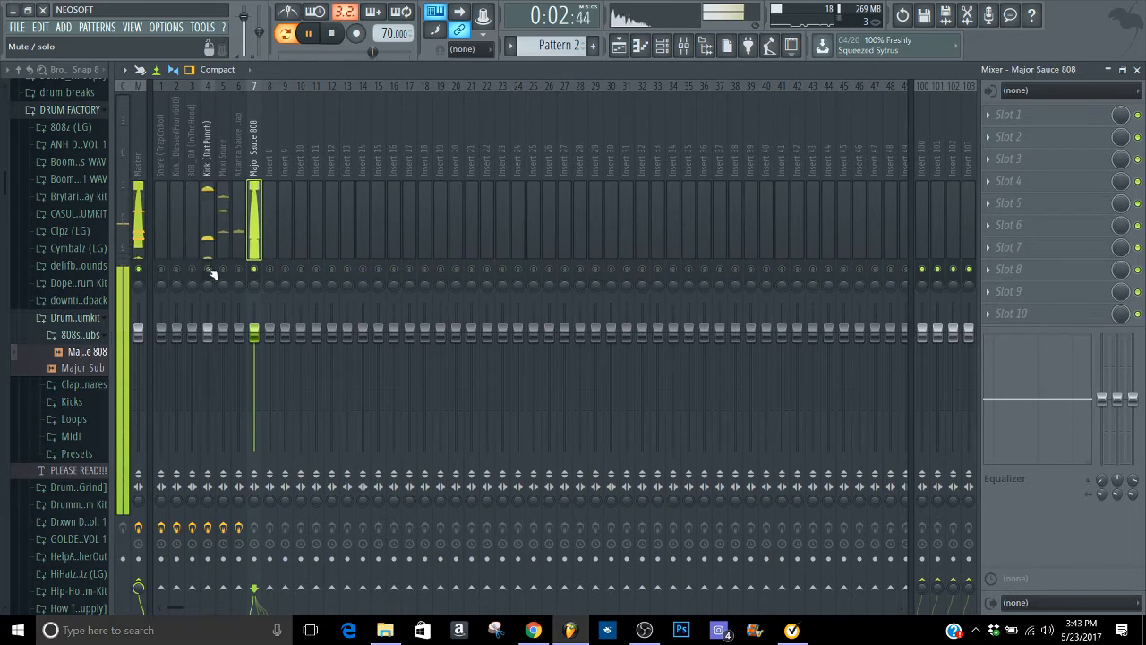
# Step: Unmute the Kick (DatPunch) mixer track alongside the 808, stop playback and move the Major Sauce 808 track directly beside the kick
pyautogui.click(207, 269)
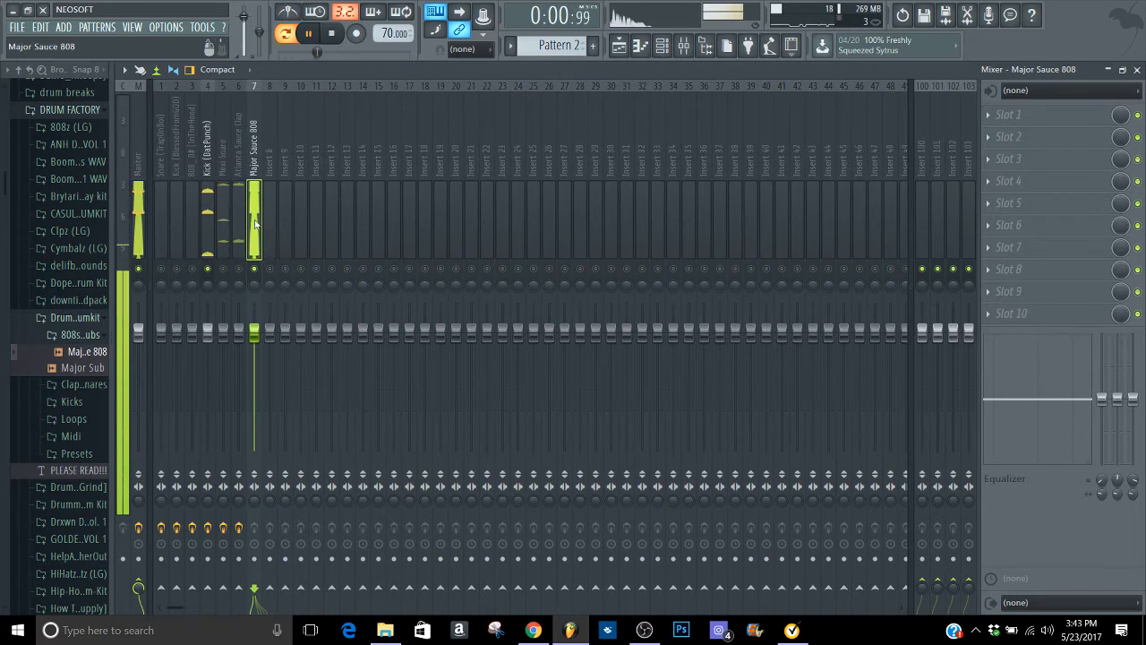
pyautogui.press('space')
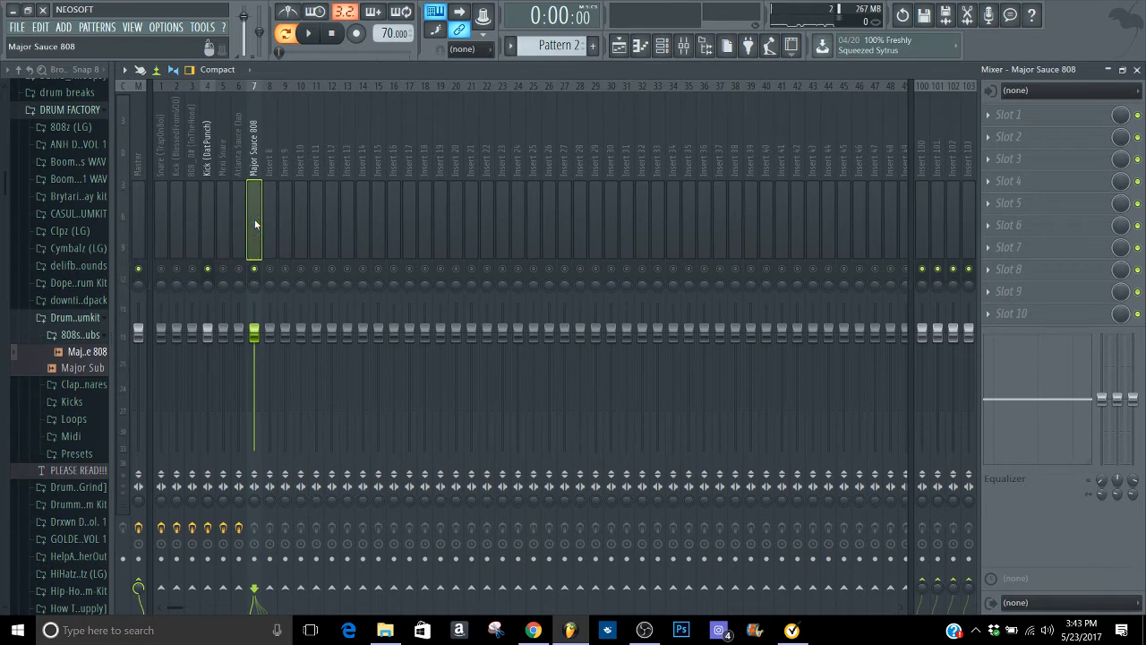
pyautogui.hotkey('alt', 'Left')
pyautogui.hotkey('alt', 'Left')
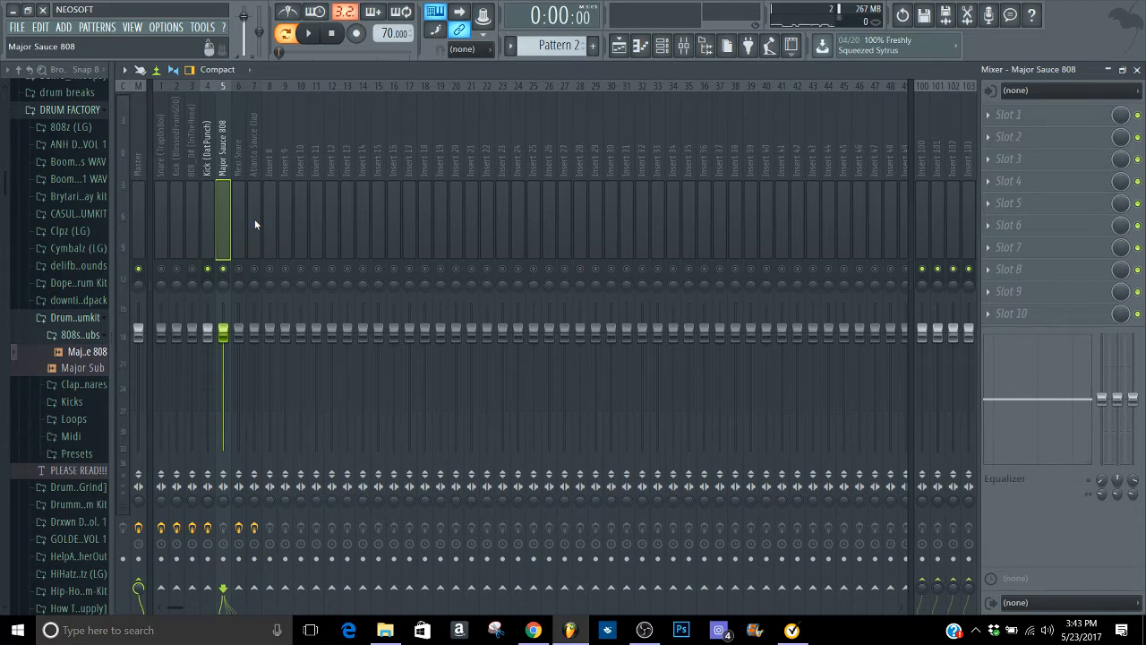
# Step: Try cutting the low band of Insert 8's built-in equalizer to -18.0 and reset it to its default
pyautogui.click(267, 217)
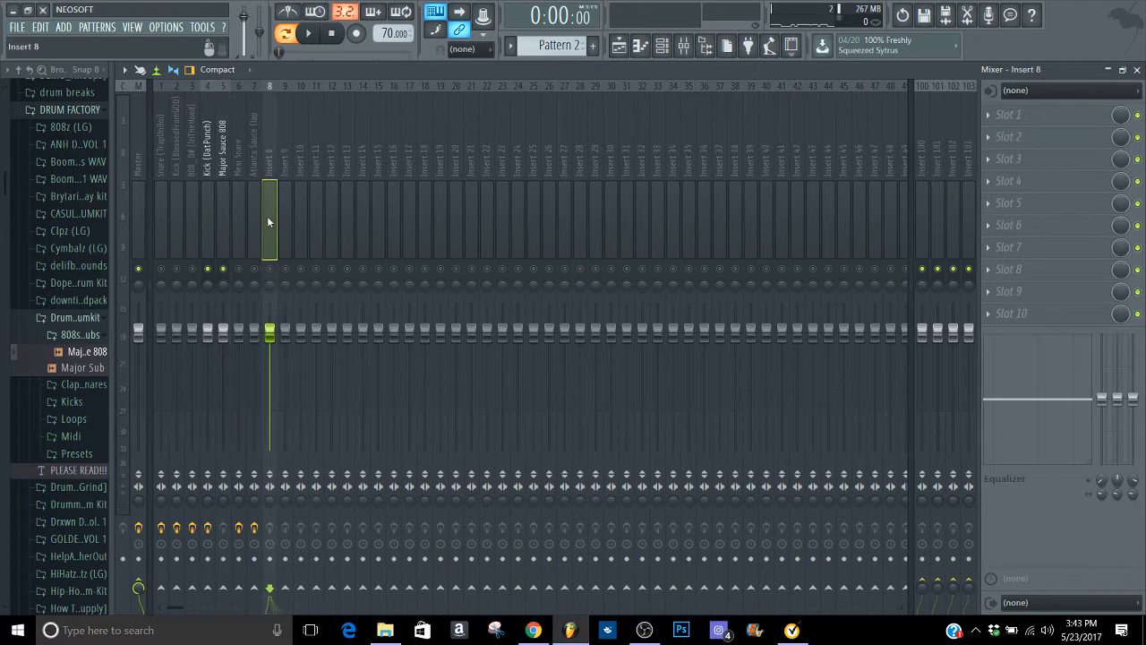
pyautogui.moveTo(1101, 396); pyautogui.dragTo(1104, 466)
pyautogui.press('space')
pyautogui.press('space')
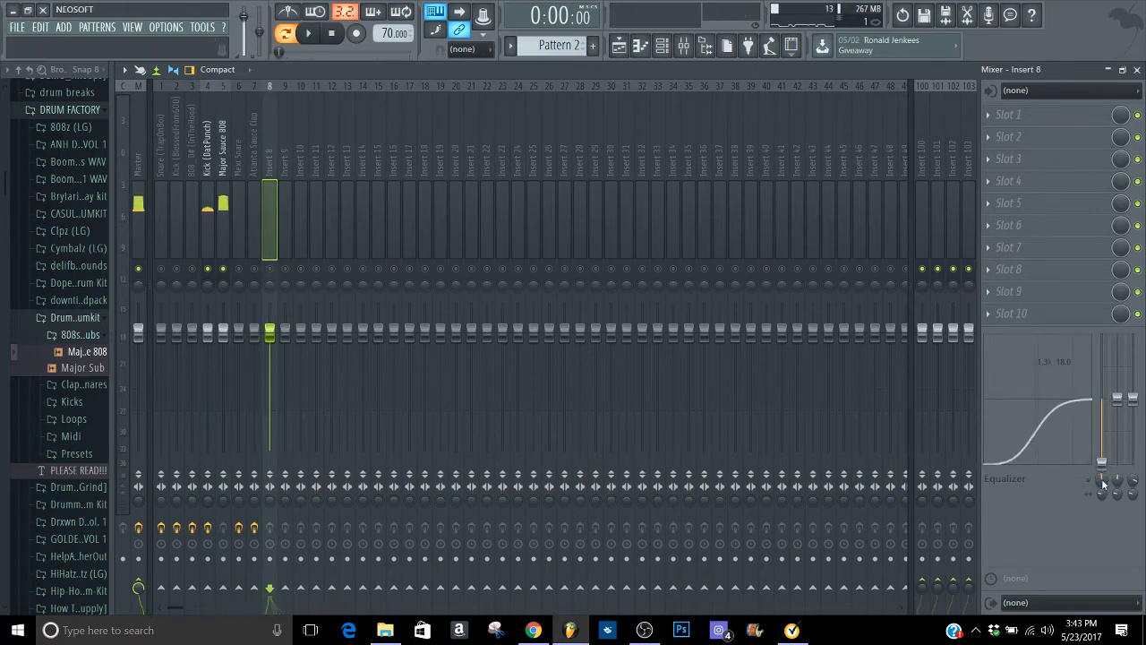
pyautogui.rightClick(1104, 468)
pyautogui.click(1077, 412)
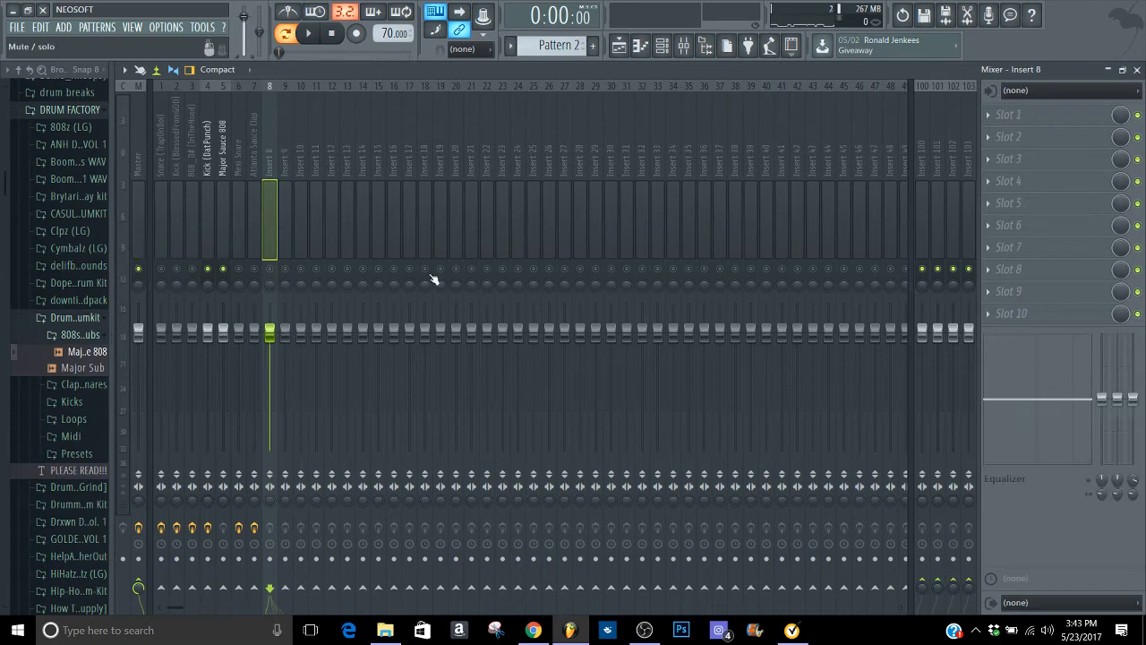
# Step: Add Fruity parametric EQ 2 to the first effect slot of the Major Sauce 808 track and start playback
pyautogui.click(251, 222)
pyautogui.click(223, 202)
pyautogui.click(210, 195)
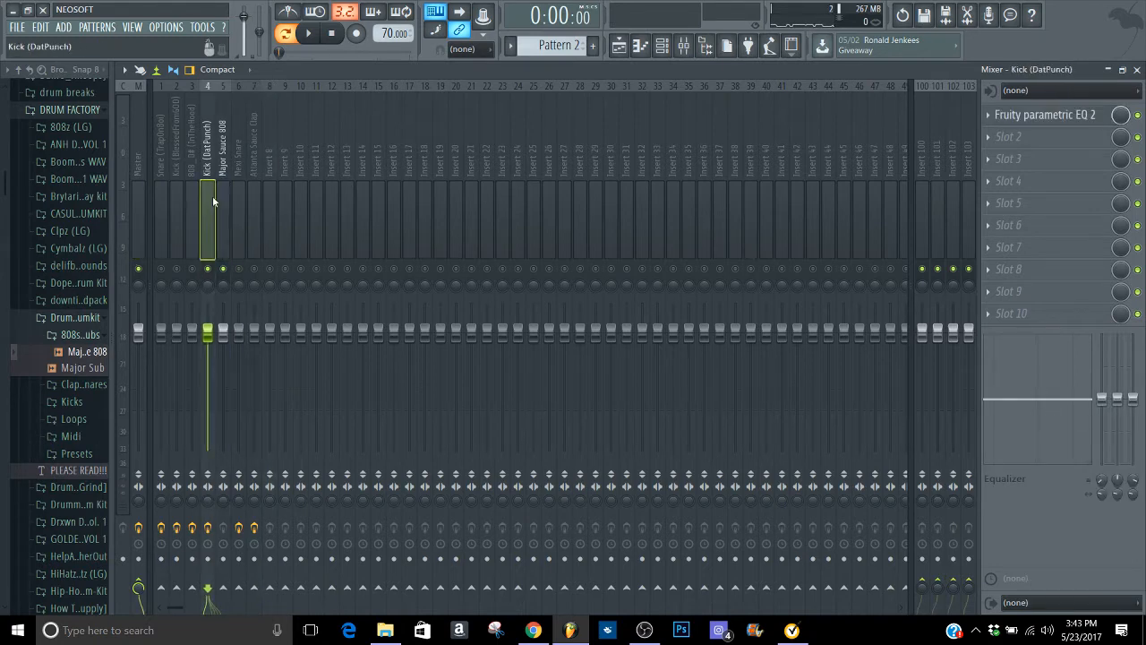
pyautogui.click(217, 199)
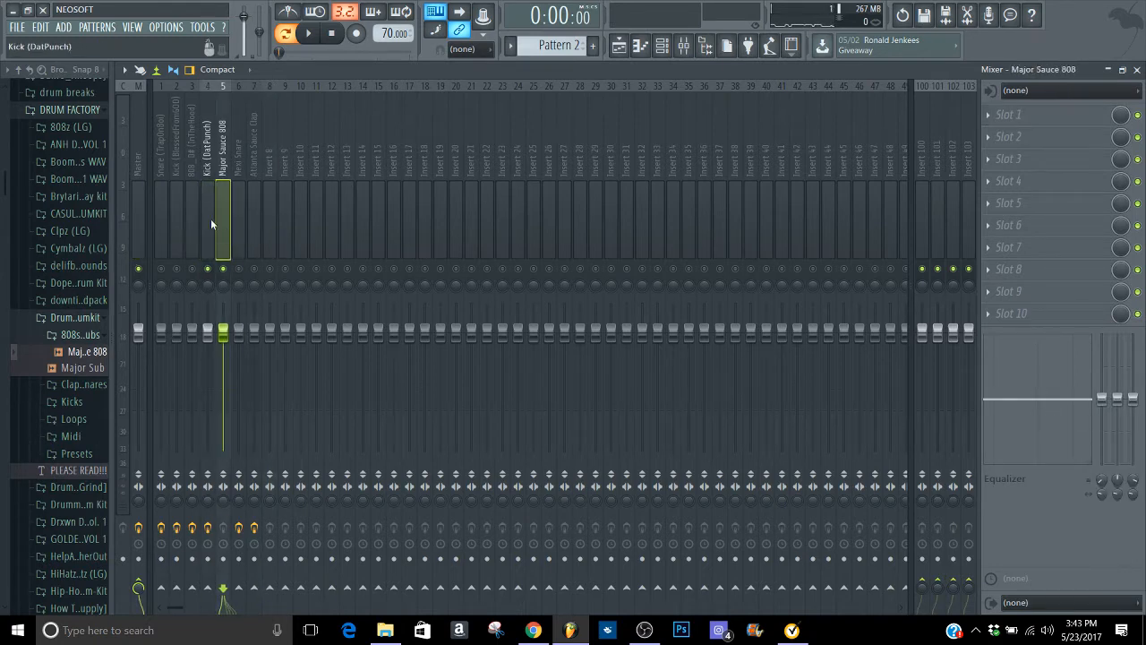
pyautogui.click(1023, 116)
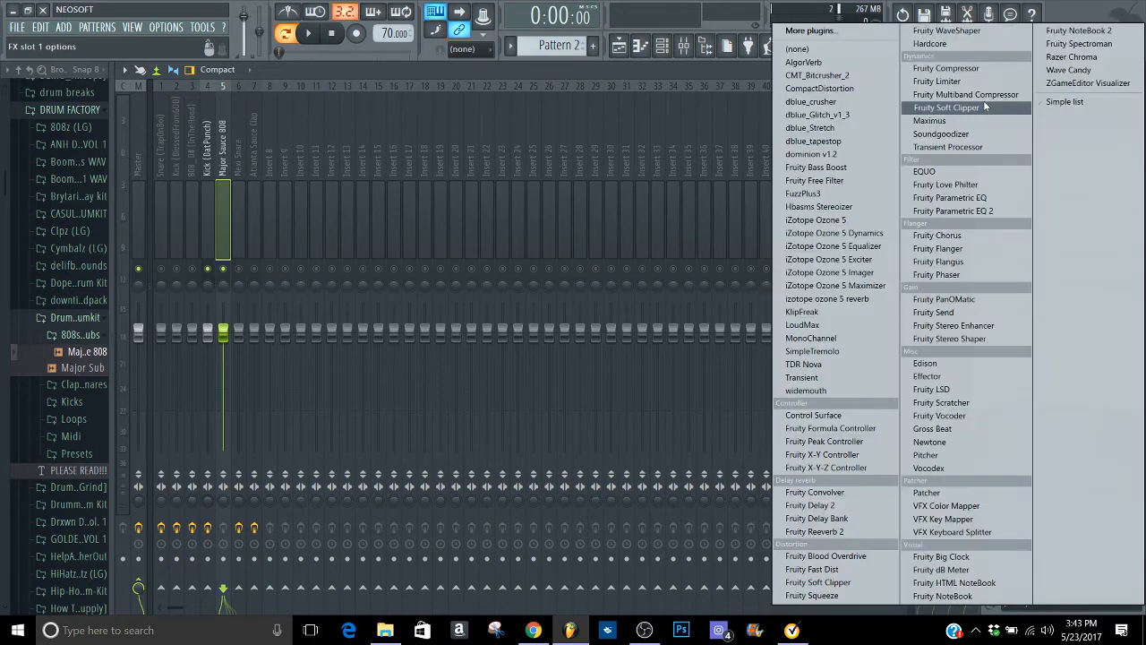
pyautogui.click(967, 226)
pyautogui.press('space')
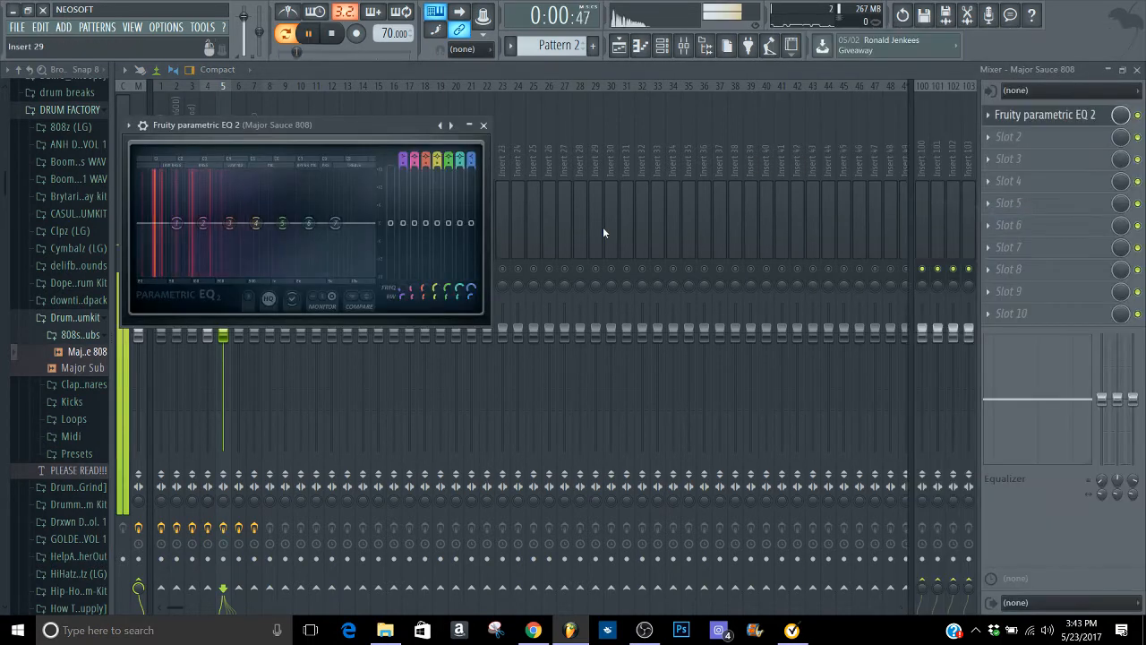
# Step: Dip the 808's EQ band 2 slightly near 41 Hz, and try a 3.0 dB band 1 boost at 101 Hz before resetting it
pyautogui.moveTo(202, 223)
pyautogui.mouseDown()
pyautogui.moveTo(191, 206)
pyautogui.moveTo(197, 222)
pyautogui.mouseUp()
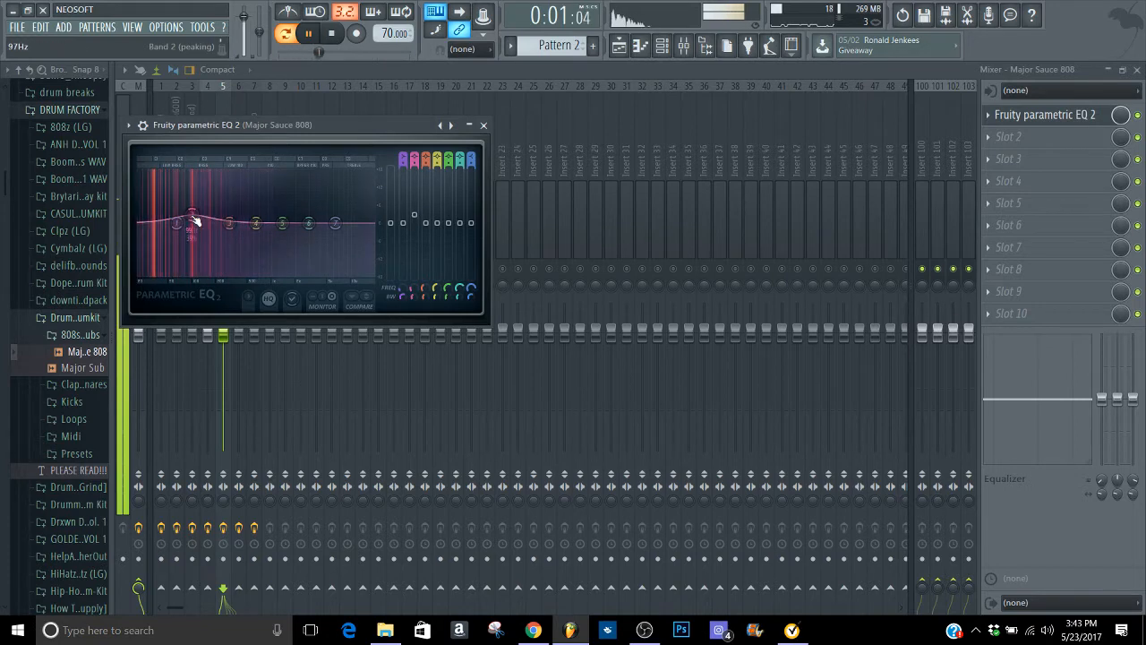
pyautogui.moveTo(177, 228)
pyautogui.mouseDown()
pyautogui.moveTo(146, 224)
pyautogui.moveTo(183, 220)
pyautogui.mouseUp()
pyautogui.rightClick(146, 225)
pyautogui.click(160, 237)
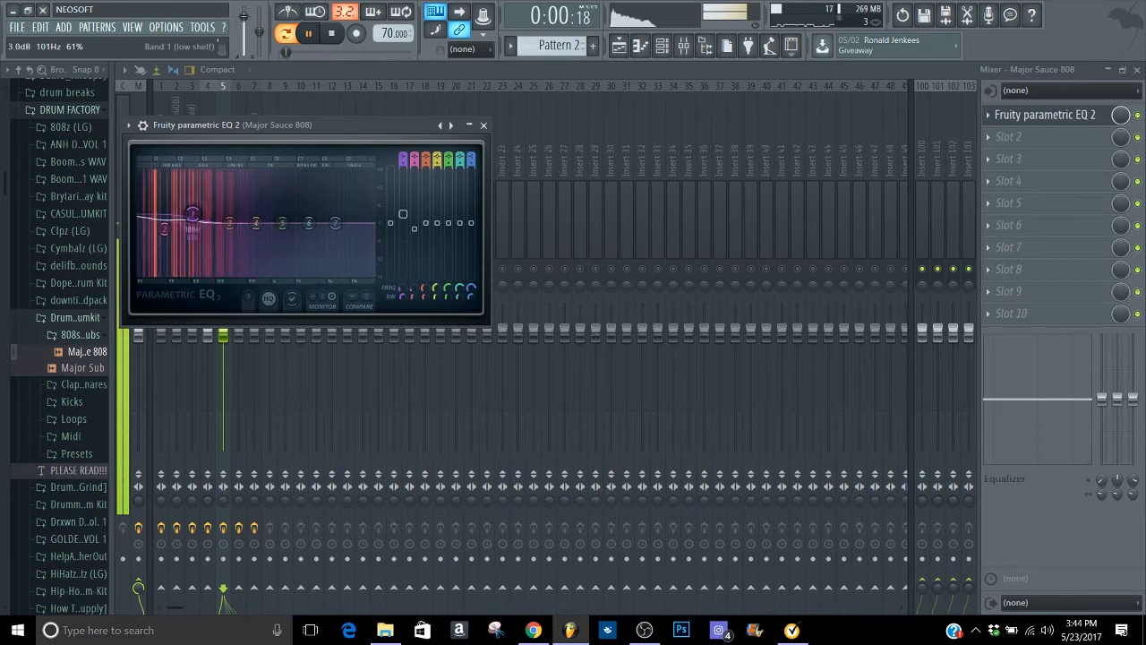
pyautogui.rightClick(183, 220)
pyautogui.click(199, 236)
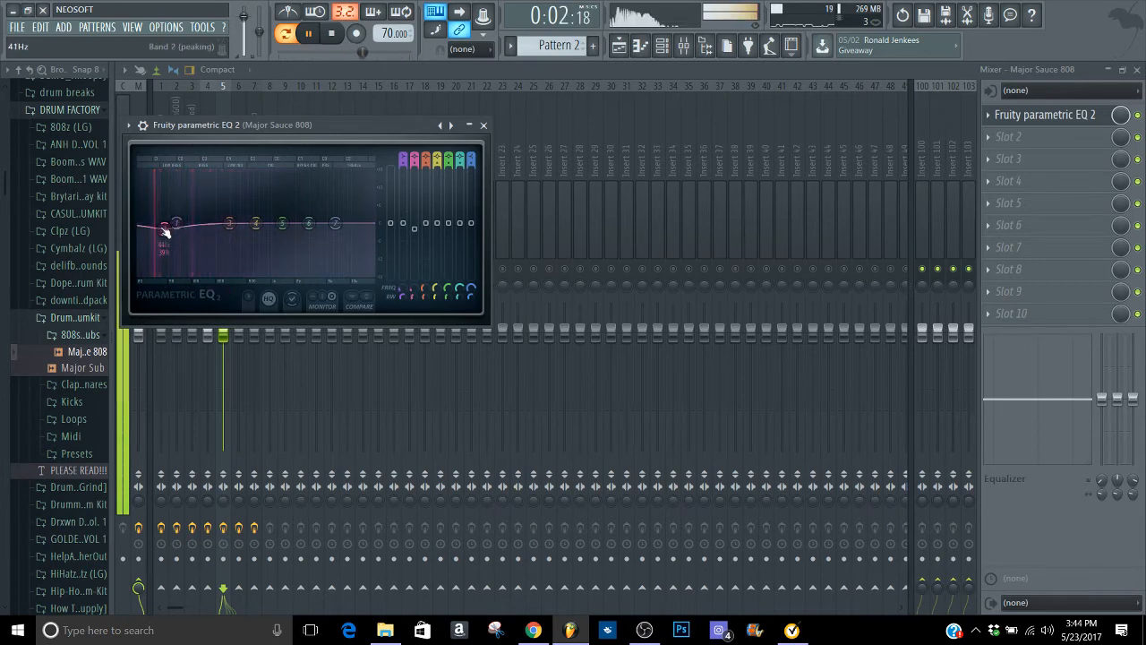
# Step: Boost band 3 near 109 Hz with band 4 just above it, roll off the highs gradually with band 7, and close the EQ
pyautogui.moveTo(229, 223); pyautogui.dragTo(195, 209)
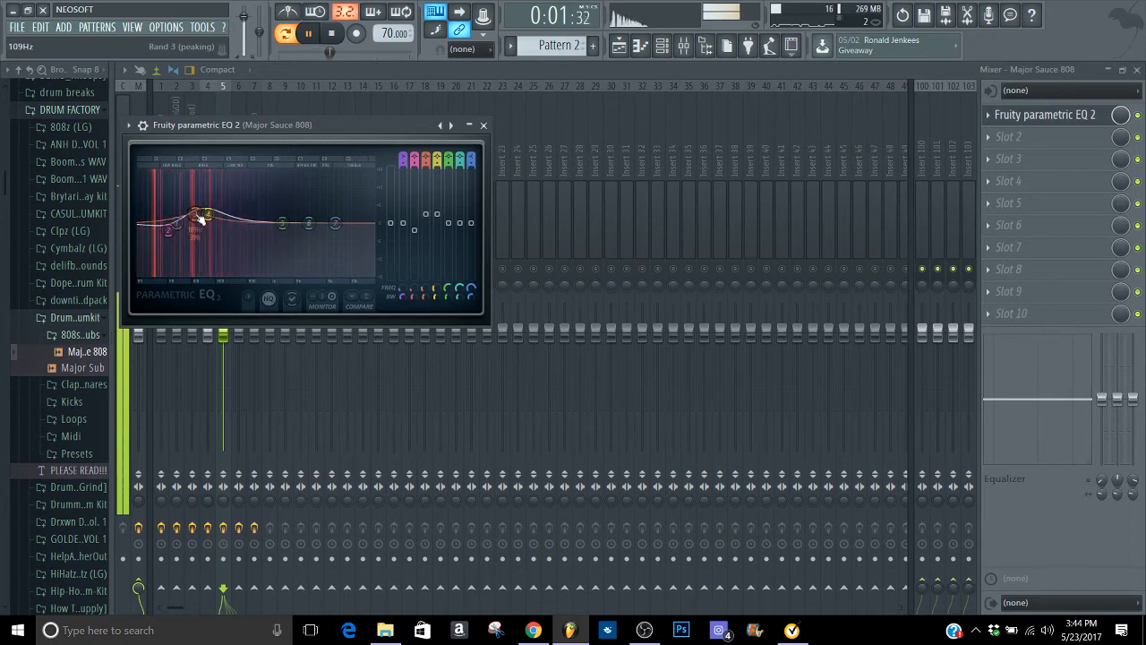
pyautogui.moveTo(335, 224); pyautogui.dragTo(373, 276)
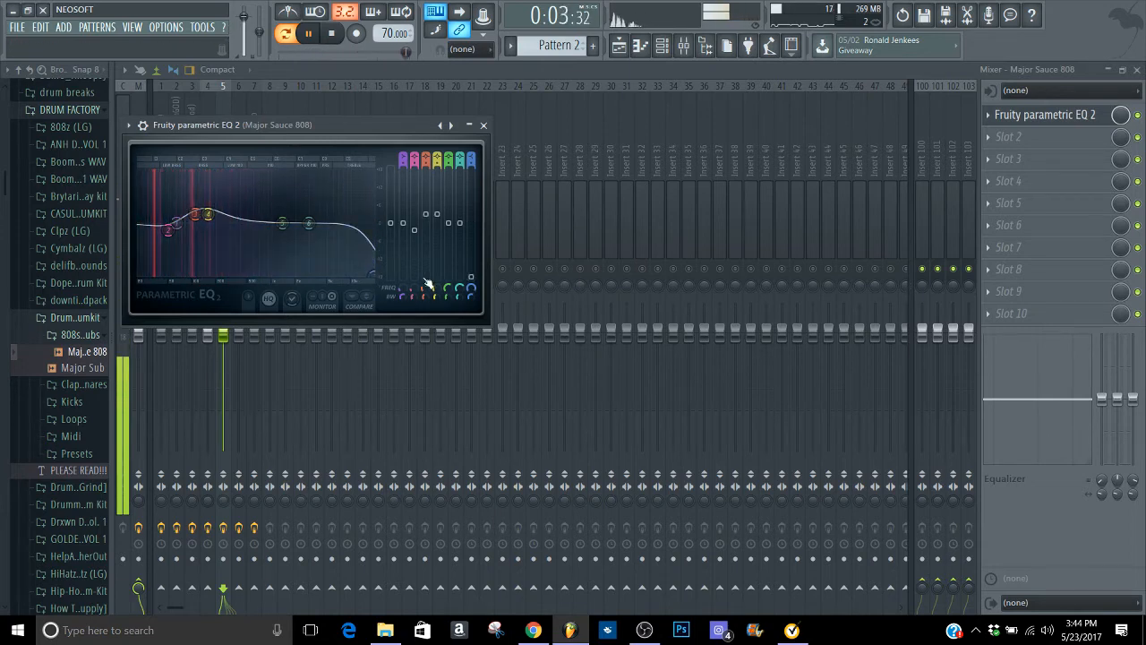
pyautogui.moveTo(471, 296); pyautogui.dragTo(471, 273)
pyautogui.click(295, 303)
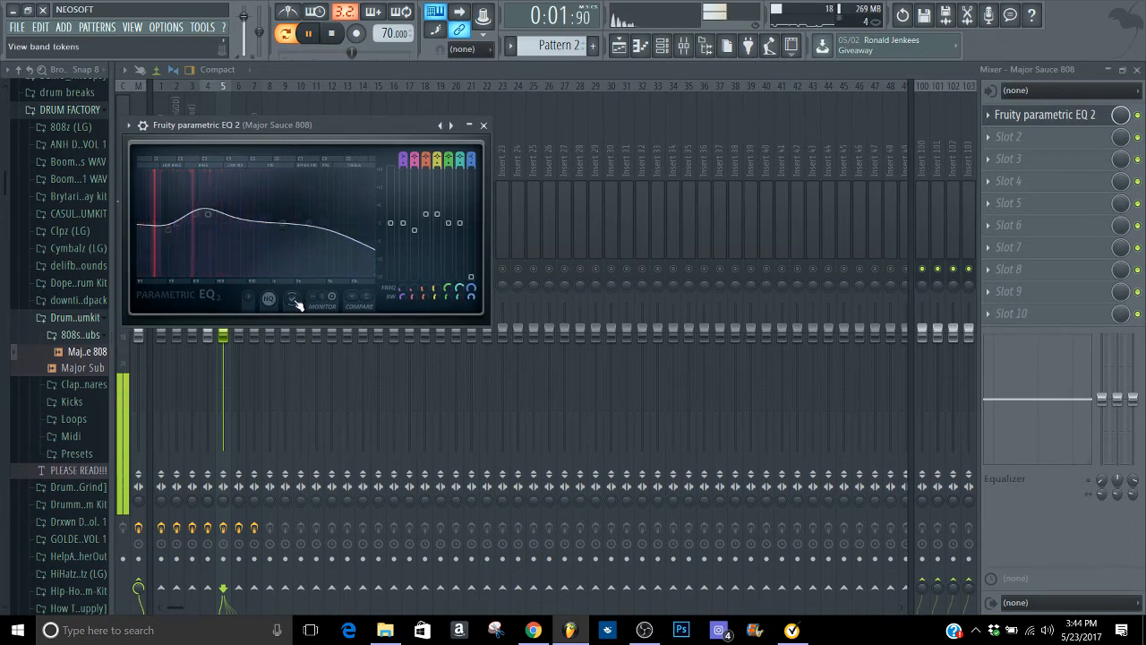
pyautogui.press('space')
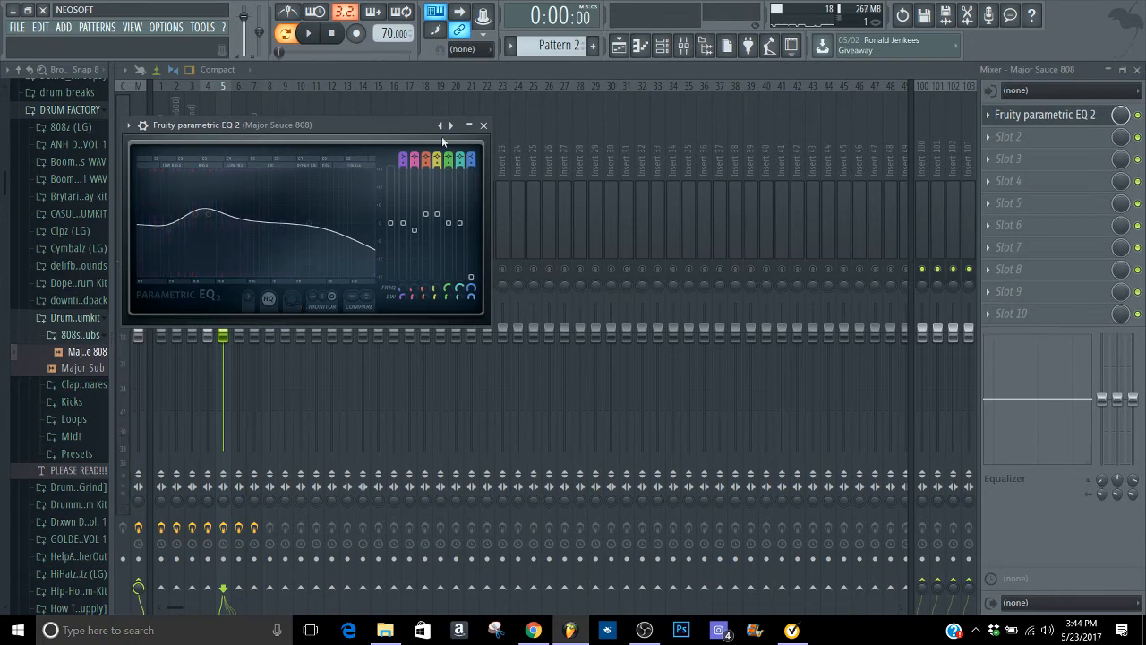
pyautogui.click(483, 125)
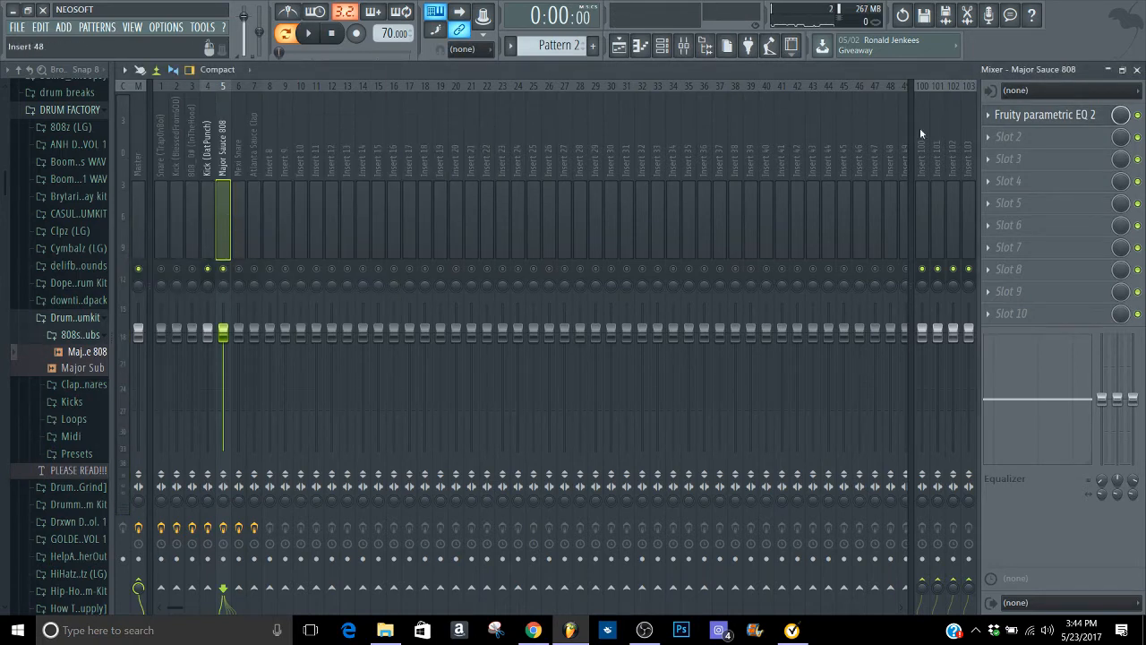
# Step: Play the kick and 808 together to audition the 808's new EQ
pyautogui.press('space')
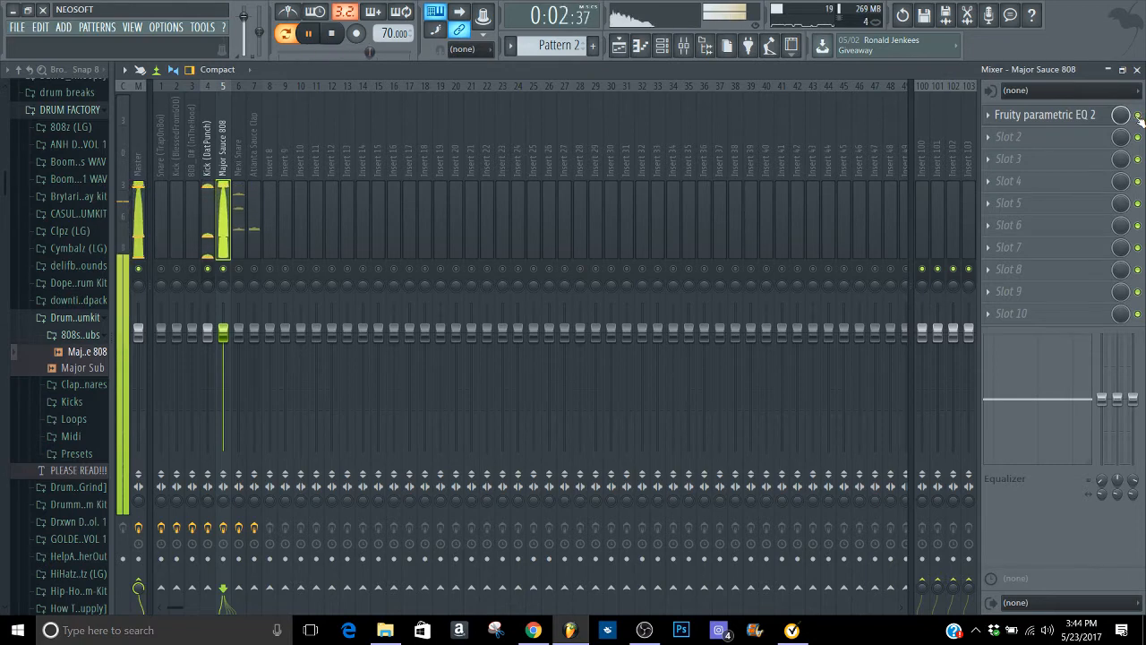
pyautogui.press('space')
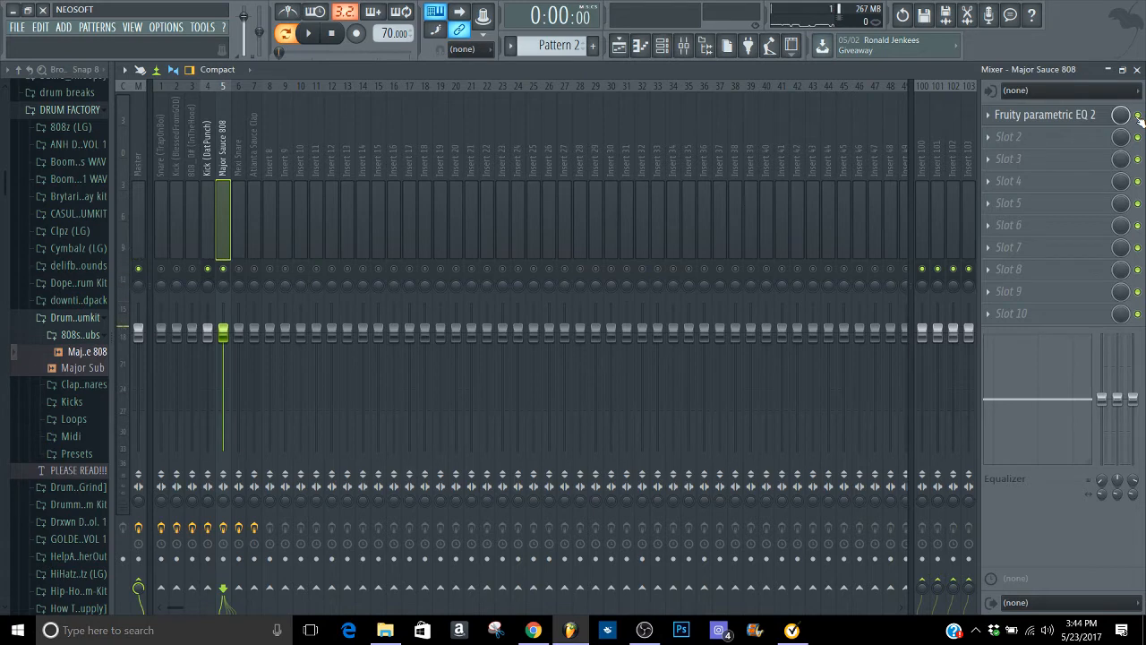
pyautogui.press('space')
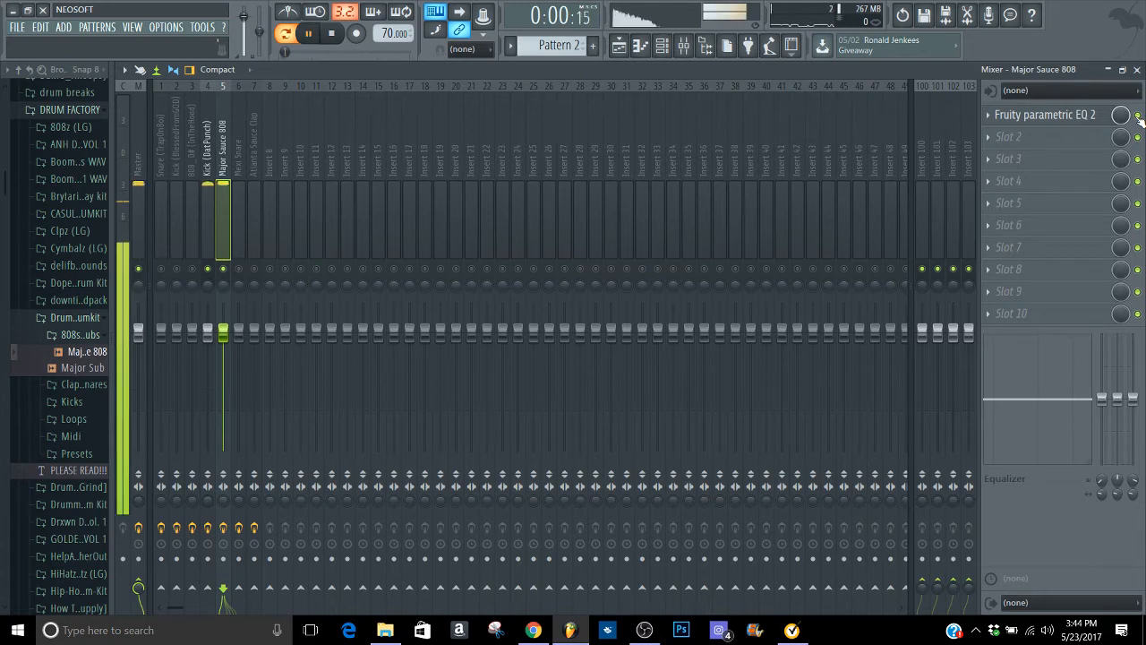
pyautogui.press('space')
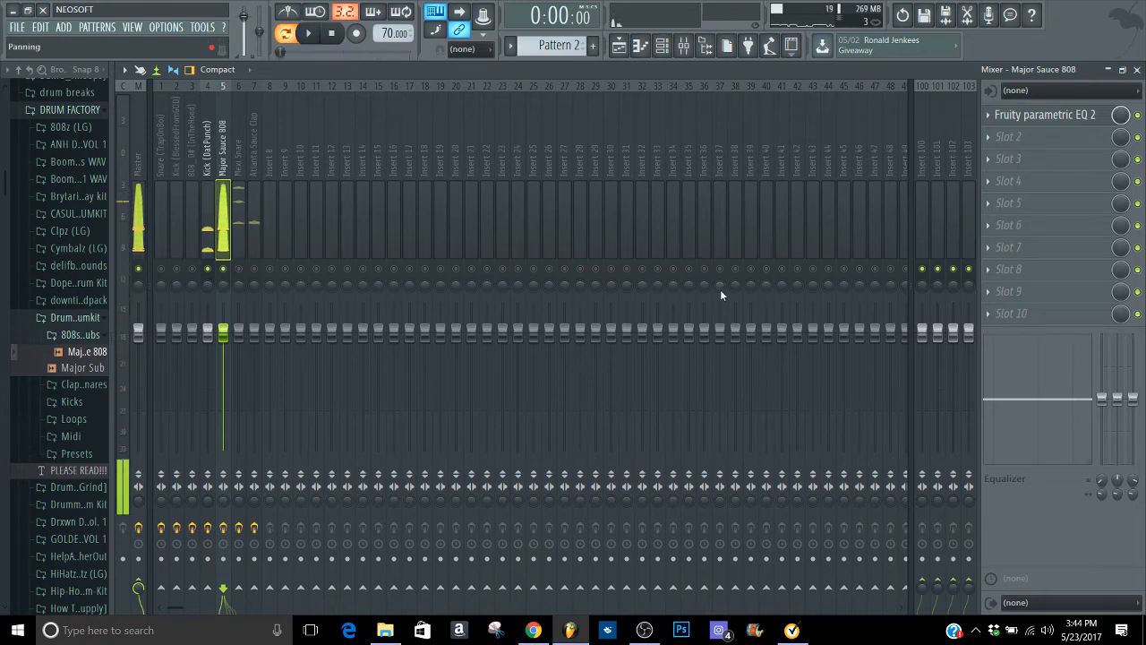
# Step: Sidechain the Kick (DatPunch) track to the Major Sauce 808 track and add Fruity Limiter to the 808's slot 10
pyautogui.click(212, 229)
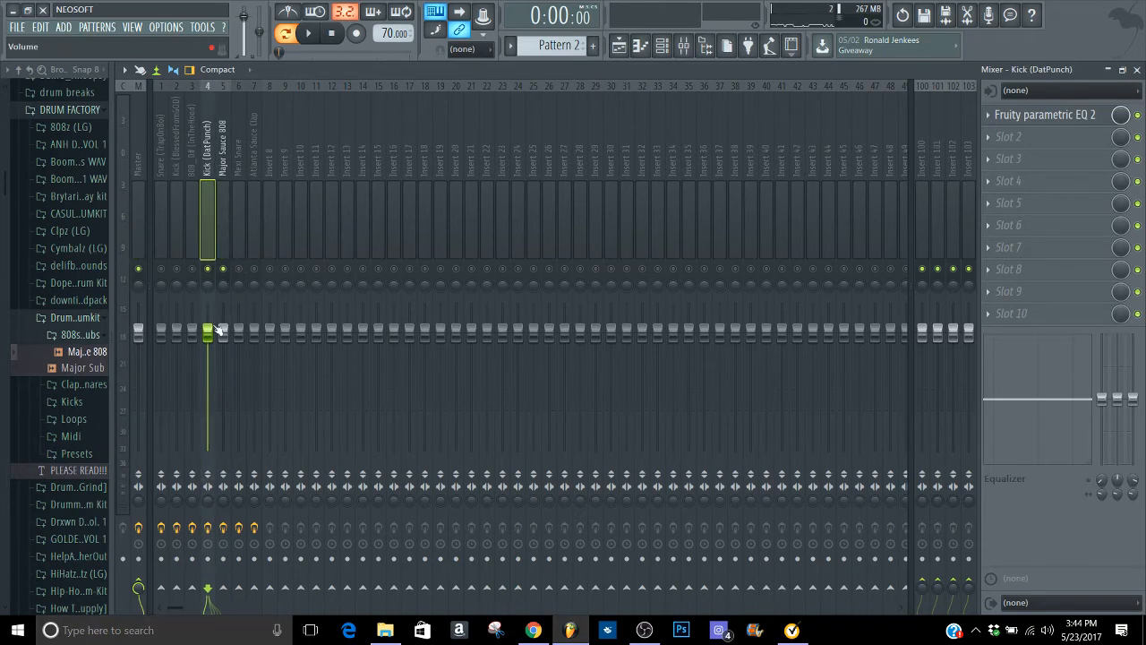
pyautogui.click(224, 588)
pyautogui.click(217, 235)
pyautogui.click(1006, 311)
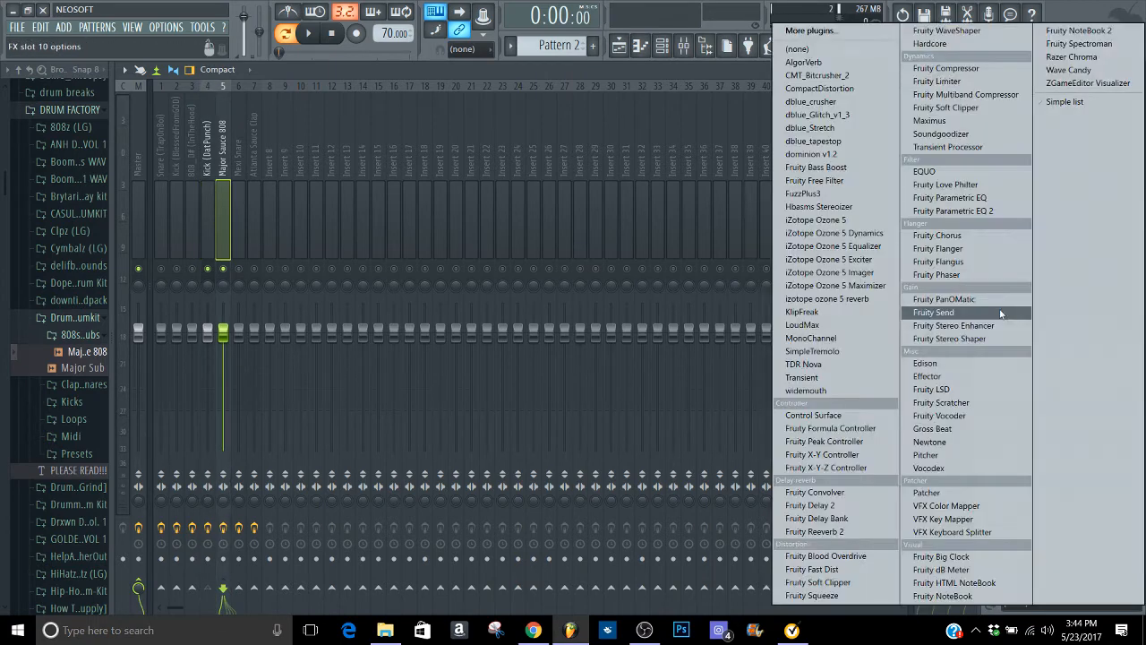
pyautogui.click(949, 84)
pyautogui.press('space')
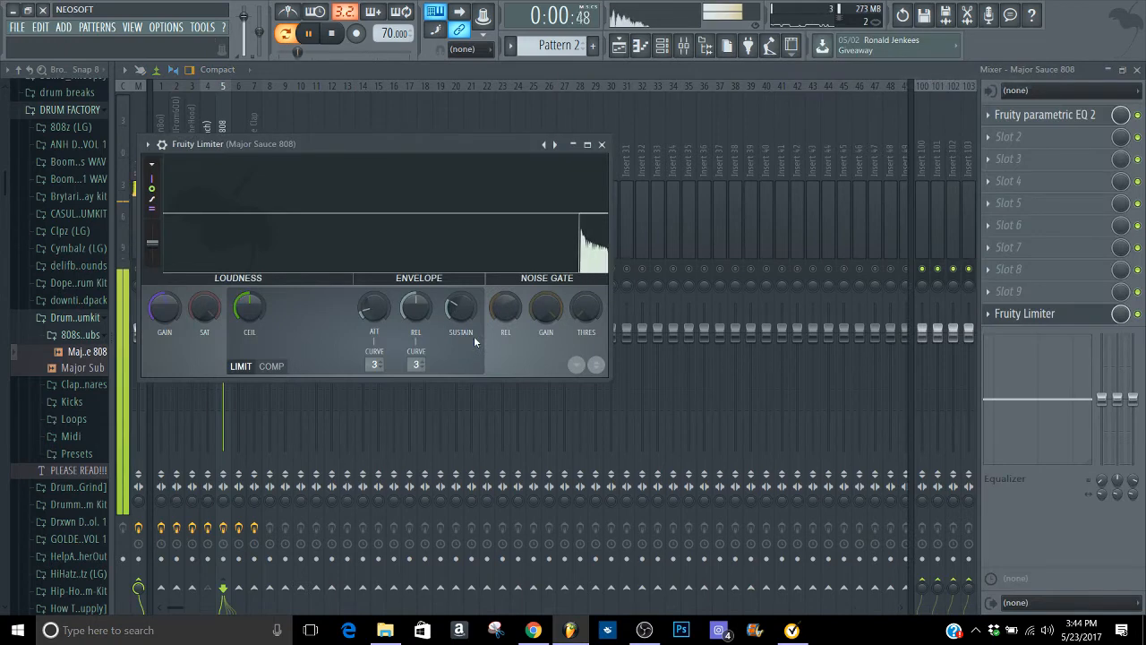
# Step: Switch the Fruity Limiter to compressor mode, raise the knee, set the ratio to 2.0:1 and set the sidechain input to 1
pyautogui.click(272, 365)
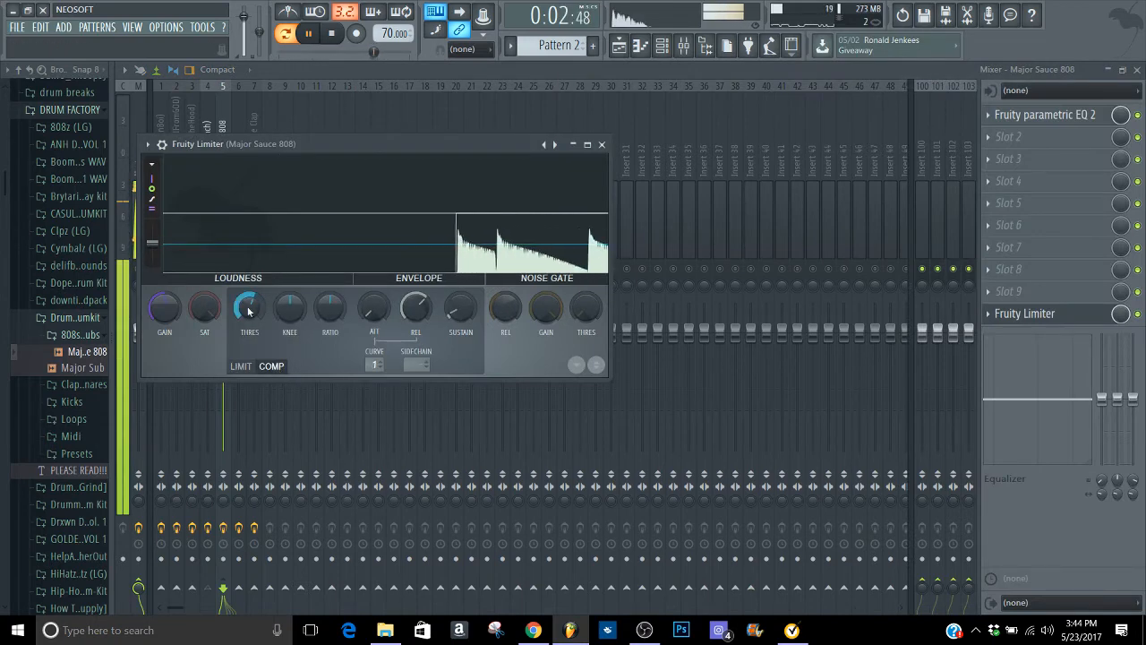
pyautogui.press('space')
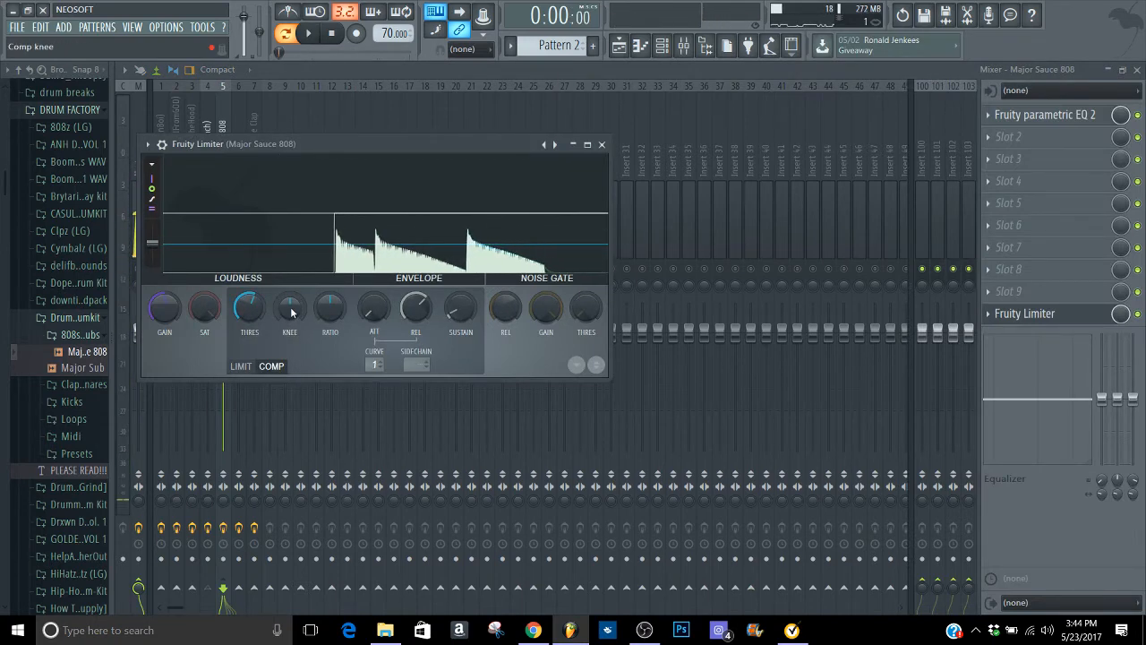
pyautogui.moveTo(291, 310); pyautogui.dragTo(291, 327)
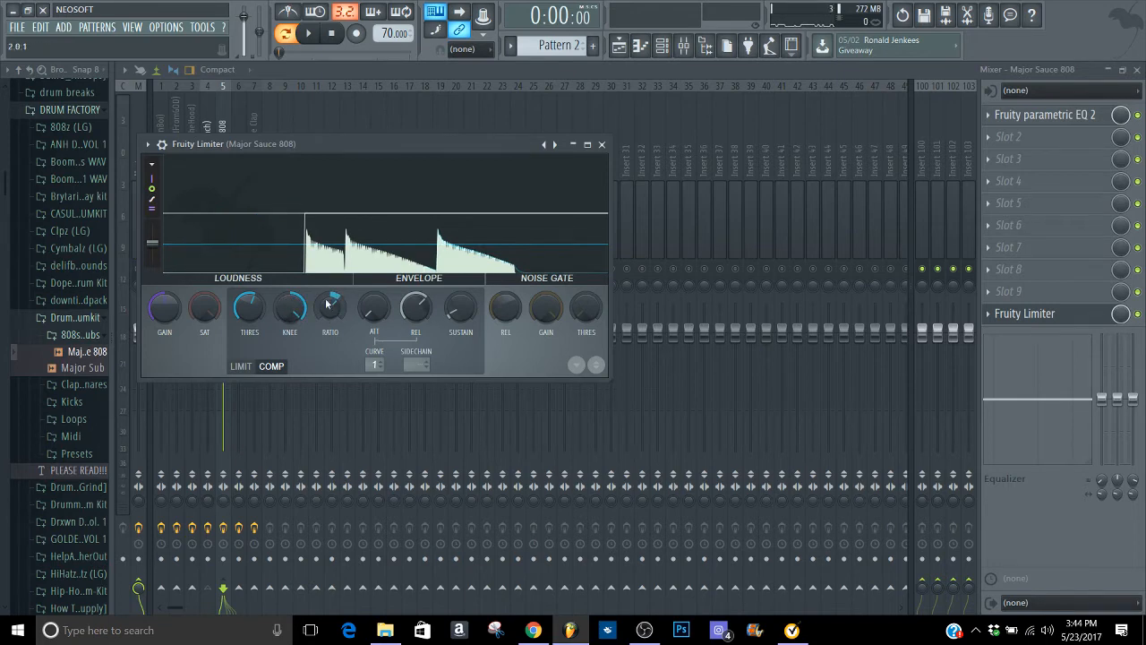
pyautogui.click(418, 366)
pyautogui.click(439, 385)
pyautogui.press('space')
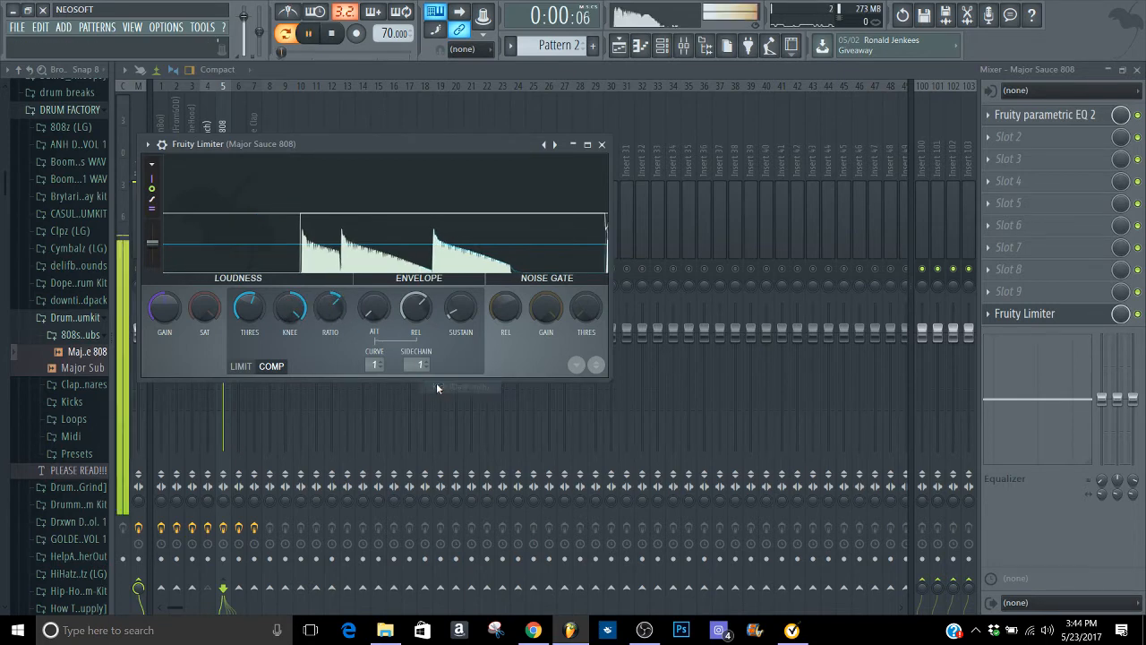
# Step: Lower the compressor threshold to about -15.6 dB during playback and close the Fruity Limiter
pyautogui.moveTo(249, 304); pyautogui.dragTo(248, 310)
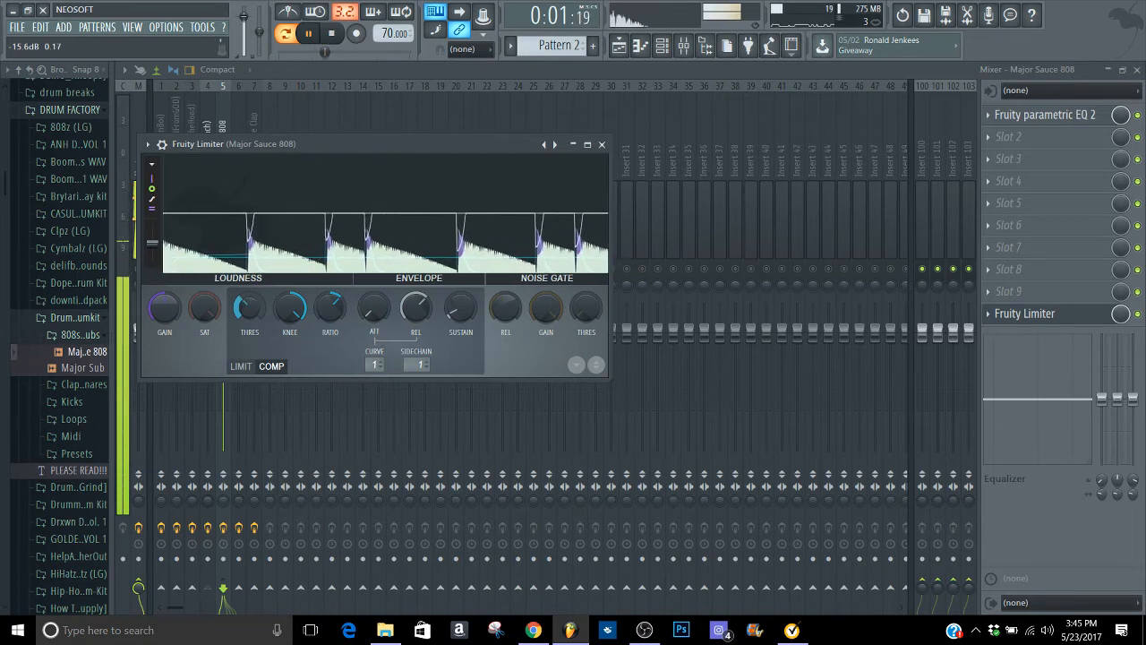
pyautogui.click(601, 144)
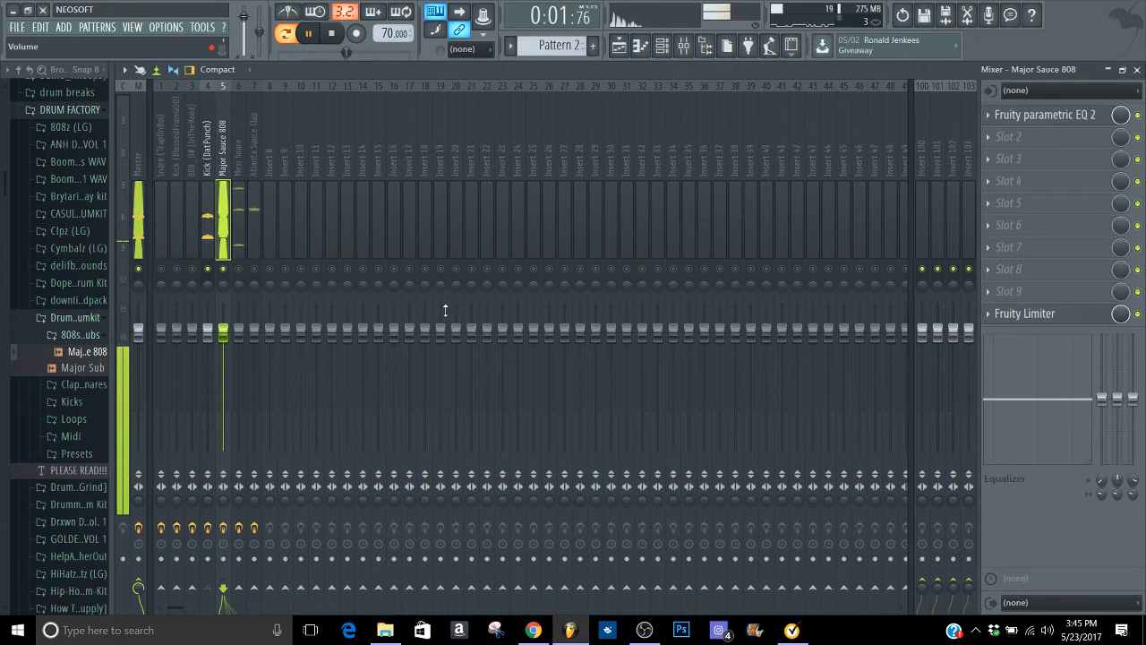
pyautogui.press('space')
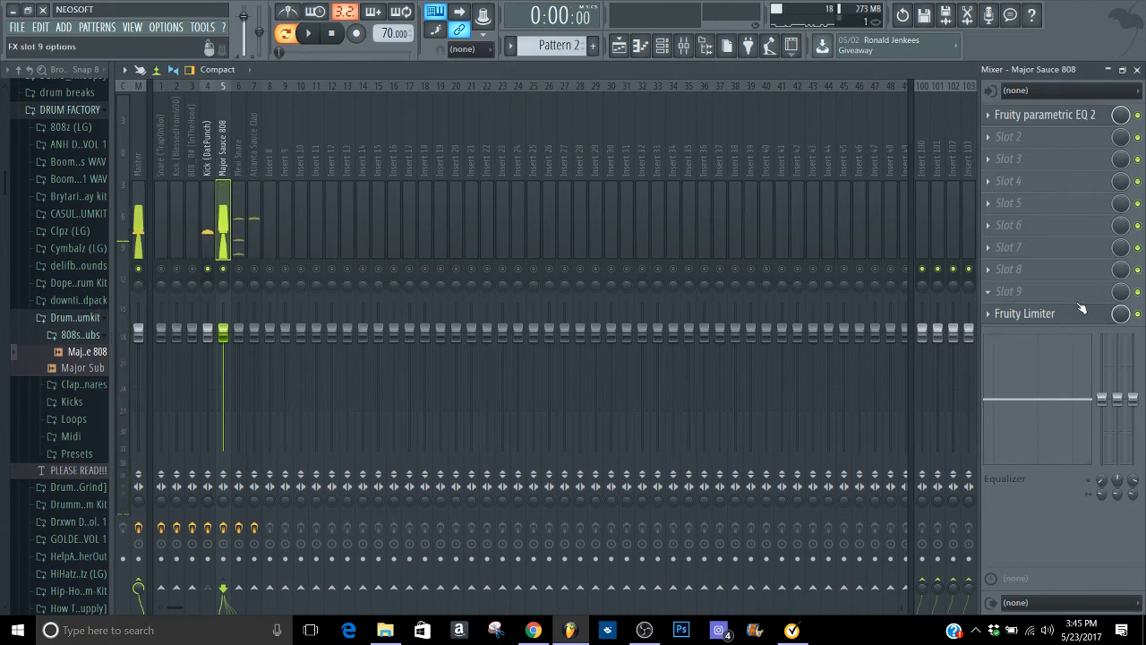
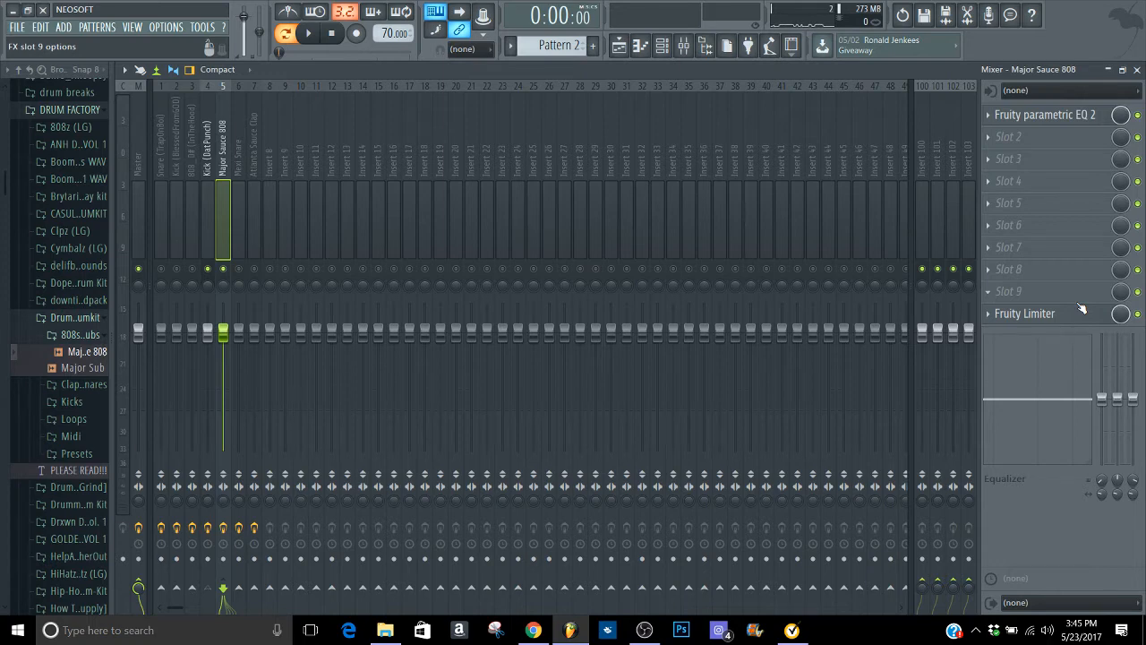
# Step: Play the soloed kick and 808 several times to audition the sidechain compression, and unsolo the mixer tracks
pyautogui.press('space')
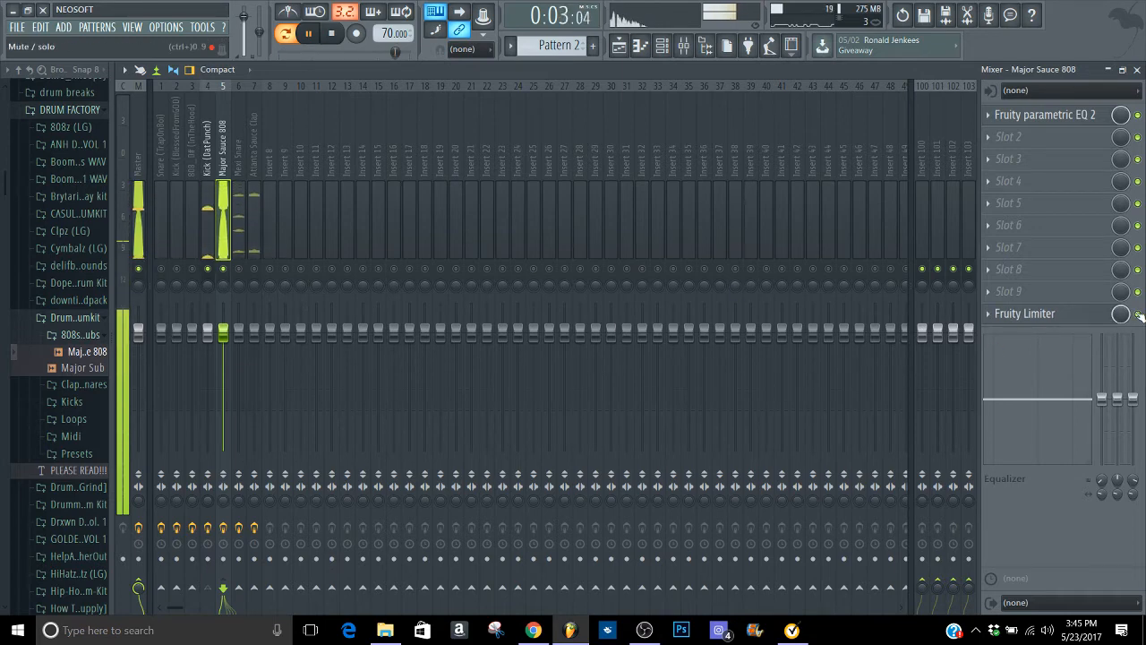
pyautogui.press('space')
pyautogui.press('space')
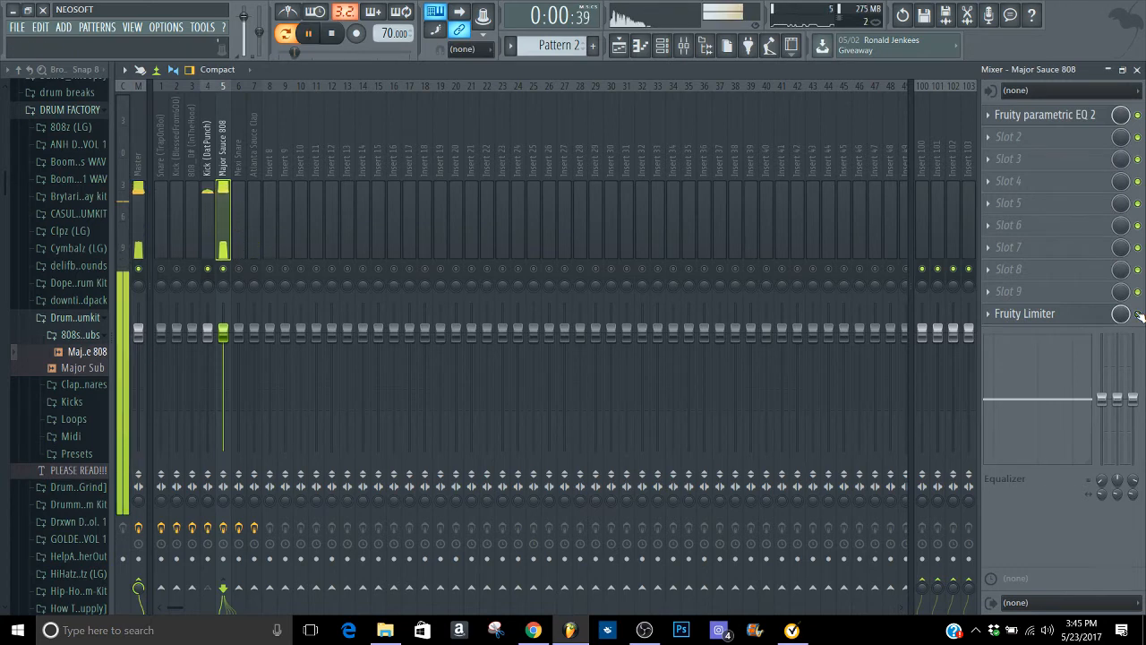
pyautogui.press('space')
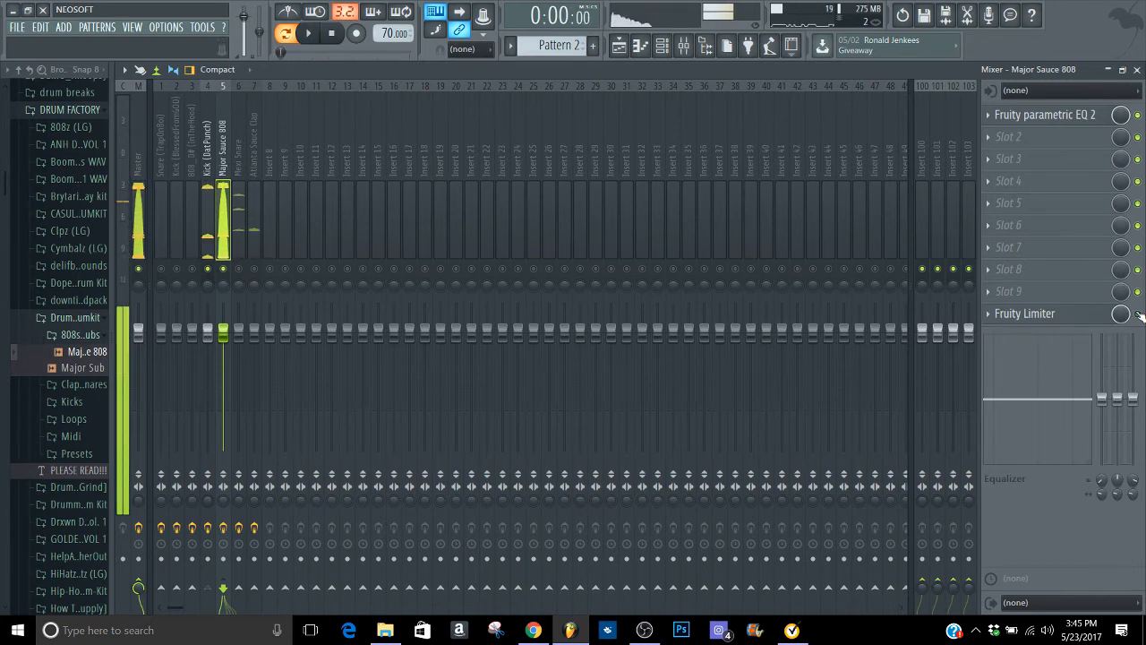
pyautogui.press('space')
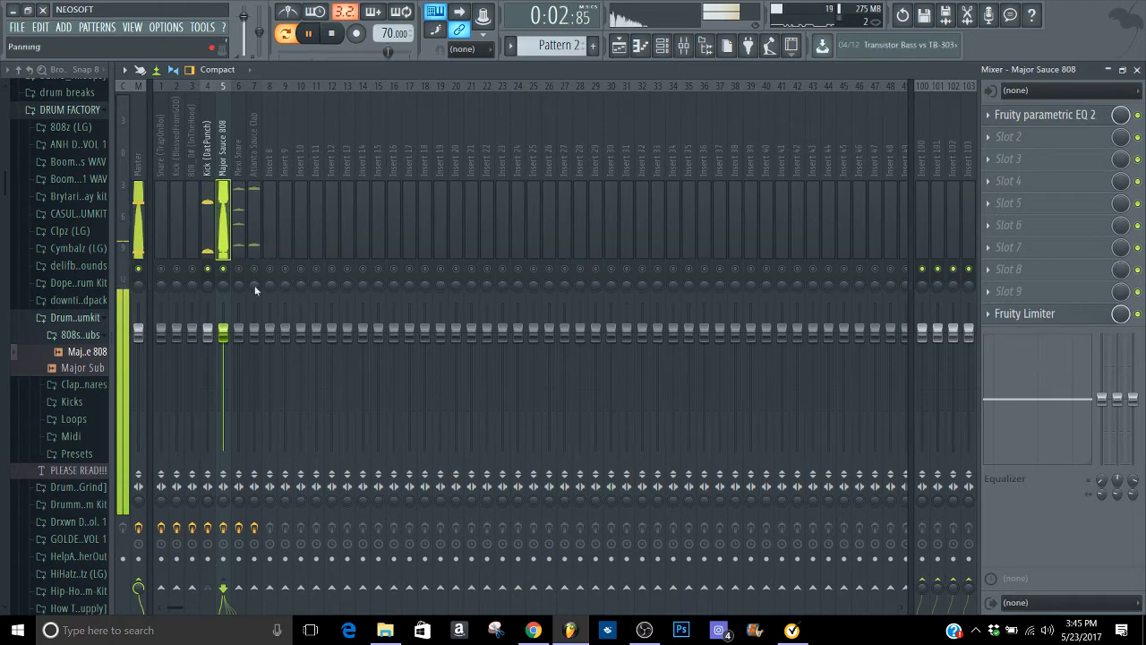
pyautogui.rightClick(224, 269)
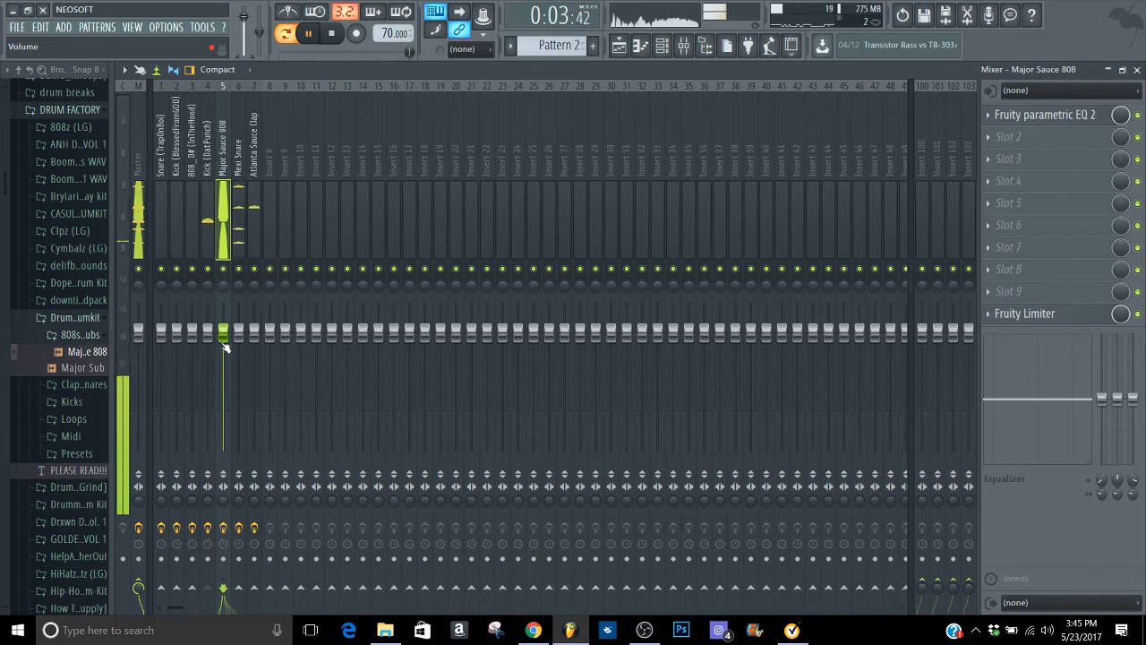
# Step: Try the Major Sauce 808 fader at -1.6 dB during playback, and reset it to its default level
pyautogui.scroll(-3, 224, 345)
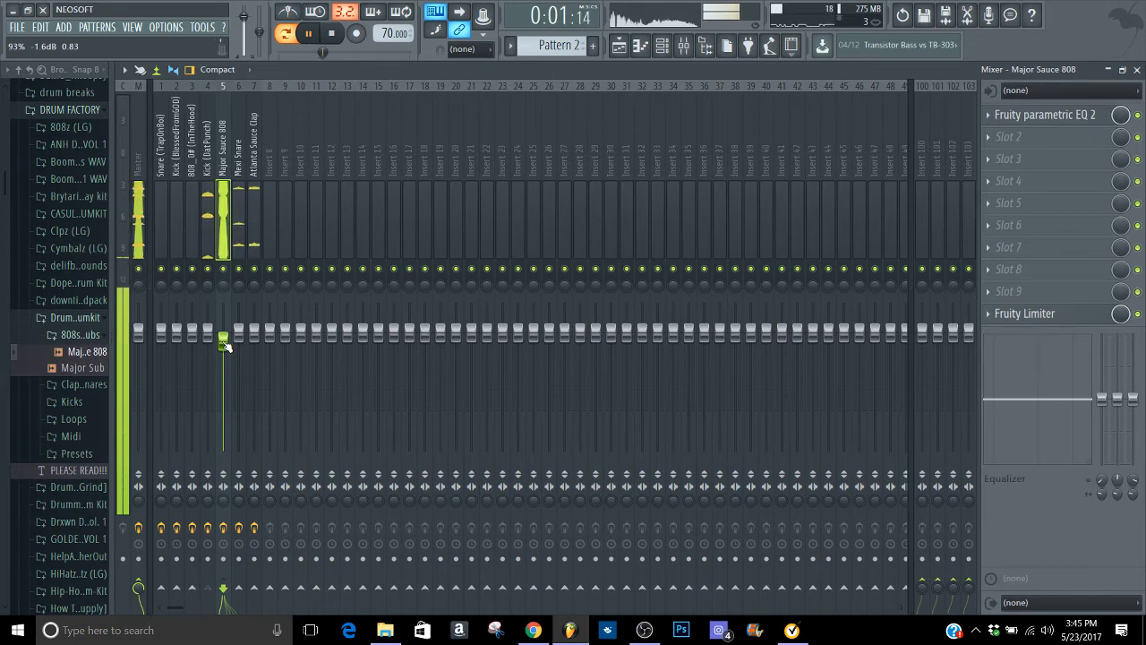
pyautogui.press('space')
pyautogui.rightClick(226, 347)
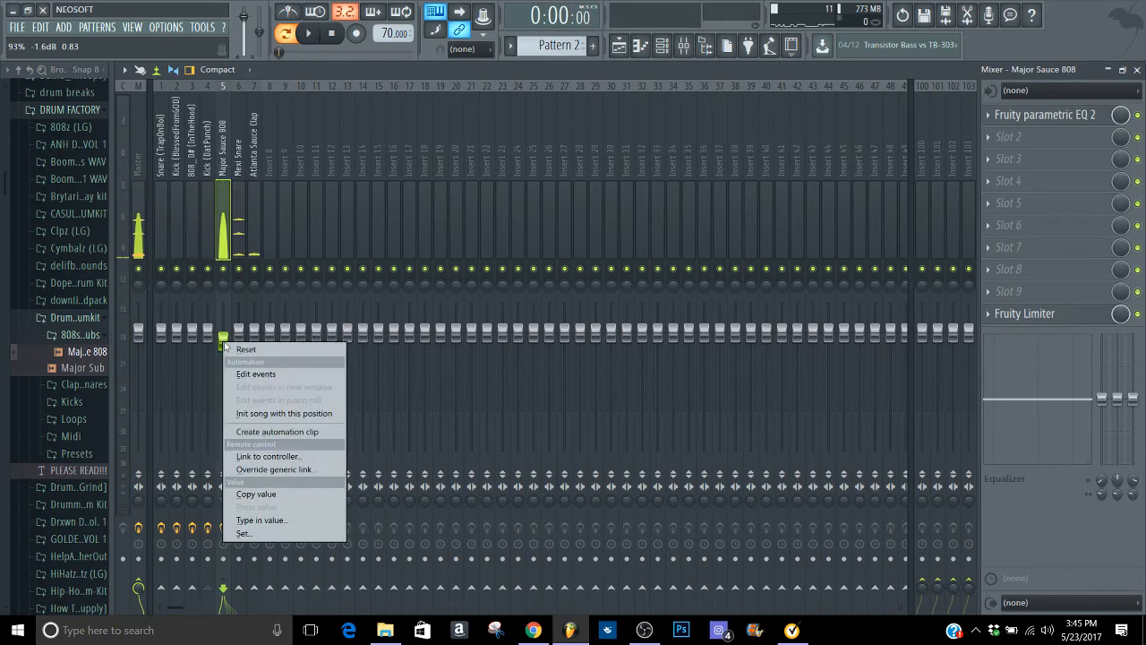
pyautogui.click(246, 349)
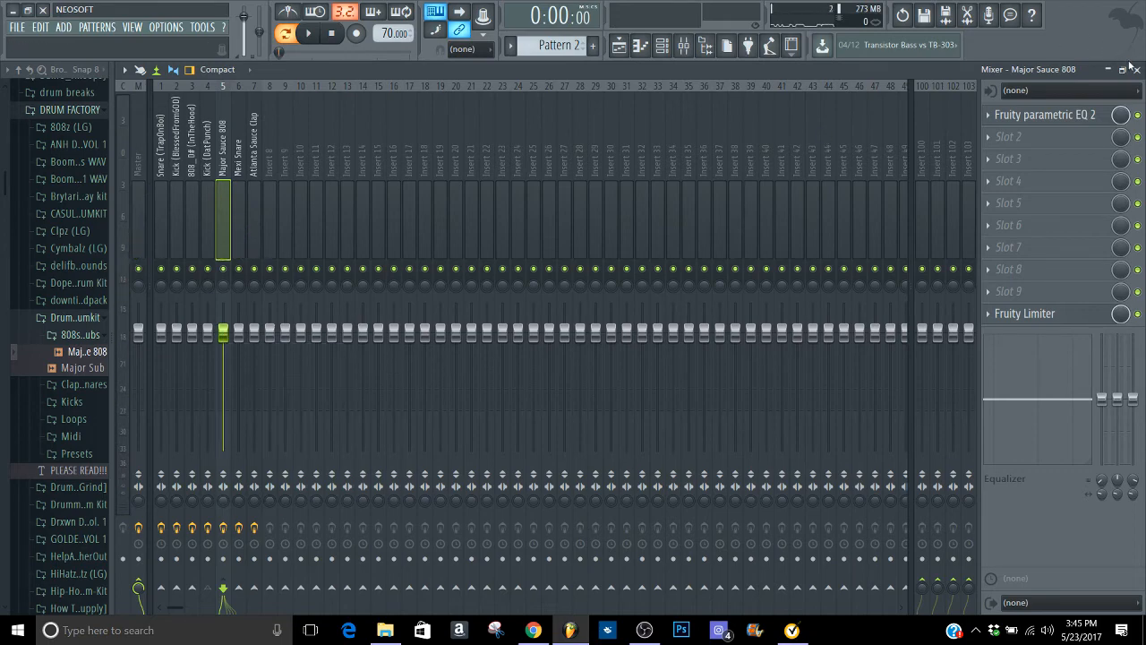
# Step: Close the mixer and the 808's channel window, collapse the Drum Majorz kit folder and open the LG hi-hat sample folder
pyautogui.click(1138, 70)
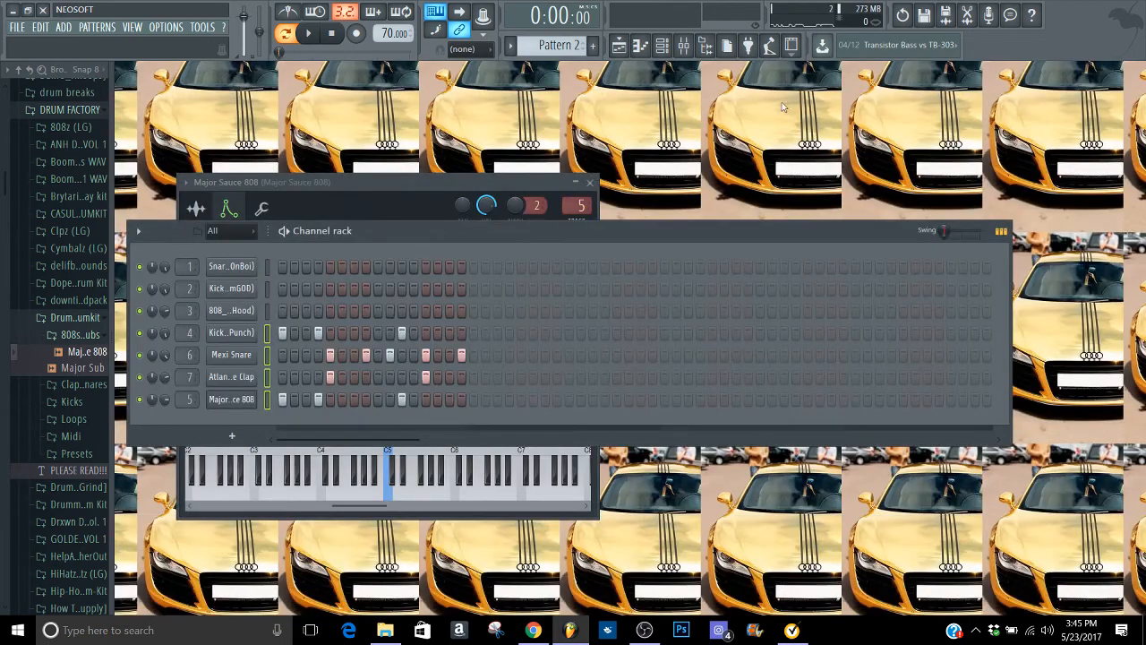
pyautogui.click(590, 182)
pyautogui.click(60, 319)
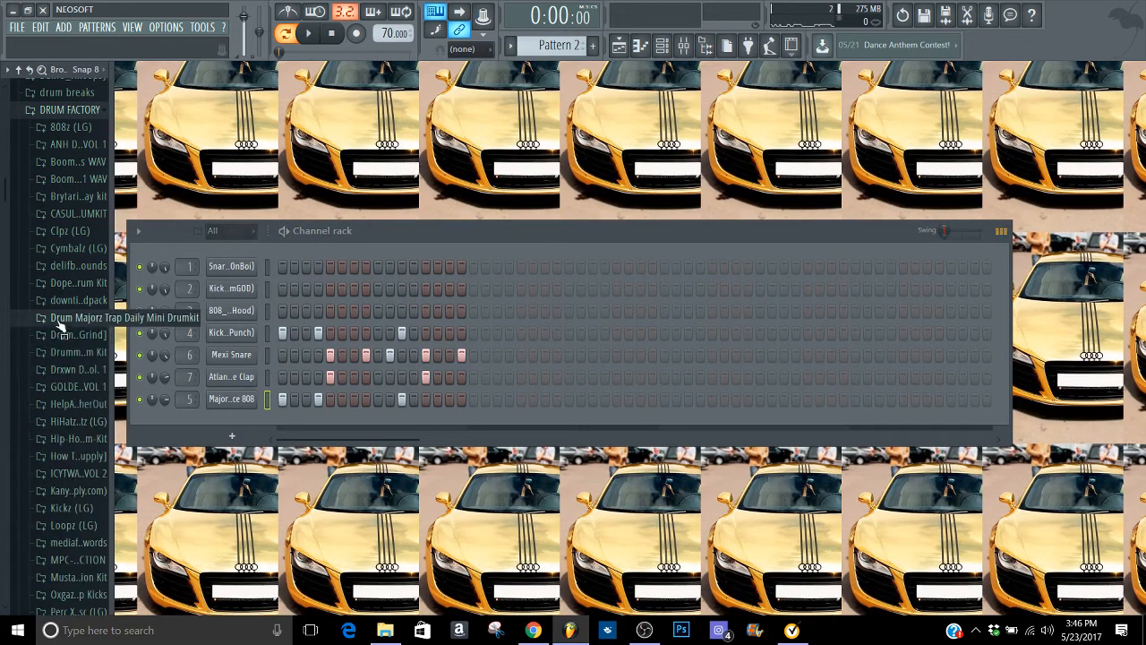
pyautogui.moveTo(2, 203); pyautogui.dragTo(3, 262)
pyautogui.click(62, 189)
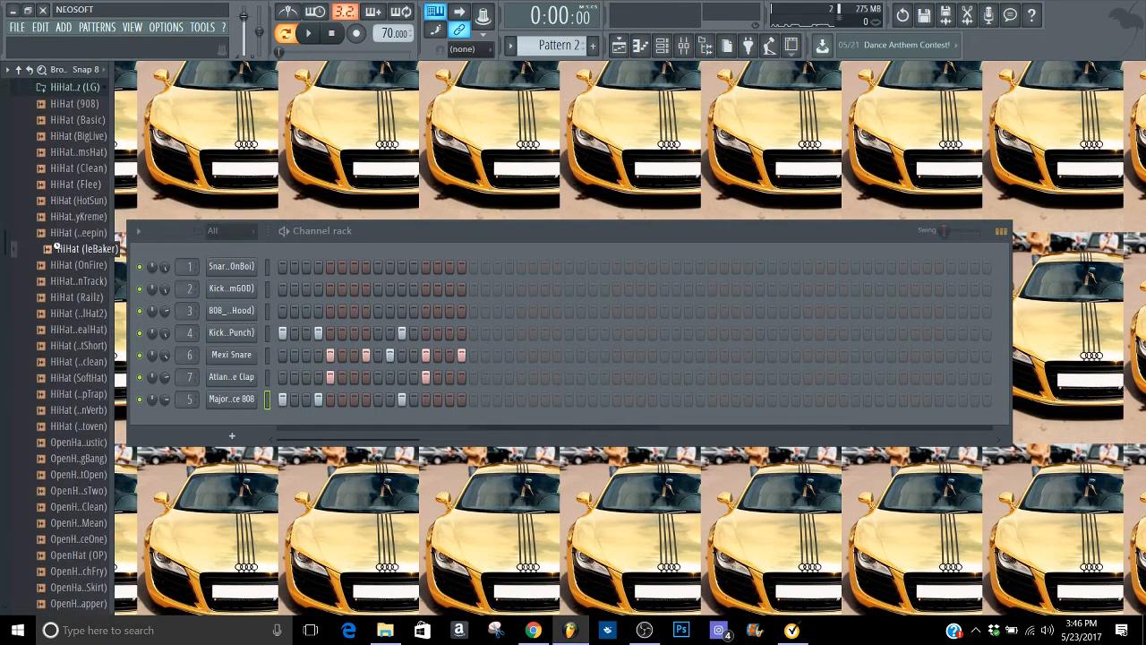
# Step: Preview the hi-hat samples in the LG folder to find one that suits the pattern
pyautogui.click(57, 236)
pyautogui.click(64, 188)
pyautogui.click(51, 170)
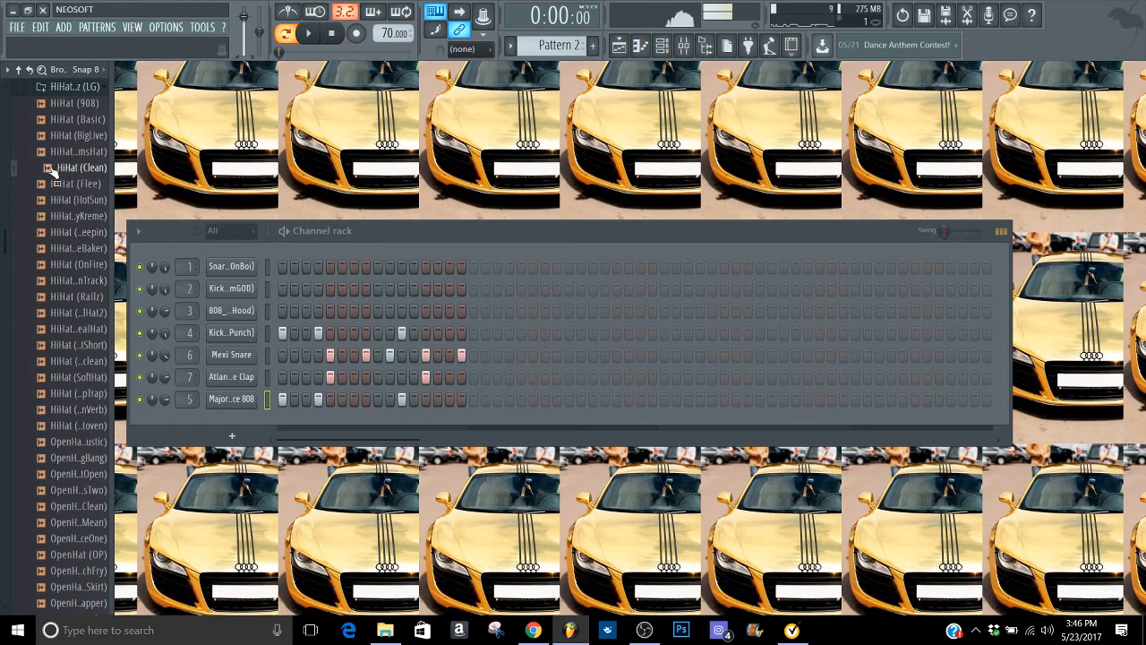
pyautogui.click(59, 152)
pyautogui.click(64, 135)
pyautogui.click(71, 120)
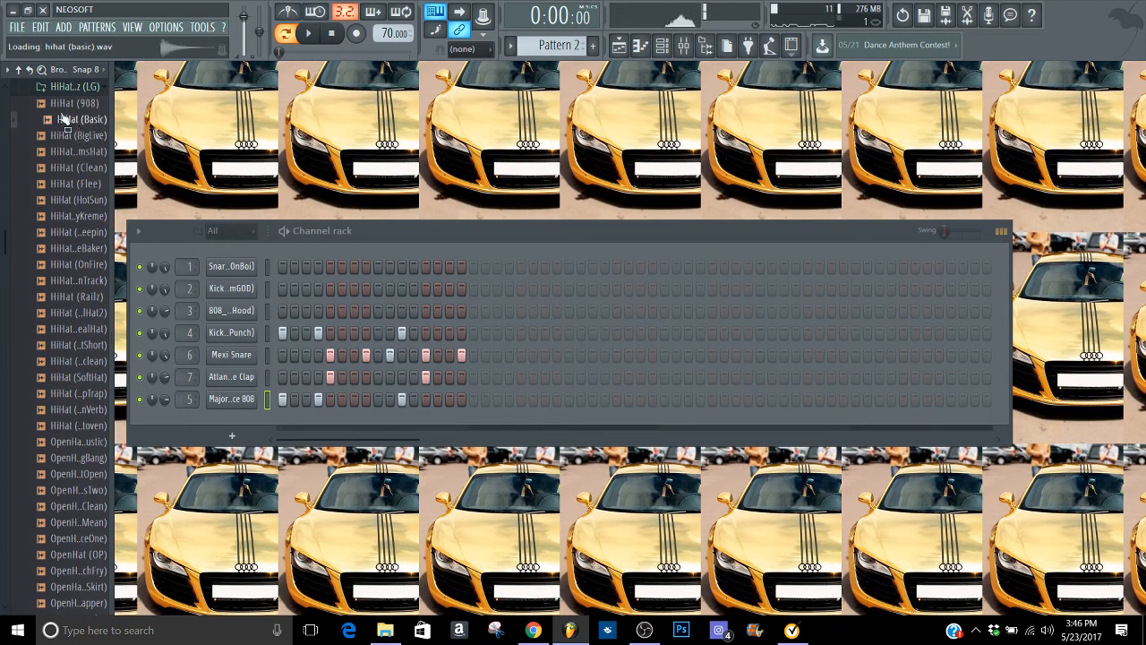
pyautogui.click(55, 104)
pyautogui.click(61, 265)
pyautogui.click(66, 329)
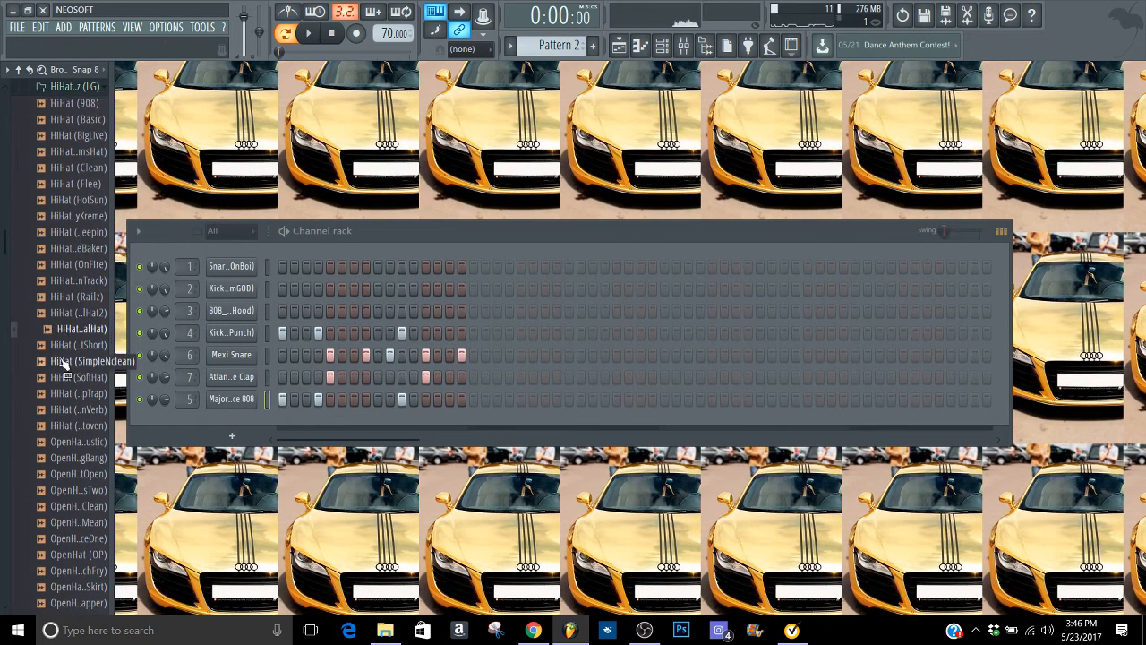
pyautogui.click(79, 346)
pyautogui.click(72, 362)
pyautogui.click(68, 377)
pyautogui.click(70, 393)
pyautogui.click(70, 410)
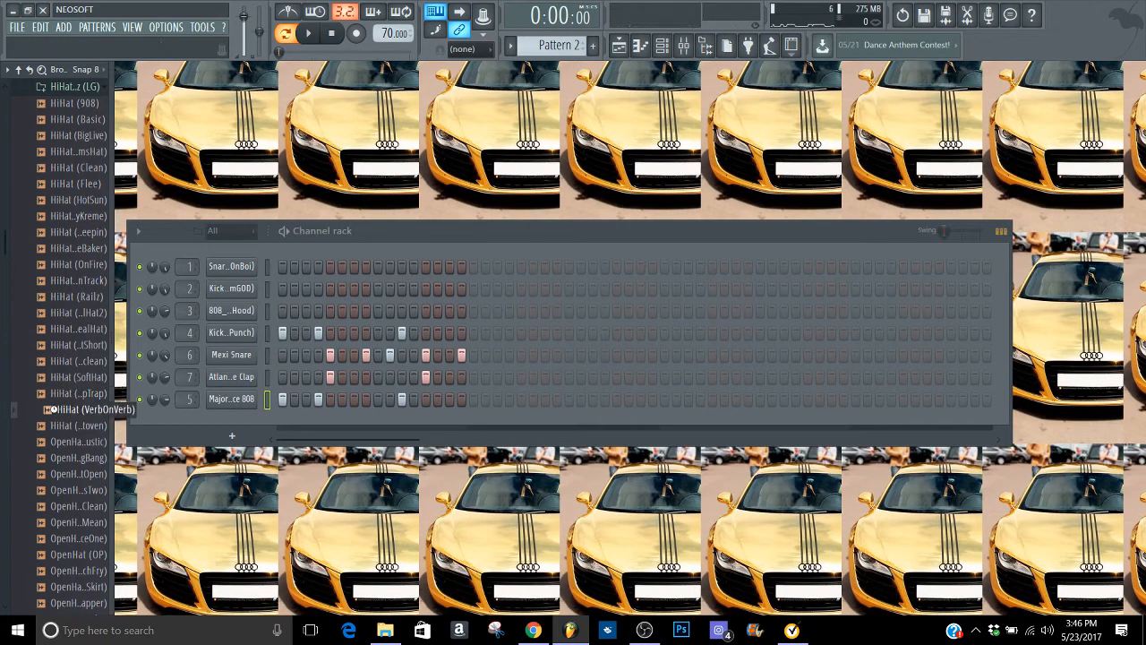
pyautogui.click(71, 425)
pyautogui.click(73, 441)
pyautogui.click(72, 329)
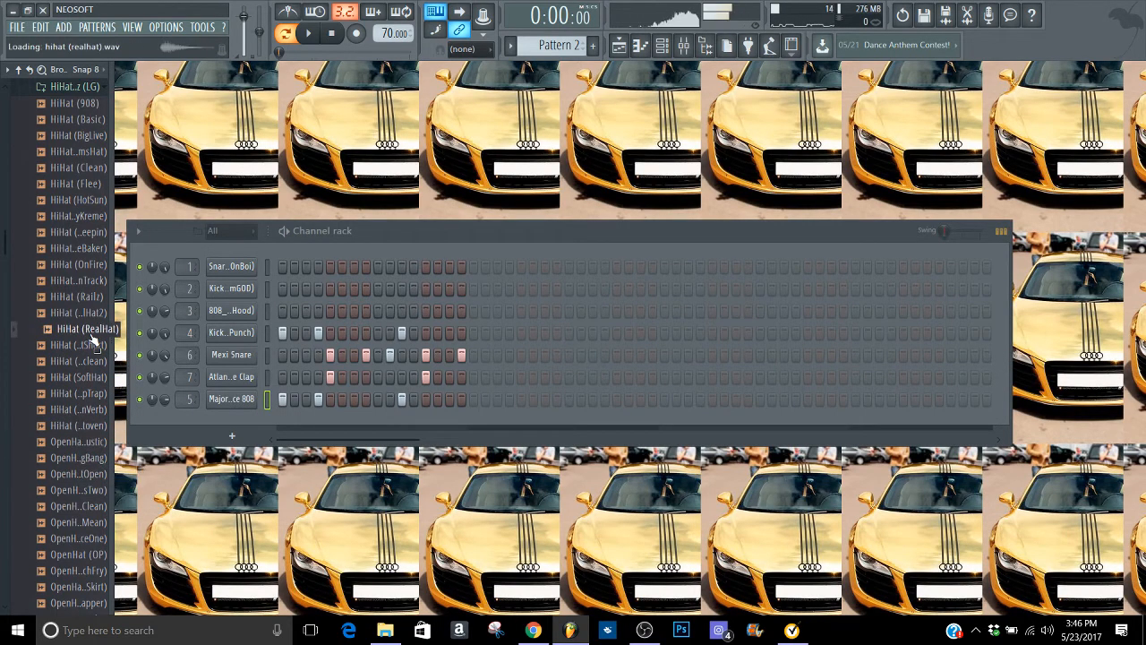
pyautogui.click(72, 312)
pyautogui.click(70, 296)
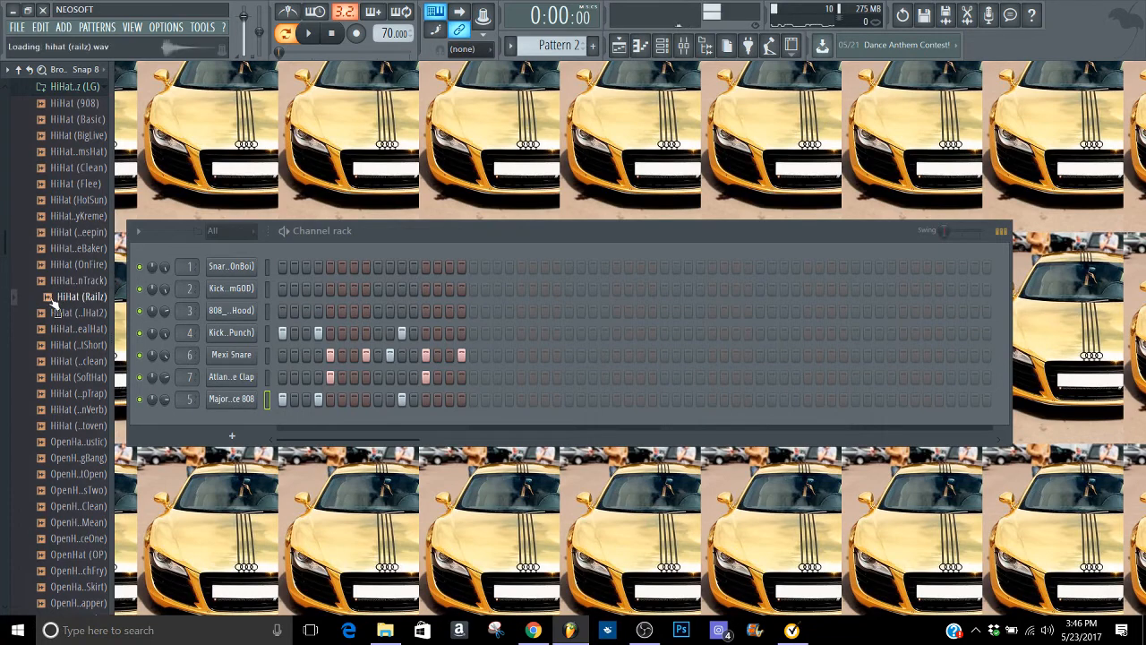
# Step: Add HiHat (Railz) as a new channel below the Major Sauce 808 and fill all 16 of its steps
pyautogui.moveTo(70, 300); pyautogui.dragTo(215, 421)
pyautogui.rightClick(251, 421)
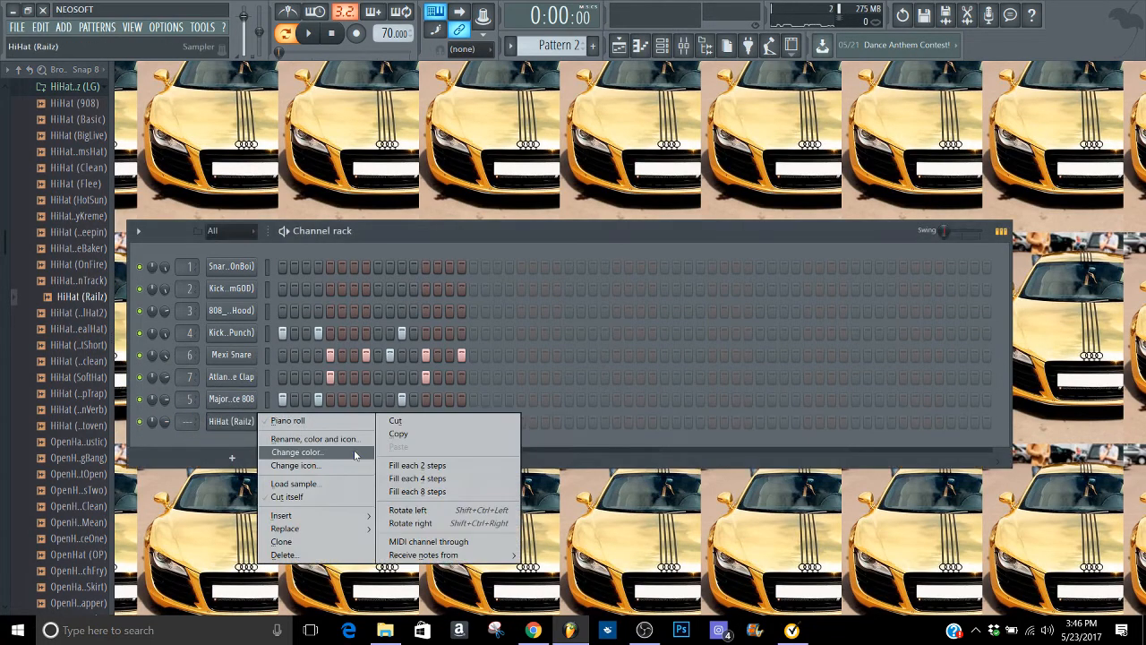
pyautogui.click(383, 463)
pyautogui.press('space')
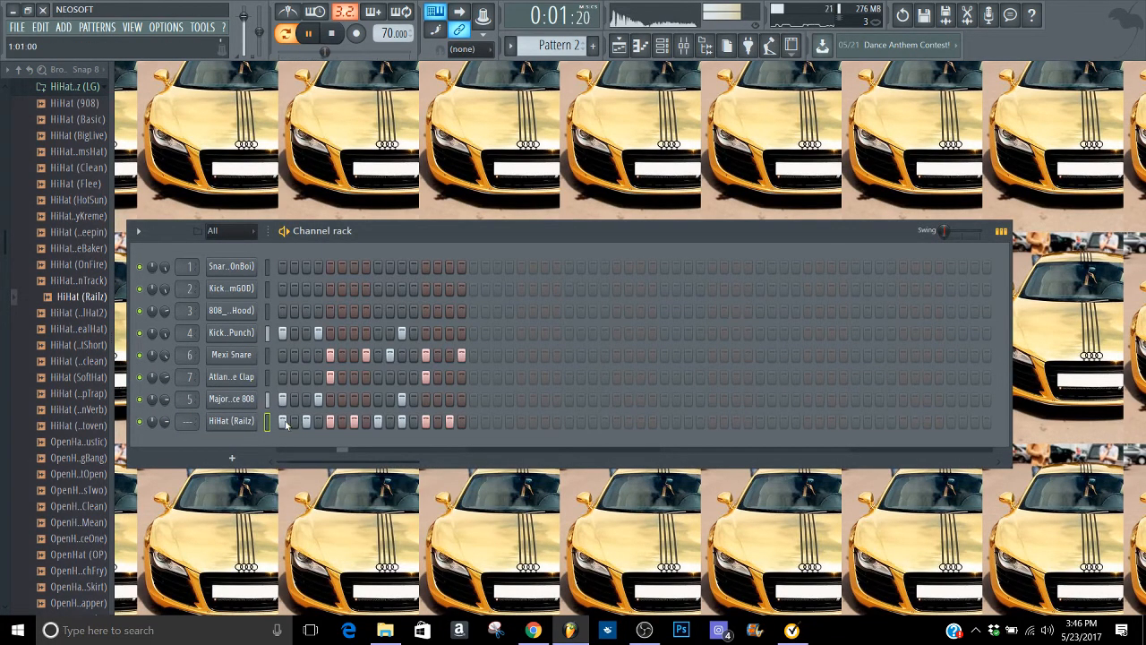
pyautogui.moveTo(293, 421); pyautogui.dragTo(461, 424)
# Step: Open the HiHat (Railz) channel settings and route the channel to free mixer track 8
pyautogui.click(231, 421)
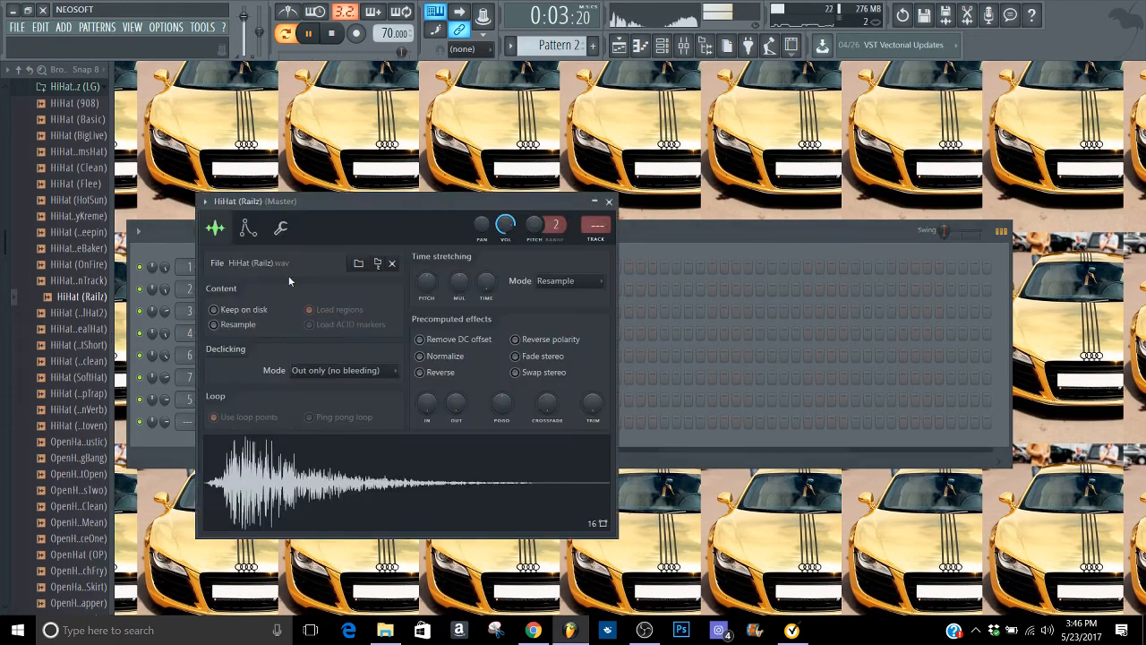
pyautogui.press('space')
pyautogui.click(283, 230)
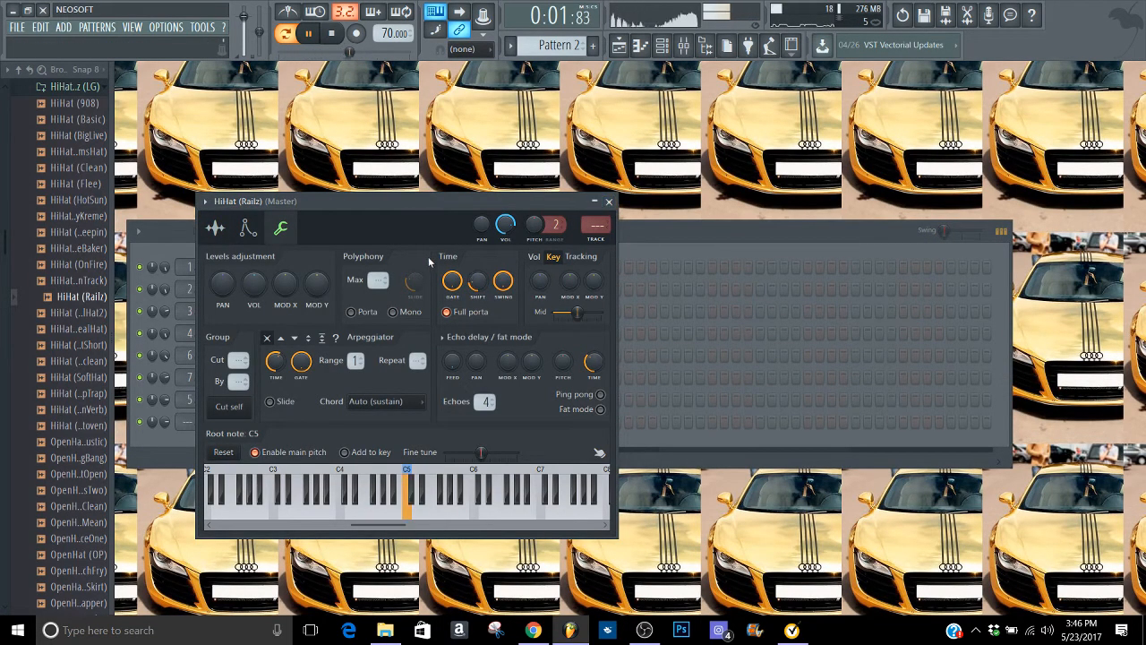
pyautogui.click(205, 200)
pyautogui.moveTo(296, 226)
pyautogui.click(421, 249)
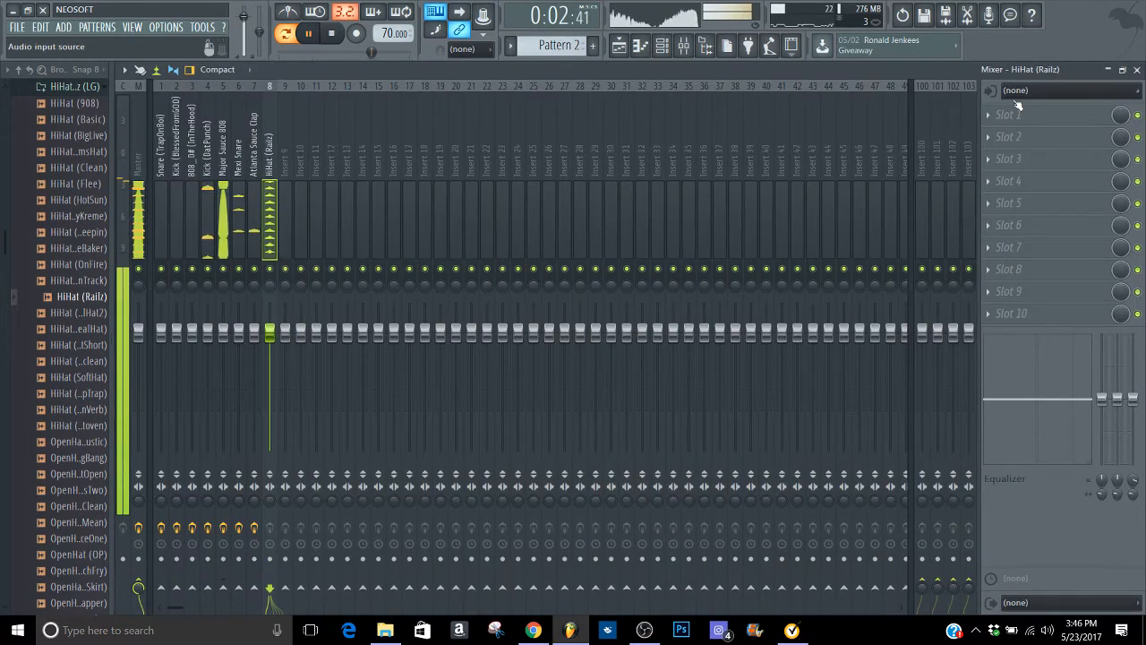
# Step: Bring the channel rack forward, solo the HiHat (Railz) mixer track, maximize the mixer with that track selected and stop playback
pyautogui.click(1124, 70)
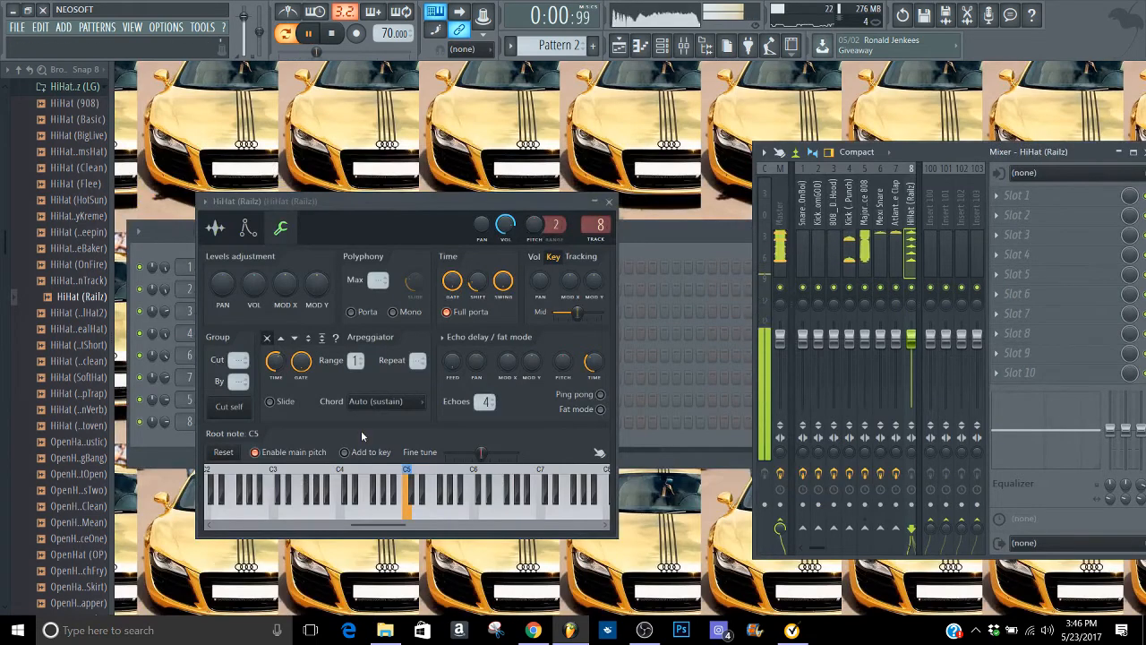
pyautogui.click(168, 425)
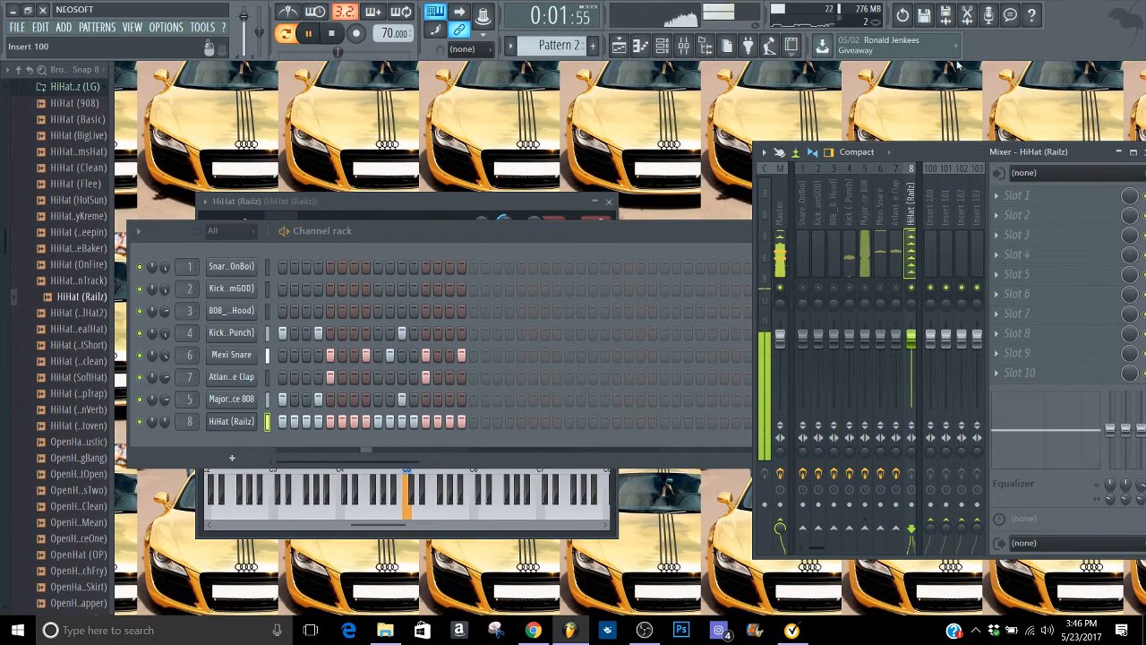
pyautogui.doubleClick(927, 151)
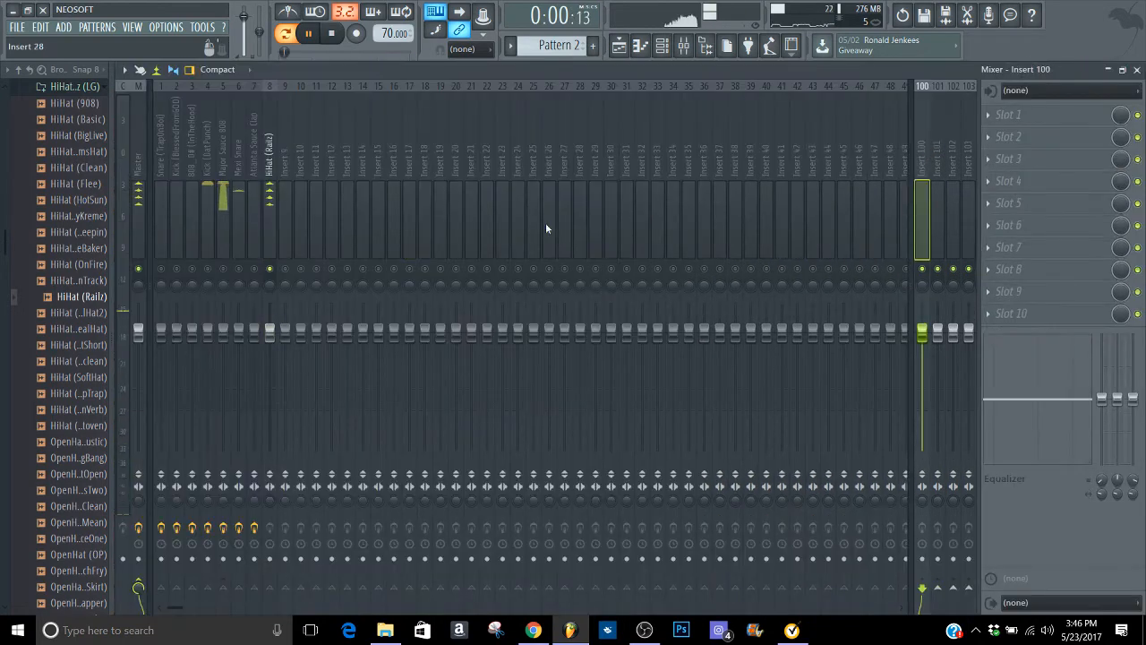
pyautogui.click(271, 194)
pyautogui.press('space')
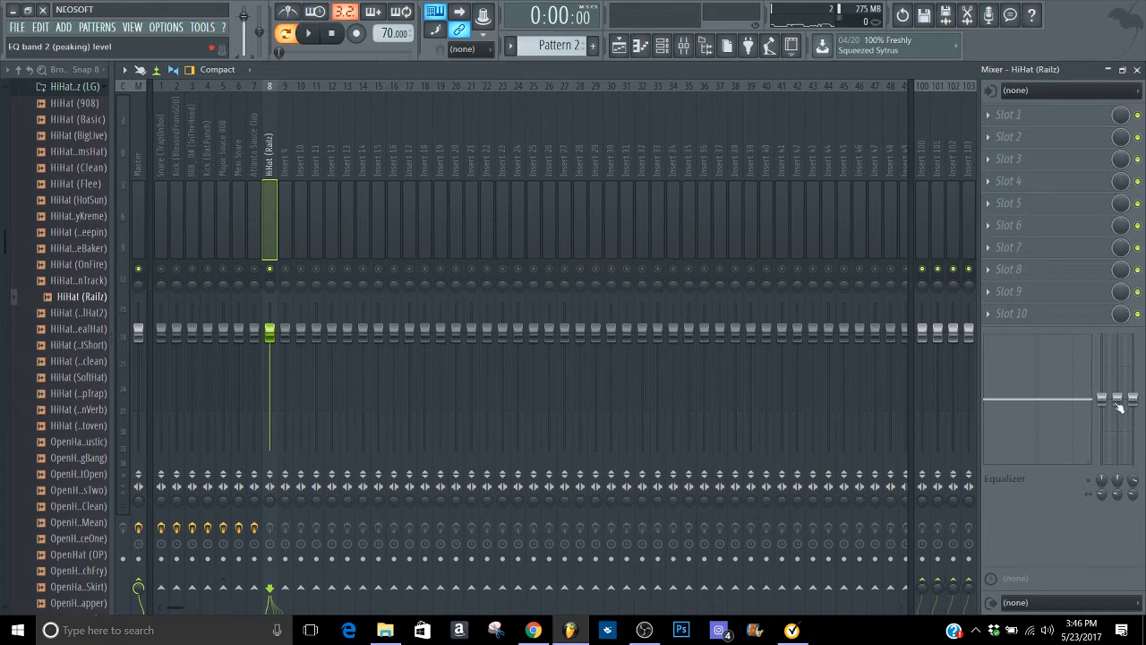
# Step: Cut the low-shelf band of the hi-hat track's built-in EQ to -18 dB and sweep its frequency during playback
pyautogui.moveTo(1102, 398); pyautogui.dragTo(1103, 465)
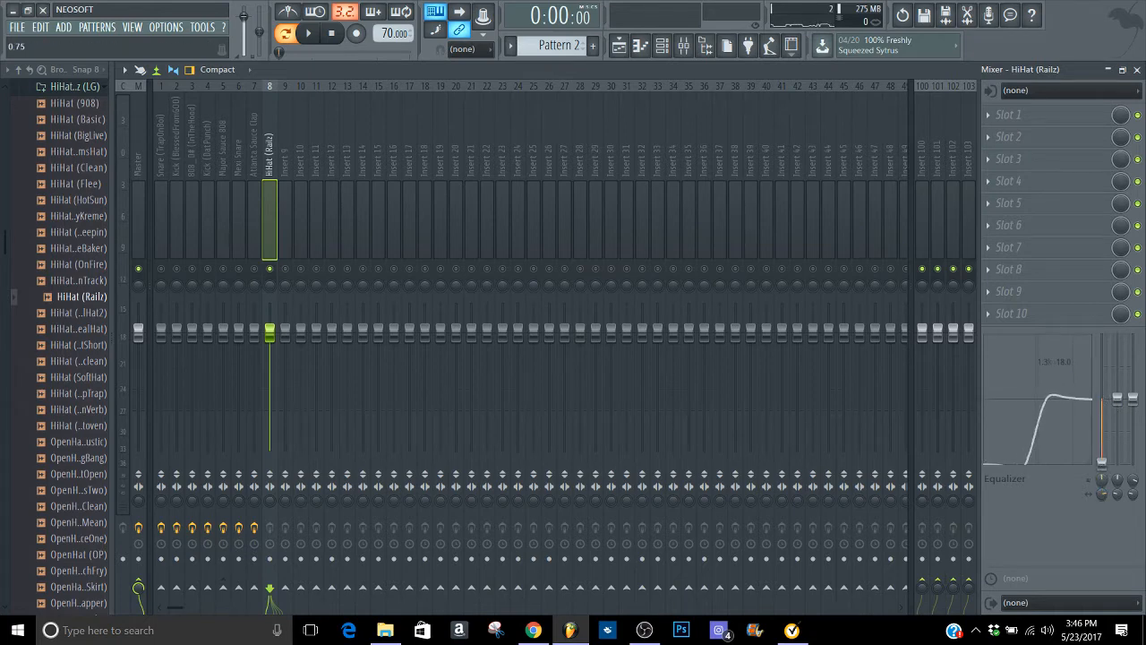
pyautogui.scroll(-3, 1102, 482)
pyautogui.press('space')
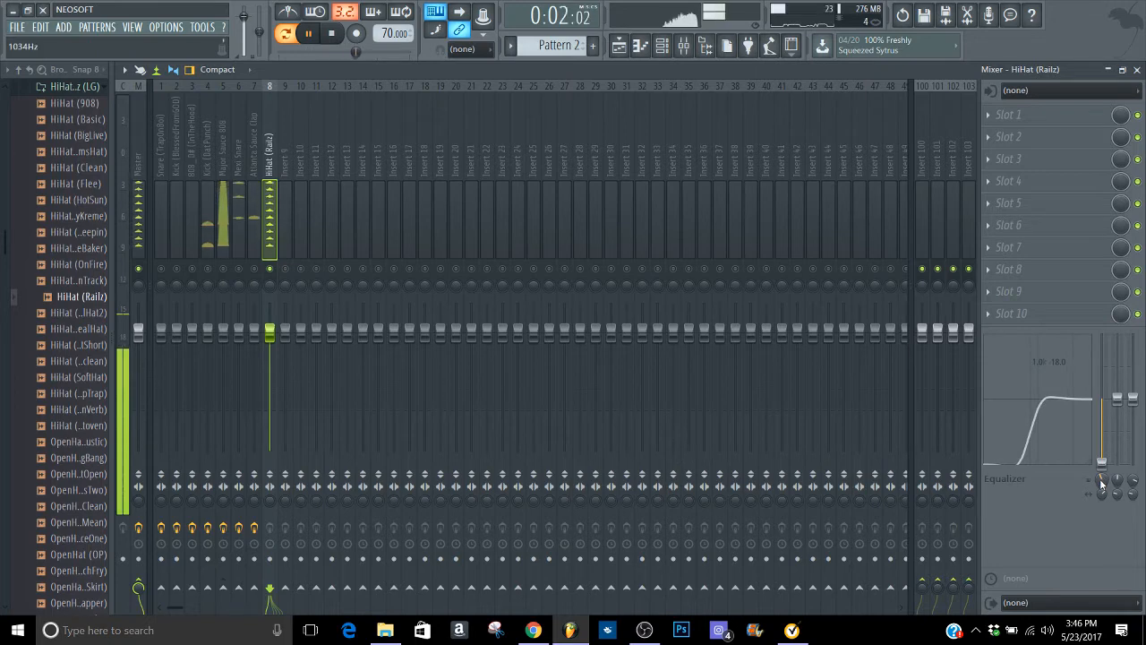
pyautogui.press('space')
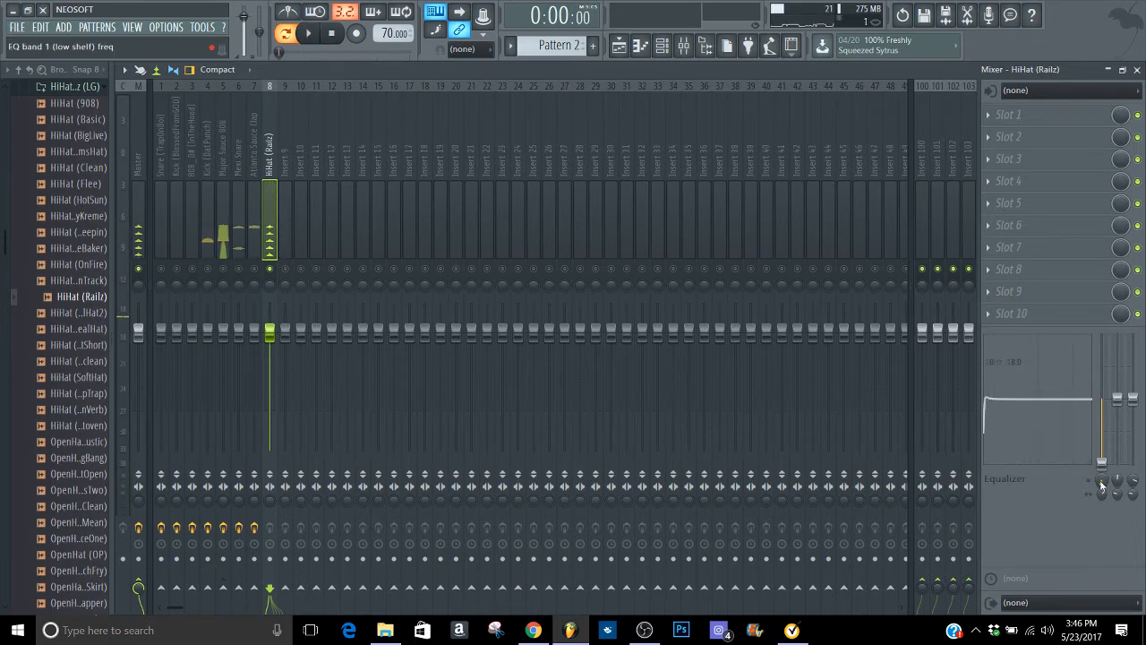
# Step: Add Fruity Parametric EQ 2 to the hi-hat's slot 1 and shape band 1 into a high pass moved up to band 5's position
pyautogui.click(1016, 115)
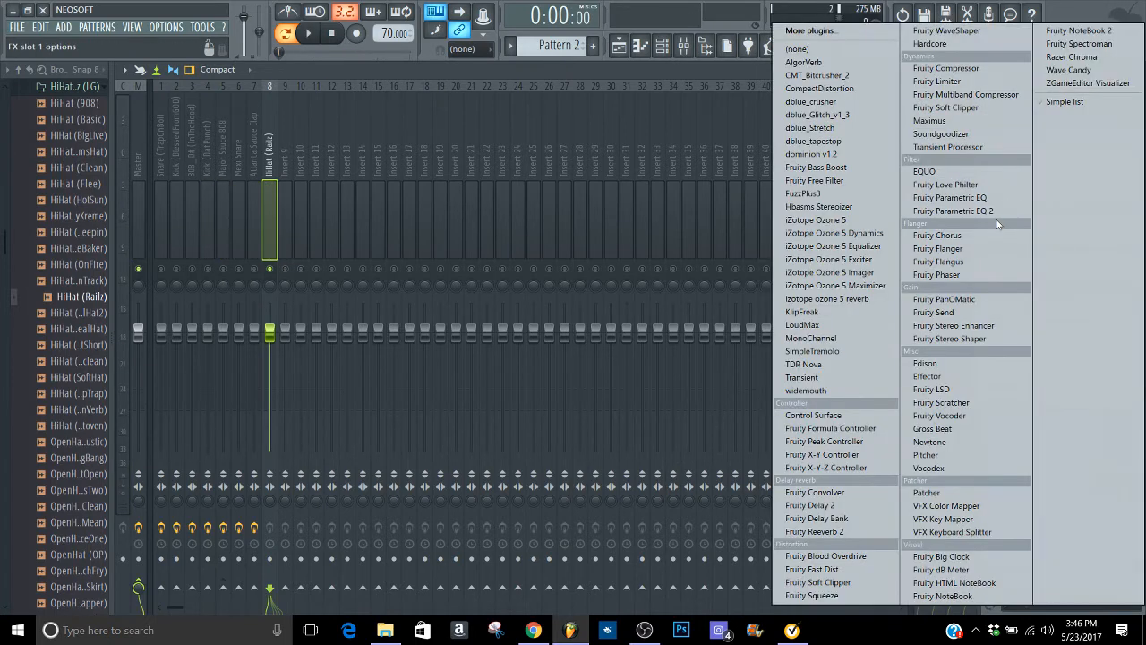
pyautogui.click(998, 212)
pyautogui.moveTo(215, 261); pyautogui.dragTo(251, 313)
pyautogui.scroll(2, 438, 199)
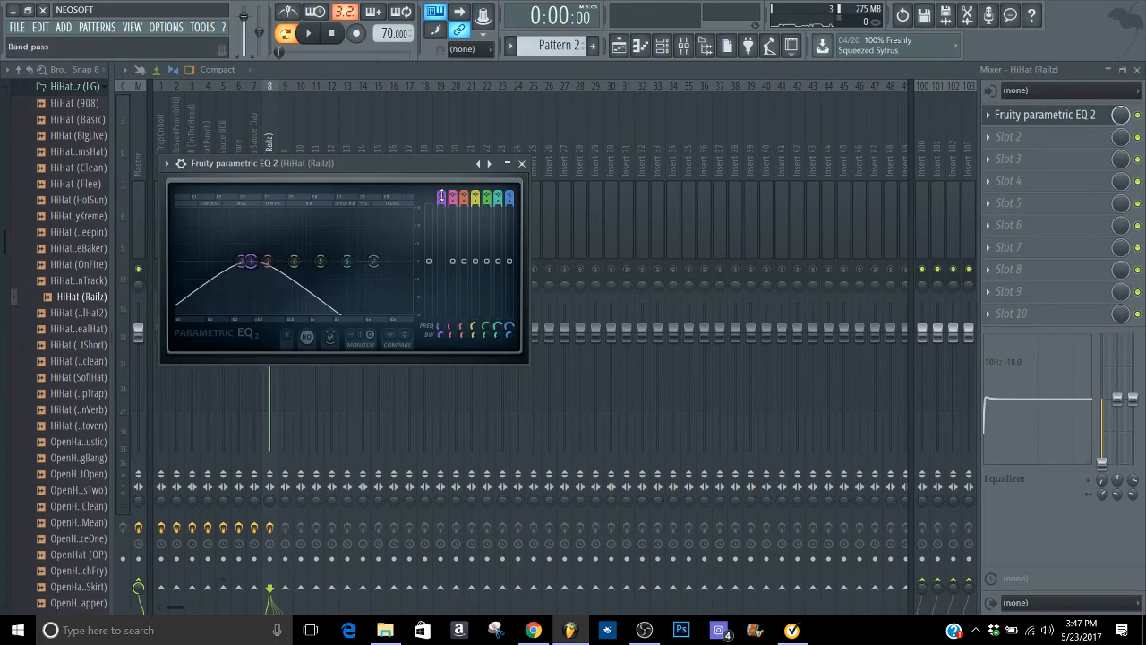
pyautogui.scroll(1, 443, 196)
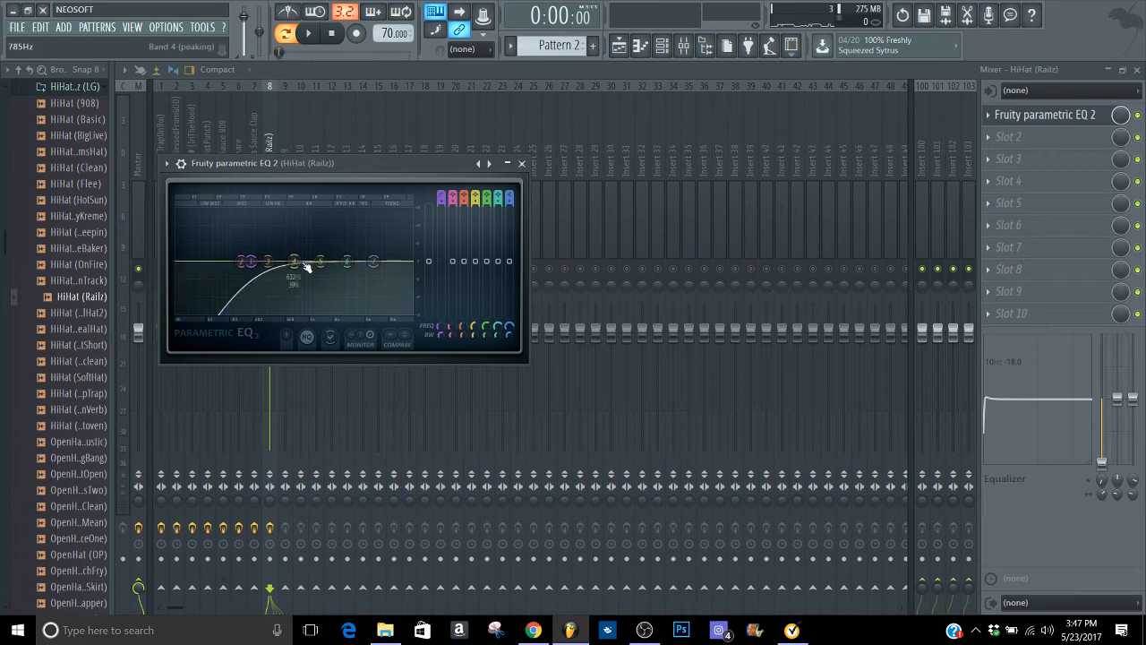
pyautogui.moveTo(254, 262); pyautogui.dragTo(318, 260)
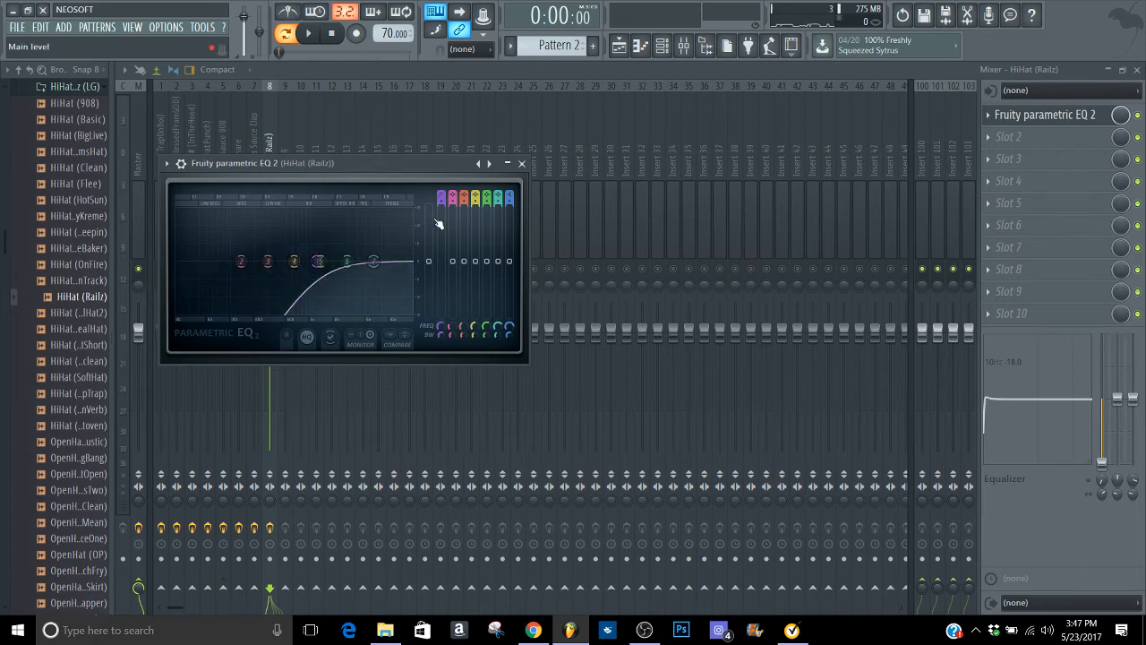
# Step: Audition the hi-hat's high pass, close the Parametric EQ 2 and raise the built-in EQ's low-shelf frequency during playback
pyautogui.press('space')
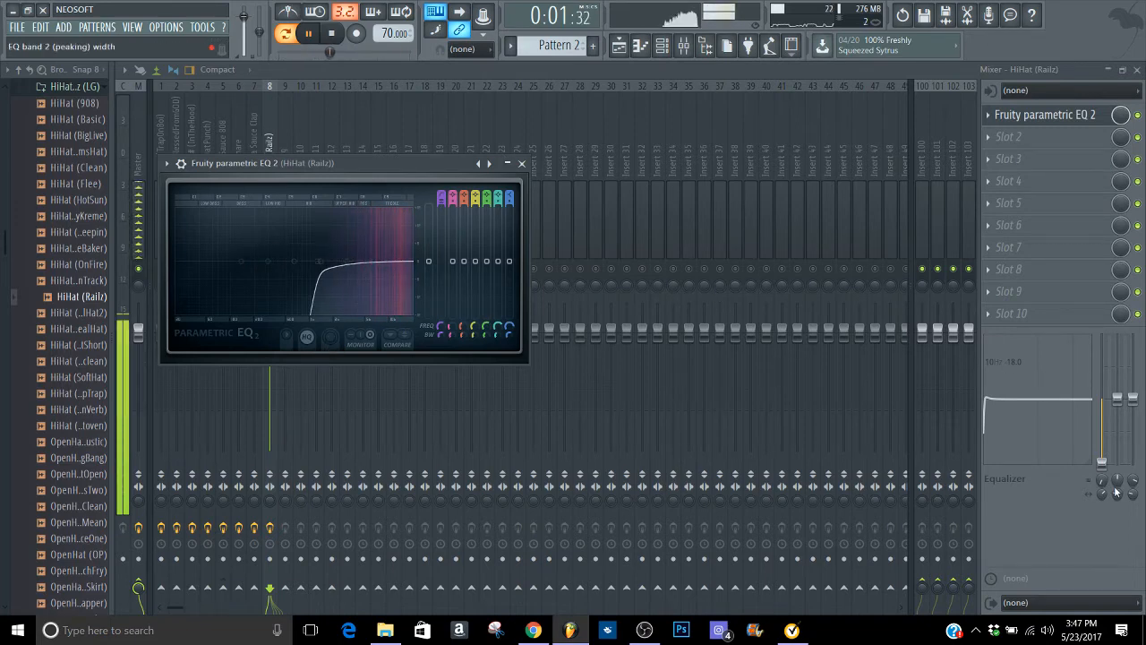
pyautogui.press('Escape')
pyautogui.moveTo(1102, 480); pyautogui.dragTo(1101, 434)
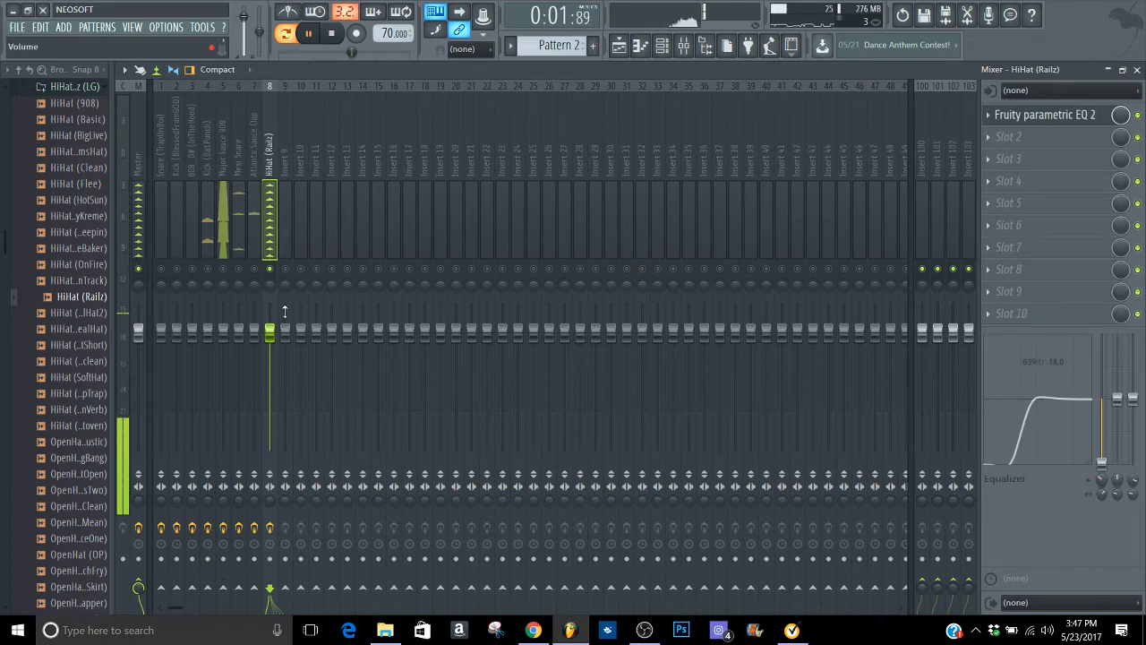
# Step: Lower the HiHat (Railz) mixer track's fader to about -1.4 dB during playback and check its Parametric EQ 2
pyautogui.press('space')
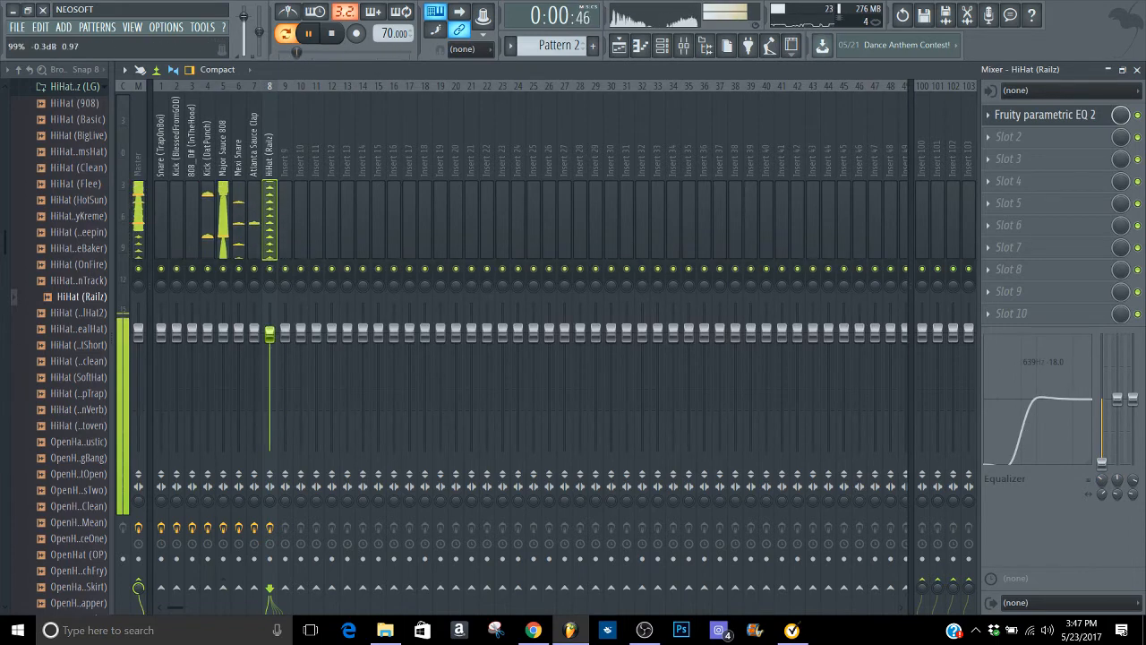
pyautogui.moveTo(272, 338); pyautogui.dragTo(274, 345)
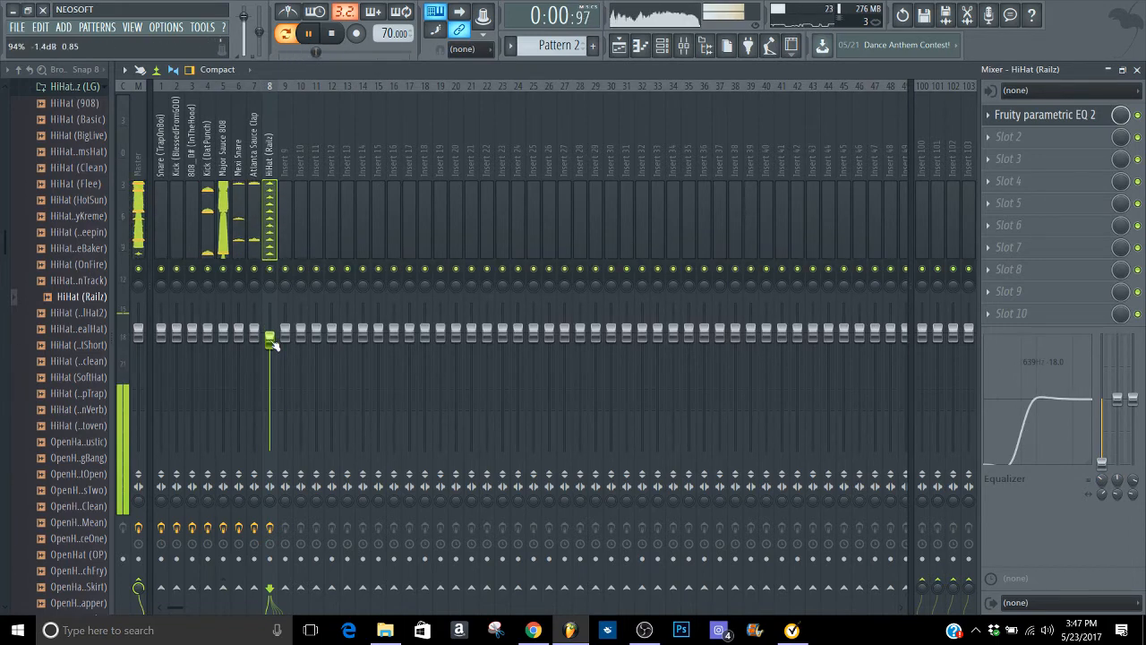
pyautogui.click(1008, 116)
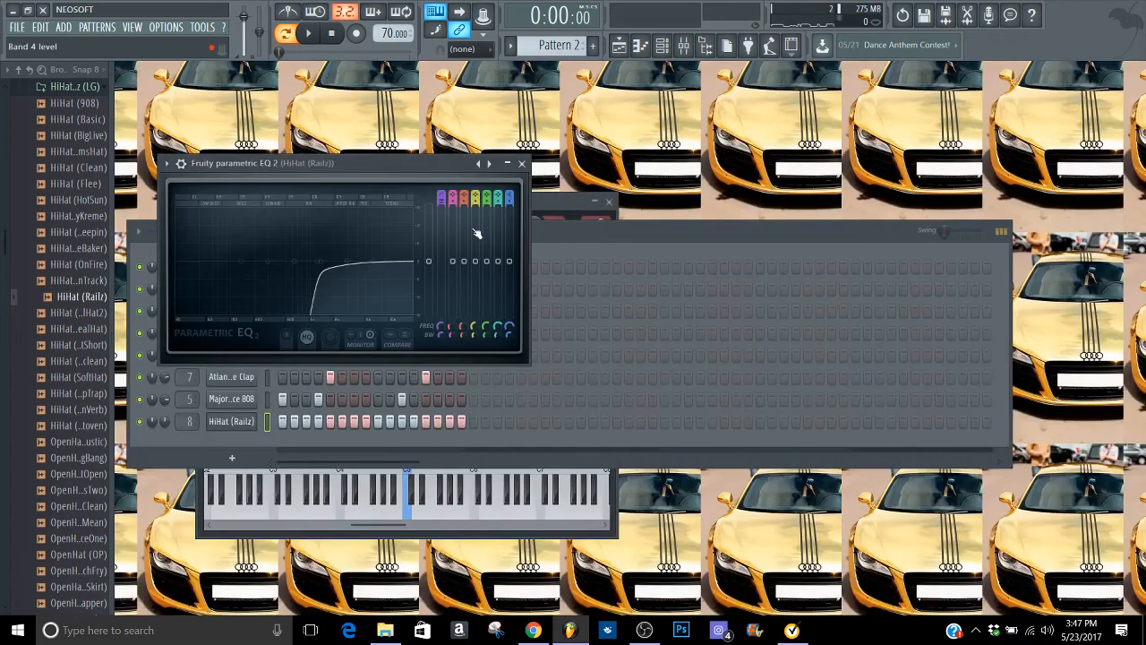
pyautogui.click(522, 164)
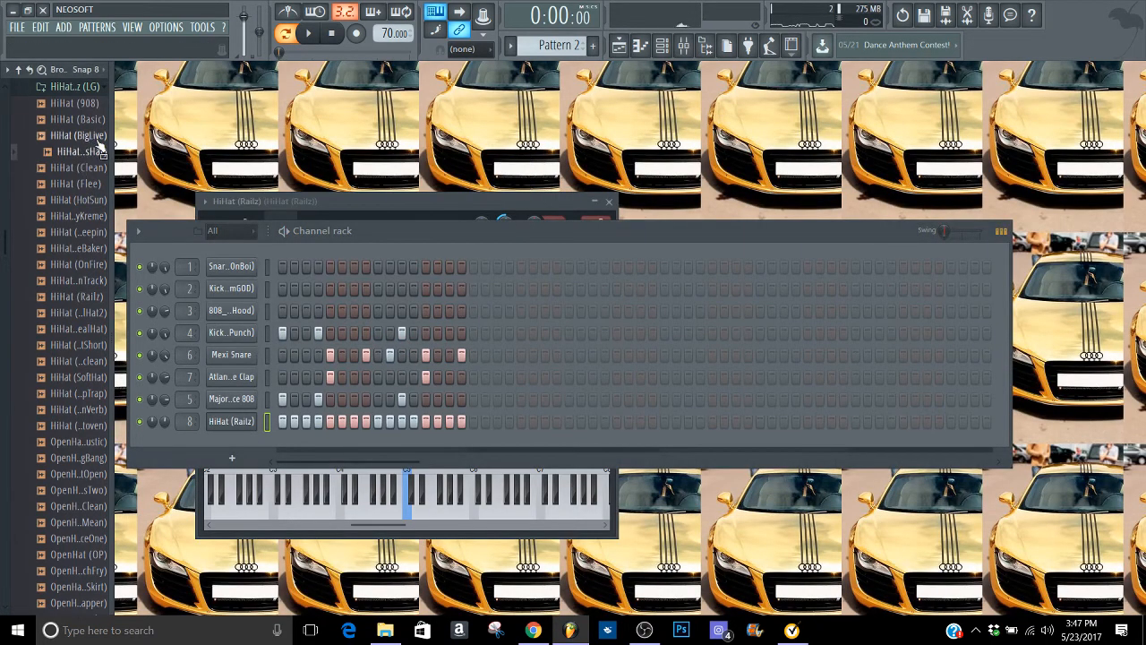
# Step: Audition the hi-hat and open-hat samples in the HiHatz X OpenHatz (LG) folder, down to OpenHat (BurstOpen)
pyautogui.moveTo(78, 119); pyautogui.dragTo(79, 122)
pyautogui.moveTo(58, 235); pyautogui.dragTo(76, 331)
pyautogui.click(43, 367)
pyautogui.click(97, 317)
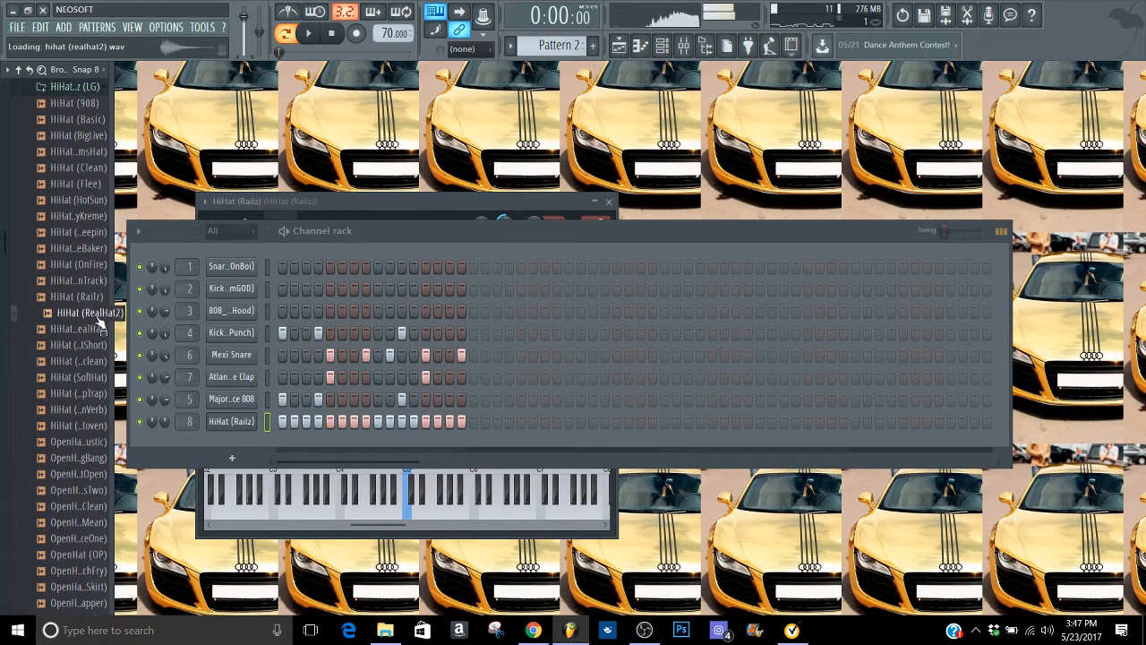
pyautogui.click(87, 381)
pyautogui.click(77, 396)
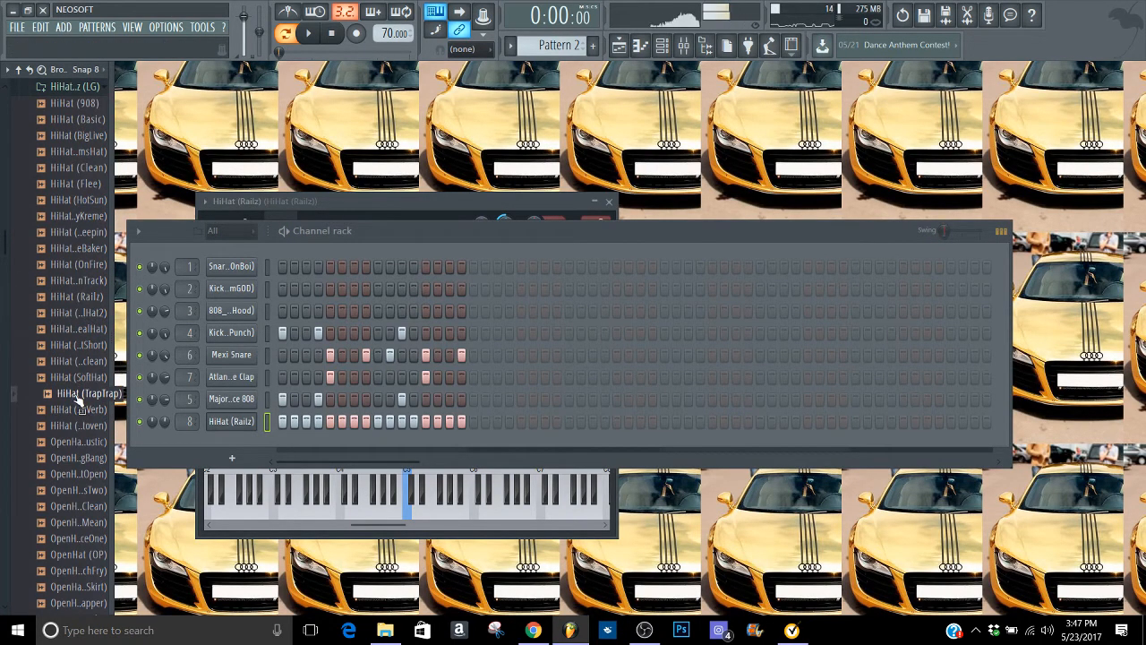
pyautogui.click(73, 413)
pyautogui.click(69, 429)
pyautogui.click(63, 442)
pyautogui.click(57, 457)
pyautogui.click(52, 475)
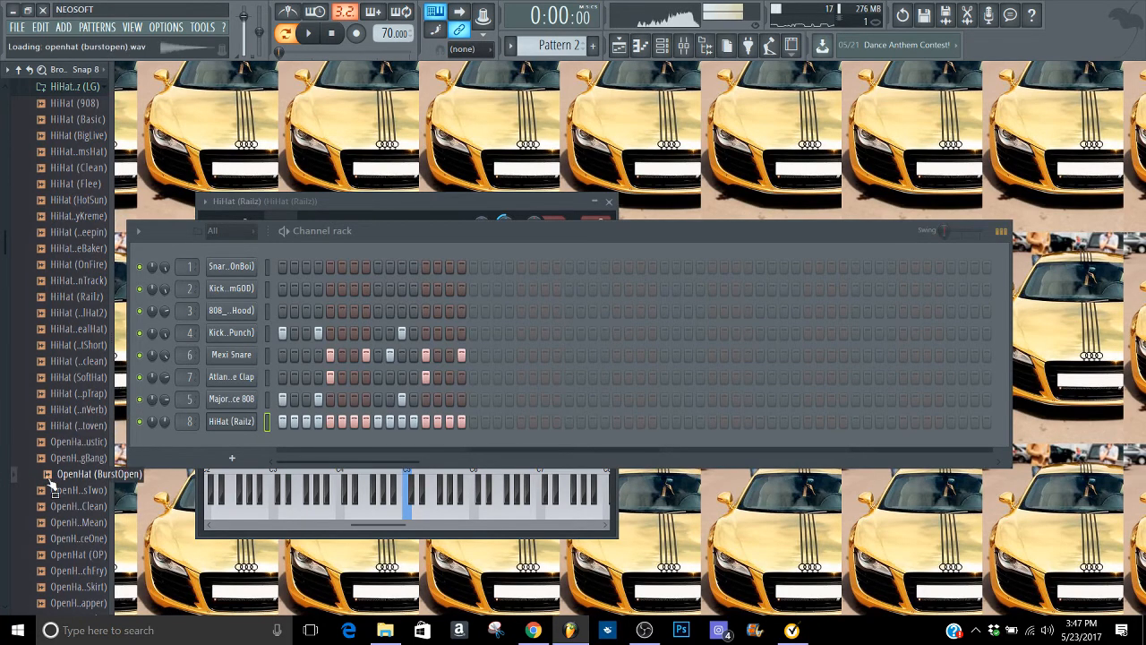
pyautogui.scroll(3, 55, 358)
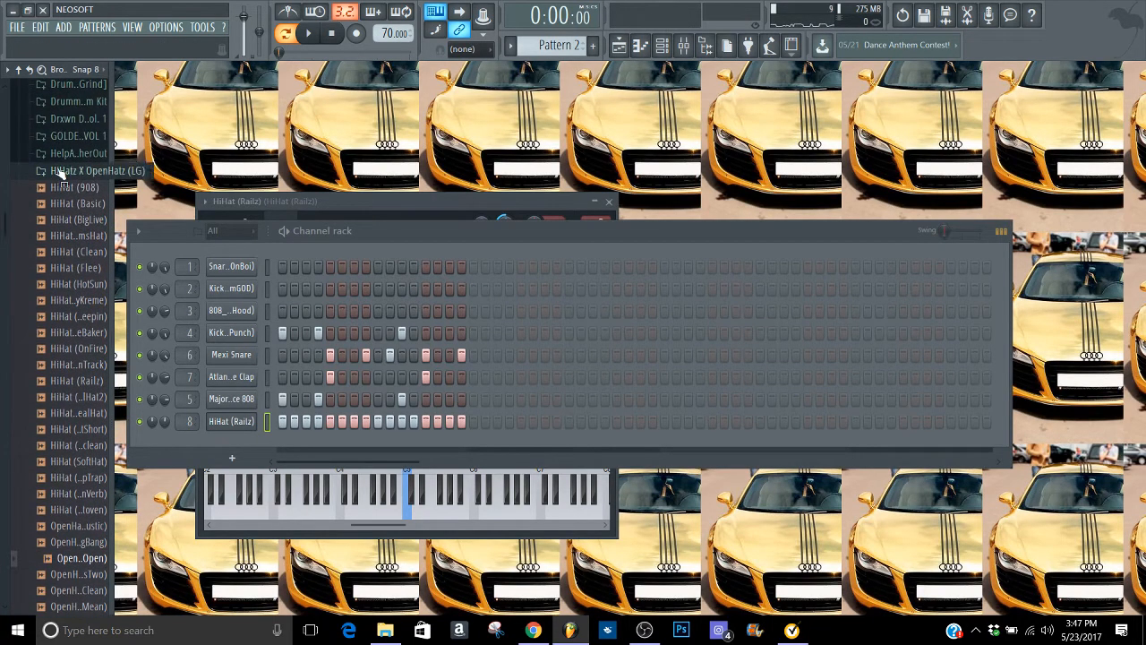
# Step: Collapse the HiHatz X OpenHatz (LG) folder and audition samples in the hip-hop kit's Hats folder
pyautogui.click(57, 171)
pyautogui.click(49, 187)
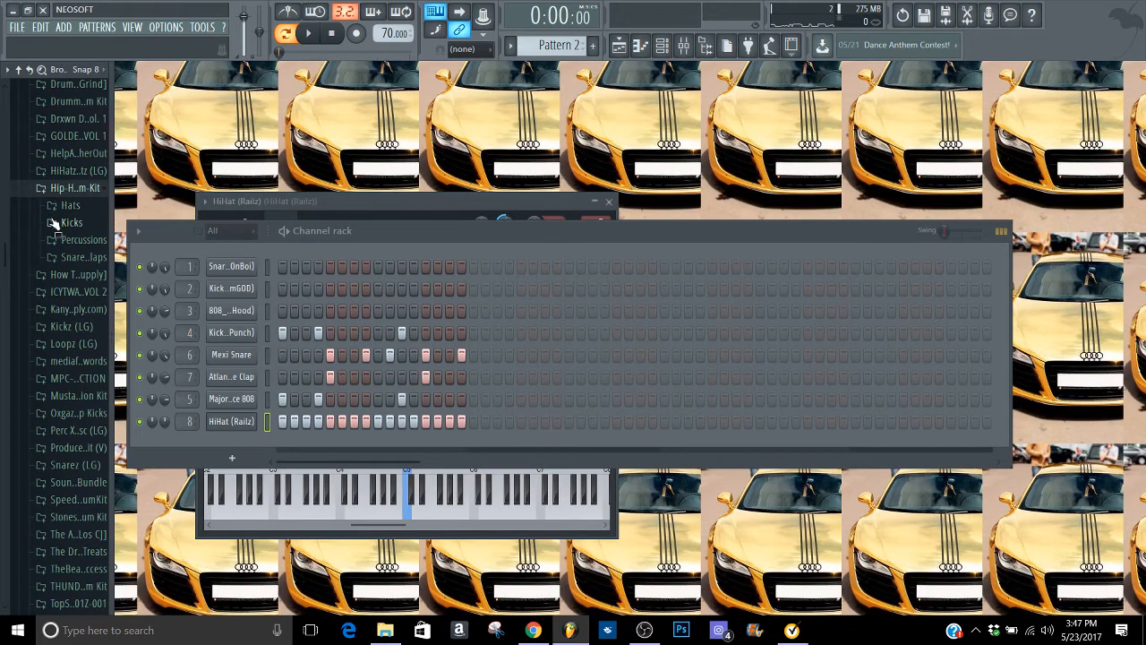
pyautogui.click(56, 211)
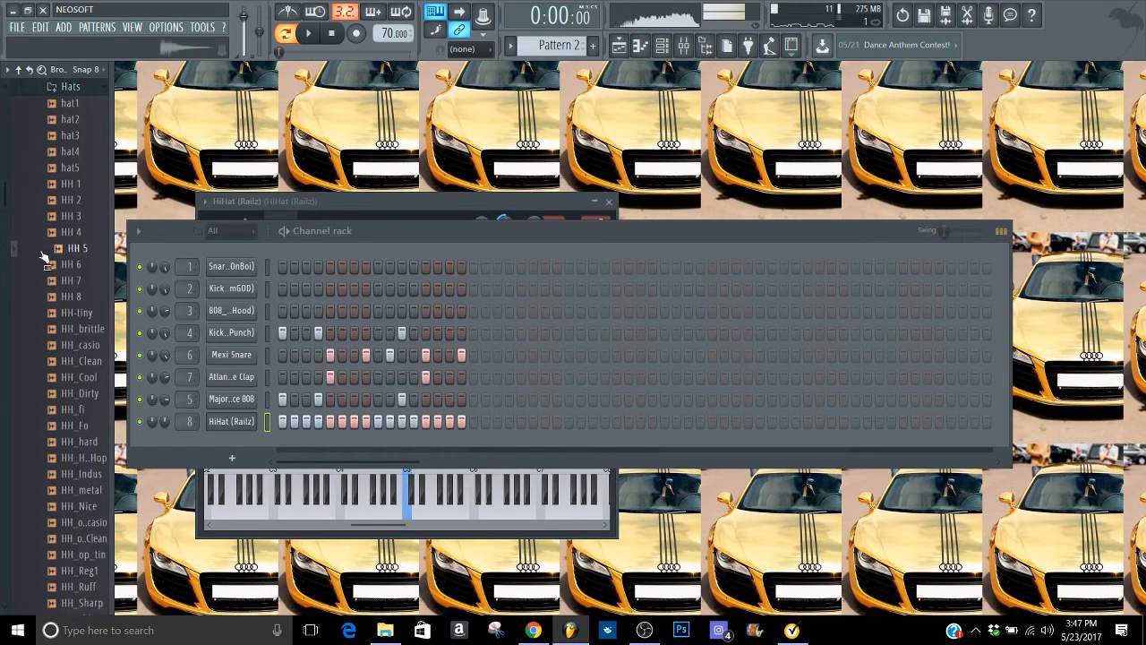
# Step: Solo the HiHat (Railz) channel, replace its sample with HH 5 and play the pattern
pyautogui.rightClick(140, 422)
pyautogui.click(163, 400)
pyautogui.click(81, 282)
pyautogui.click(71, 265)
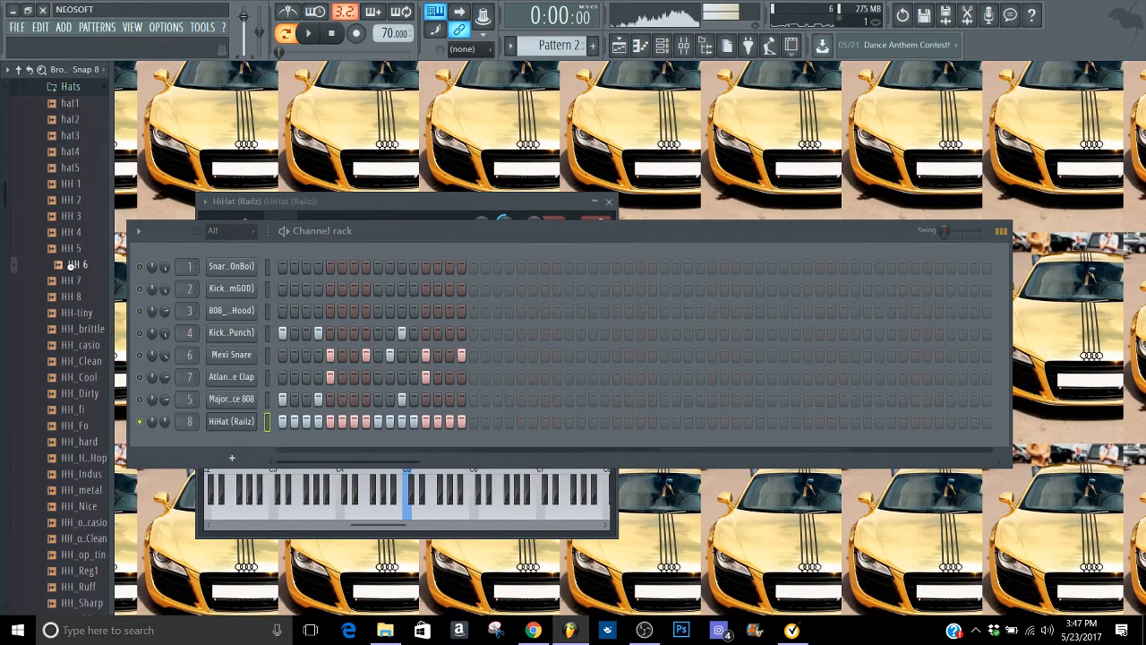
pyautogui.moveTo(71, 248); pyautogui.dragTo(222, 424)
pyautogui.press('space')
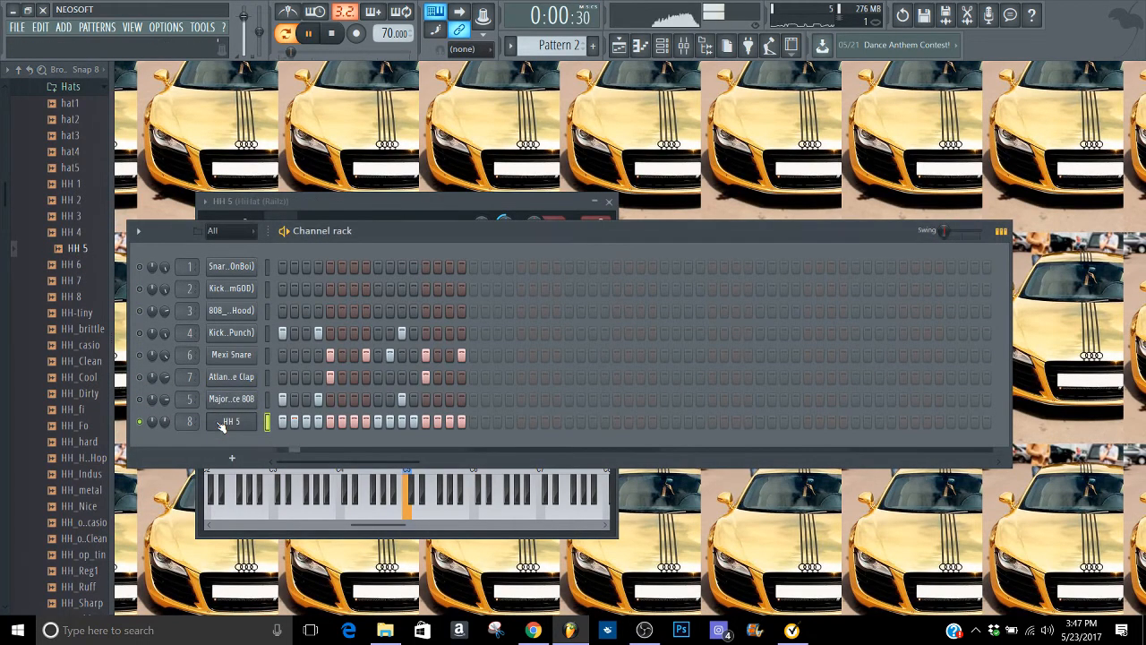
# Step: Set the hi-hat track's built-in low-shelf frequency to 10 Hz and tune Parametric EQ 2's band 1 high pass to about 891 Hz during playback
pyautogui.click(684, 47)
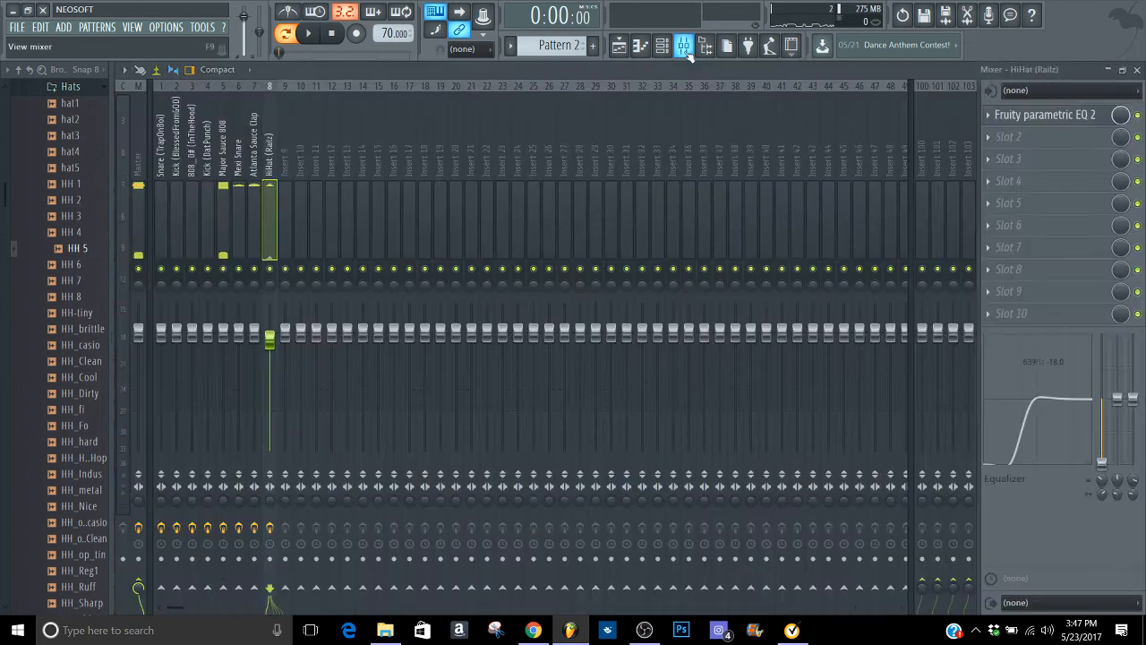
pyautogui.press('space')
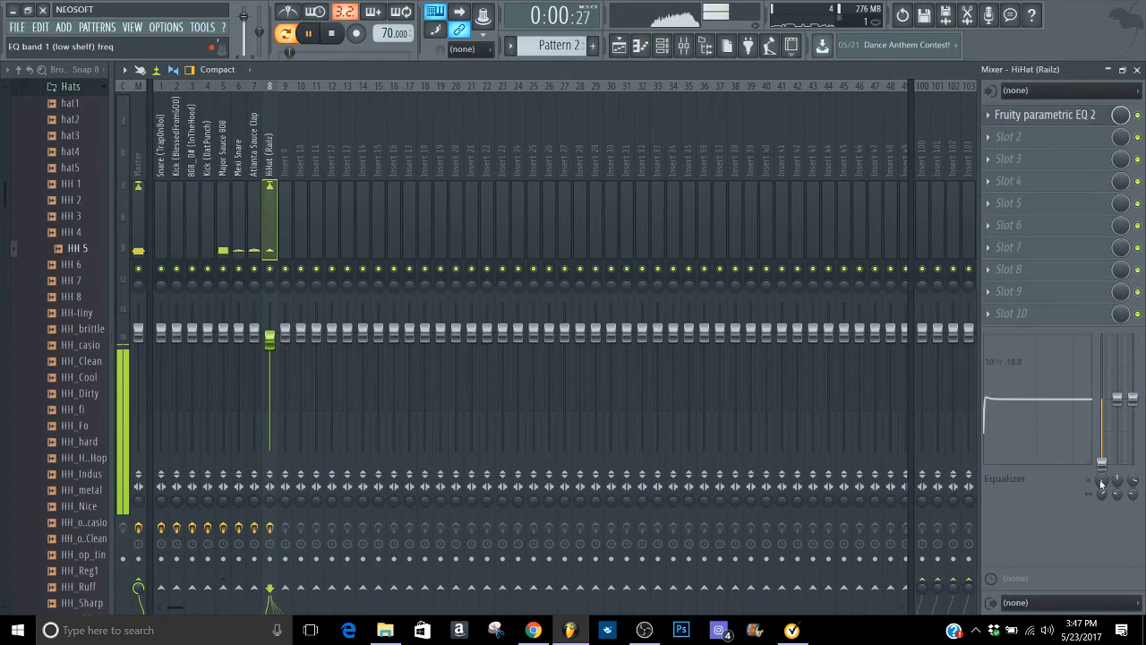
pyautogui.click(1027, 121)
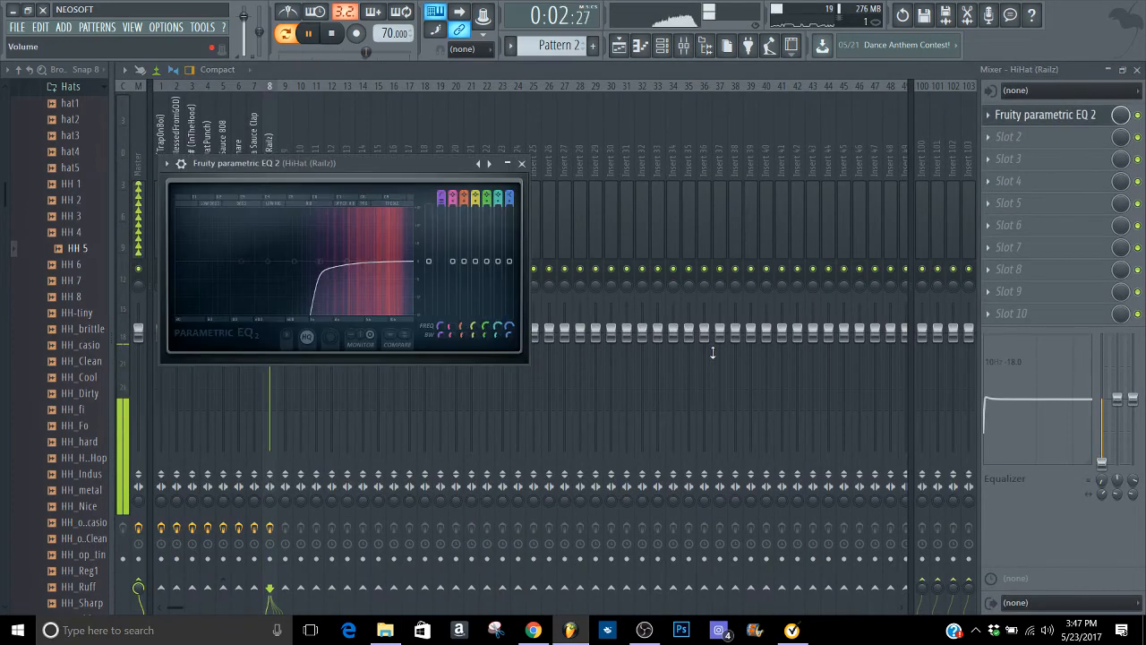
pyautogui.moveTo(440, 329); pyautogui.dragTo(440, 354)
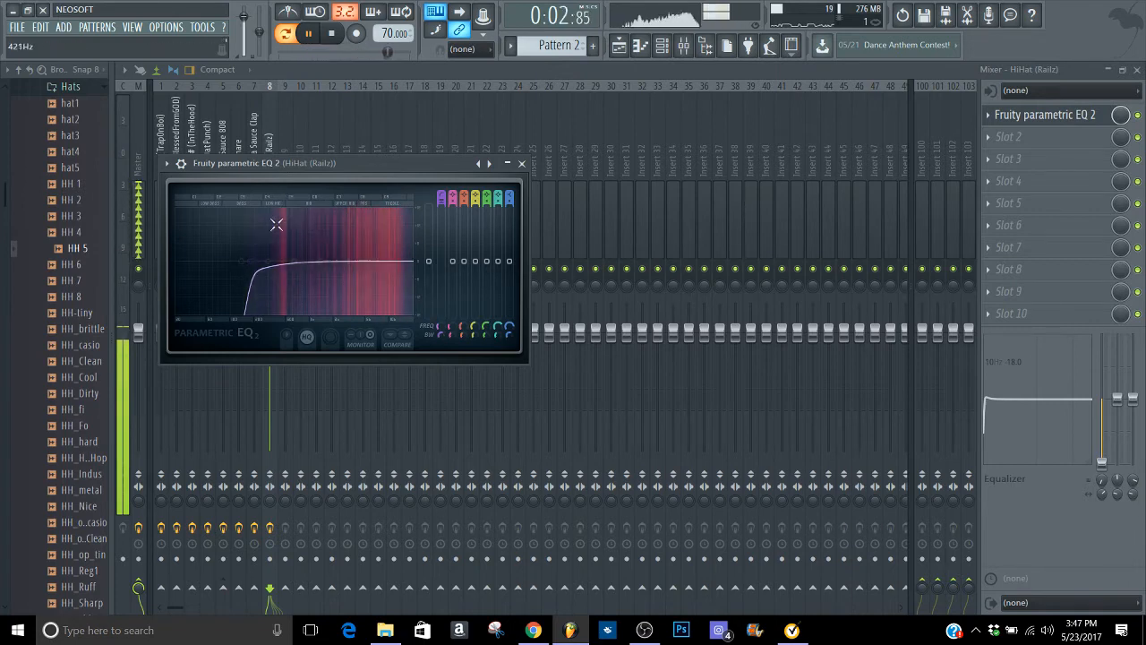
pyautogui.press('space')
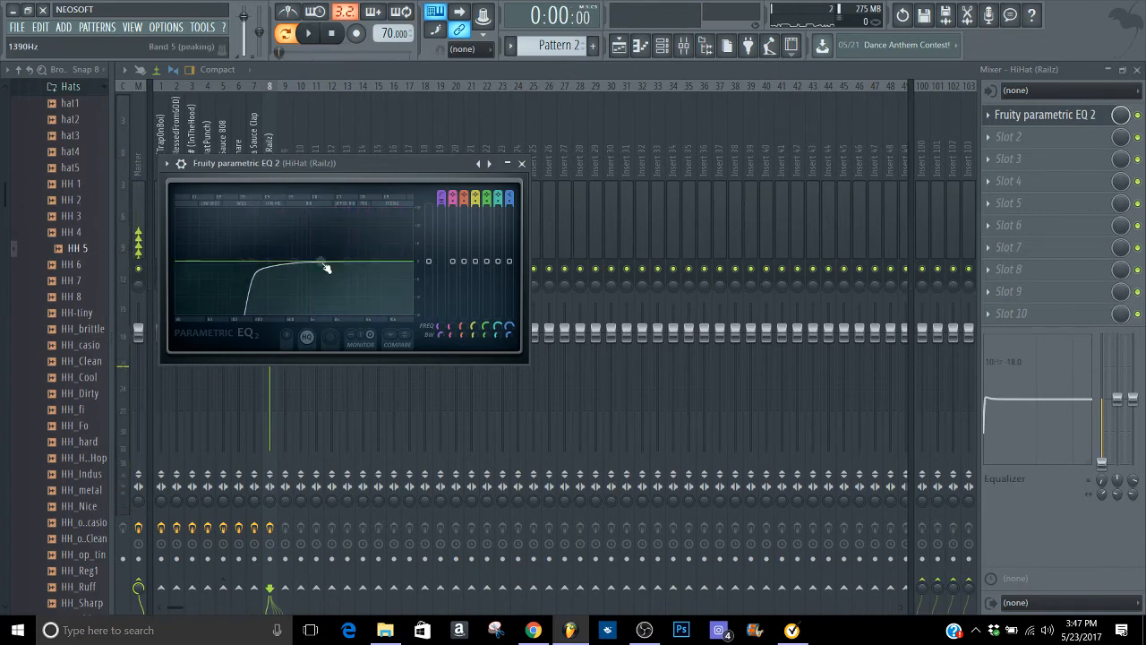
pyautogui.press('space')
pyautogui.moveTo(441, 327); pyautogui.dragTo(440, 320)
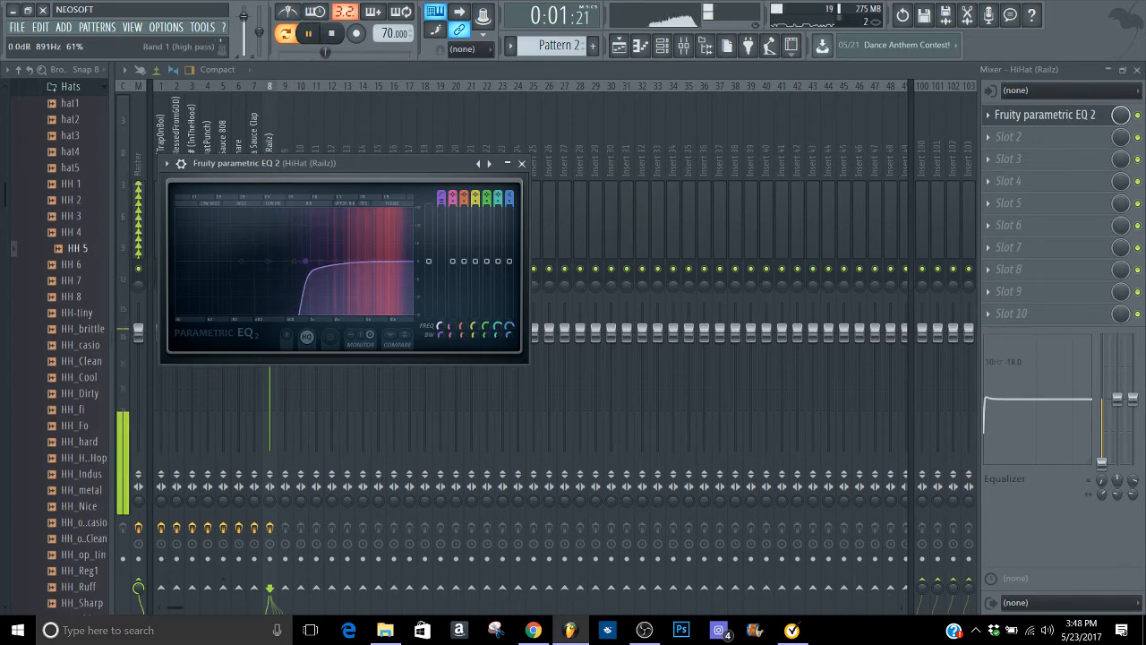
pyautogui.click(522, 163)
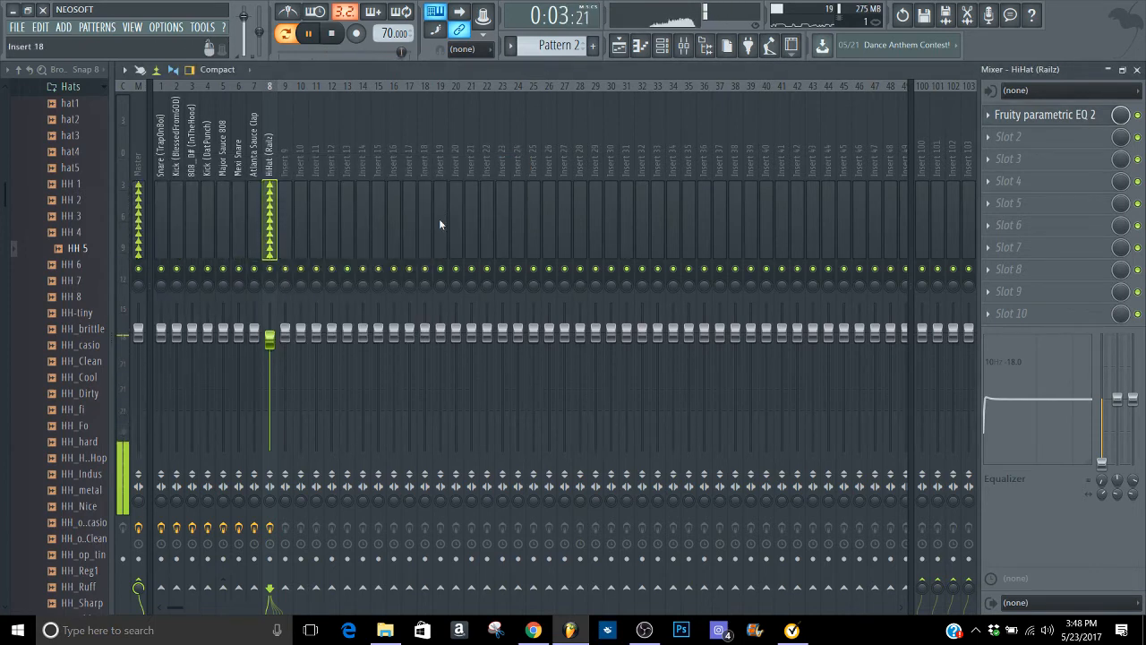
pyautogui.click(1137, 70)
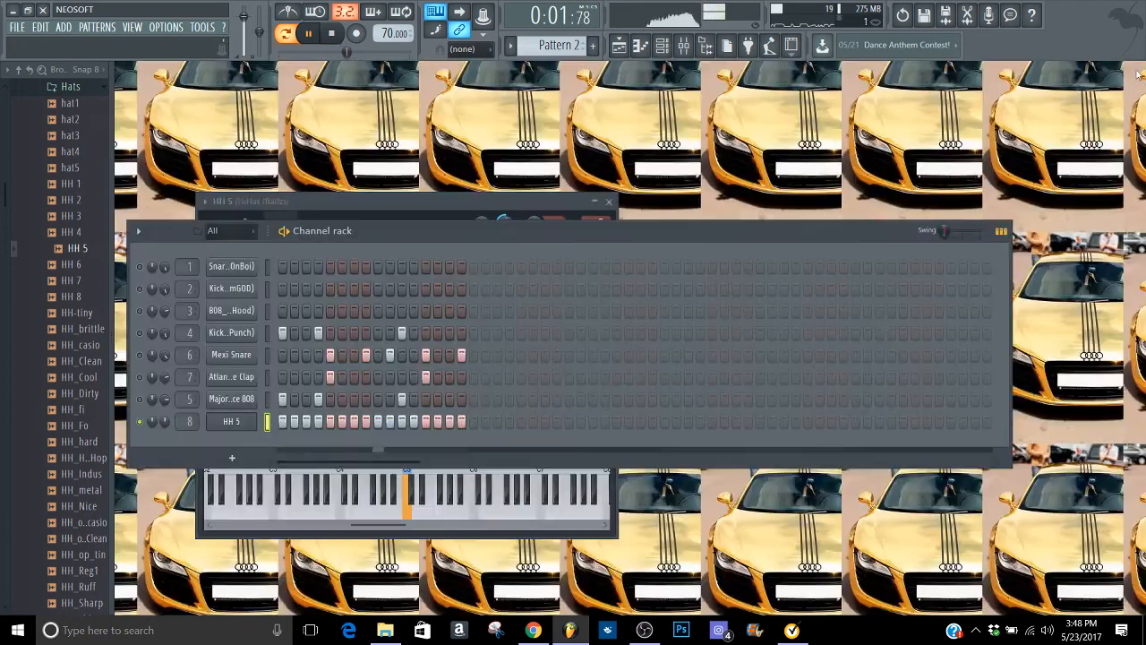
# Step: Unsolo the HH 5 channel and lower its channel volume slightly while the full pattern plays
pyautogui.rightClick(141, 421)
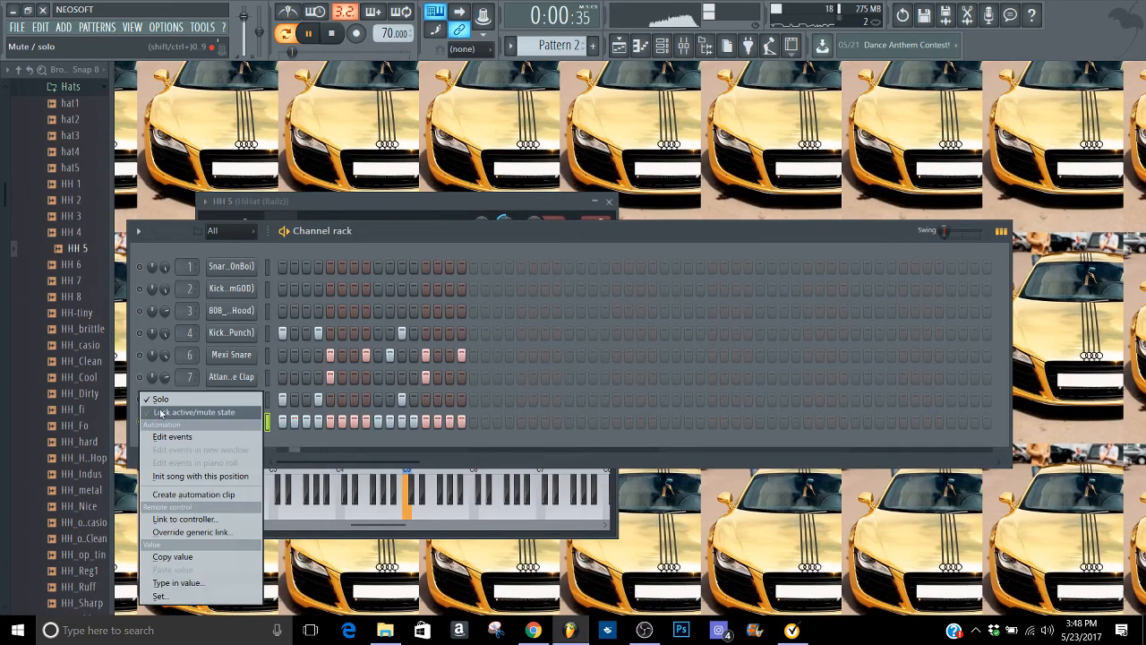
pyautogui.click(161, 400)
pyautogui.moveTo(165, 422)
pyautogui.mouseDown()
pyautogui.moveTo(165, 435)
pyautogui.moveTo(165, 416)
pyautogui.moveTo(167, 425)
pyautogui.mouseUp()
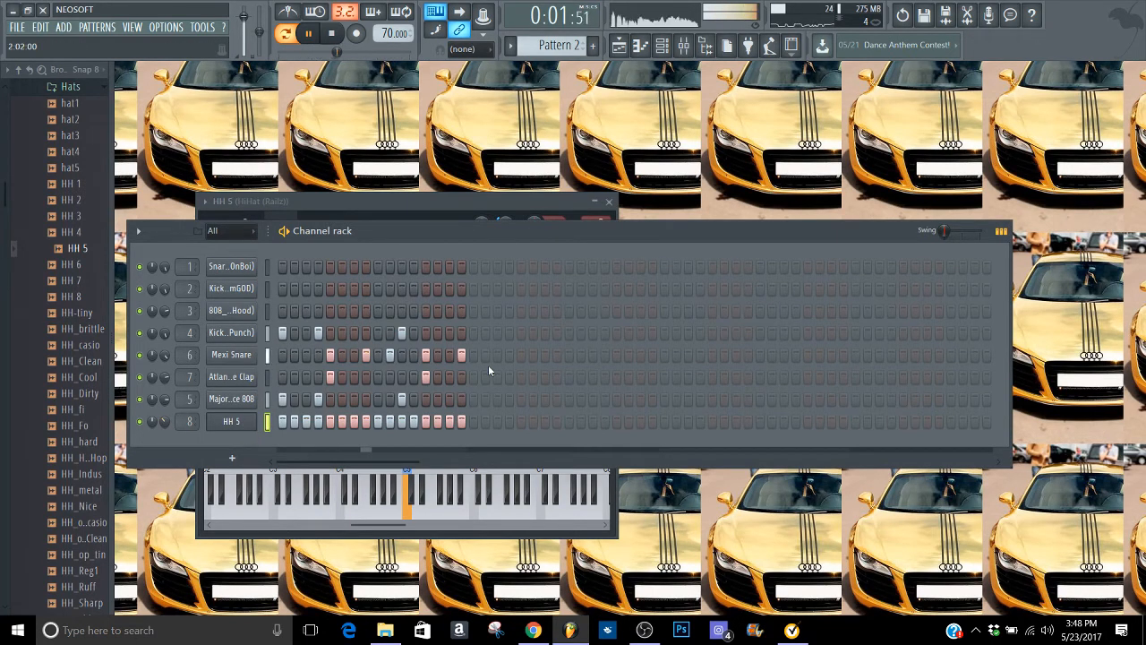
# Step: Adjust the time Shift in the HH 5 channel settings and close them
pyautogui.click(231, 421)
pyautogui.moveTo(479, 284); pyautogui.dragTo(479, 271)
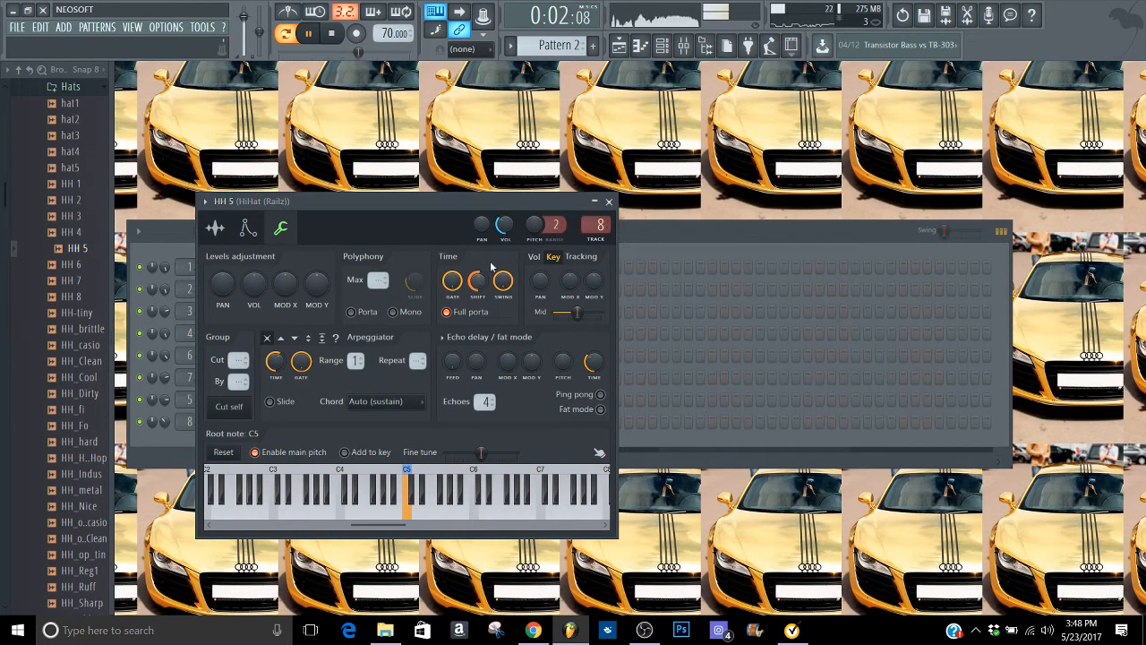
pyautogui.click(610, 201)
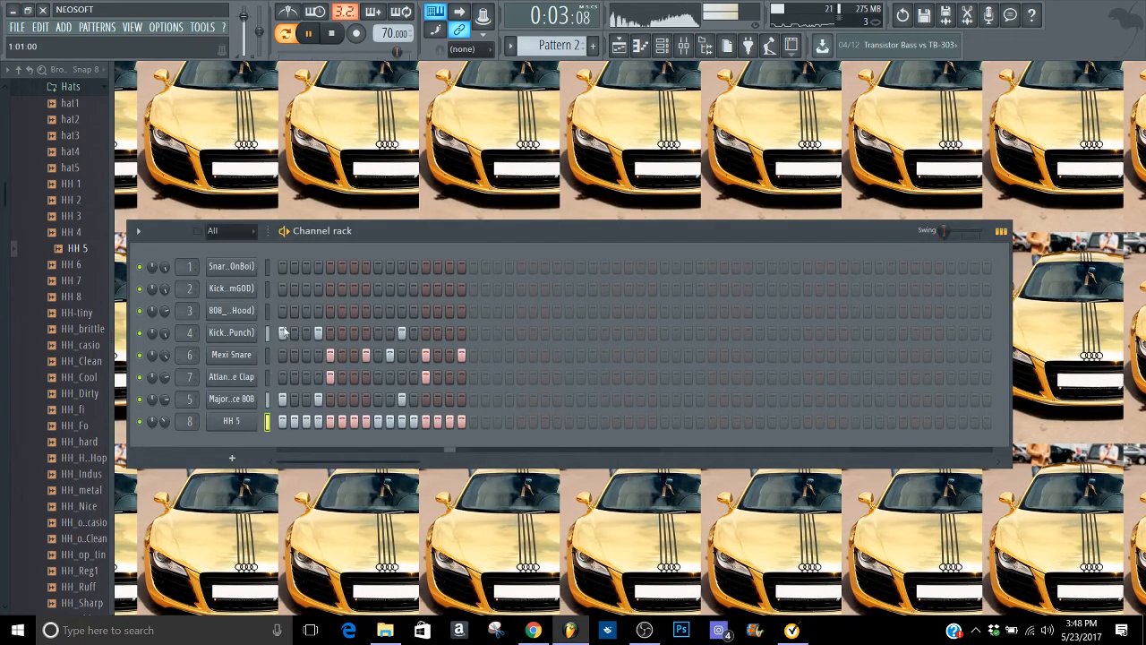
# Step: Solo HH 5, open its notes in the piano roll and lower every second note's velocity to roughly half
pyautogui.rightClick(140, 420)
pyautogui.click(154, 398)
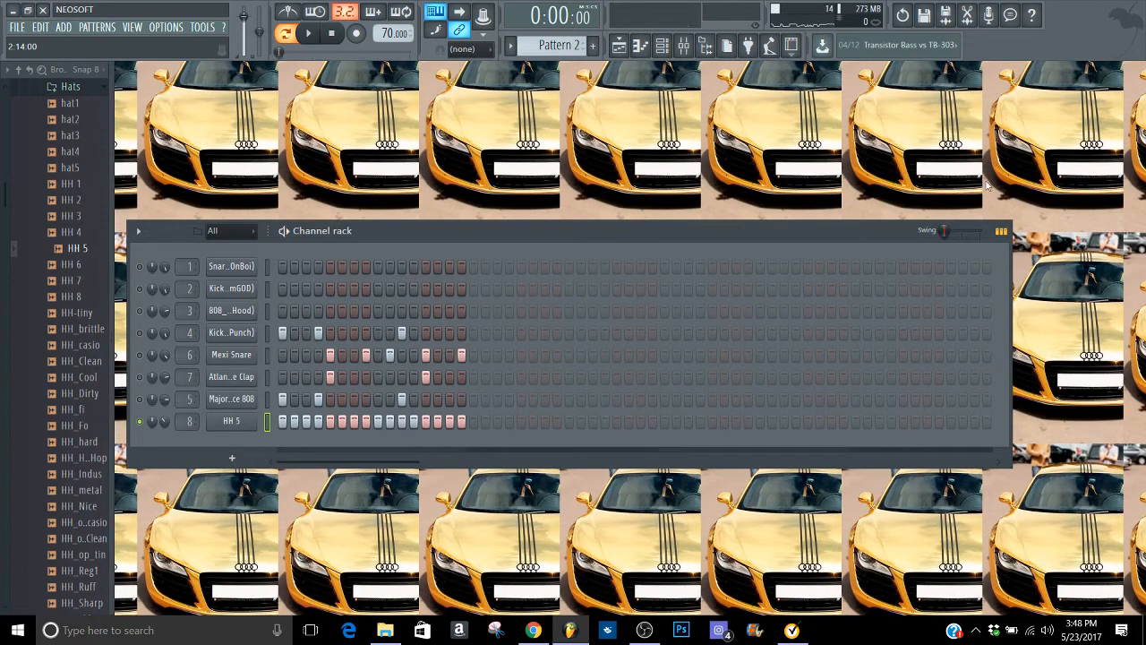
pyautogui.click(1001, 232)
pyautogui.click(619, 419)
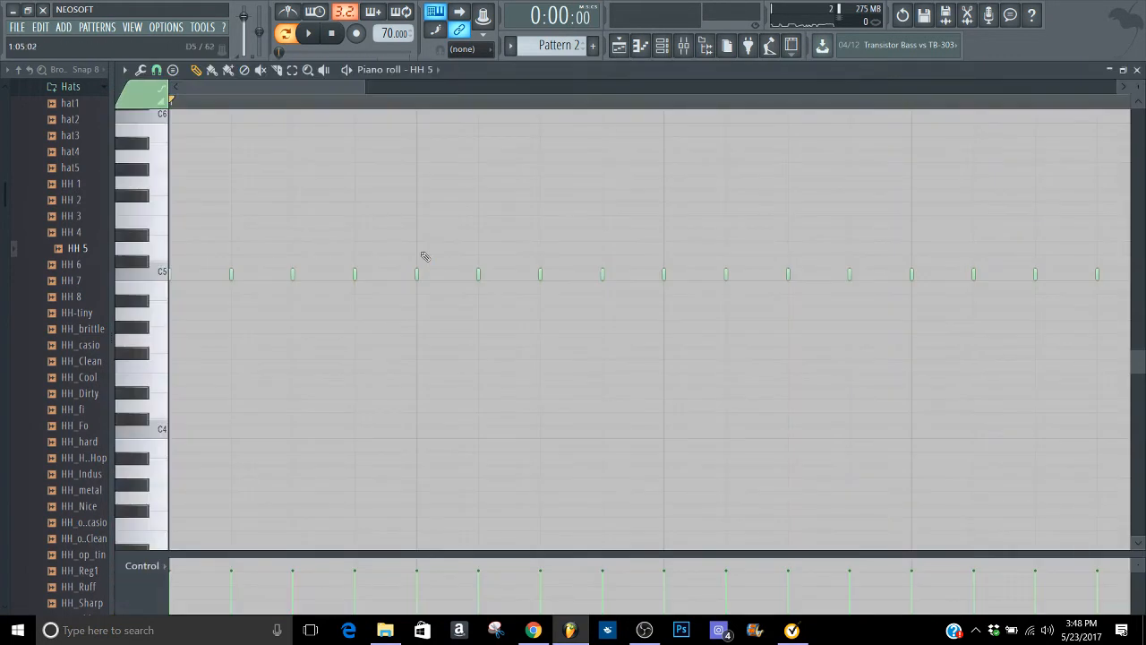
pyautogui.moveTo(449, 555); pyautogui.dragTo(448, 186)
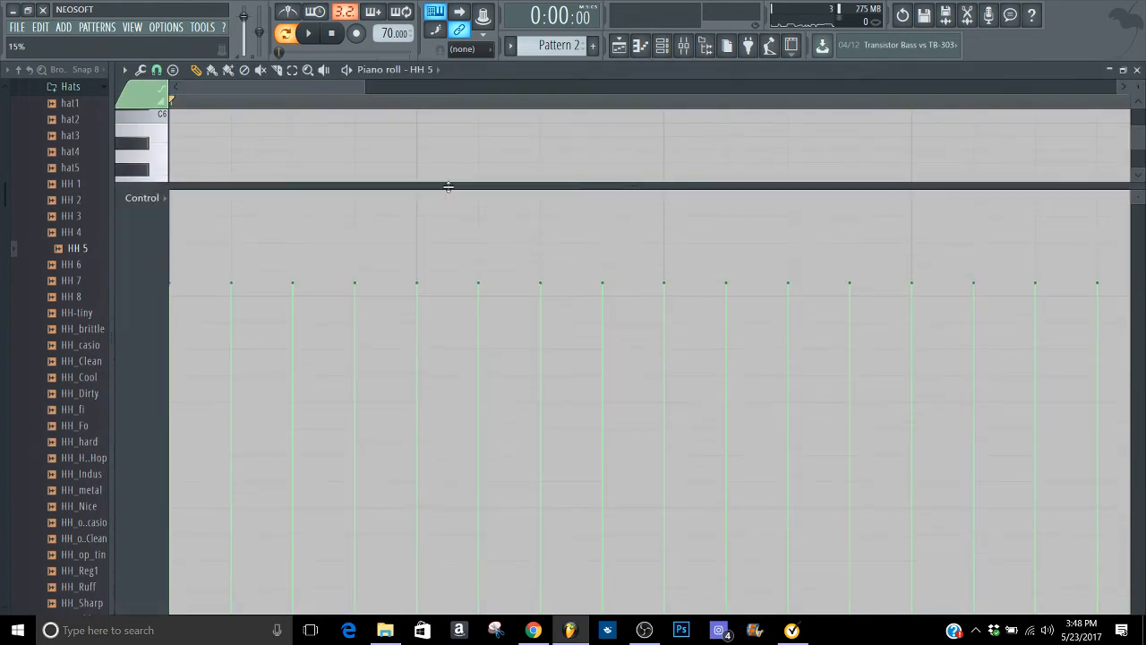
pyautogui.moveTo(363, 89); pyautogui.dragTo(735, 88)
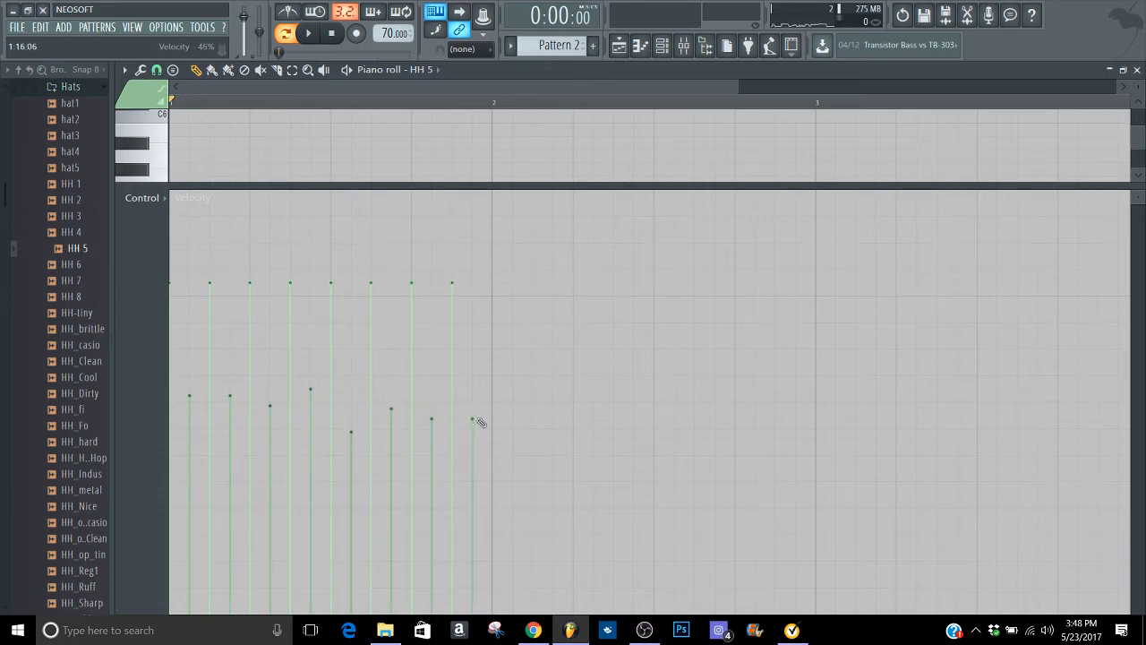
# Step: Audition the new hi-hat velocities, close the piano roll, unsolo HH 5 and listen to it with the full pattern
pyautogui.press('space')
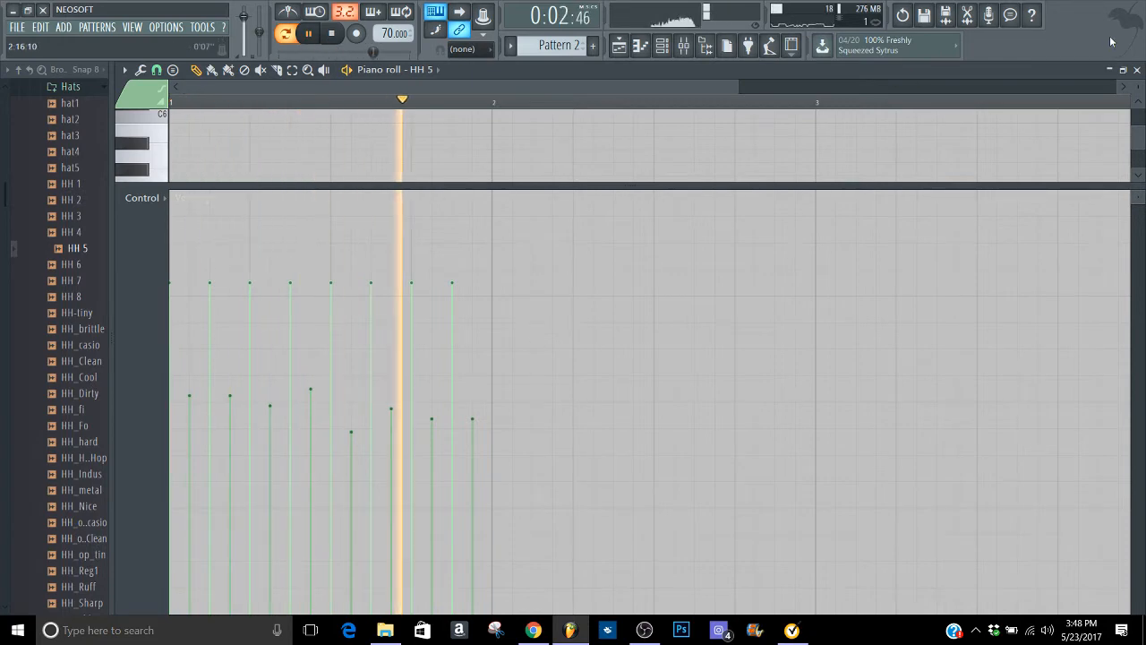
pyautogui.click(1138, 70)
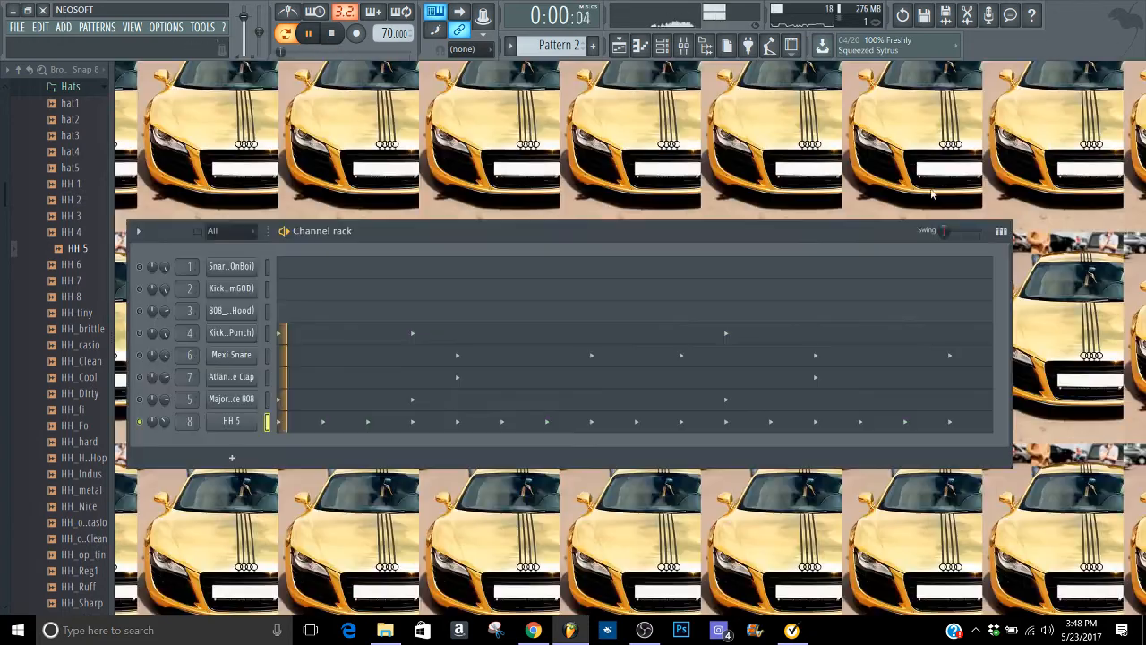
pyautogui.rightClick(140, 420)
pyautogui.click(165, 398)
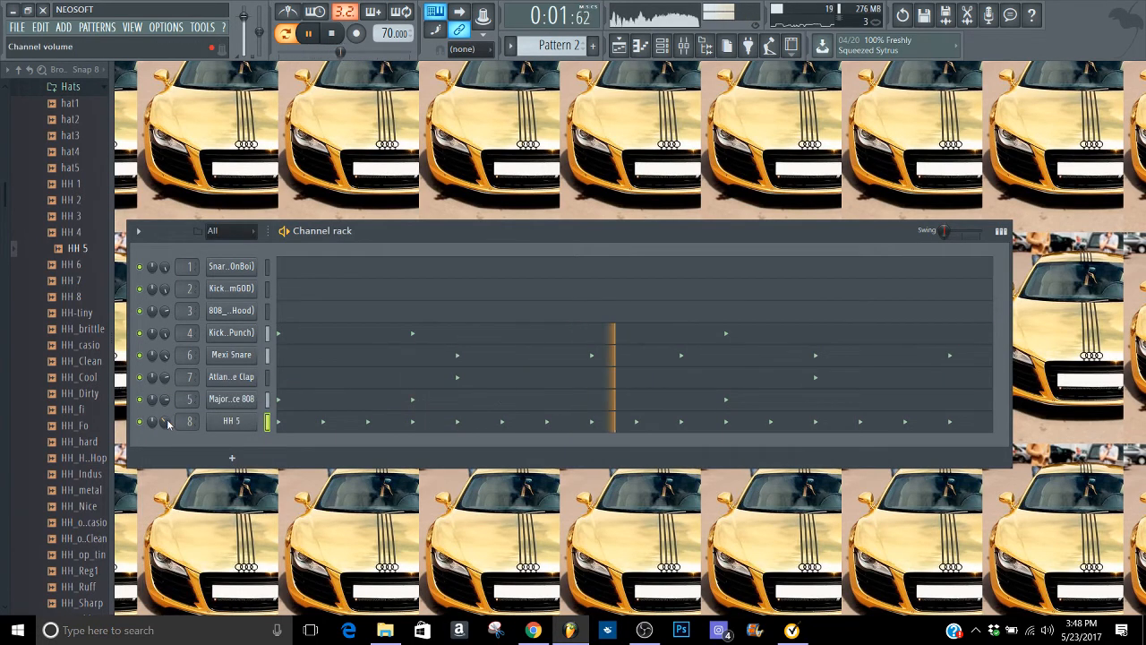
pyautogui.press('space')
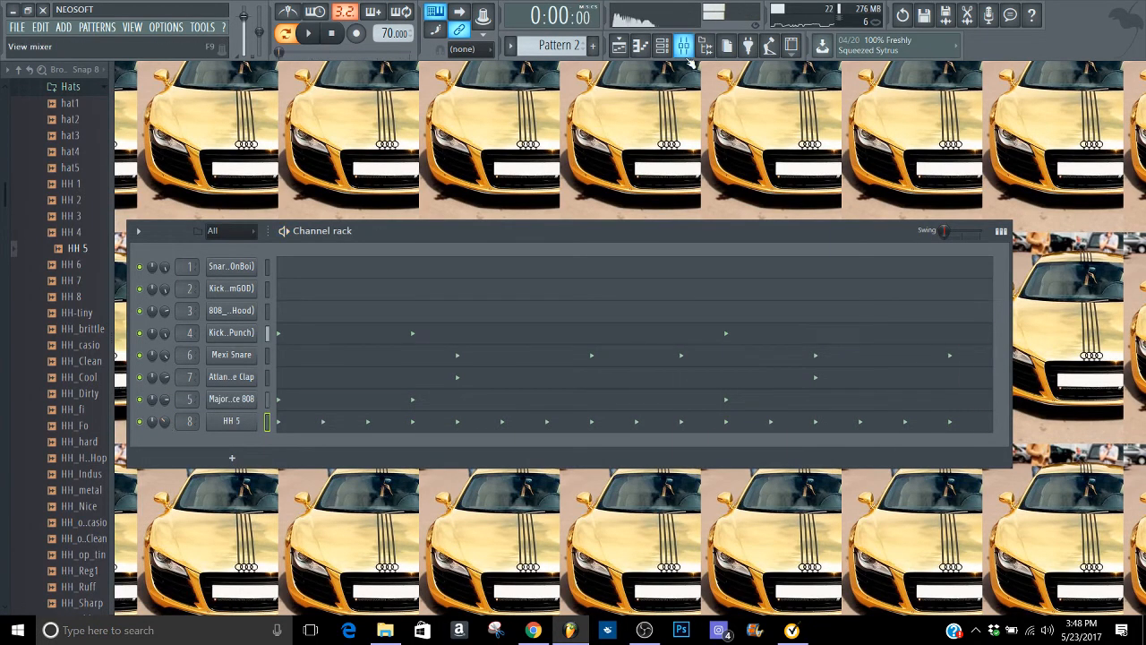
# Step: Lower the band 1 high pass in the hi-hat track's Parametric EQ 2 to about 268 Hz and play the pattern
pyautogui.click(690, 61)
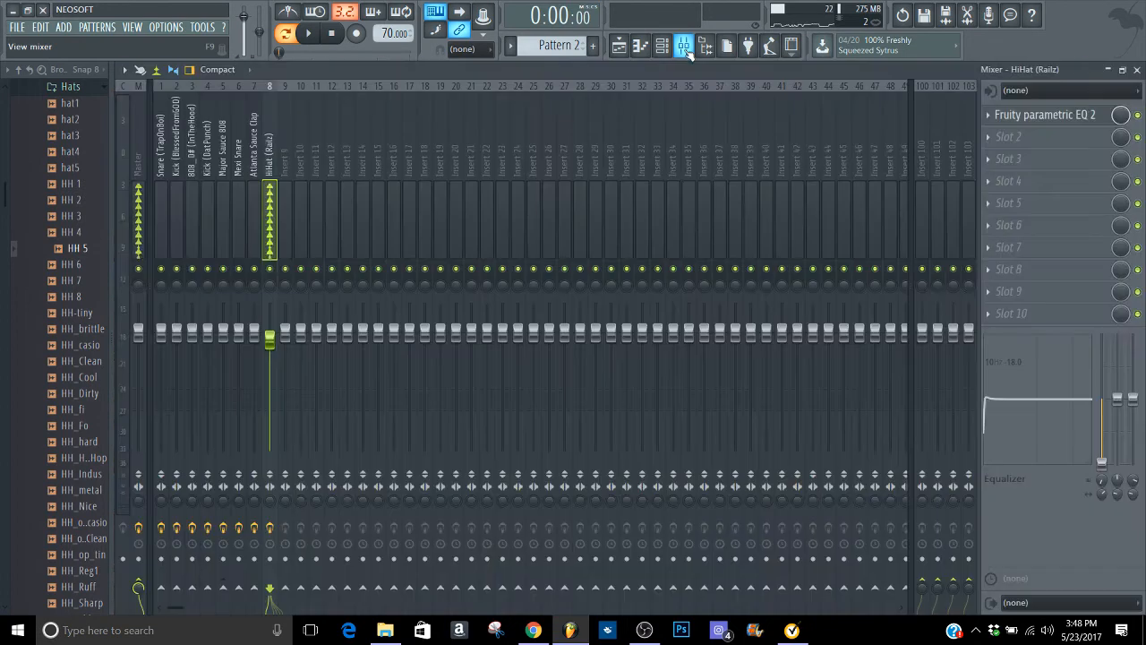
pyautogui.click(1007, 116)
pyautogui.scroll(-5, 440, 329)
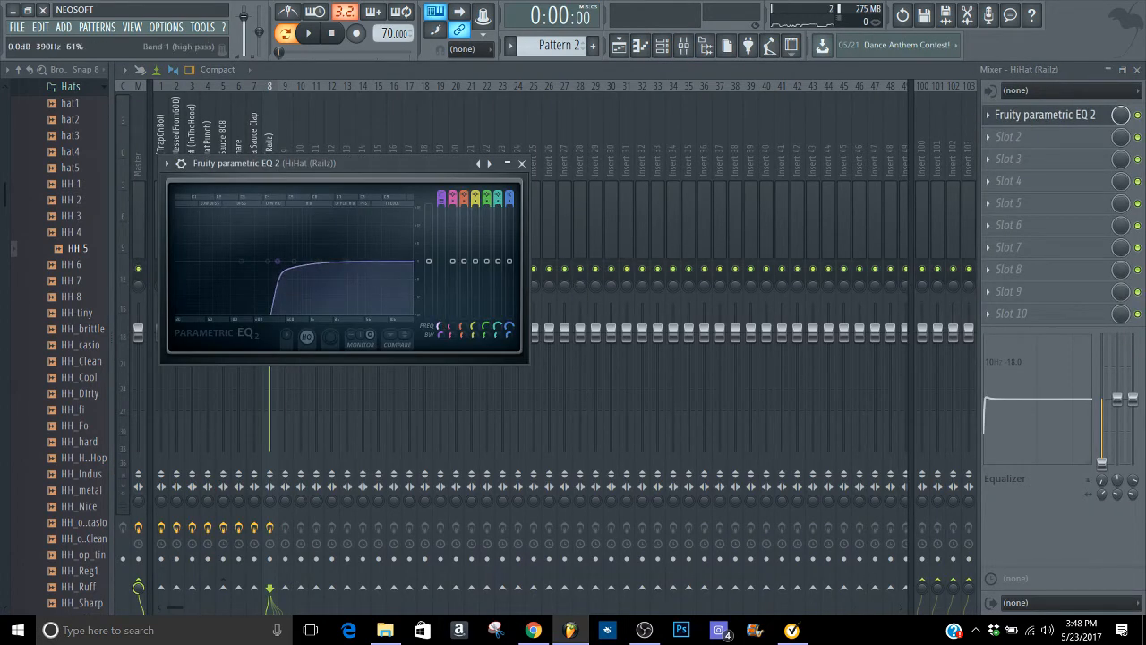
pyautogui.press('space')
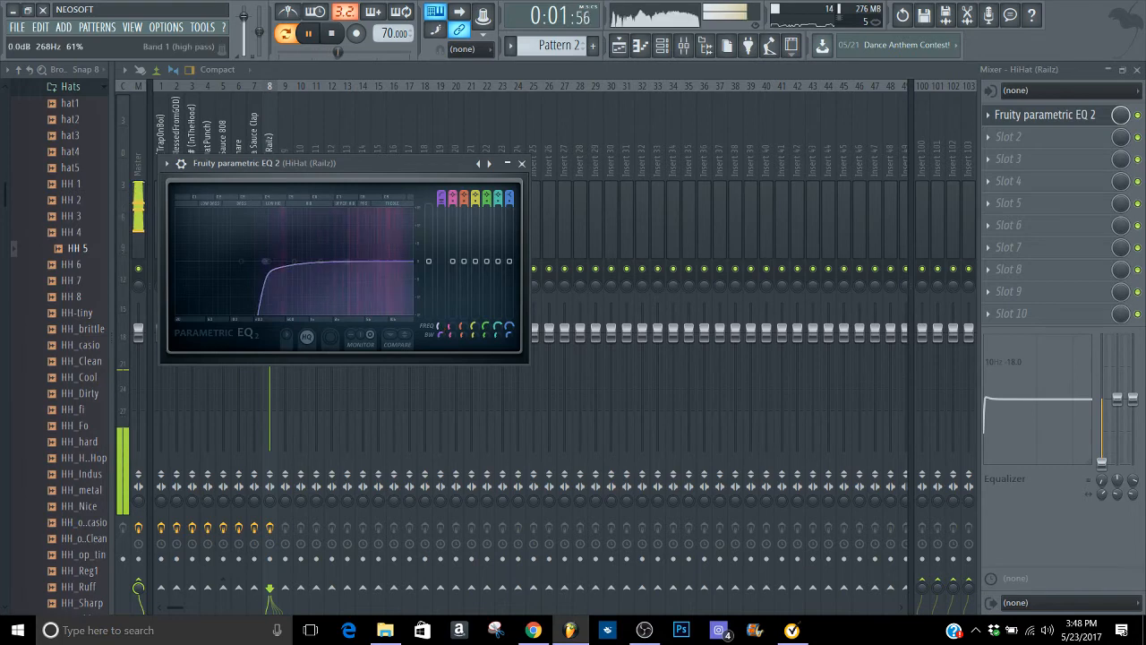
# Step: Raise the band 1 high pass in the hi-hat track's EQ, stop playback and close the EQ and mixer
pyautogui.scroll(2, 440, 328)
pyautogui.press('space')
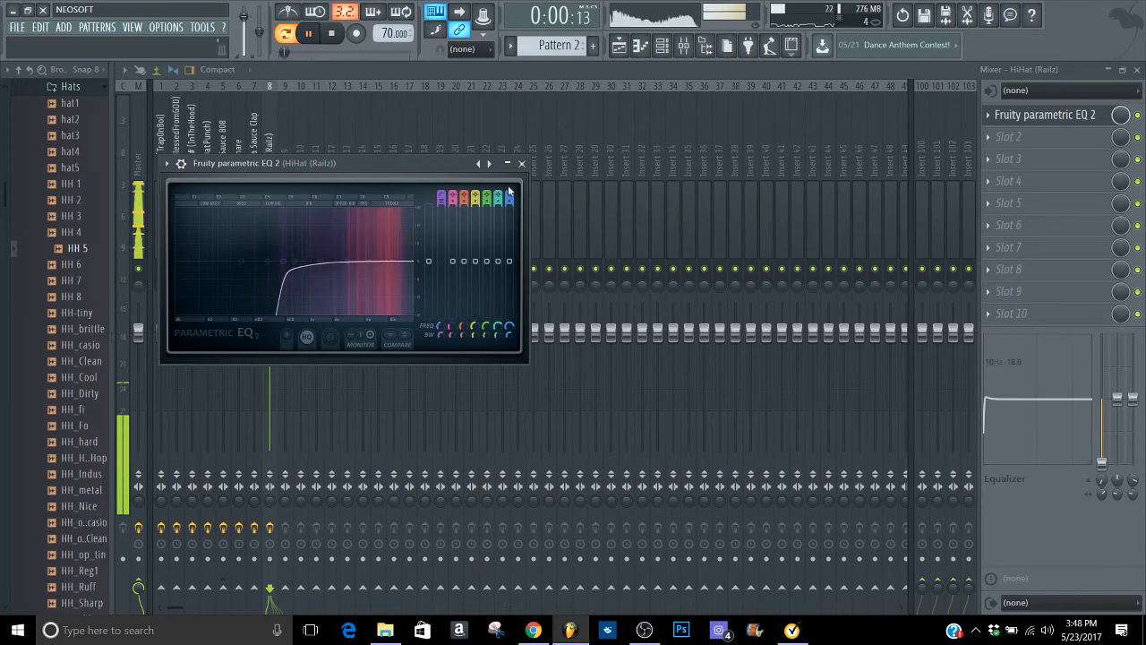
pyautogui.click(521, 165)
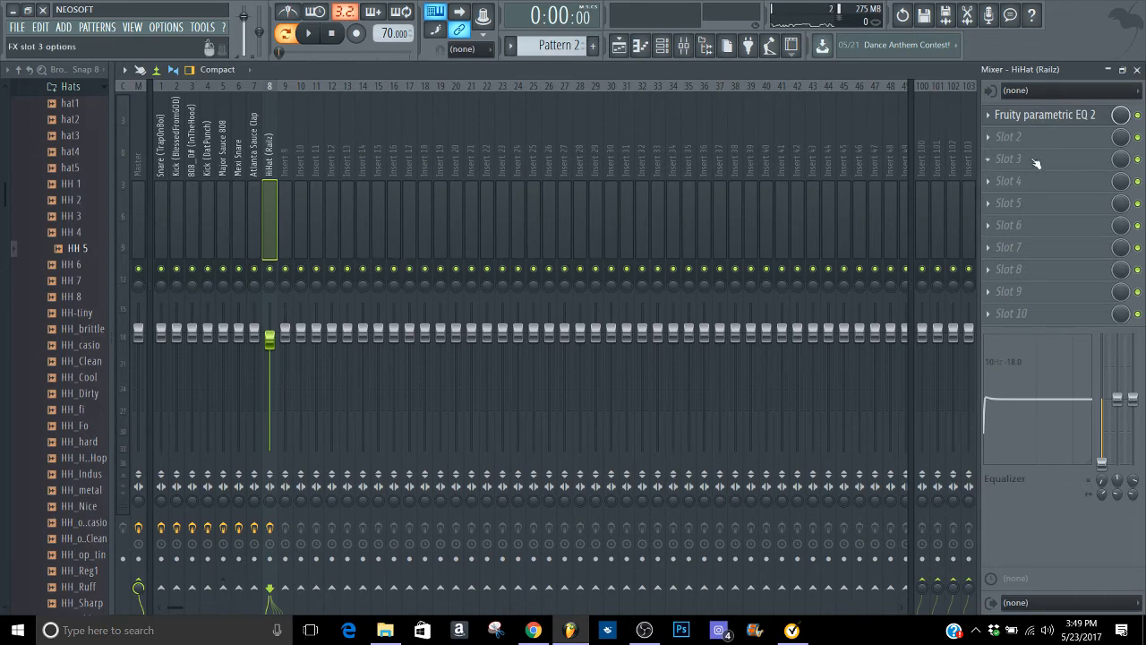
pyautogui.click(1133, 69)
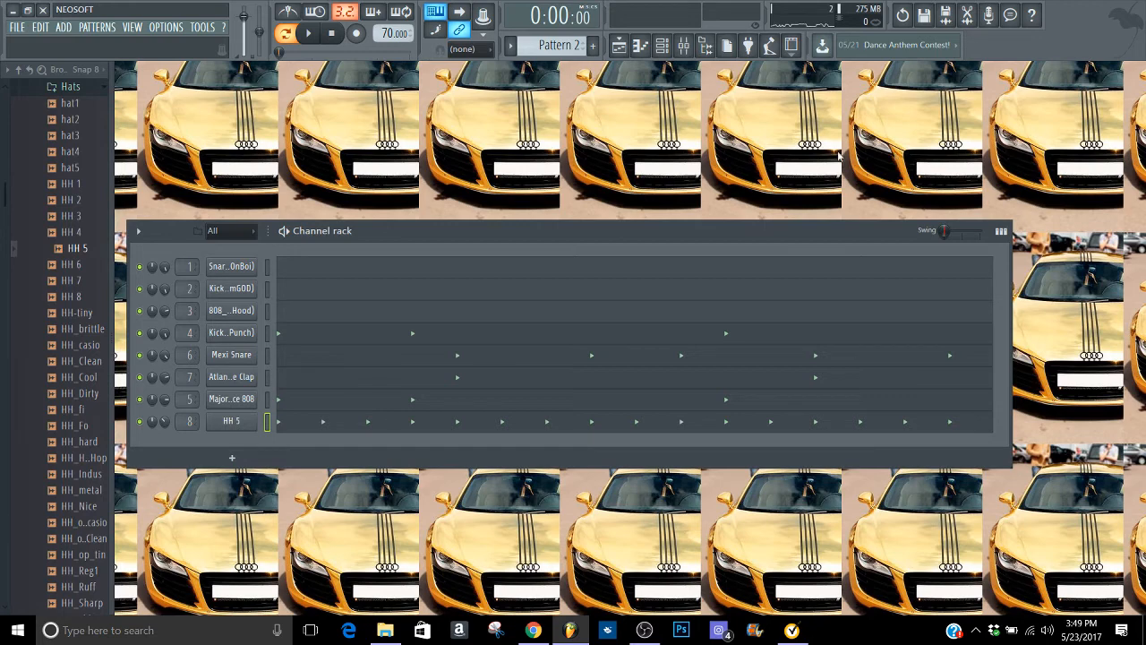
# Step: Preview the HH 4, HH_brittle, HH_Cool and HH_casio hat samples in the browser
pyautogui.click(684, 46)
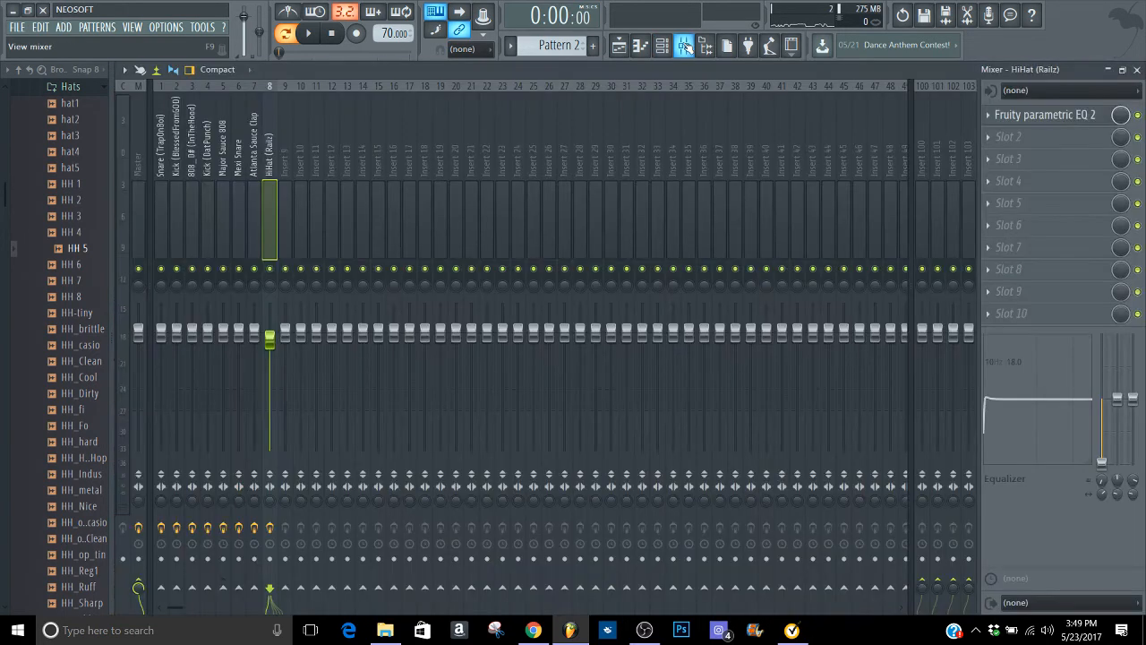
pyautogui.click(684, 46)
pyautogui.click(63, 233)
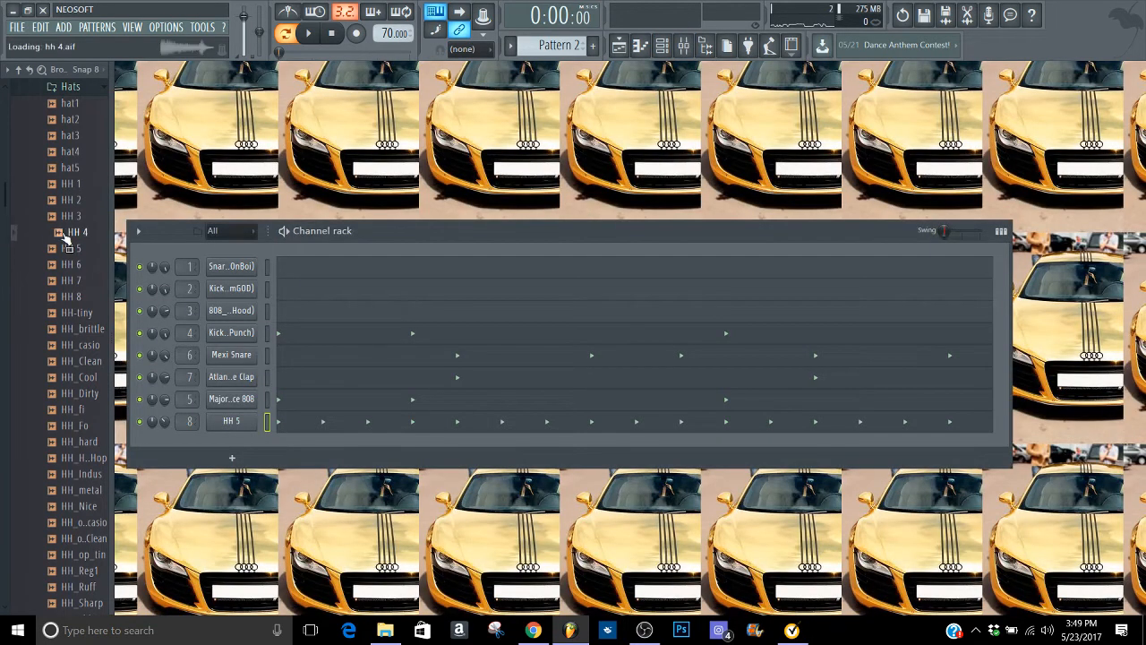
pyautogui.click(55, 329)
pyautogui.click(51, 378)
pyautogui.click(106, 344)
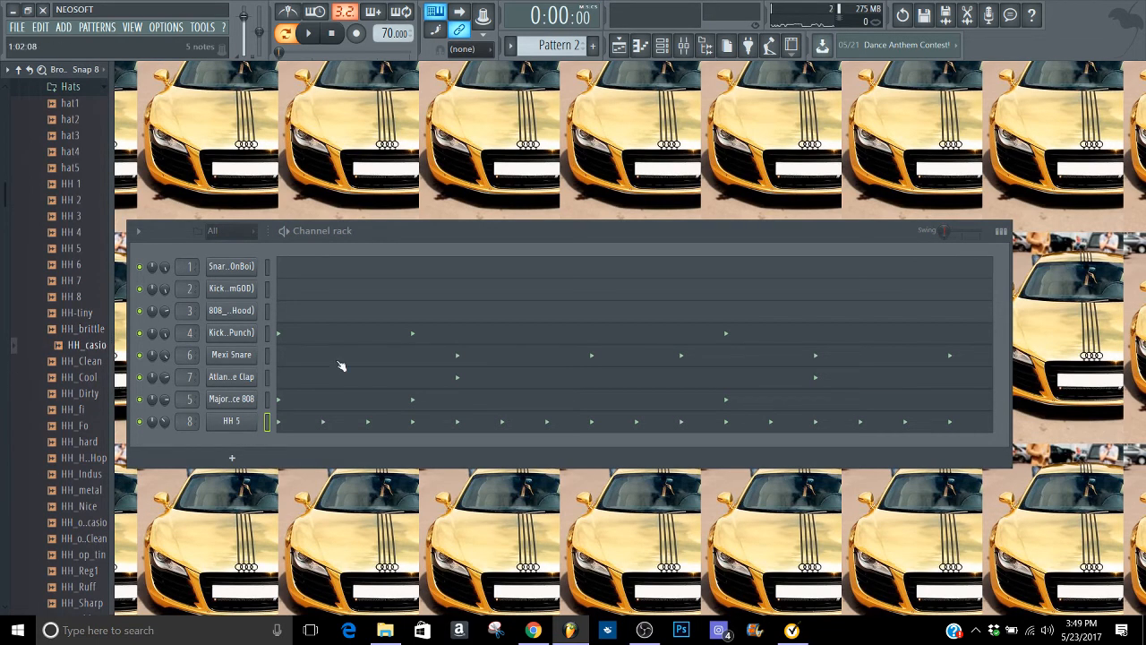
# Step: Switch to the empty Pattern 3 in step sequencer view and collapse the hip-hop drum kit folder in the browser
pyautogui.click(683, 45)
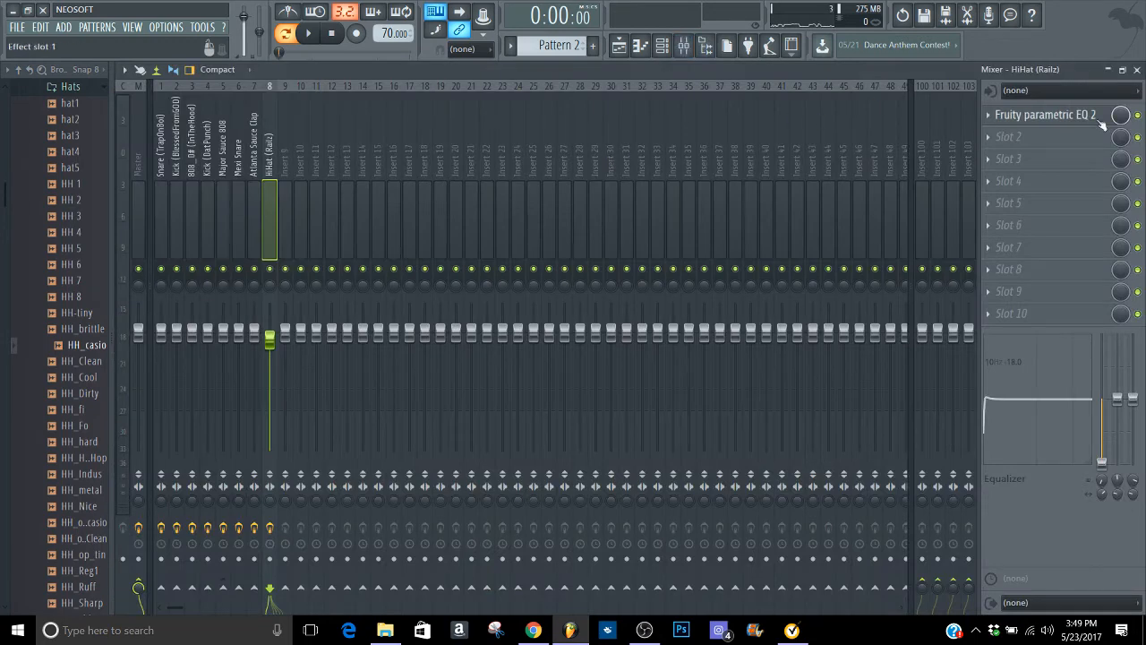
pyautogui.click(1138, 69)
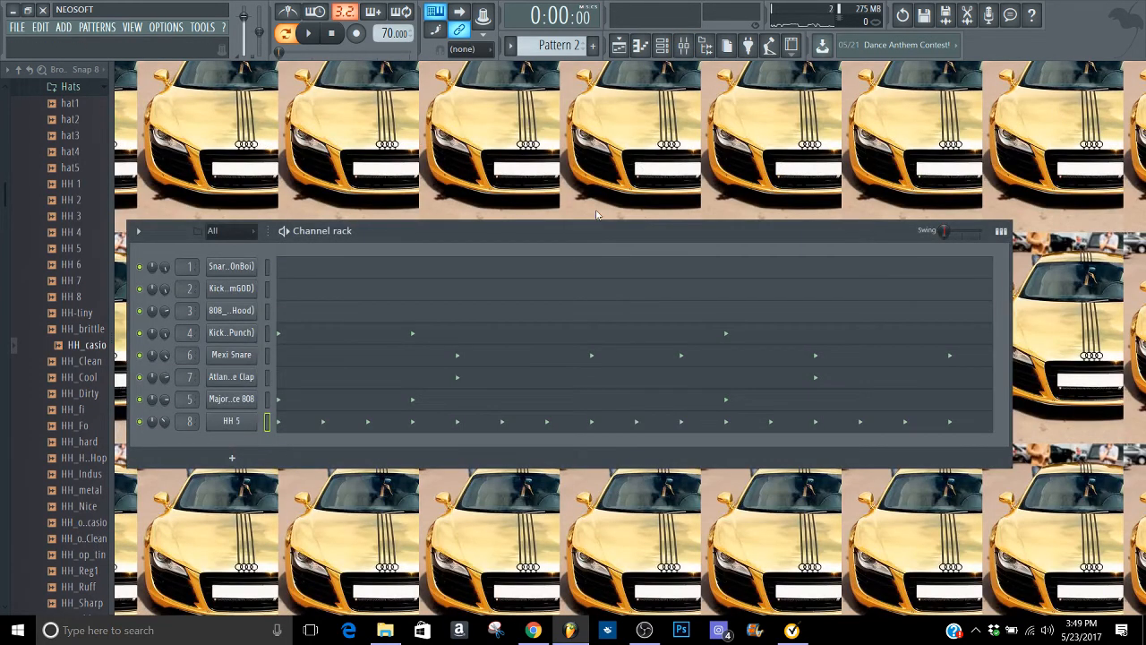
pyautogui.scroll(-1, 555, 45)
pyautogui.click(1001, 231)
pyautogui.moveTo(5, 195); pyautogui.dragTo(4, 188)
pyautogui.click(93, 133)
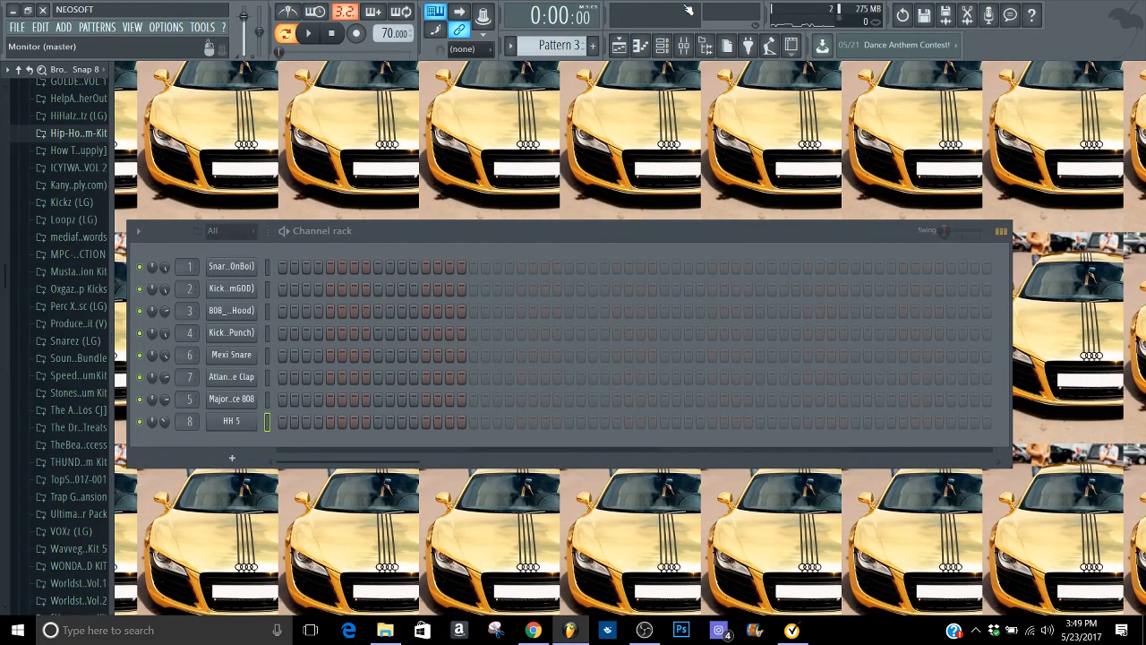
# Step: Load Fruity Soft Clipper in slot 10 of the Master track and close the plugin and mixer windows
pyautogui.click(684, 46)
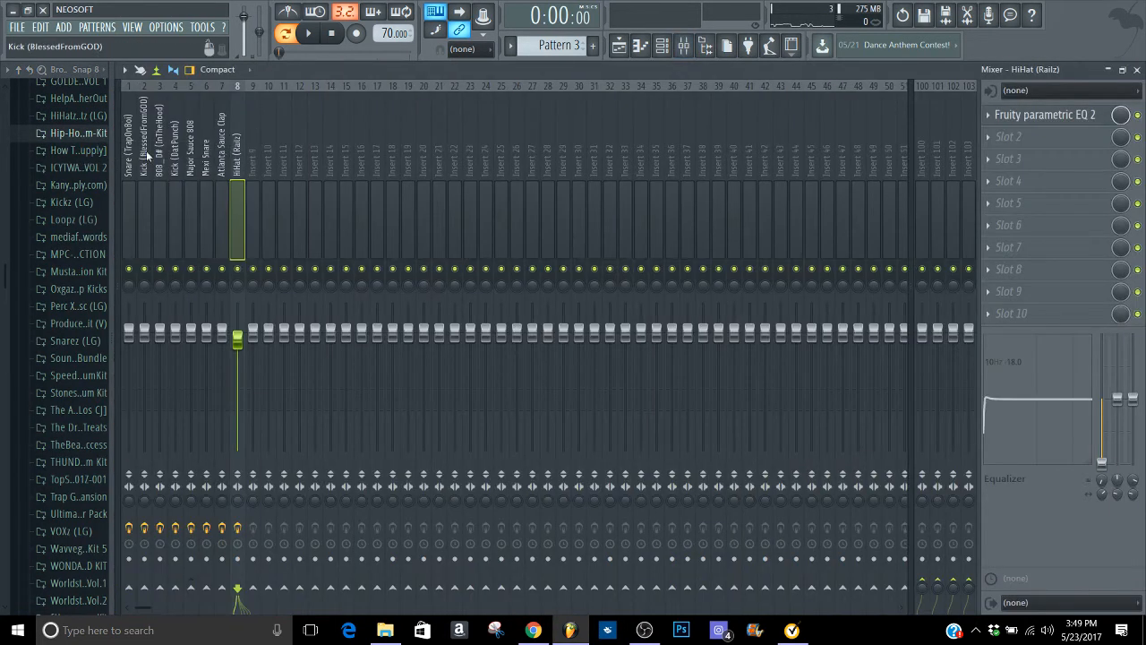
pyautogui.click(129, 162)
pyautogui.click(117, 159)
pyautogui.click(137, 156)
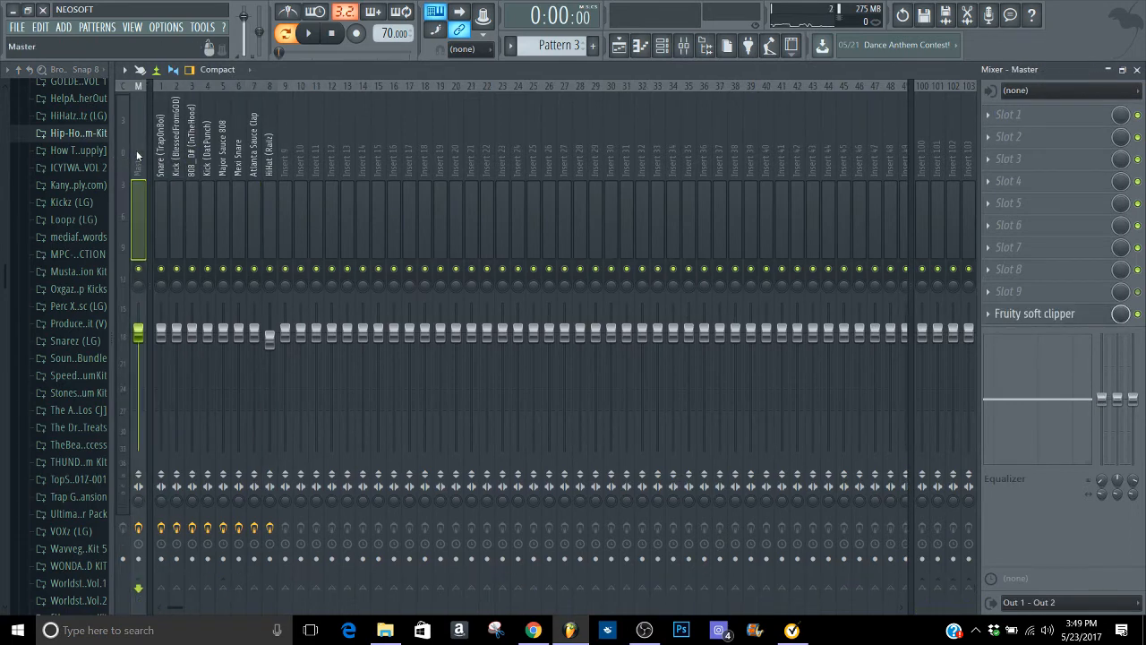
pyautogui.click(990, 319)
pyautogui.moveTo(994, 318)
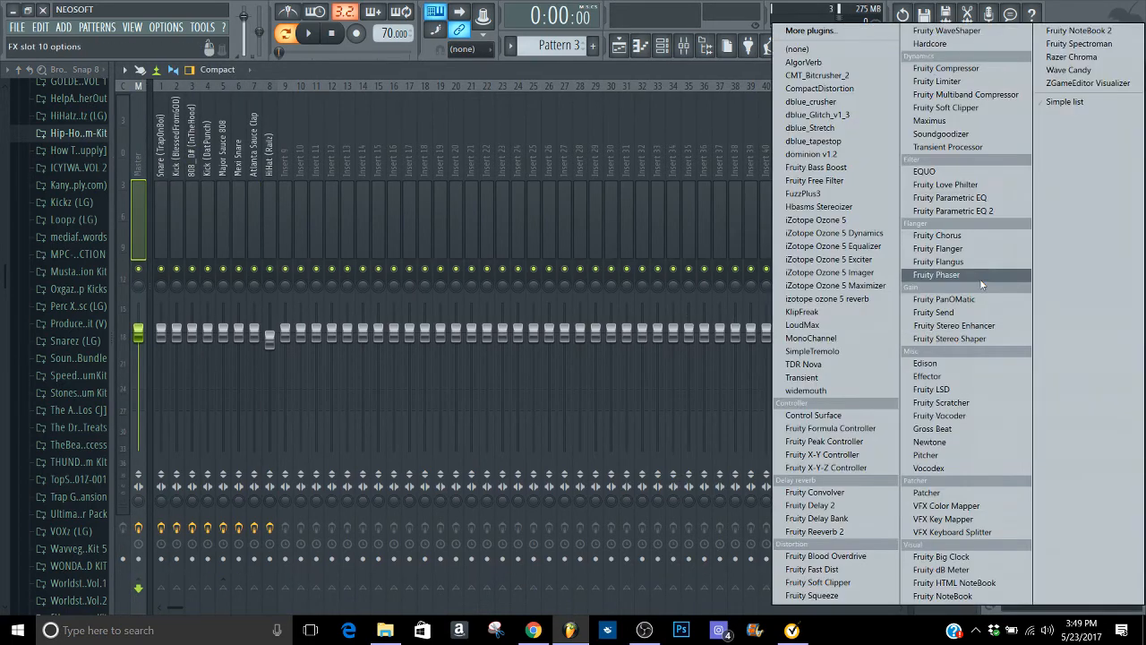
pyautogui.click(946, 108)
pyautogui.click(1137, 69)
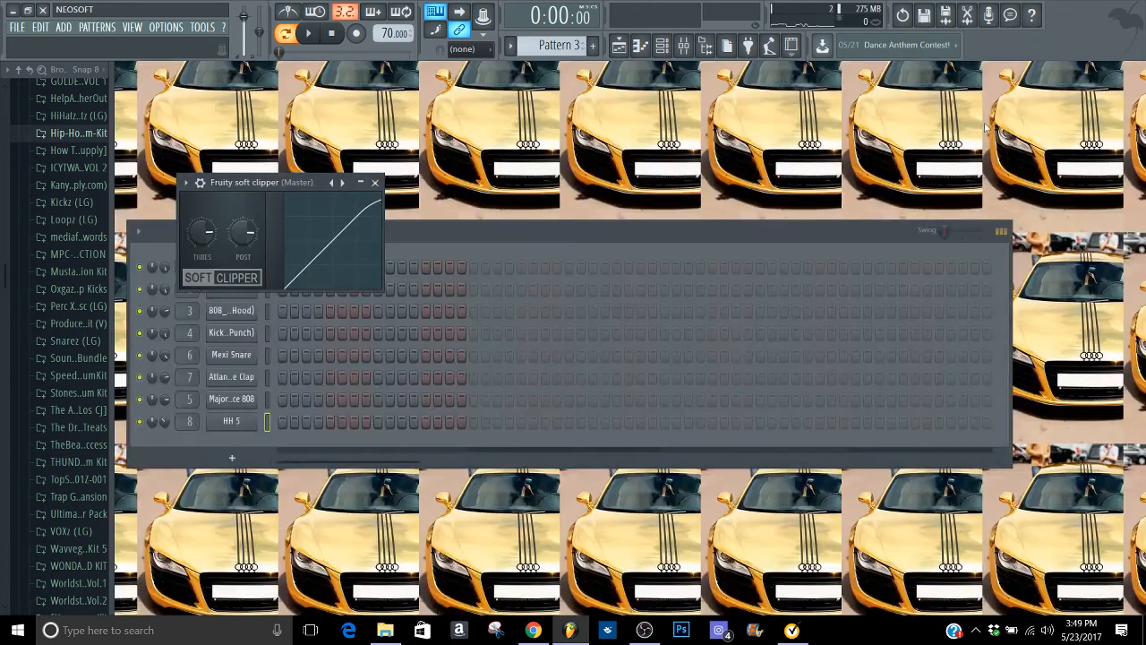
pyautogui.click(377, 183)
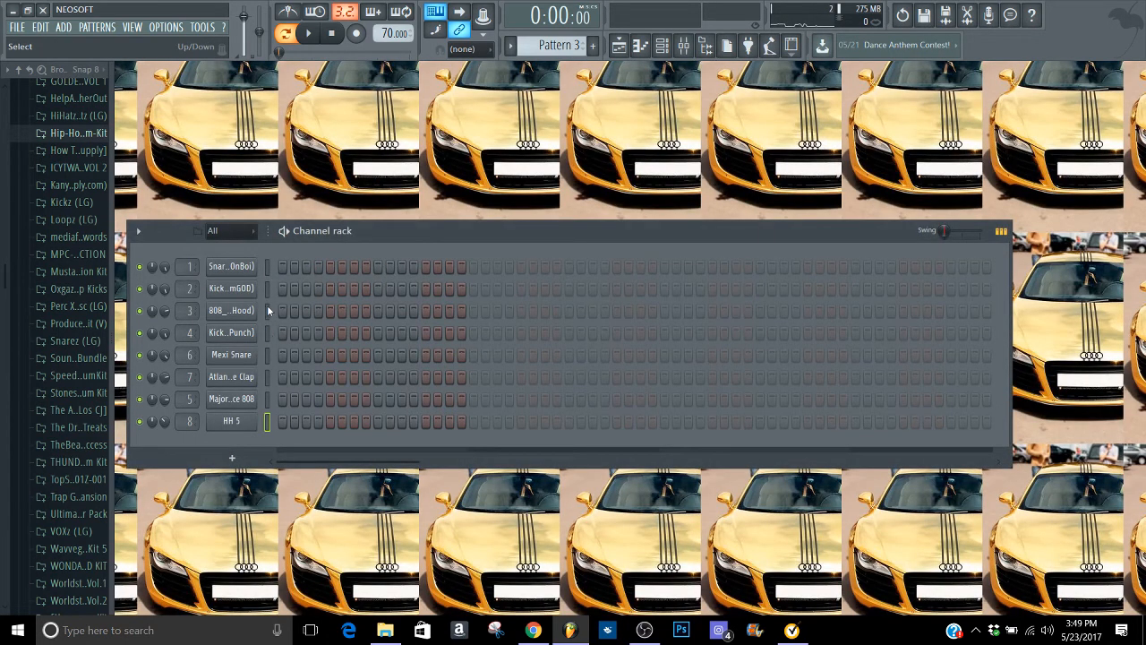
# Step: Try raising the volume multiplier in the Kick (BlessedFromGOD) channel settings and audition the kick at several pitches
pyautogui.press('z')
pyautogui.press('z')
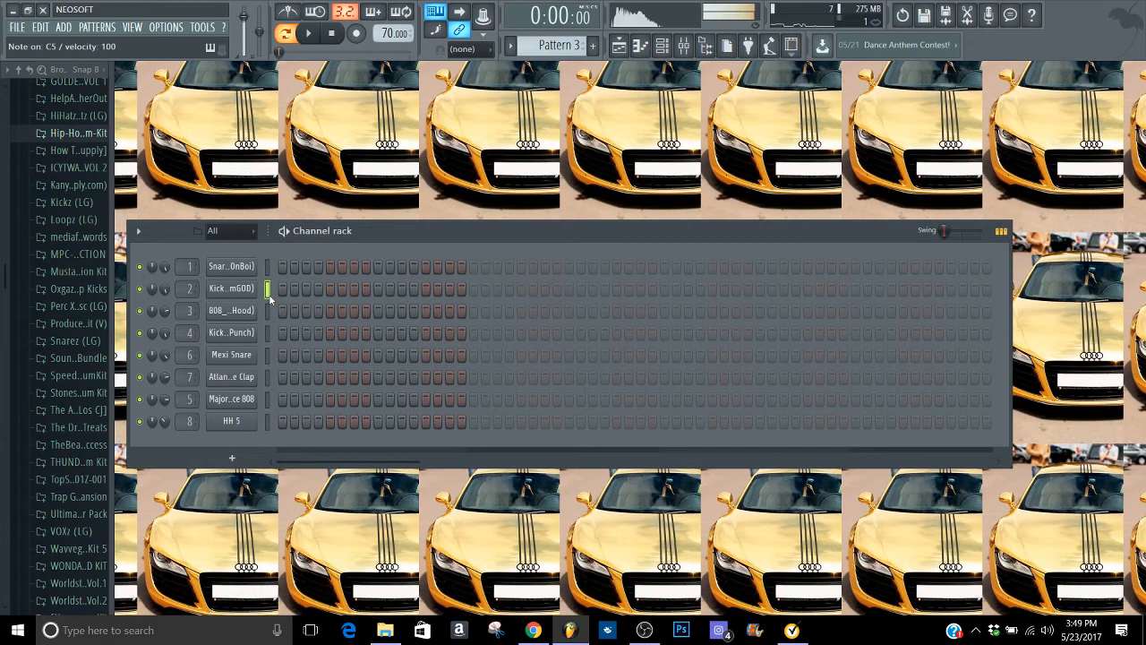
pyautogui.click(239, 294)
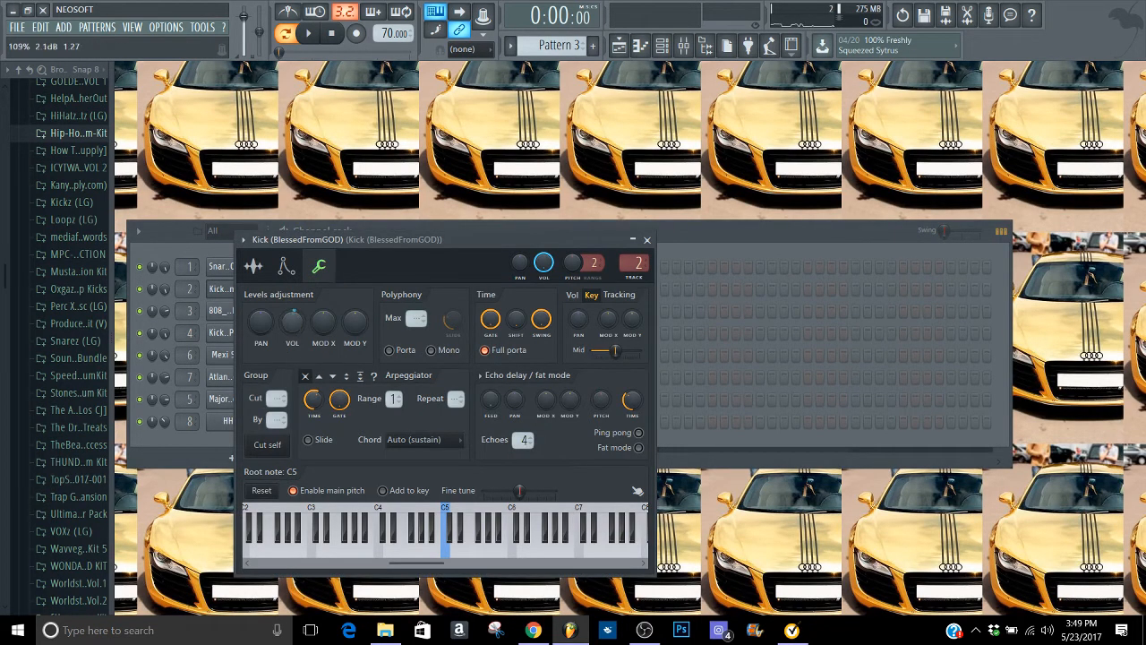
pyautogui.press('x')
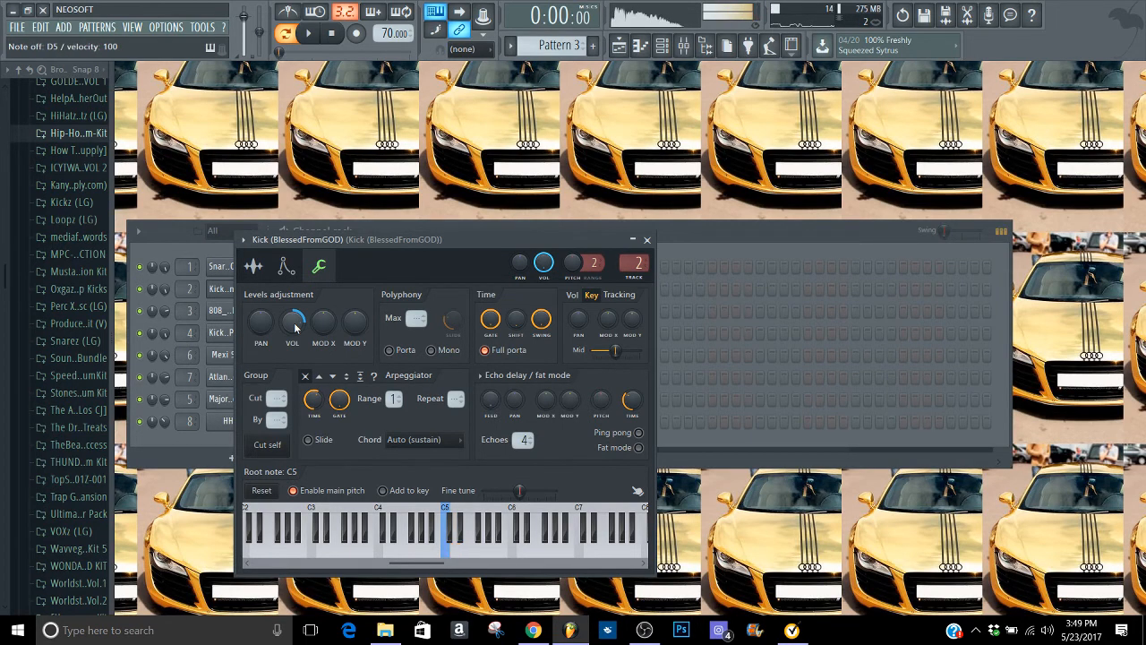
pyautogui.press('w')
pyautogui.press('e')
pyautogui.press('y')
pyautogui.press('u')
pyautogui.press('i')
pyautogui.press('c')
pyautogui.press('n')
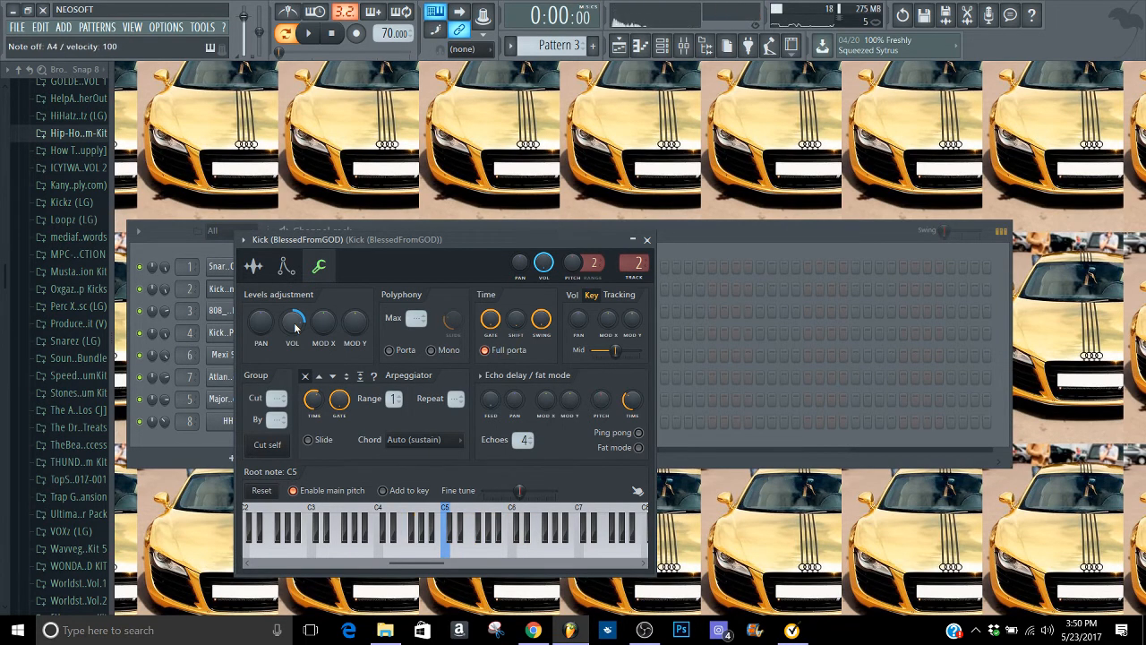
pyautogui.press('w')
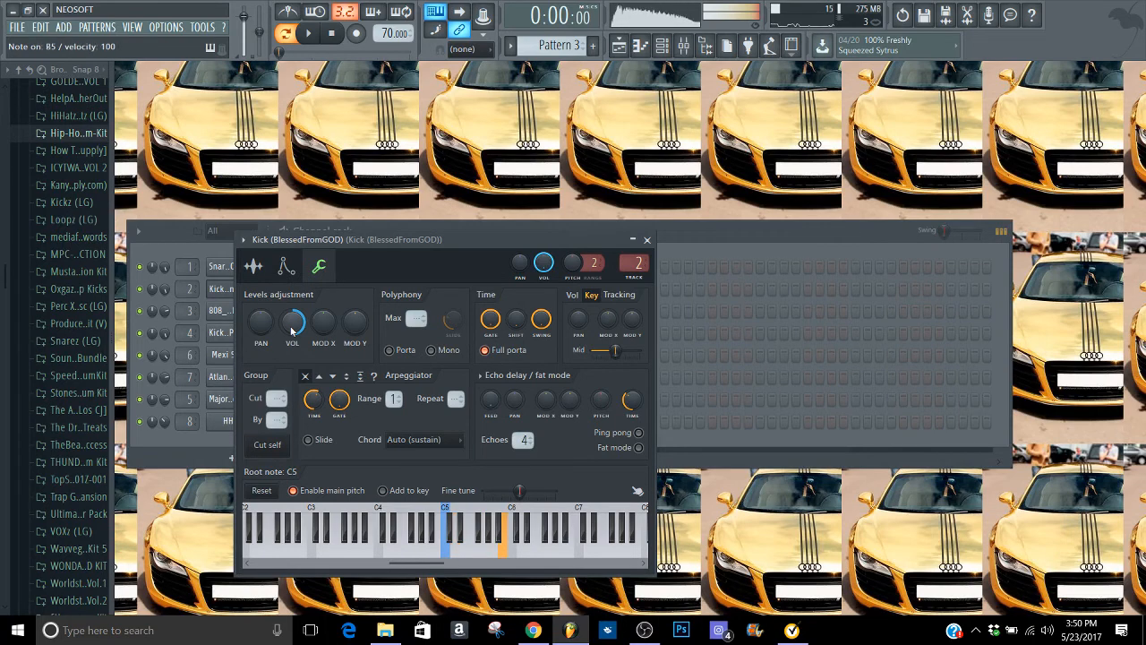
pyautogui.press('r')
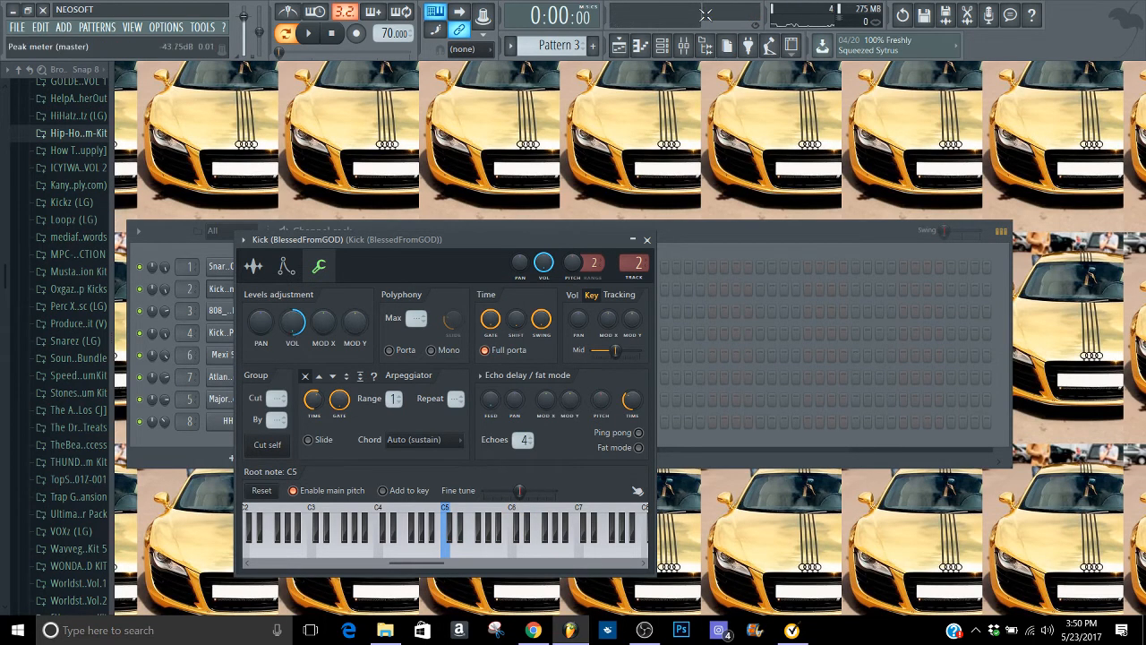
# Step: Play the boosted kick several times while checking the Master and Kick levels in the mixer
pyautogui.click(683, 45)
pyautogui.press('w')
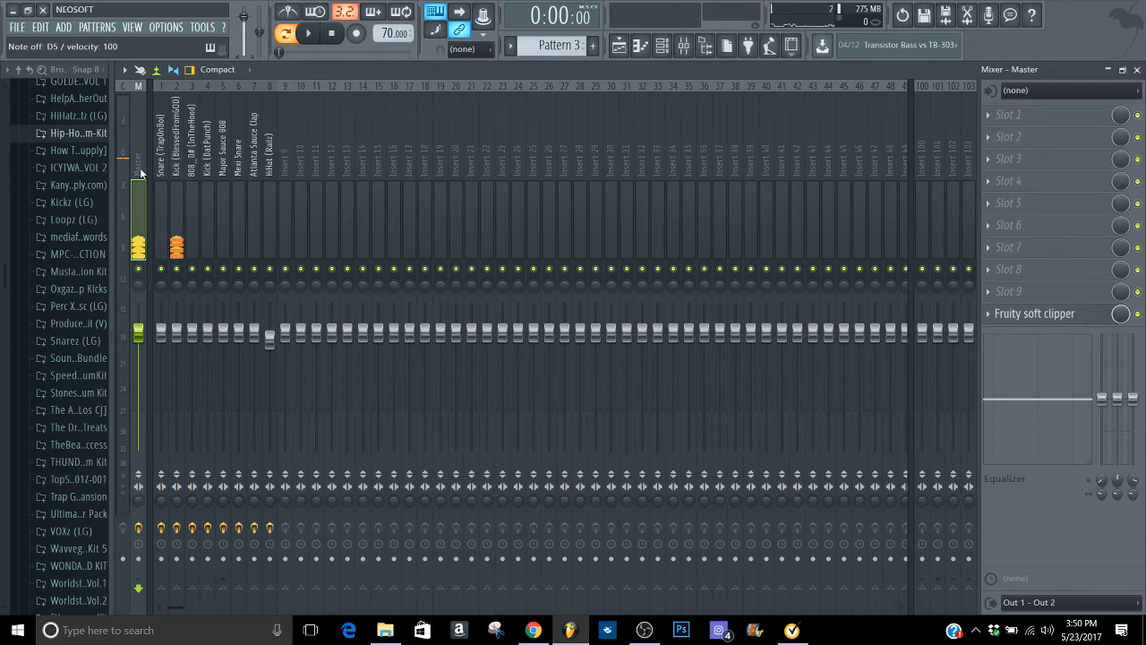
pyautogui.press('e')
pyautogui.press('z')
pyautogui.press('z')
pyautogui.press('z')
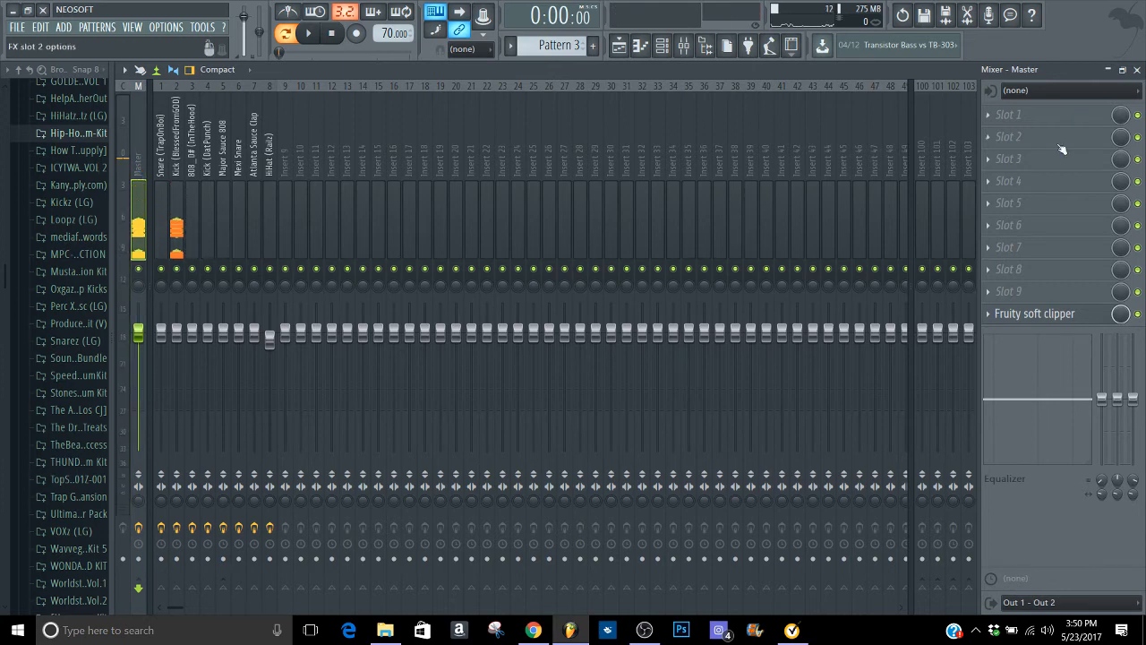
# Step: Close the mixer, reset the kick's volume multiplier and close its channel settings
pyautogui.click(1137, 69)
pyautogui.rightClick(294, 322)
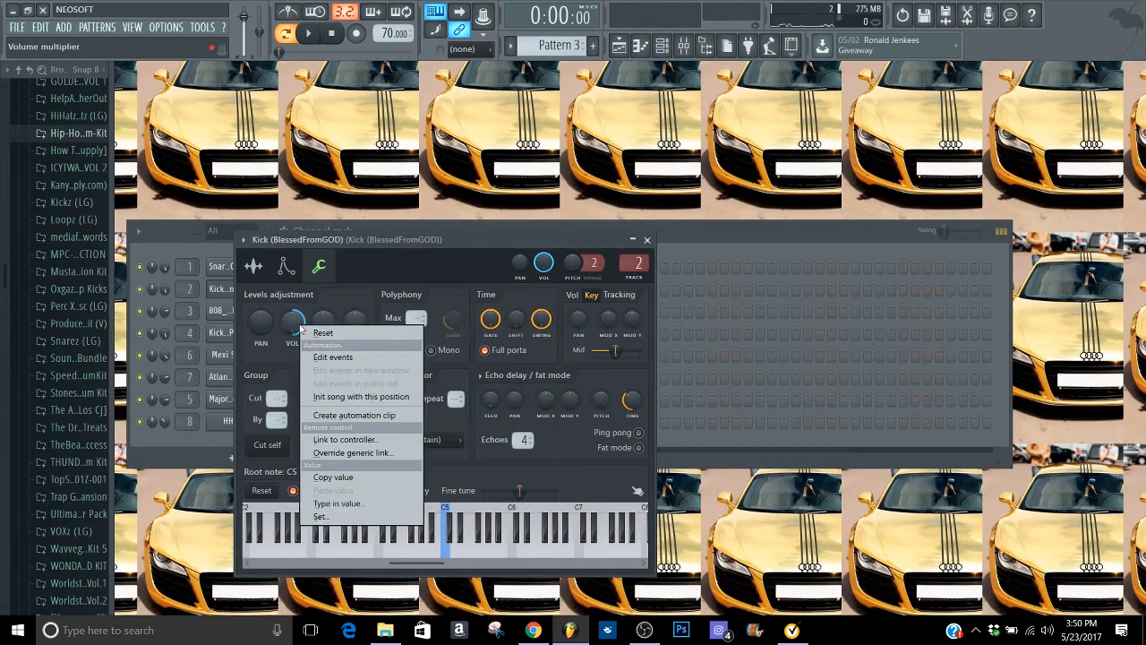
pyautogui.click(315, 329)
pyautogui.click(647, 241)
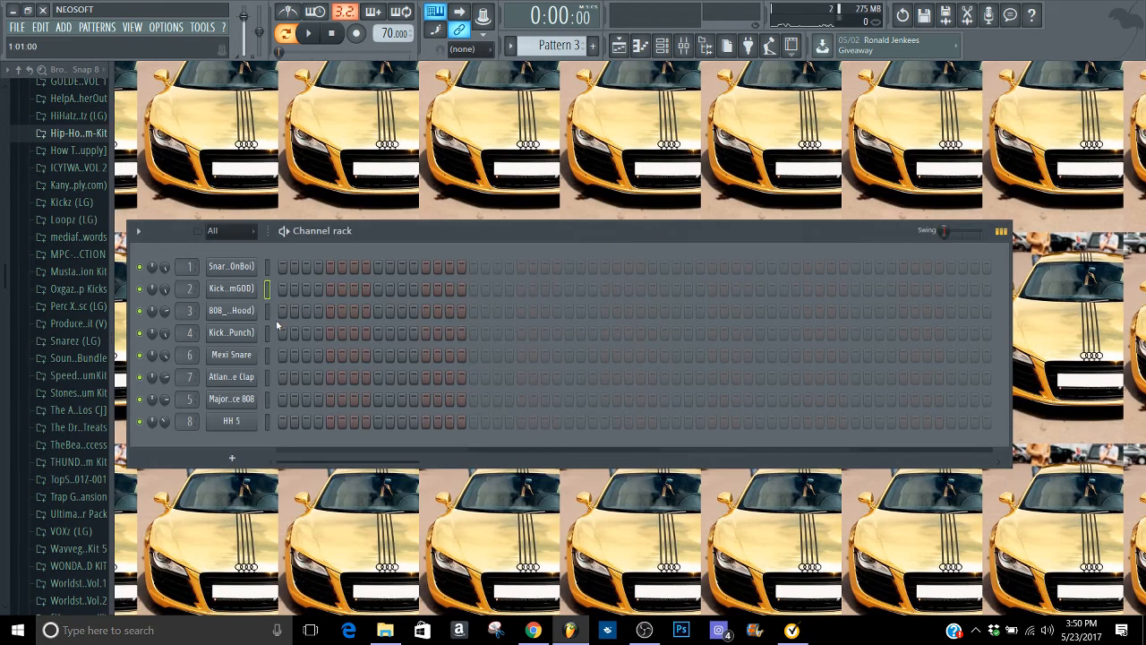
# Step: Try a higher volume multiplier on Snare (TrapOnBoi), audition the snare and reset the multiplier
pyautogui.click(266, 267)
pyautogui.click(231, 266)
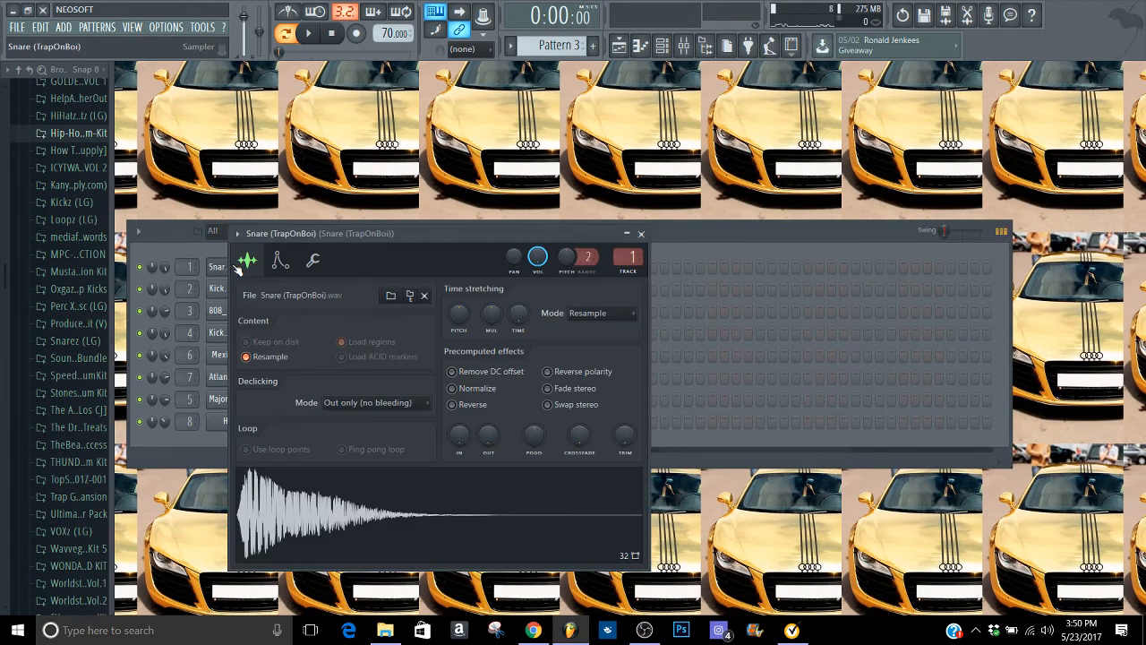
pyautogui.click(313, 261)
pyautogui.moveTo(287, 320); pyautogui.dragTo(286, 300)
pyautogui.press('w')
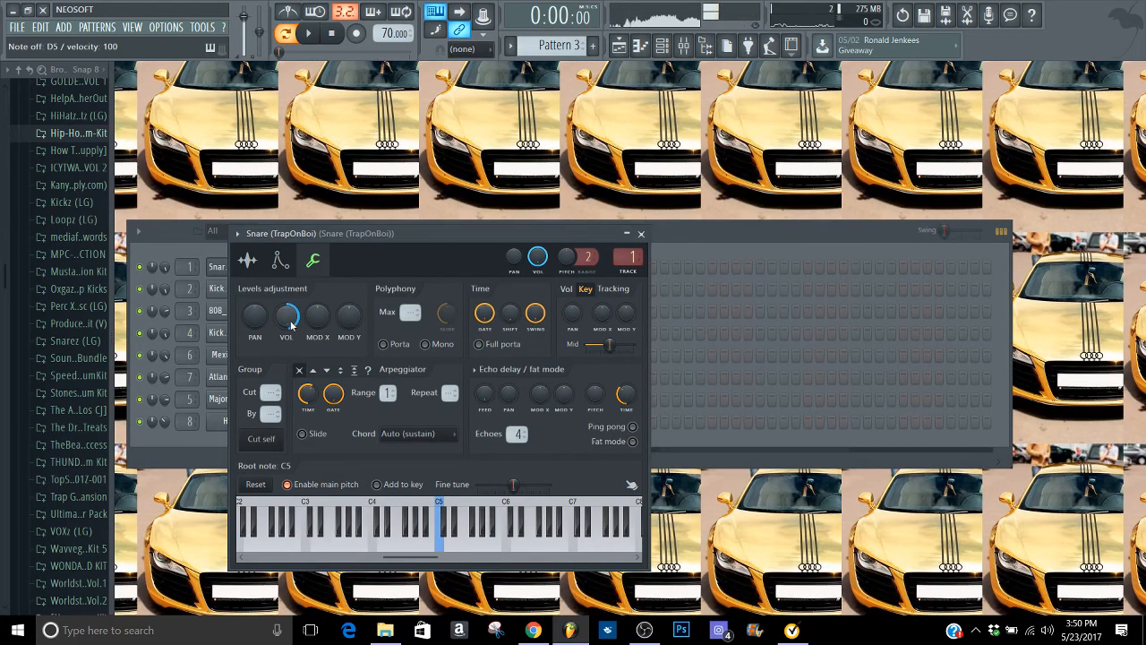
pyautogui.press('w')
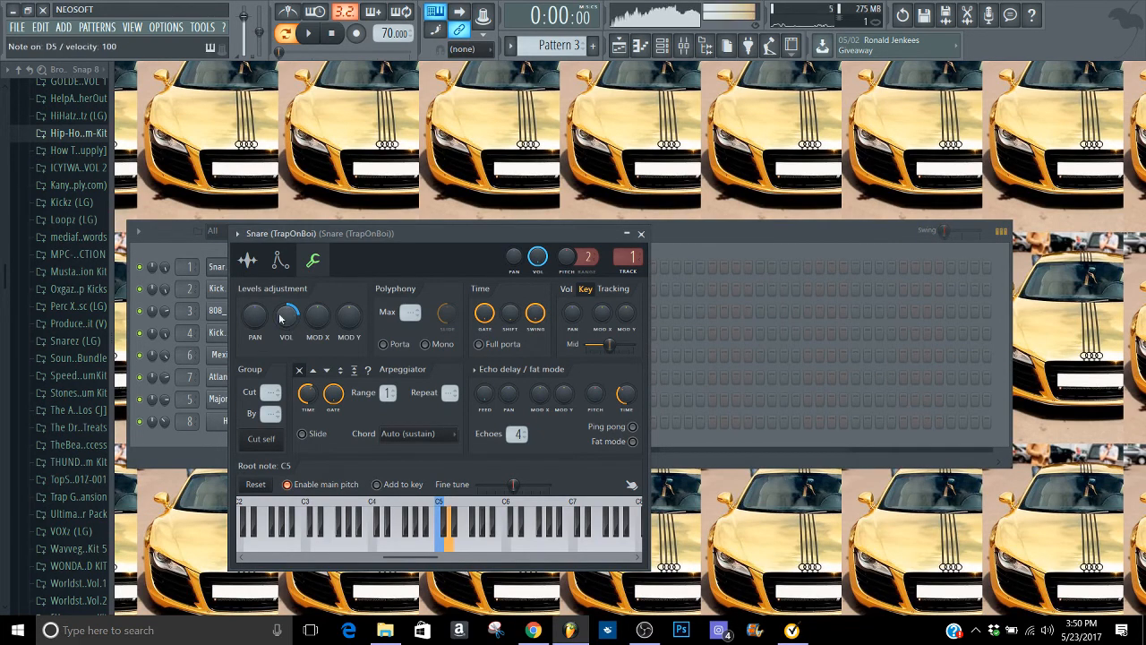
pyautogui.rightClick(281, 319)
pyautogui.click(363, 325)
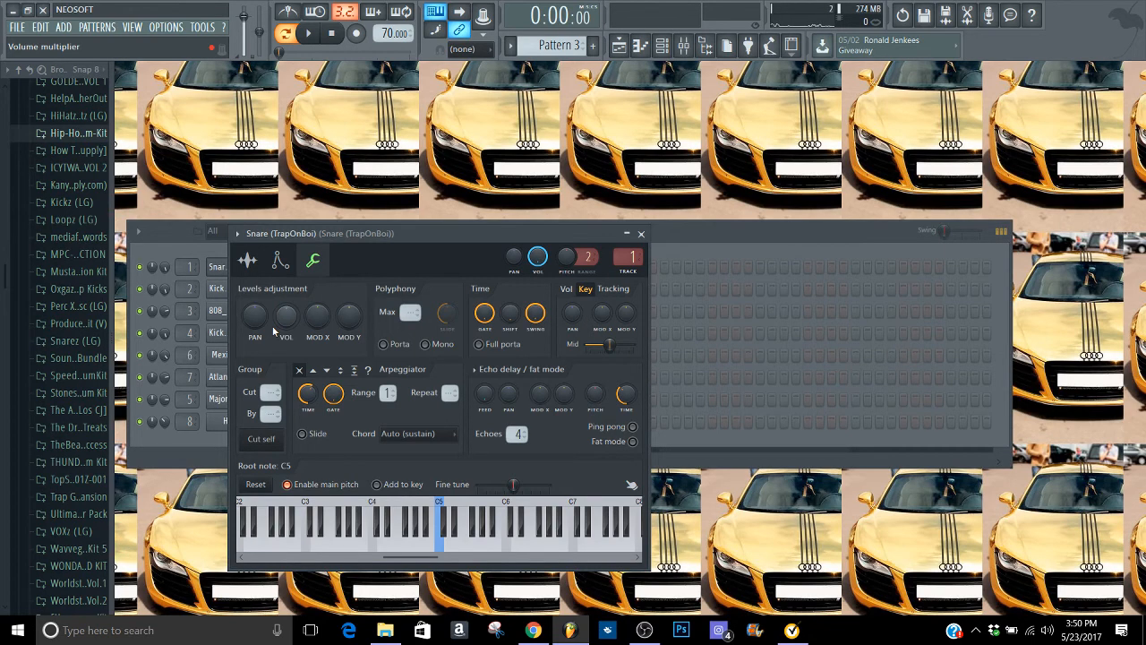
# Step: Boost the snare's volume multiplier again, check the Master track's effects in the mixer and reset the multiplier
pyautogui.moveTo(274, 331); pyautogui.dragTo(285, 323)
pyautogui.click(683, 45)
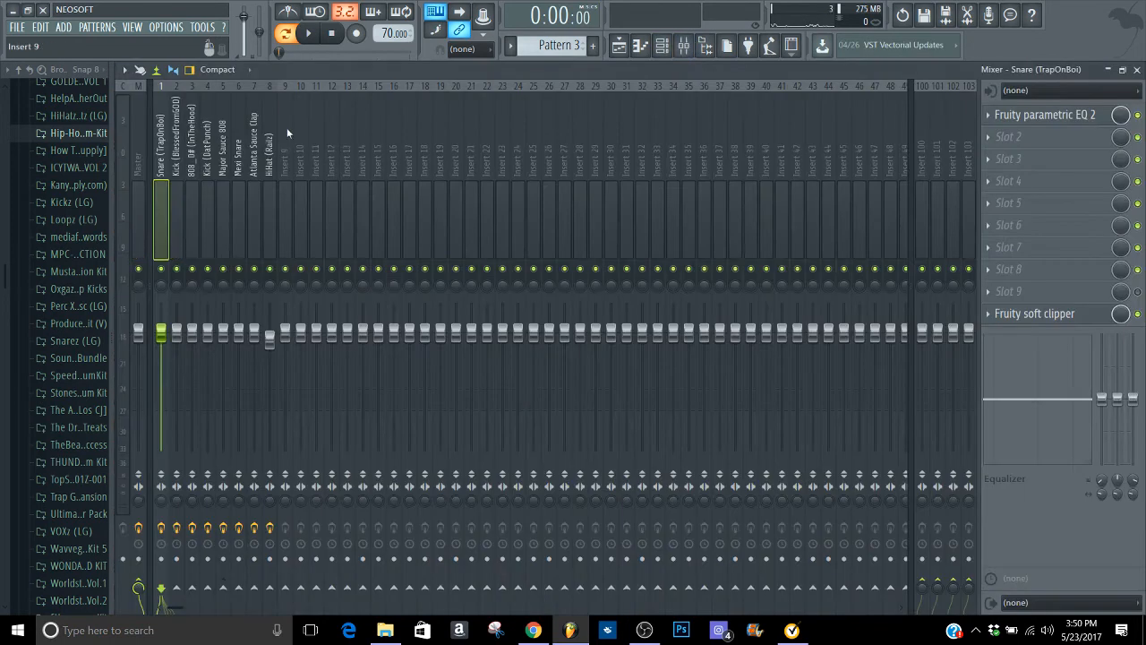
pyautogui.click(138, 154)
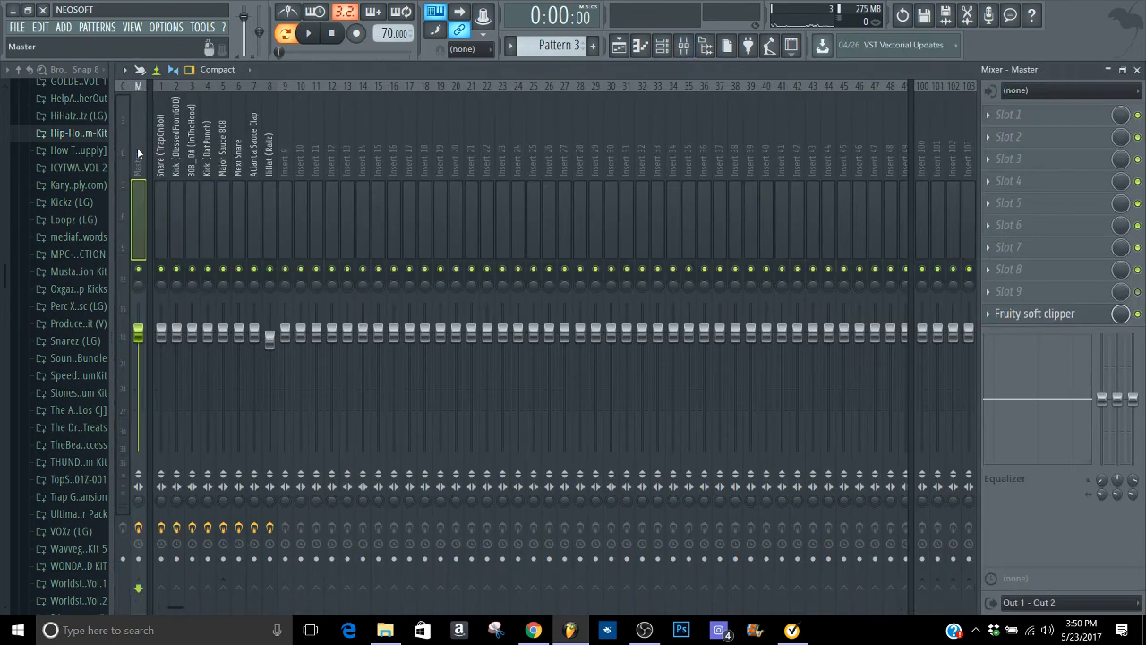
pyautogui.click(1135, 68)
pyautogui.rightClick(286, 314)
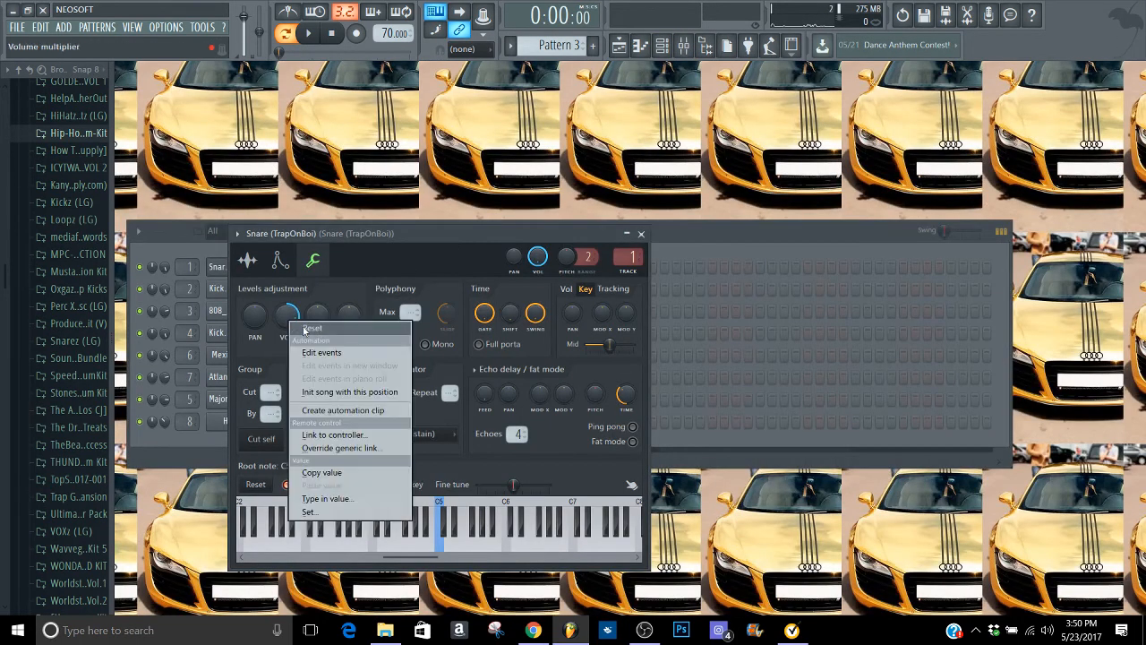
pyautogui.click(322, 330)
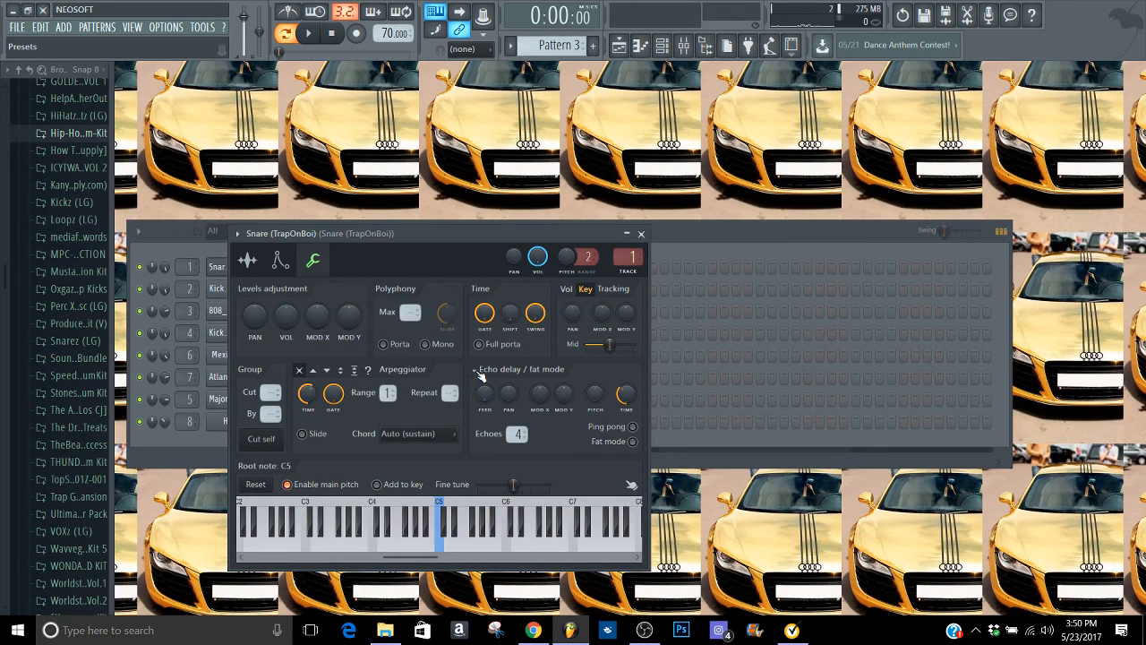
# Step: Check the snare's mixer track, audition the snare with a raised volume multiplier, and reset and close its channel settings
pyautogui.click(683, 45)
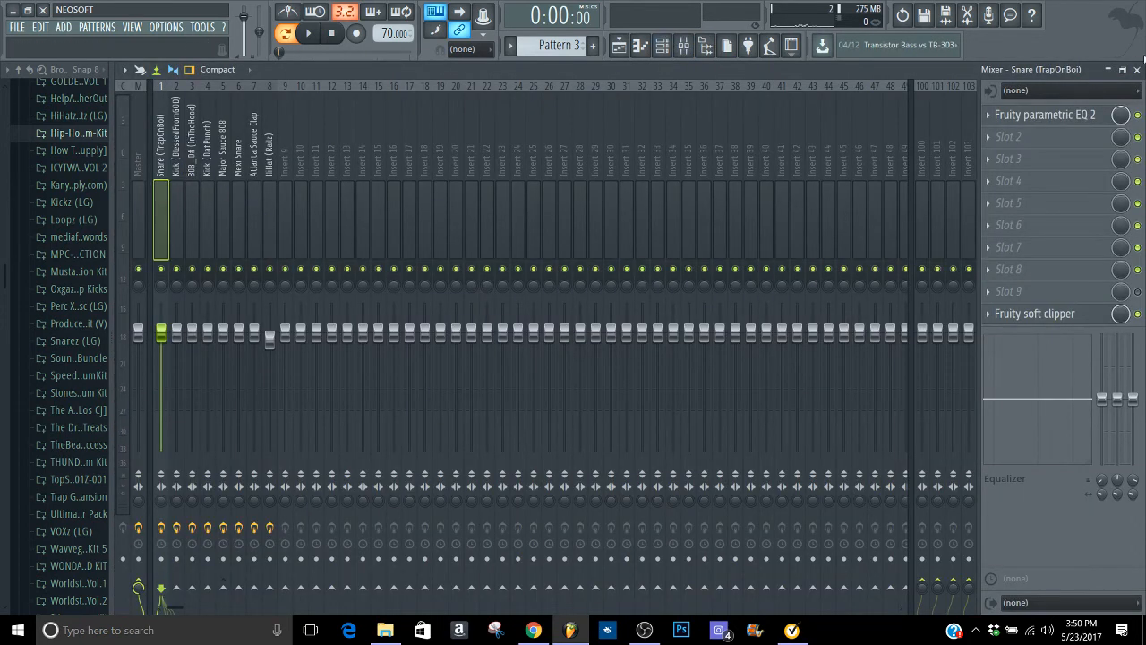
pyautogui.click(1136, 69)
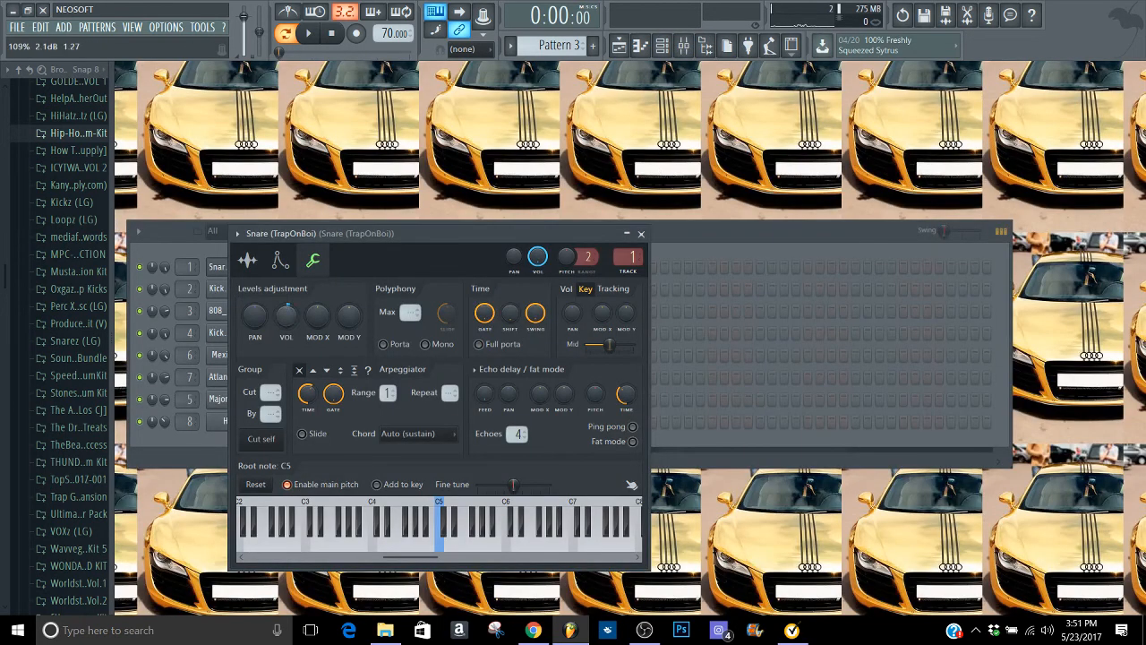
pyautogui.moveTo(279, 327); pyautogui.dragTo(279, 305)
pyautogui.press('z')
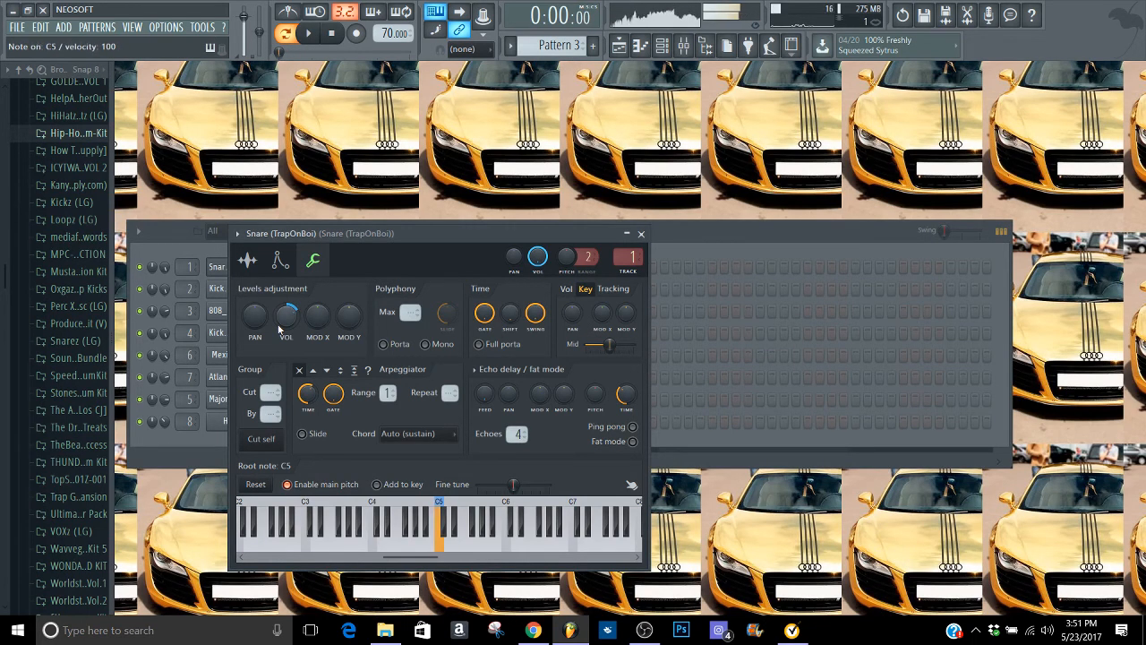
pyautogui.press('x')
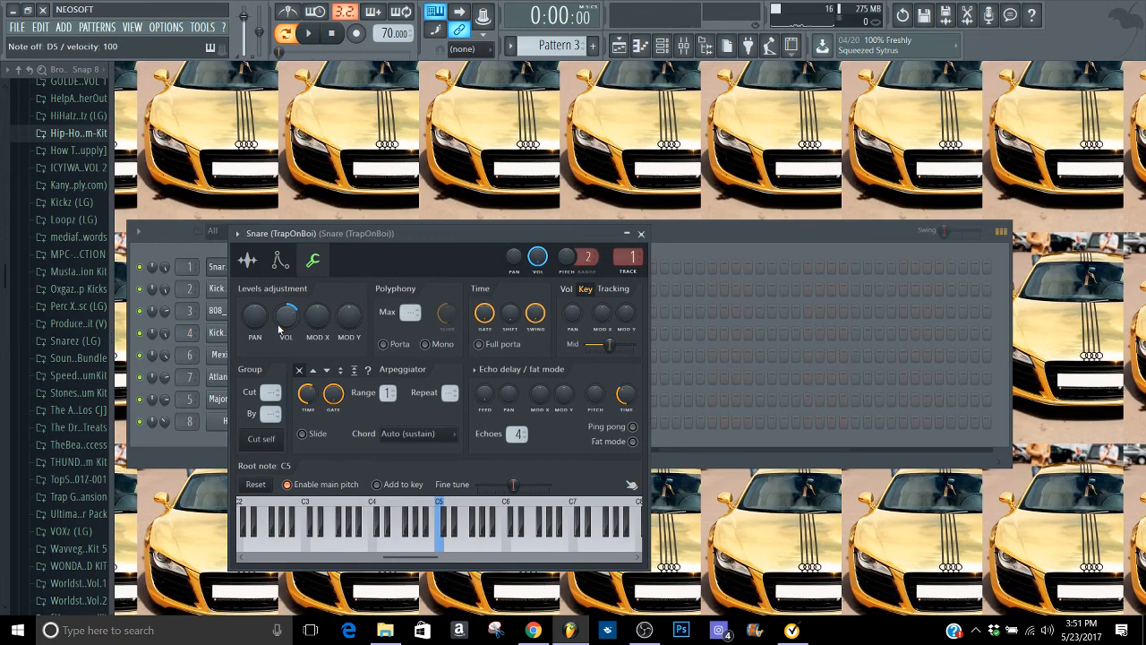
pyautogui.rightClick(288, 316)
pyautogui.click(295, 321)
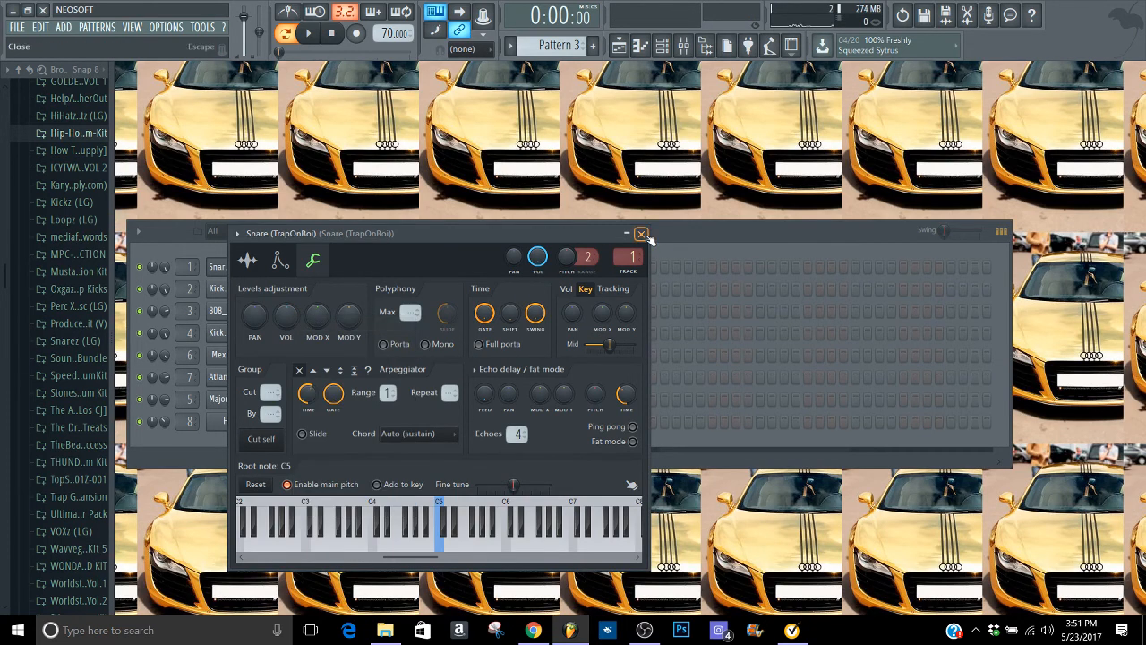
pyautogui.click(641, 234)
pyautogui.moveTo(2, 280); pyautogui.dragTo(3, 206)
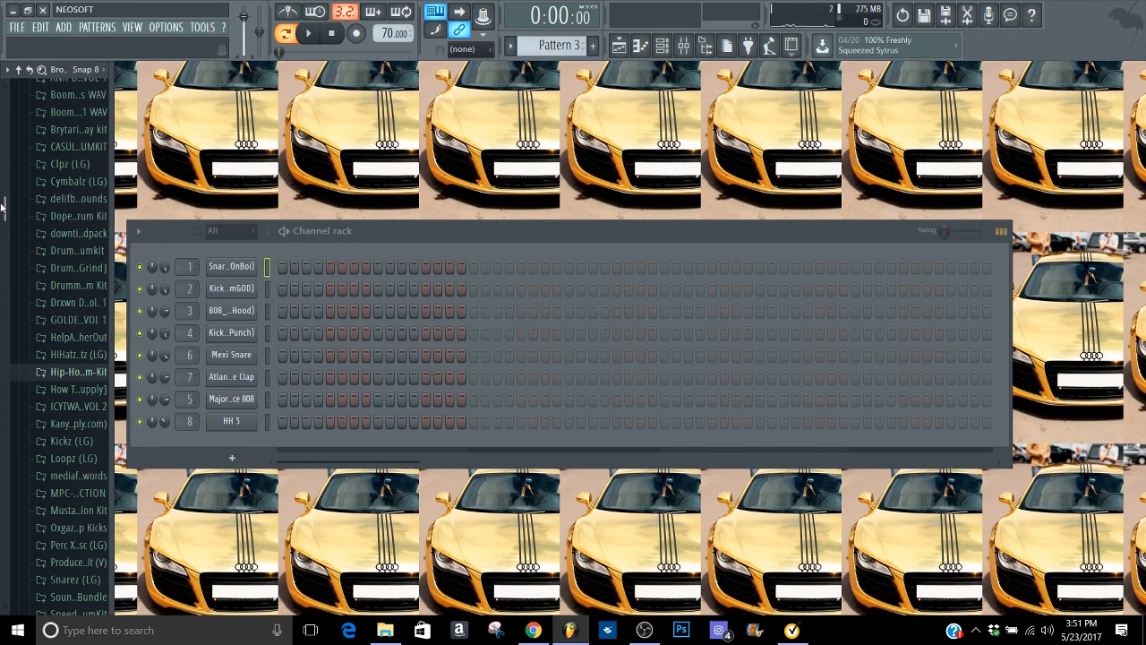
pyautogui.moveTo(3, 206); pyautogui.dragTo(3, 183)
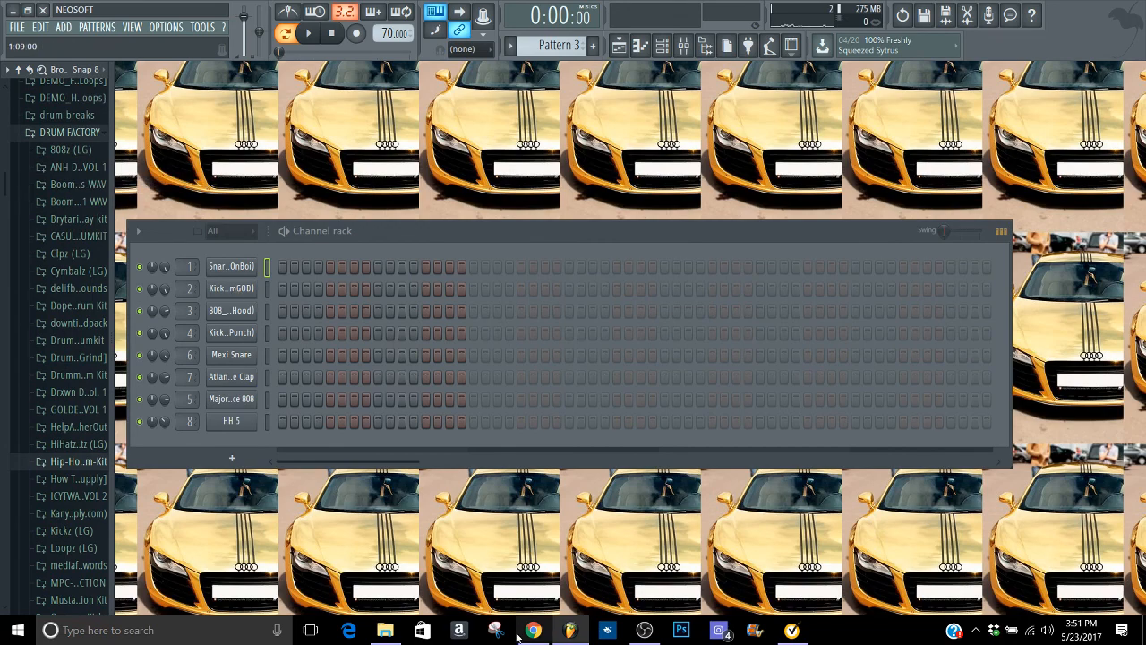